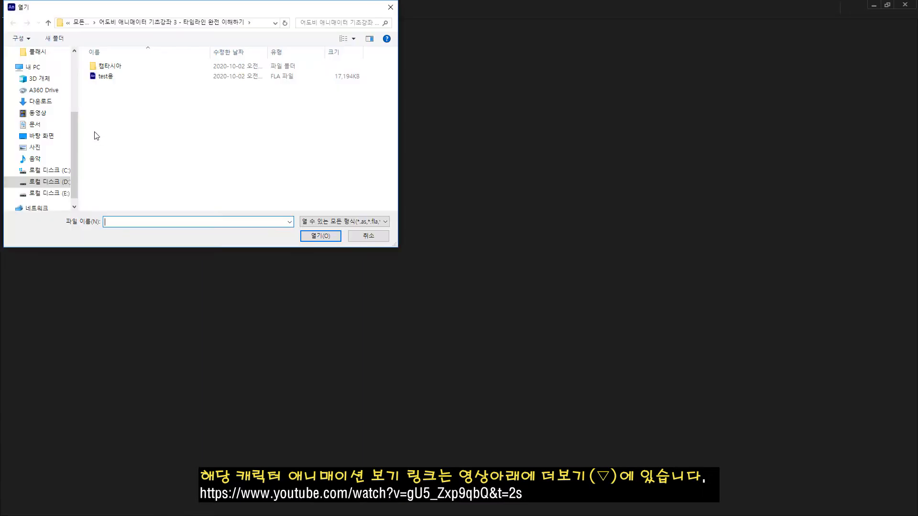
# Open the test용 FLA file and view the stage at 75% and back at 100% magnification.
pyautogui.doubleClick(109, 76)
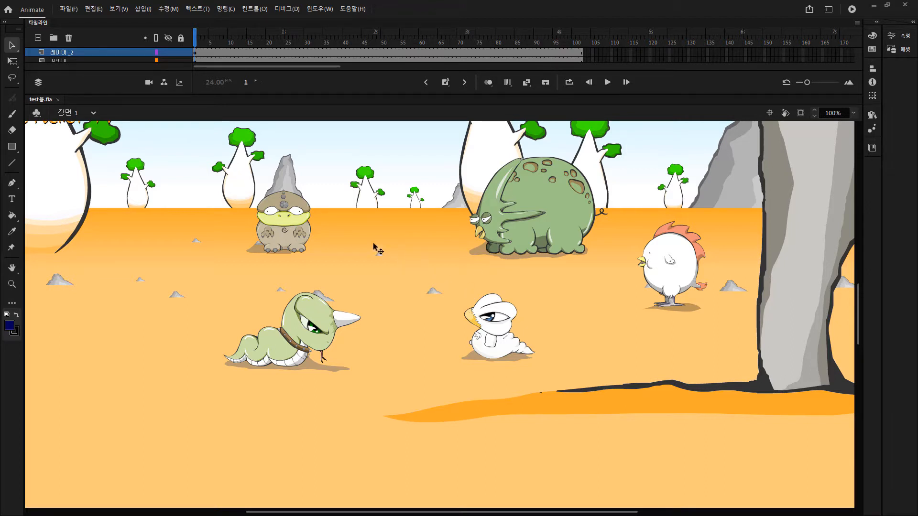
pyautogui.hotkey('ctrl', '-')
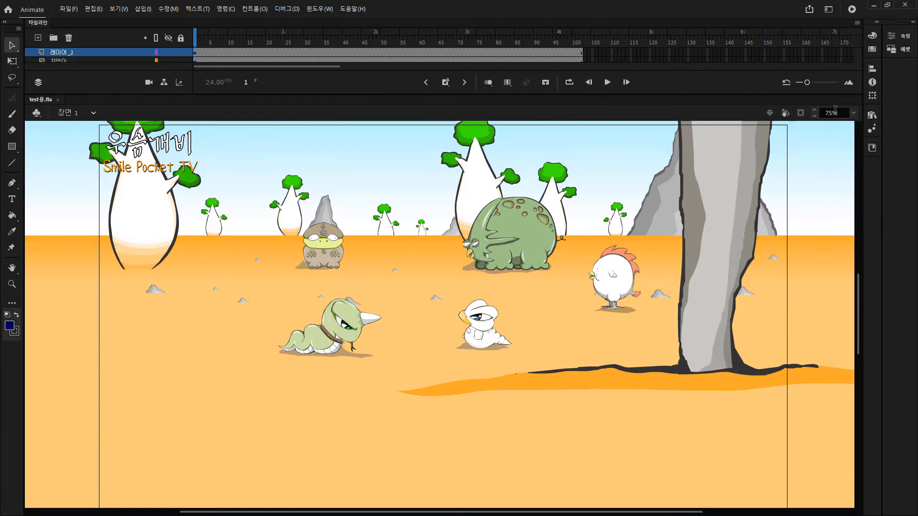
pyautogui.hotkey('ctrl', '1')
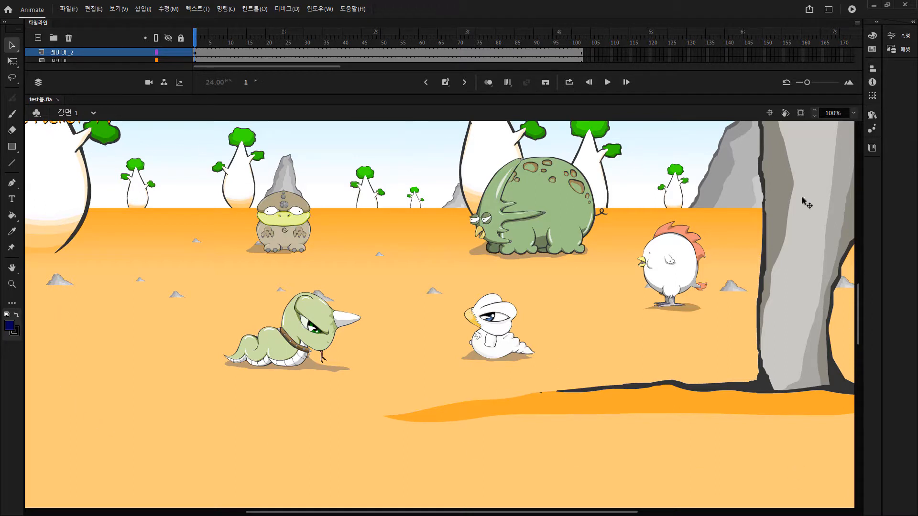
# Fit the stage to the window, and switch the magnification to the show-frame view.
pyautogui.click(853, 115)
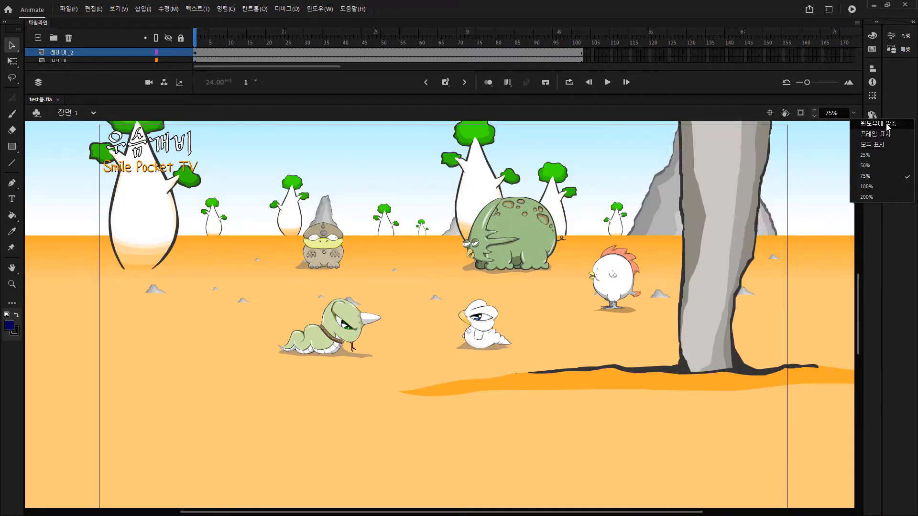
pyautogui.click(888, 125)
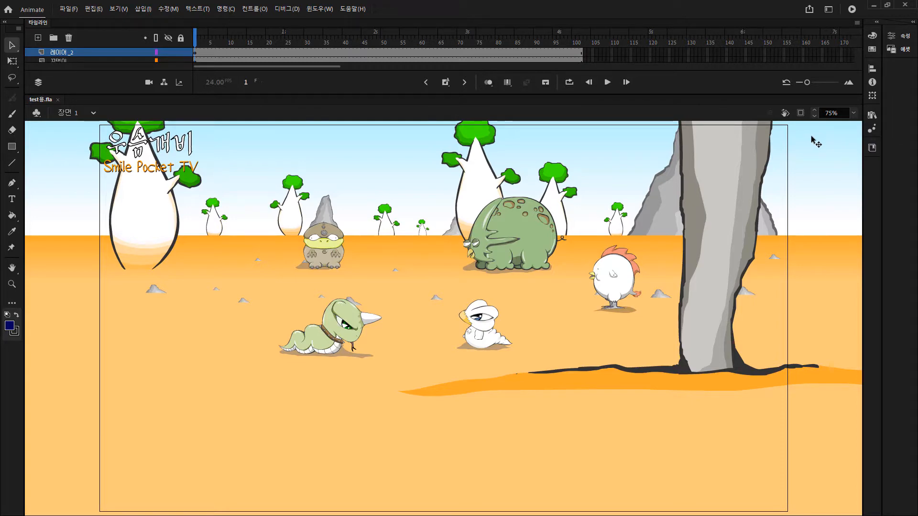
pyautogui.click(855, 115)
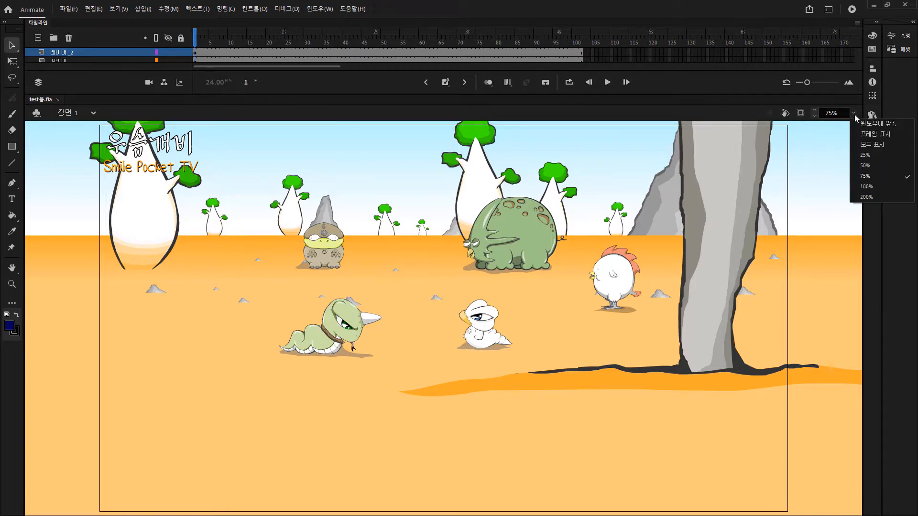
pyautogui.click(882, 134)
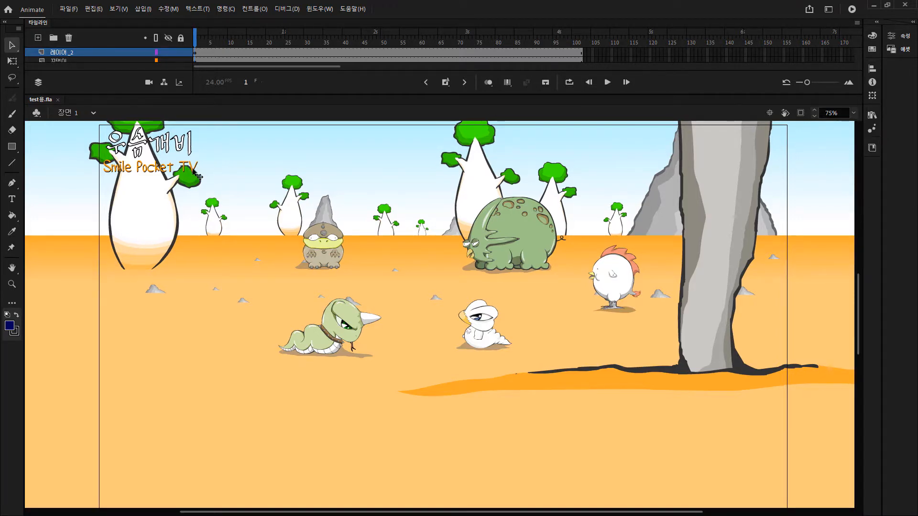
# Compare the preset magnifications: 100%, show frame, show all and 400%, ending at 100%.
pyautogui.hotkey('ctrl', '1')
pyautogui.hotkey('ctrl', '2')
pyautogui.hotkey('ctrl', '3')
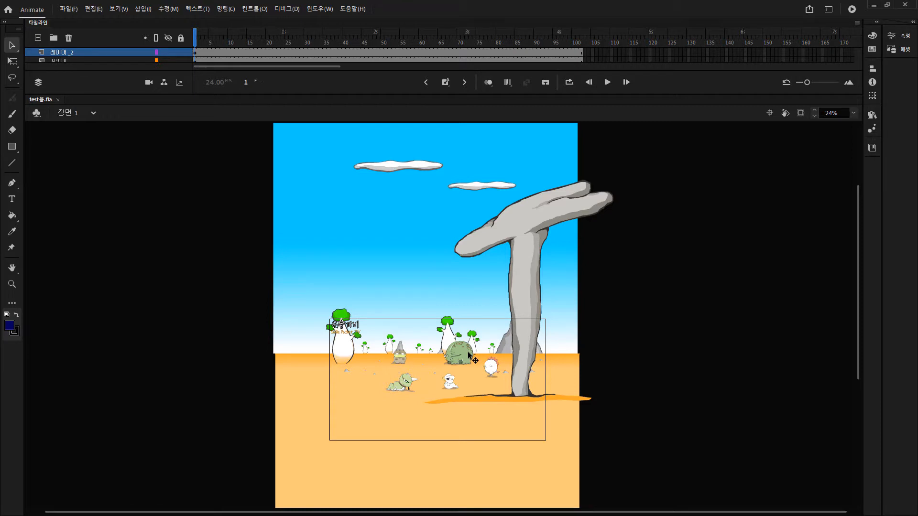
pyautogui.hotkey('ctrl', '4')
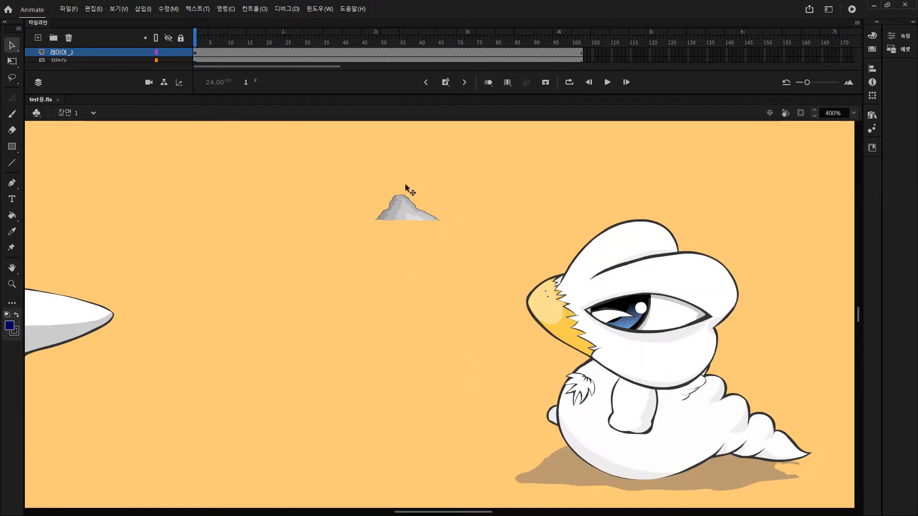
pyautogui.hotkey('ctrl', '1')
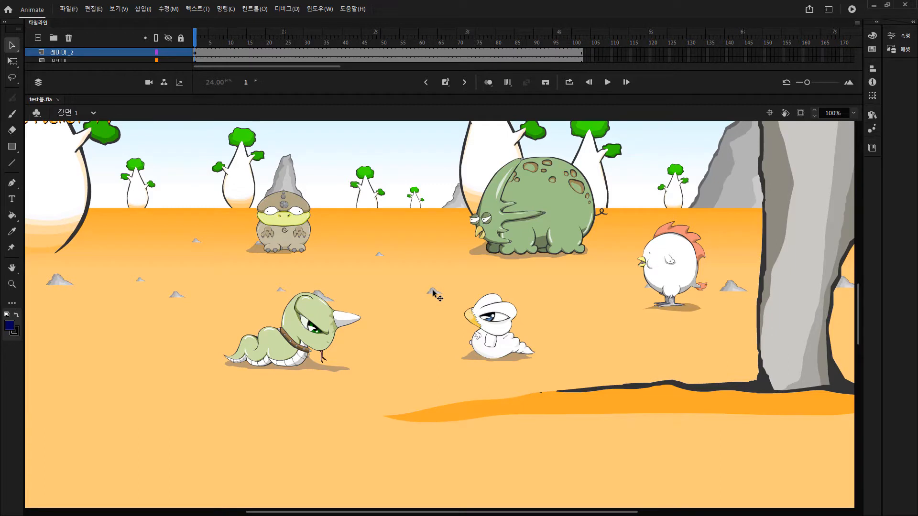
# Magnify the stage to 400% in preset increments, and enter a custom magnification of 500%.
pyautogui.hotkey('ctrl', '=')
pyautogui.hotkey('ctrl', '=')
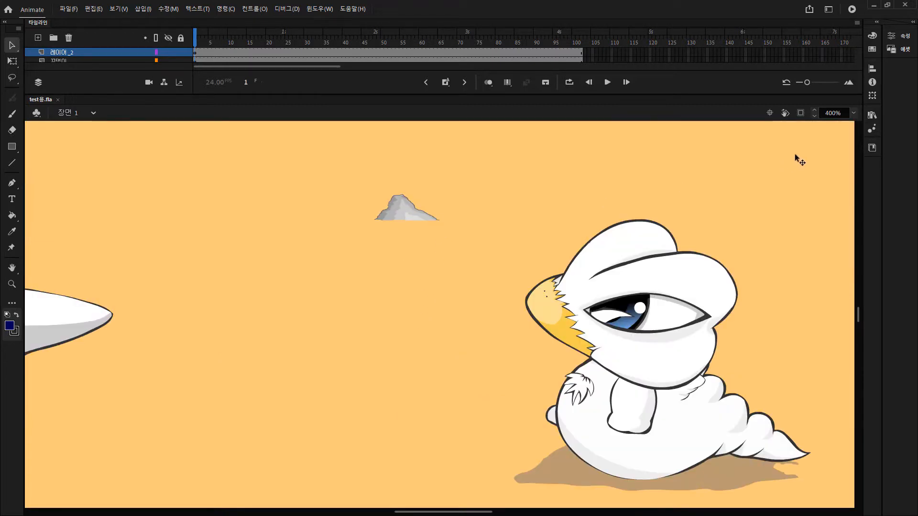
pyautogui.click(829, 113)
pyautogui.press('BackSpace')
pyautogui.write('5')
pyautogui.press('Return')
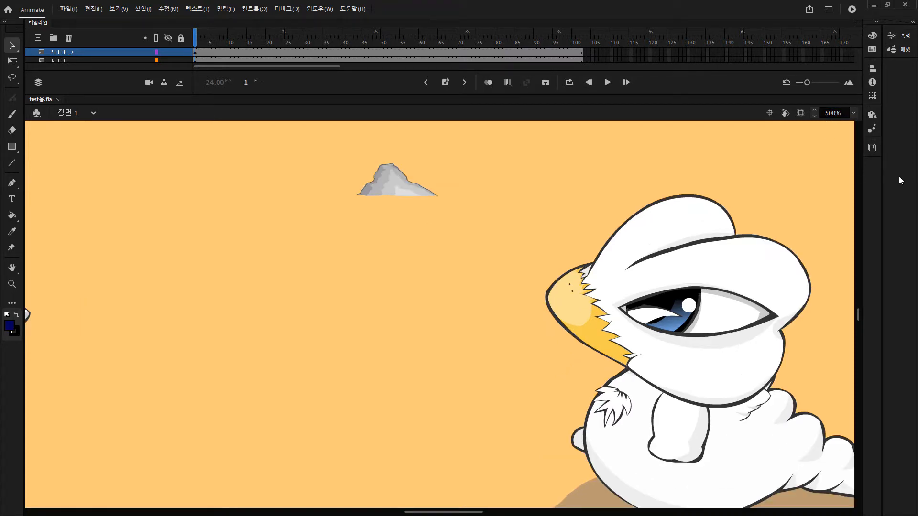
# Return the stage to the show-frame view and enlarge the timeline to list about six layers.
pyautogui.hotkey('ctrl', '2')
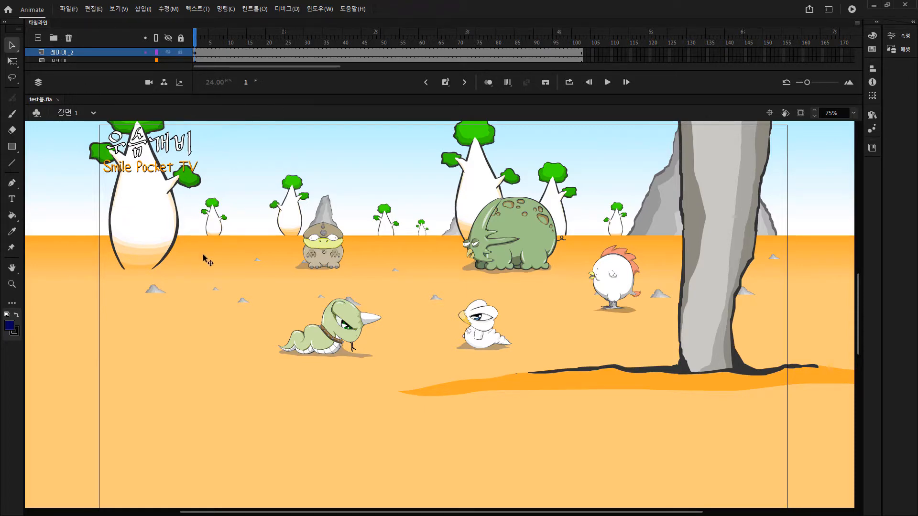
pyautogui.hotkey('ctrl', '1')
pyautogui.hotkey('ctrl', '2')
pyautogui.moveTo(269, 95); pyautogui.dragTo(267, 137)
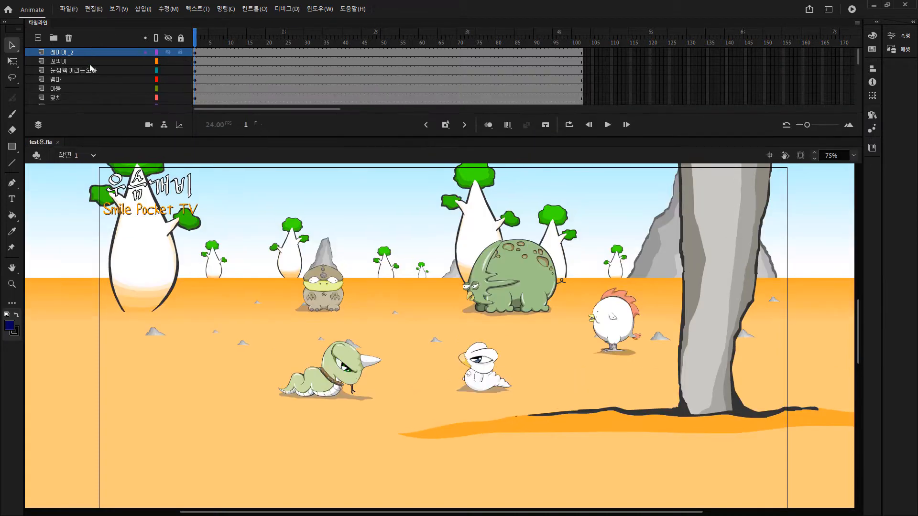
# Add a new layer above 레이어_2, inspect its frames up to frame 32, and delete the new layer.
pyautogui.click(97, 52)
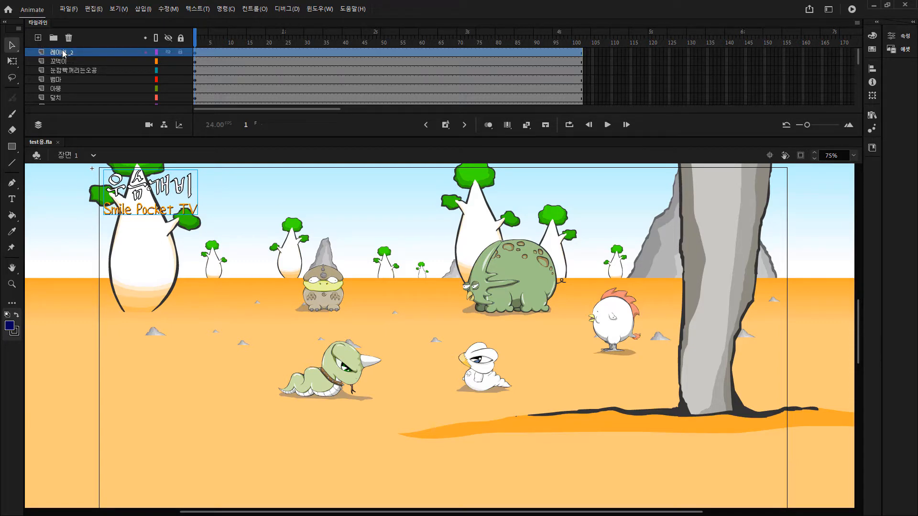
pyautogui.click(38, 38)
pyautogui.click(208, 54)
pyautogui.click(248, 69)
pyautogui.click(313, 54)
pyautogui.click(69, 53)
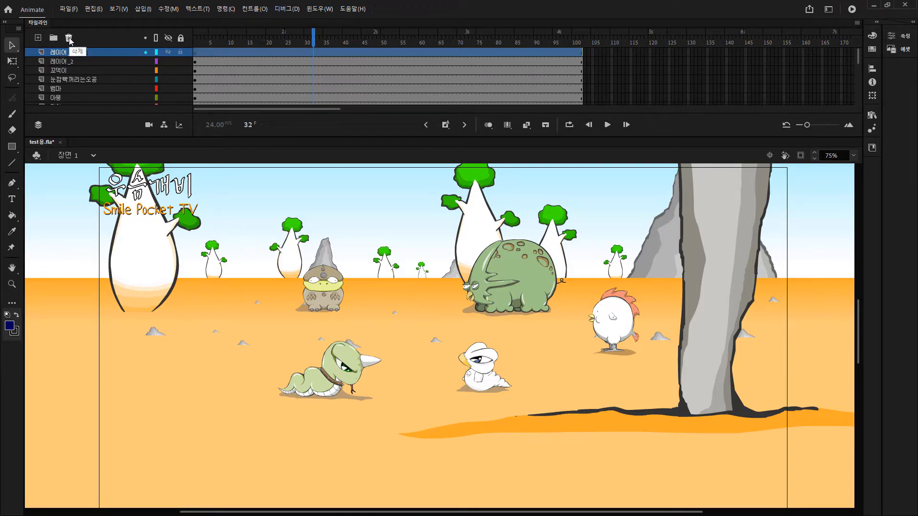
pyautogui.click(68, 38)
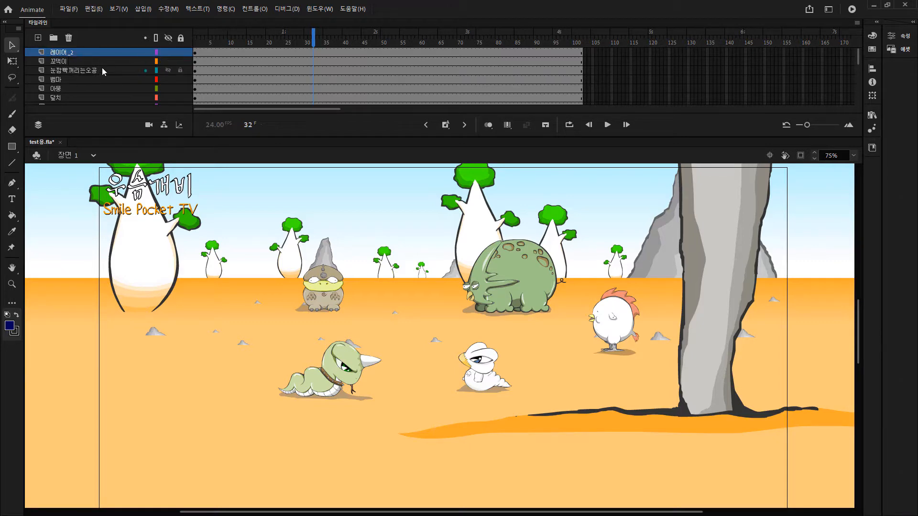
# Extend the timeline to list every layer, and select several layers to identify their objects on the stage.
pyautogui.scroll(-2, 102, 70)
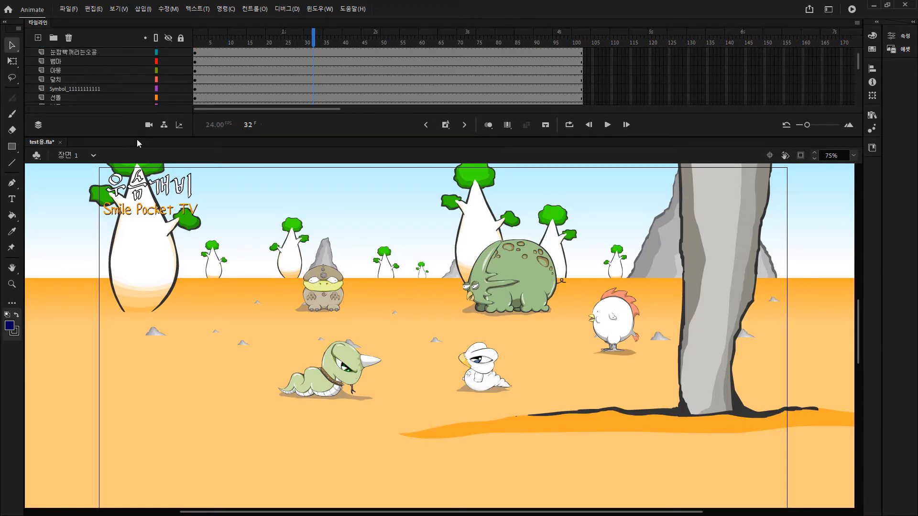
pyautogui.moveTo(137, 139); pyautogui.dragTo(123, 263)
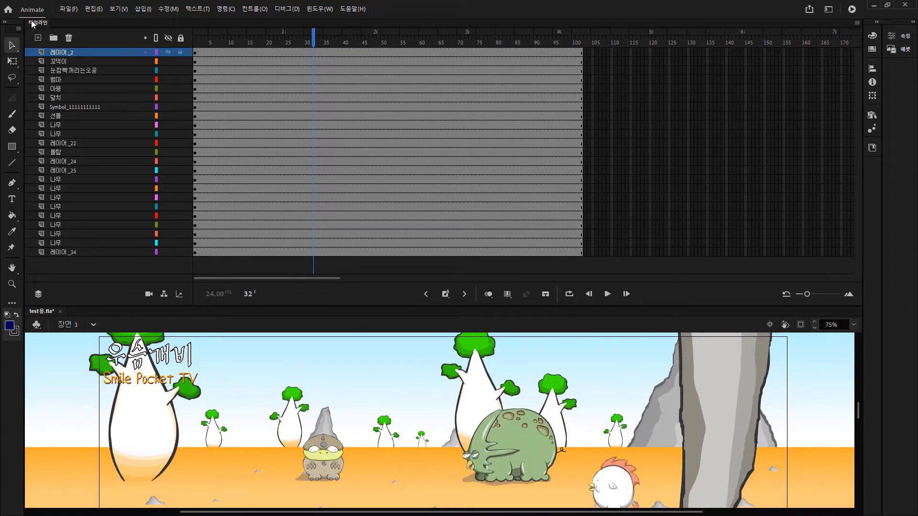
pyautogui.click(65, 79)
pyautogui.click(65, 106)
pyautogui.click(63, 71)
pyautogui.click(55, 135)
pyautogui.click(58, 91)
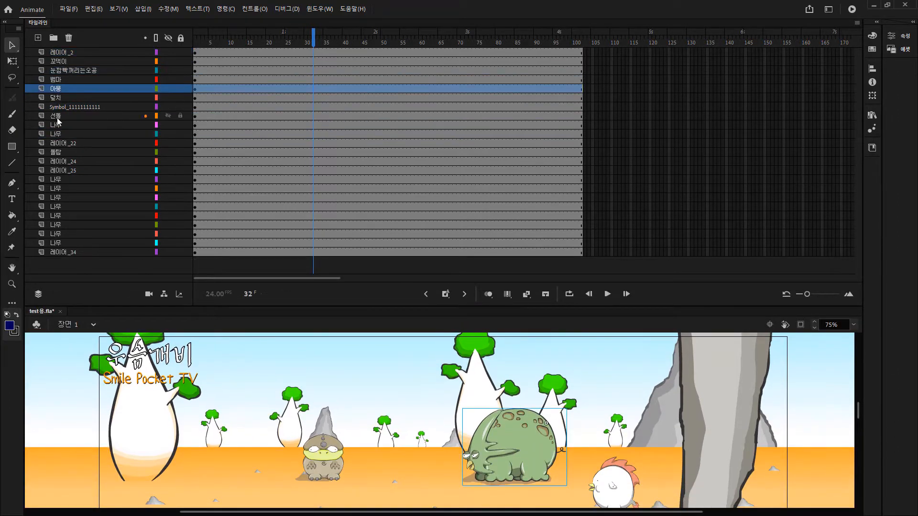
# Examine which tree on the stage belongs to each of the 나무 layers.
pyautogui.click(58, 126)
pyautogui.click(59, 135)
pyautogui.click(58, 126)
pyautogui.click(59, 134)
pyautogui.click(58, 179)
pyautogui.click(58, 189)
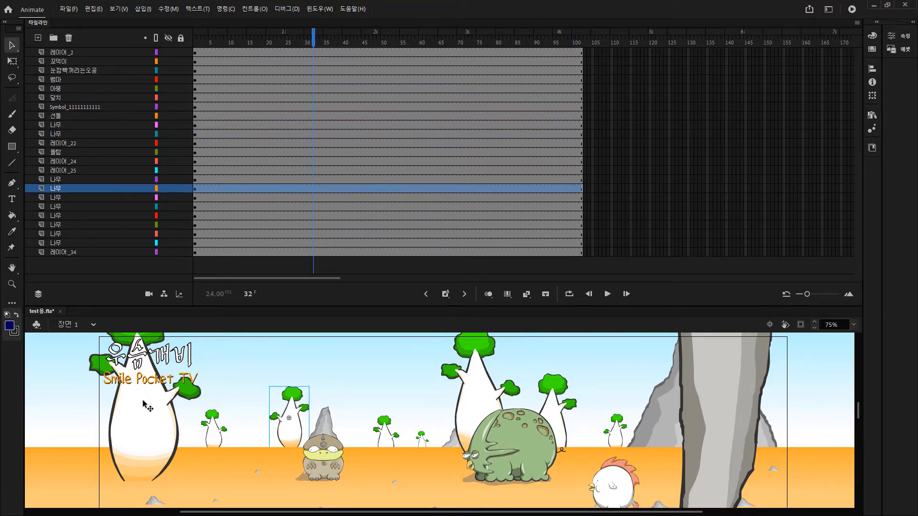
pyautogui.click(222, 418)
pyautogui.click(283, 421)
pyautogui.click(117, 205)
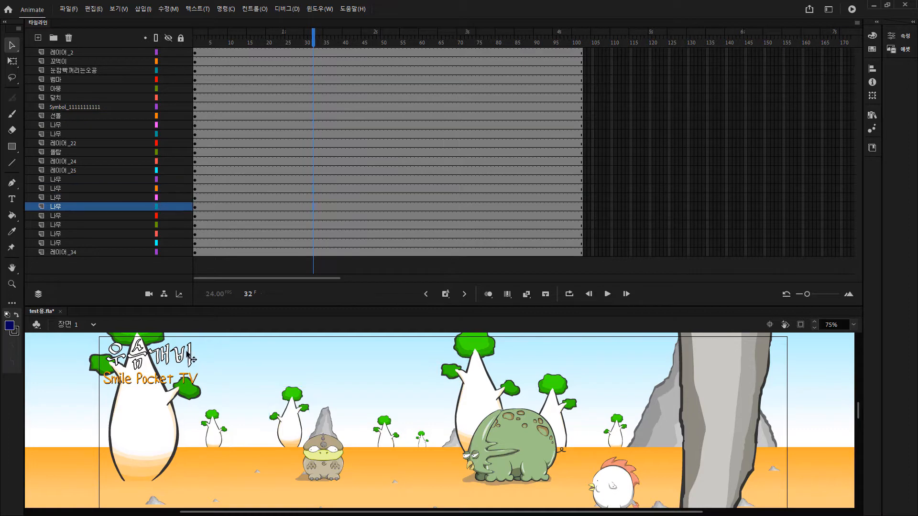
pyautogui.click(113, 197)
pyautogui.click(99, 180)
pyautogui.click(80, 224)
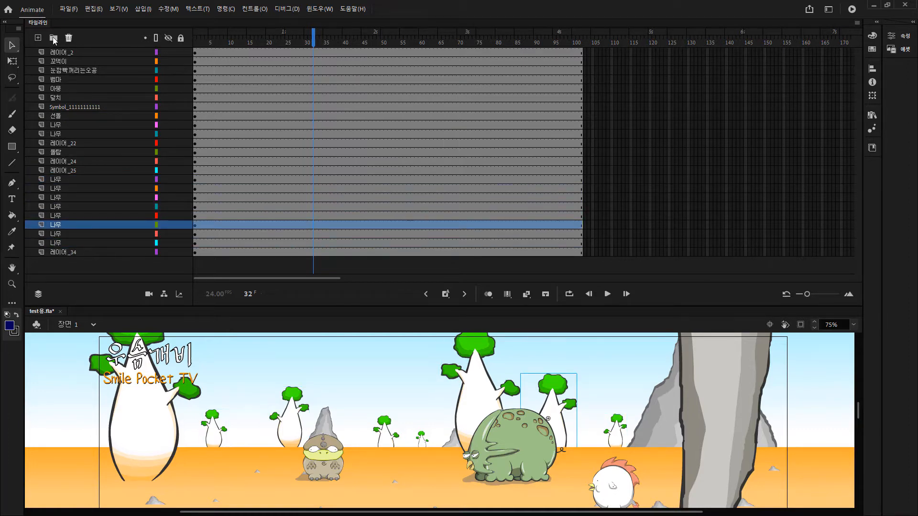
# Create a layer folder directly below 레이어_25 and move the first four 나무 layers beneath it into the folder.
pyautogui.click(87, 181)
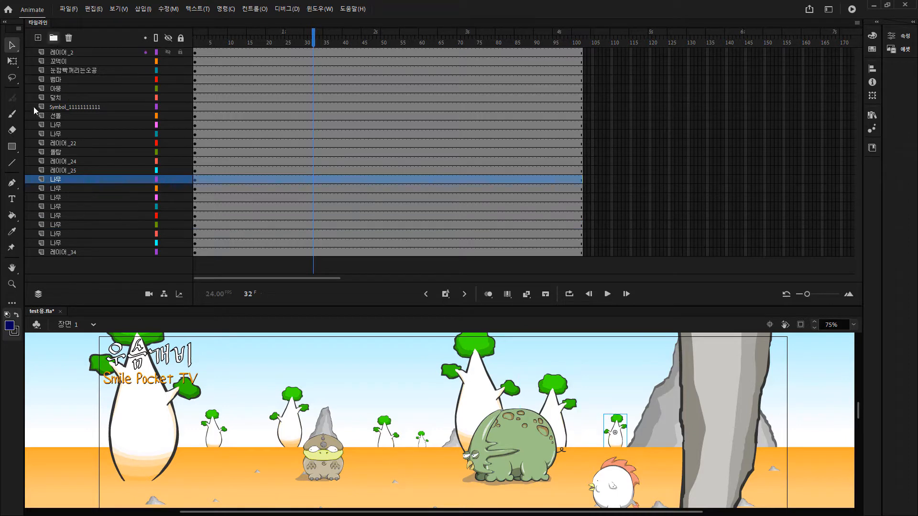
pyautogui.click(53, 37)
pyautogui.click(57, 191)
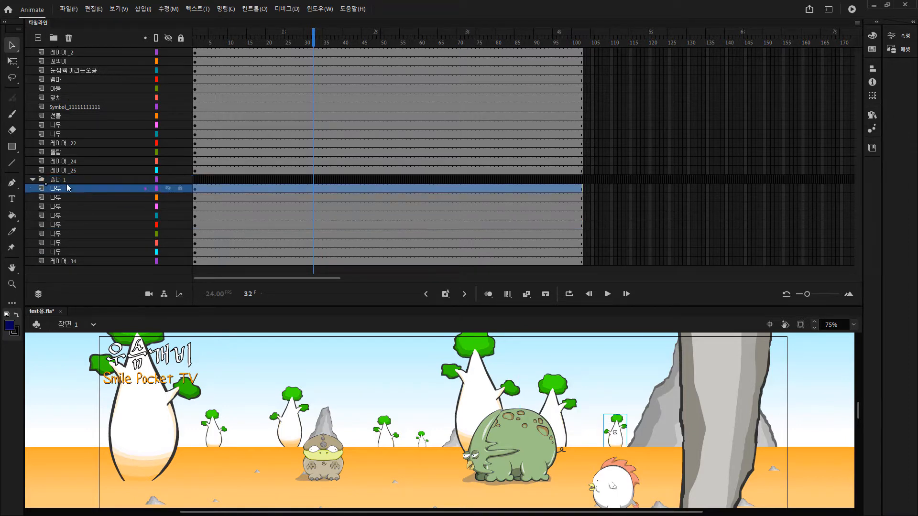
pyautogui.moveTo(50, 188); pyautogui.dragTo(76, 214)
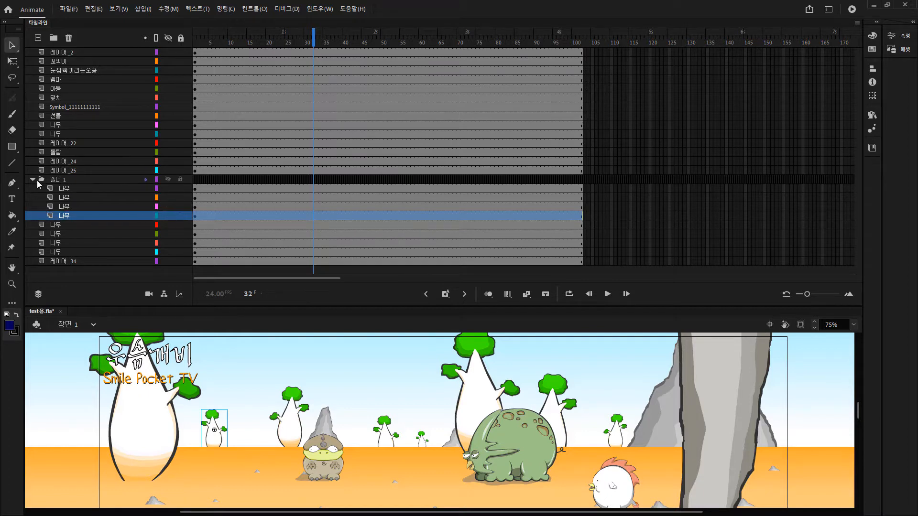
# Collapse and expand the new layer folder, and rename it 나무 폴더.
pyautogui.click(33, 179)
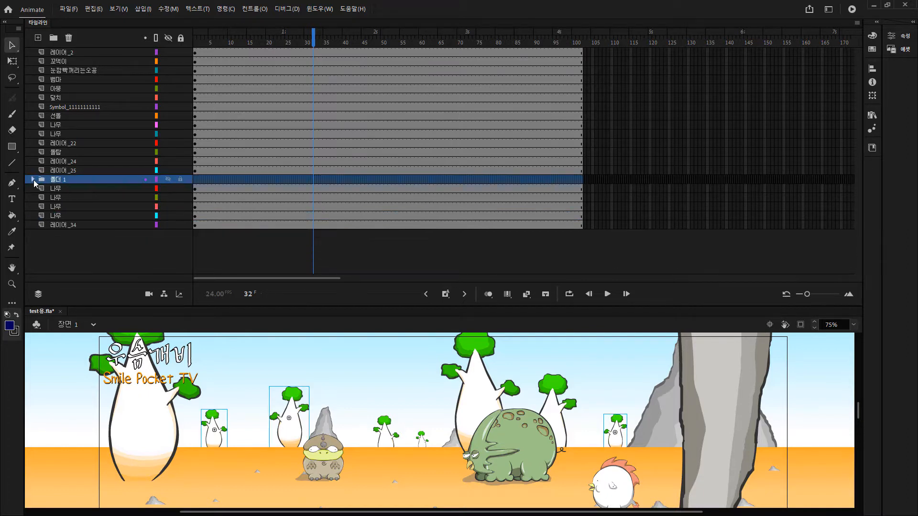
pyautogui.click(33, 180)
pyautogui.doubleClick(57, 180)
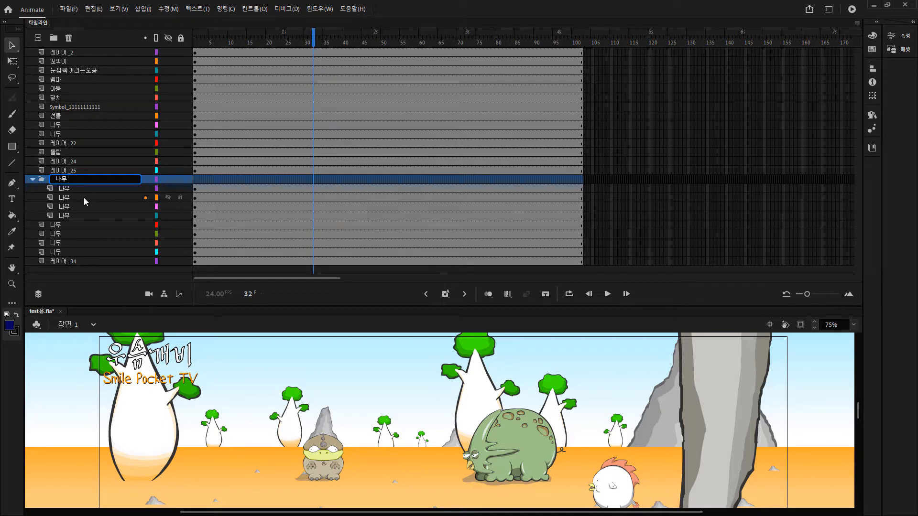
pyautogui.write('나무 폴더')
pyautogui.press('Return')
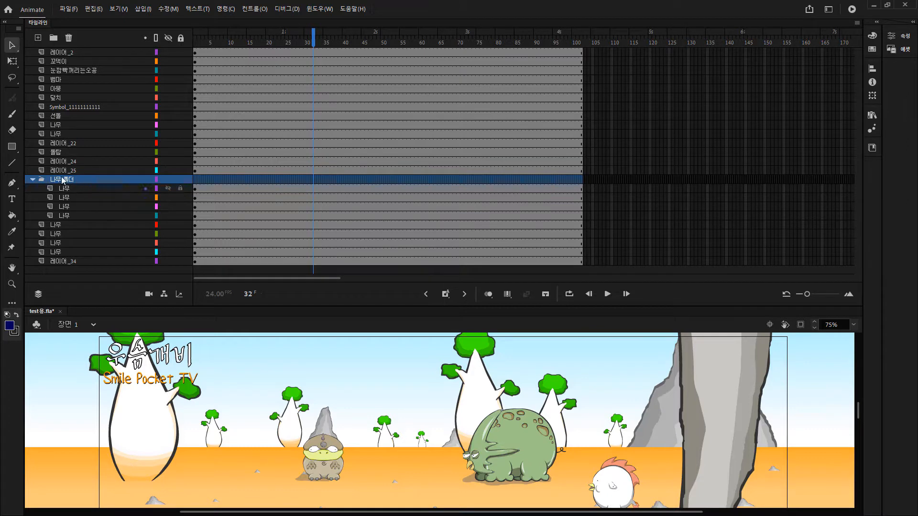
# Undo the folder's renaming, the layer moves into it and its creation.
pyautogui.hotkey('ctrl', 'z')
pyautogui.hotkey('ctrl', 'z')
pyautogui.hotkey('ctrl', 'z')
pyautogui.hotkey('ctrl', 'z')
pyautogui.hotkey('ctrl', 'z')
pyautogui.hotkey('ctrl', 'z')
pyautogui.hotkey('ctrl', 'z')
pyautogui.hotkey('ctrl', 'z')
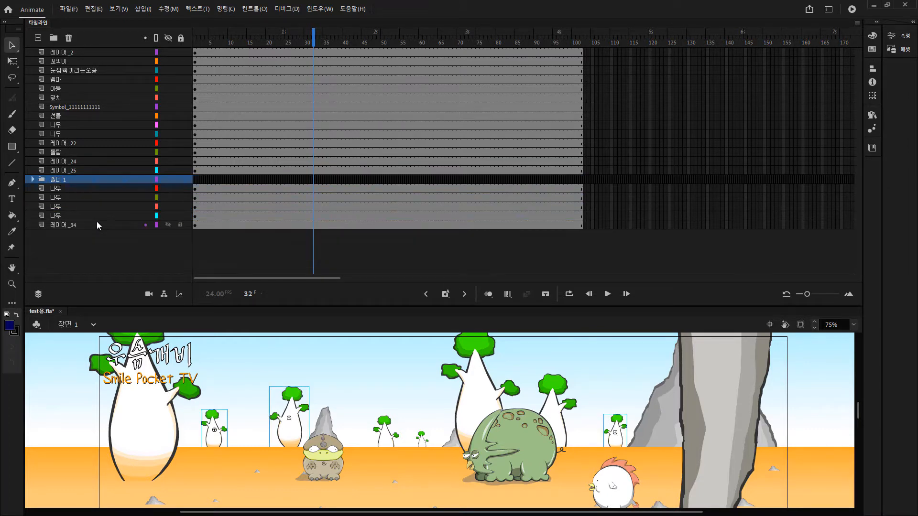
pyautogui.hotkey('ctrl', 'z')
pyautogui.hotkey('ctrl', 'z')
pyautogui.hotkey('ctrl', 'z')
pyautogui.hotkey('ctrl', 'z')
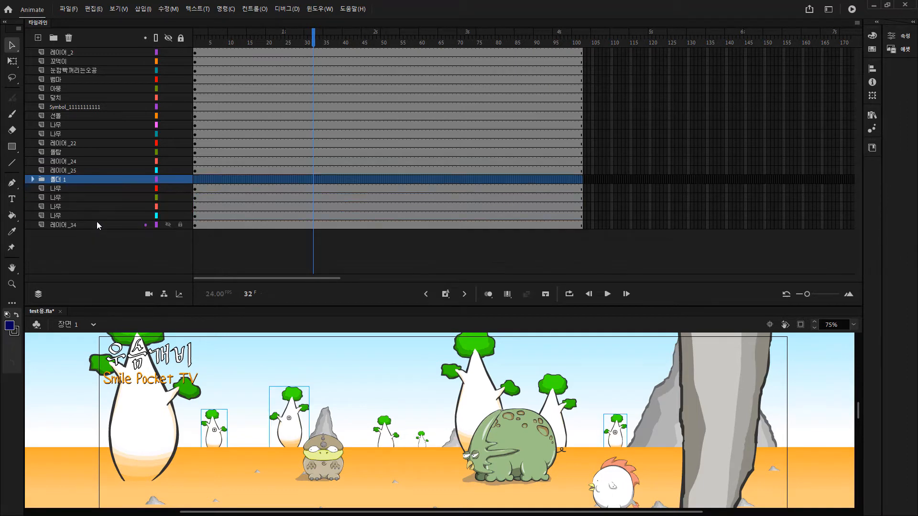
pyautogui.hotkey('ctrl', 'z')
pyautogui.hotkey('ctrl', 'z')
pyautogui.hotkey('ctrl', 'z')
pyautogui.hotkey('ctrl', 'z')
pyautogui.hotkey('ctrl', 'z')
pyautogui.hotkey('ctrl', 'z')
pyautogui.hotkey('ctrl', 'z')
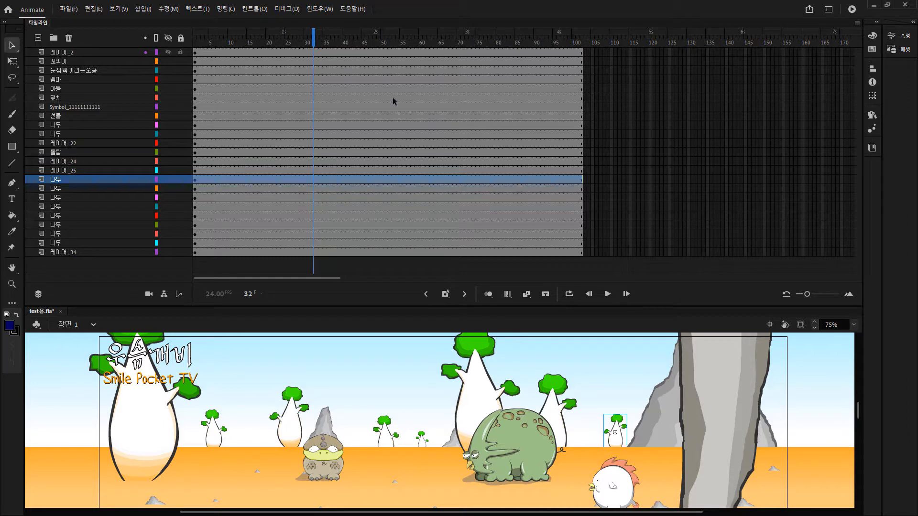
# Select frame 16 of the 선돌 layer and shrink the timeline to show only the first four layers.
pyautogui.click(252, 116)
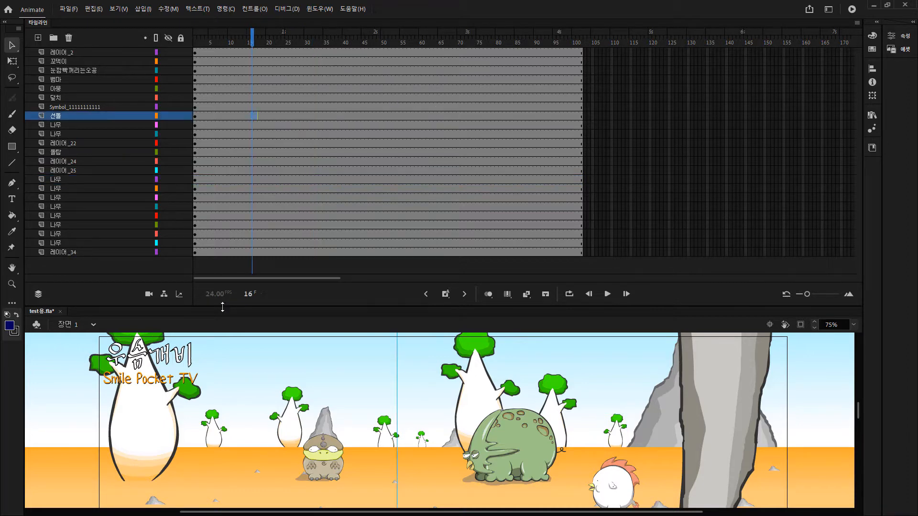
pyautogui.moveTo(222, 307); pyautogui.dragTo(207, 115)
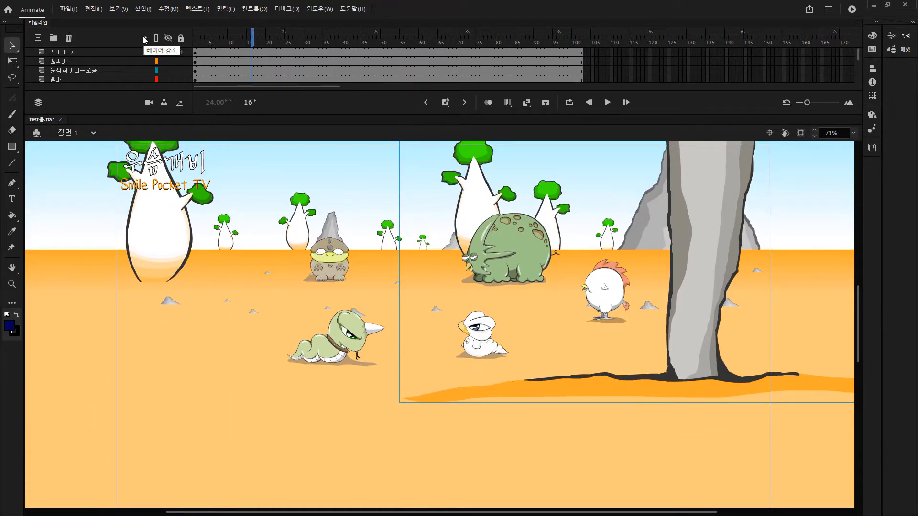
# Alternately select the two layers directly below 레이어_2, ending on 눈깜빡꺼리는오공.
pyautogui.click(104, 61)
pyautogui.click(106, 70)
pyautogui.click(116, 59)
pyautogui.click(114, 71)
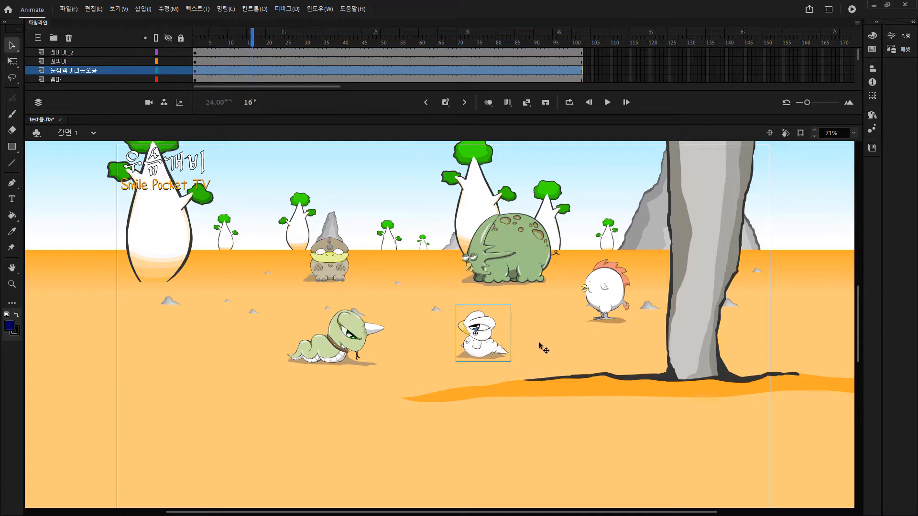
# Select the snake character's layer below 눈깜빡꺼리는오공 and enlarge the timeline to show five layers.
pyautogui.click(73, 78)
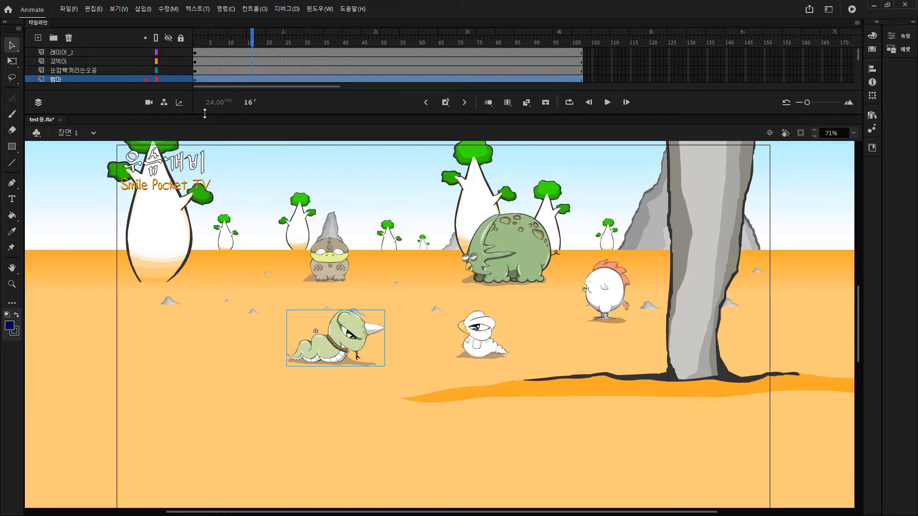
pyautogui.moveTo(204, 114); pyautogui.dragTo(205, 125)
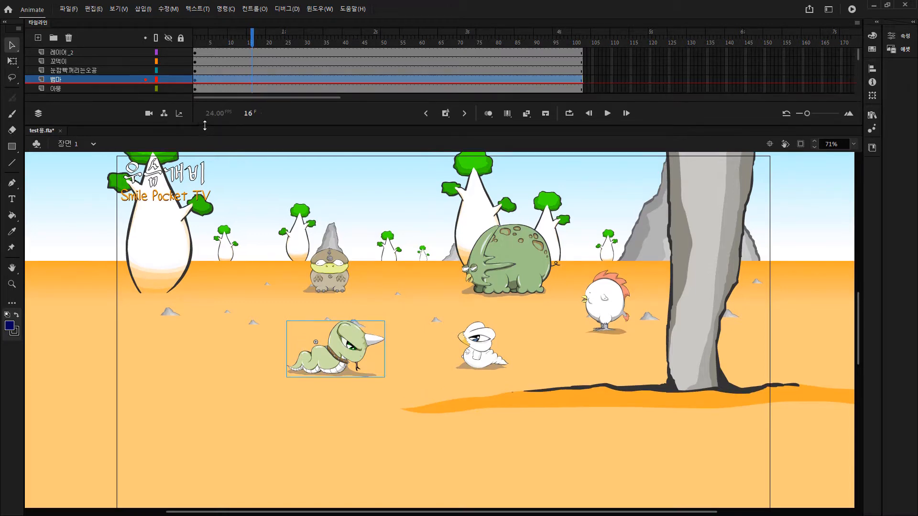
# Toggle the highlight of the layer directly below 레이어_2 and leave it off.
pyautogui.click(146, 61)
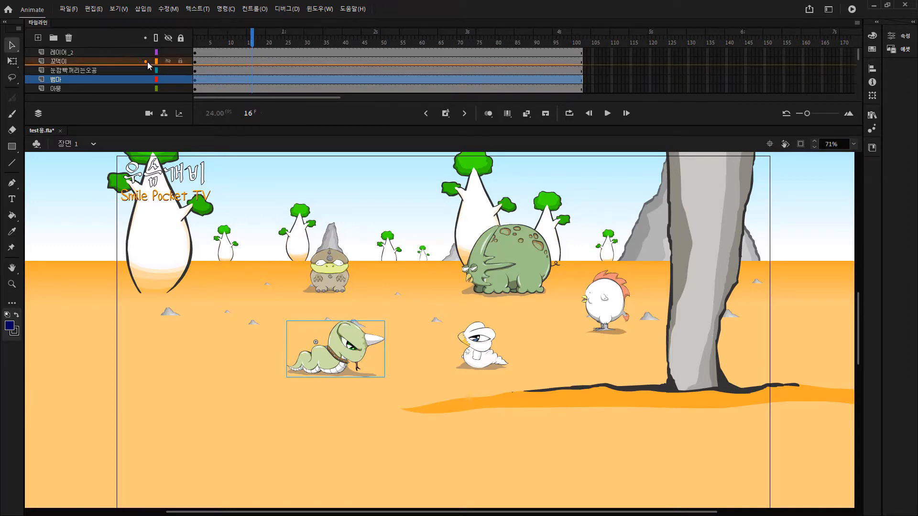
pyautogui.click(146, 62)
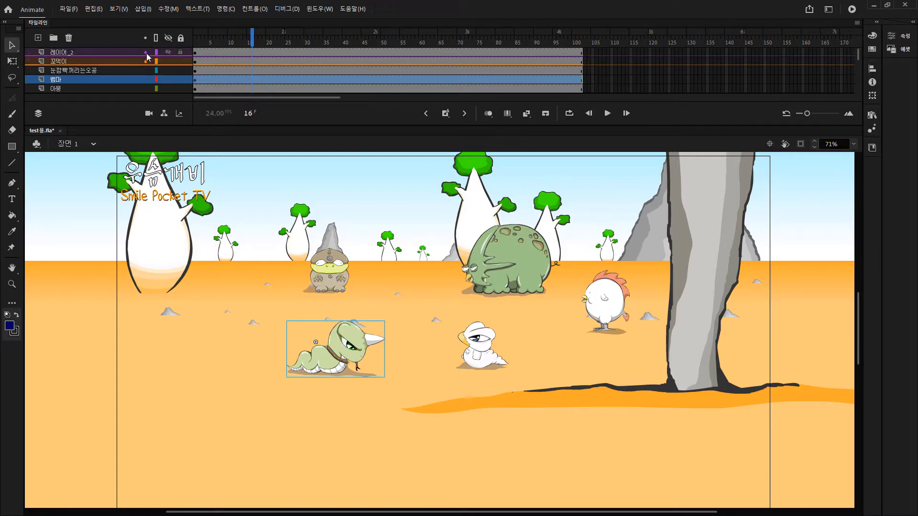
pyautogui.click(146, 61)
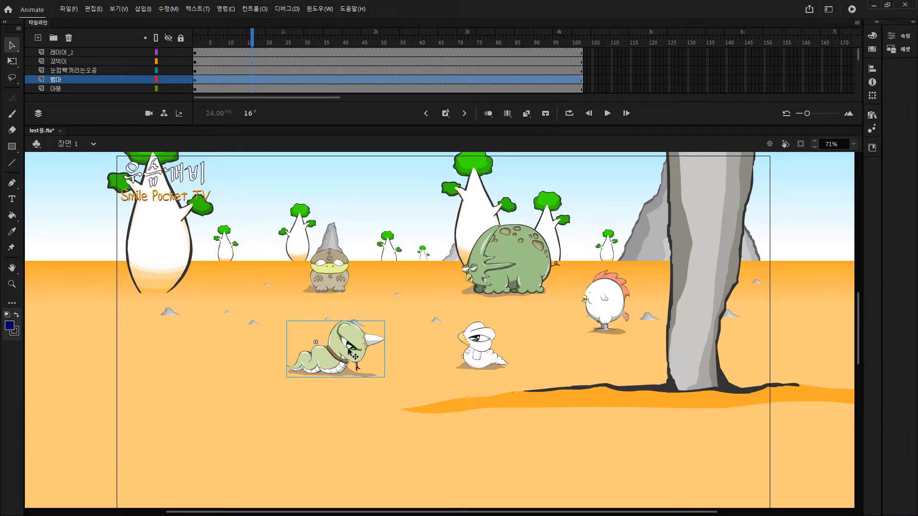
# Switch outline display on and off for the snake layer and for 눈깜빡꺼리는오공, leaving both in full colour.
pyautogui.click(156, 80)
pyautogui.click(156, 80)
pyautogui.click(156, 80)
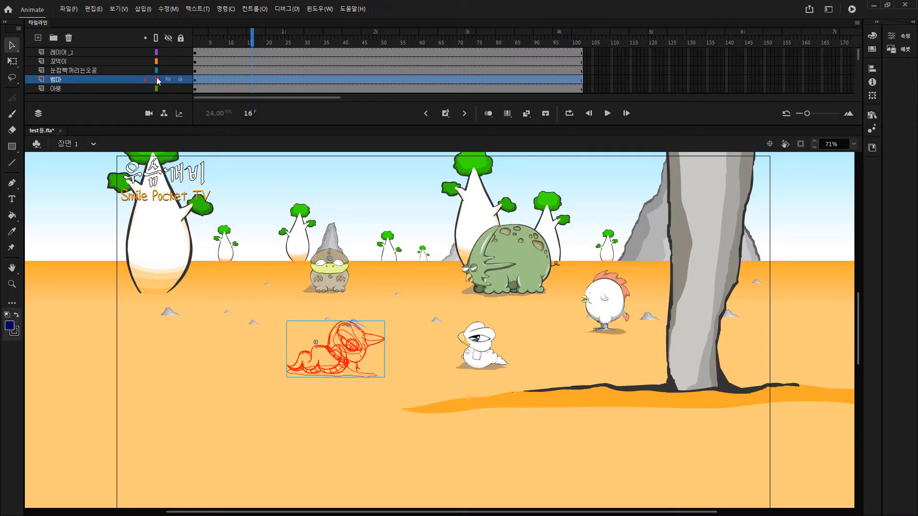
pyautogui.click(157, 79)
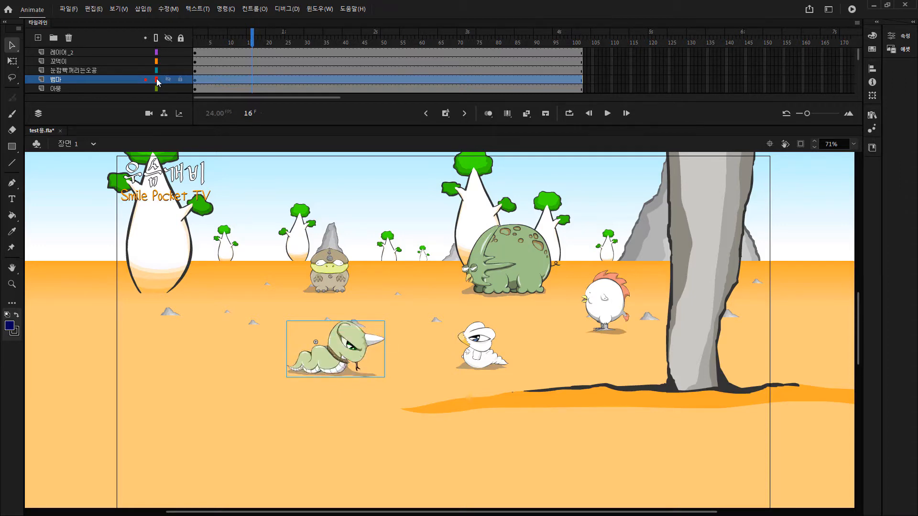
pyautogui.click(157, 80)
pyautogui.click(157, 80)
pyautogui.click(157, 70)
pyautogui.click(157, 71)
# Hide and show the snake layer twice, leaving it visible.
pyautogui.click(169, 79)
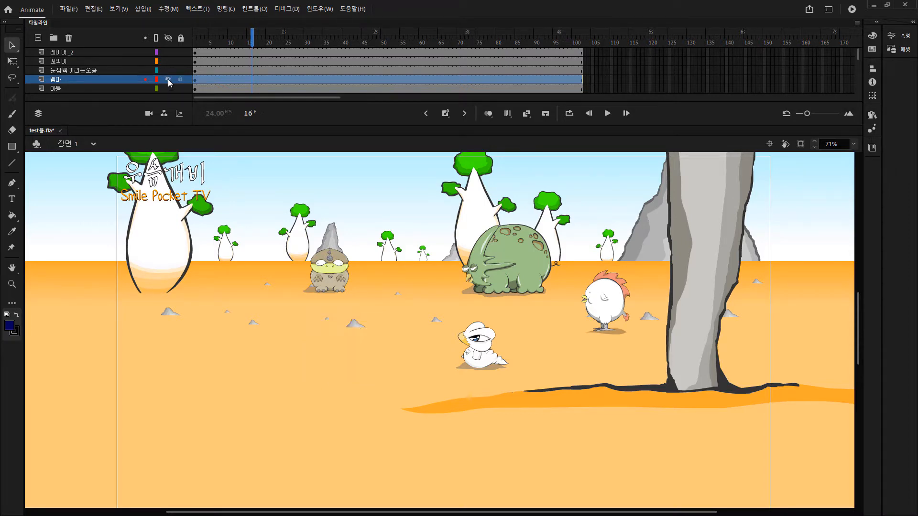
pyautogui.click(169, 80)
pyautogui.click(168, 80)
pyautogui.click(167, 79)
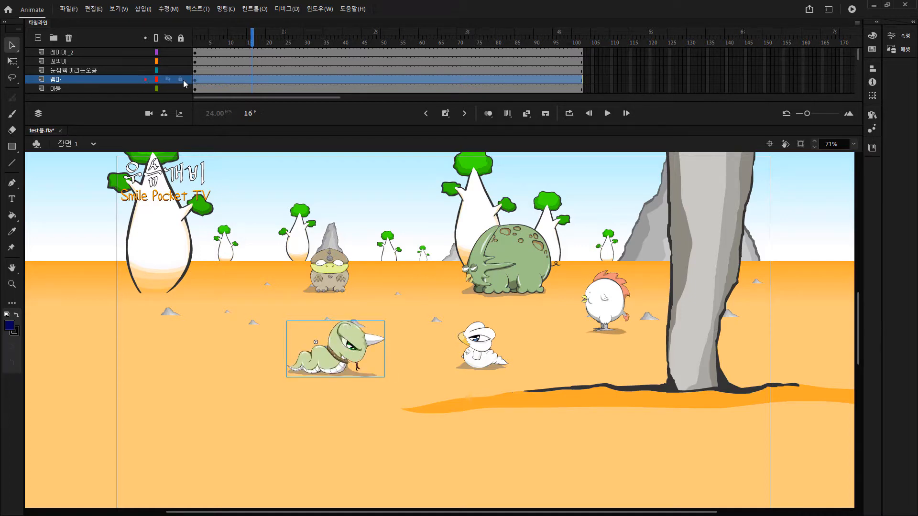
# Lock the snake layer and try to move the snake on the stage.
pyautogui.click(181, 80)
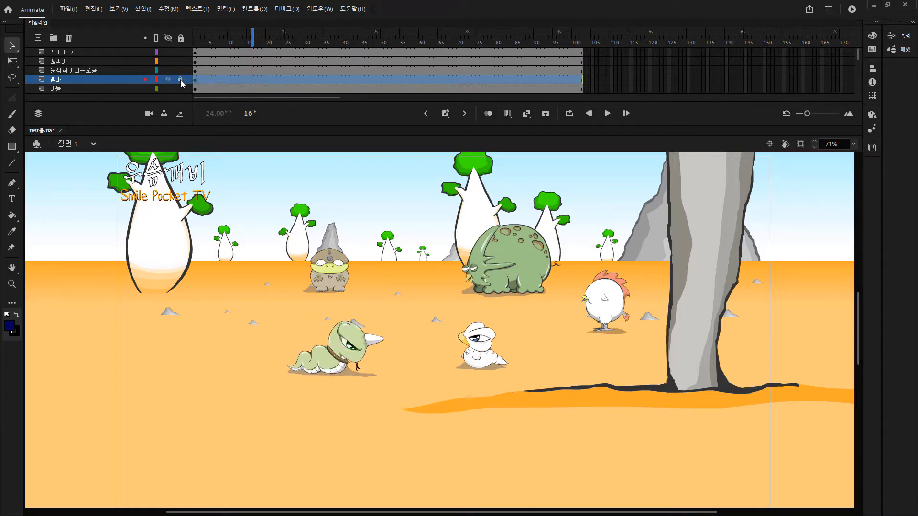
pyautogui.moveTo(337, 342); pyautogui.dragTo(294, 262)
pyautogui.hotkey('ctrl', 'z')
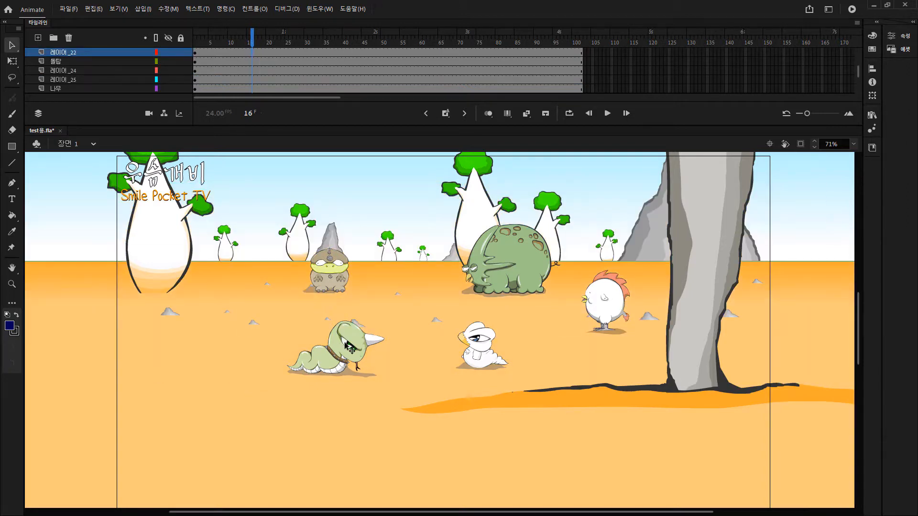
# Select the locked snake layer in the timeline and try to select the snake on the stage.
pyautogui.scroll(3, 185, 76)
pyautogui.scroll(3, 186, 73)
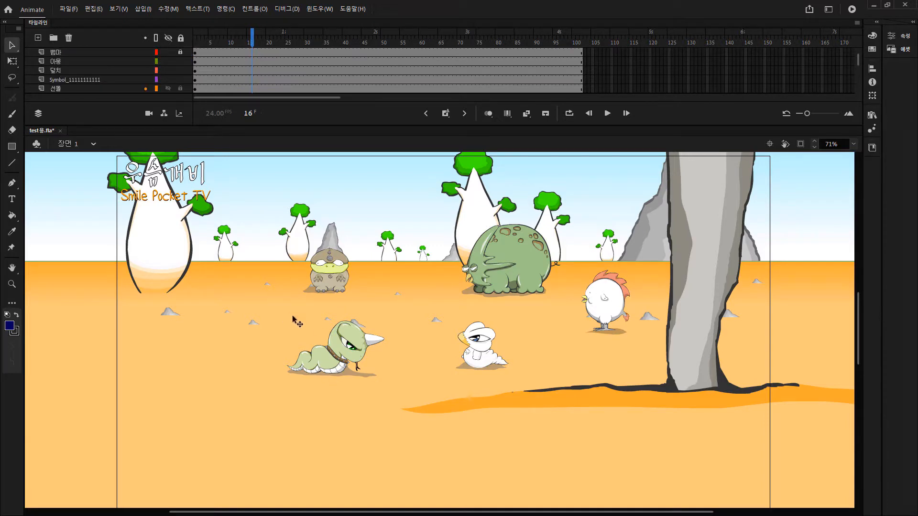
pyautogui.click(98, 53)
pyautogui.scroll(2, 239, 89)
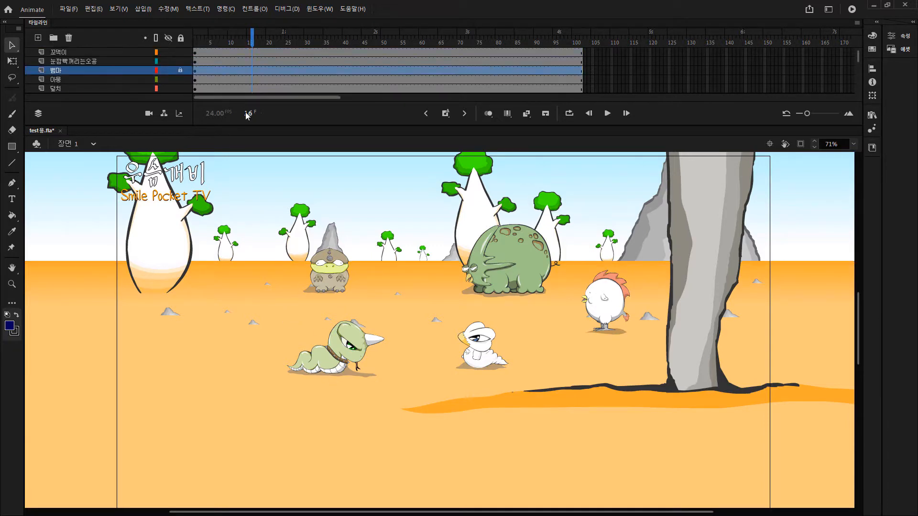
pyautogui.click(355, 350)
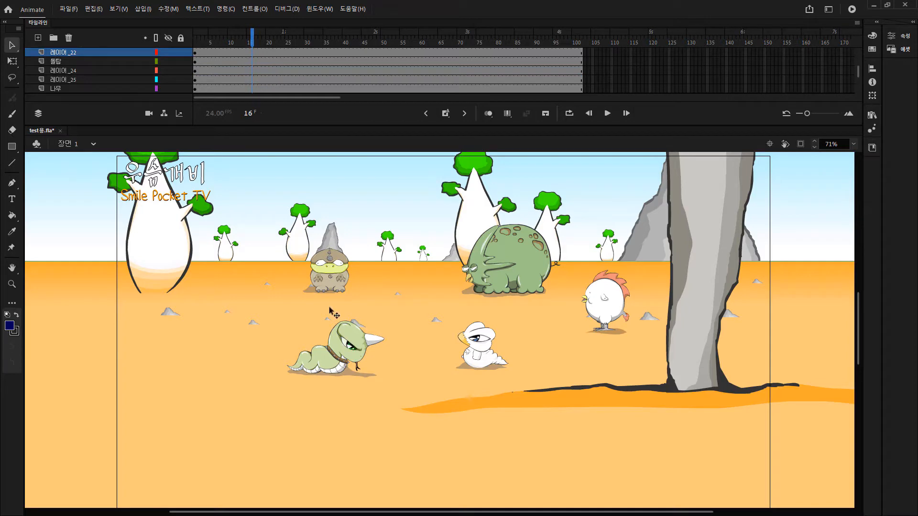
# Unlock the snake layer, then move the snake slightly on the stage and undo the move.
pyautogui.scroll(4, 205, 86)
pyautogui.scroll(1, 205, 86)
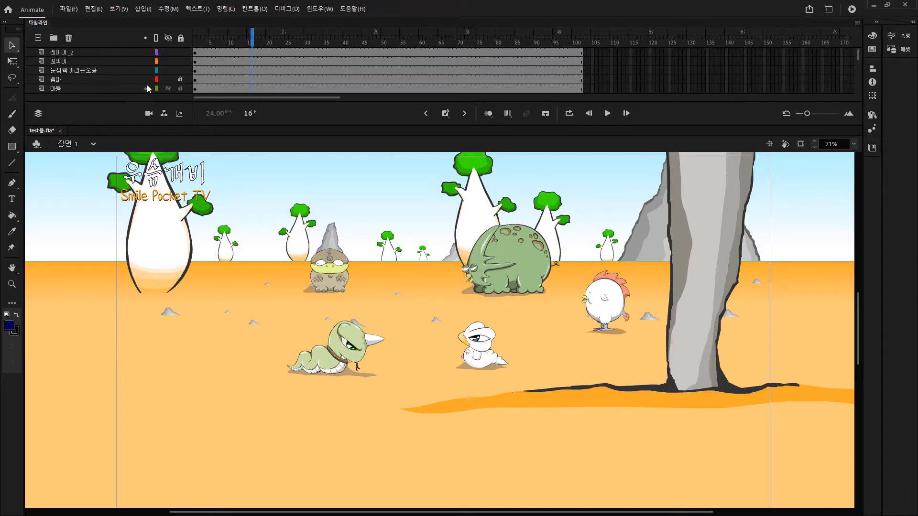
pyautogui.click(109, 80)
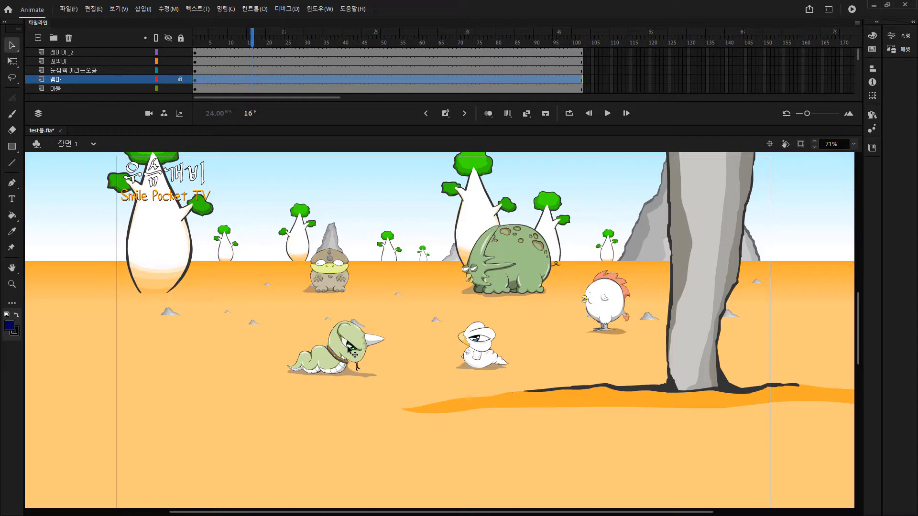
pyautogui.click(183, 82)
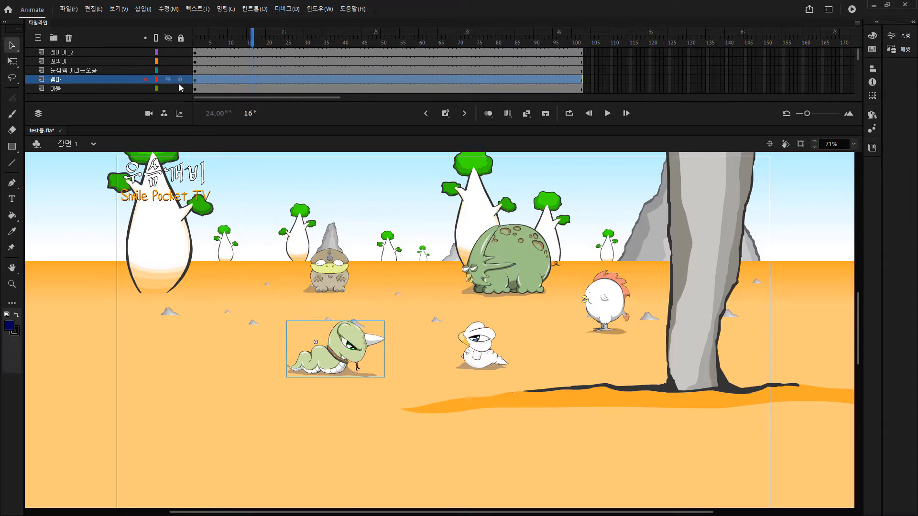
pyautogui.moveTo(359, 344); pyautogui.dragTo(356, 343)
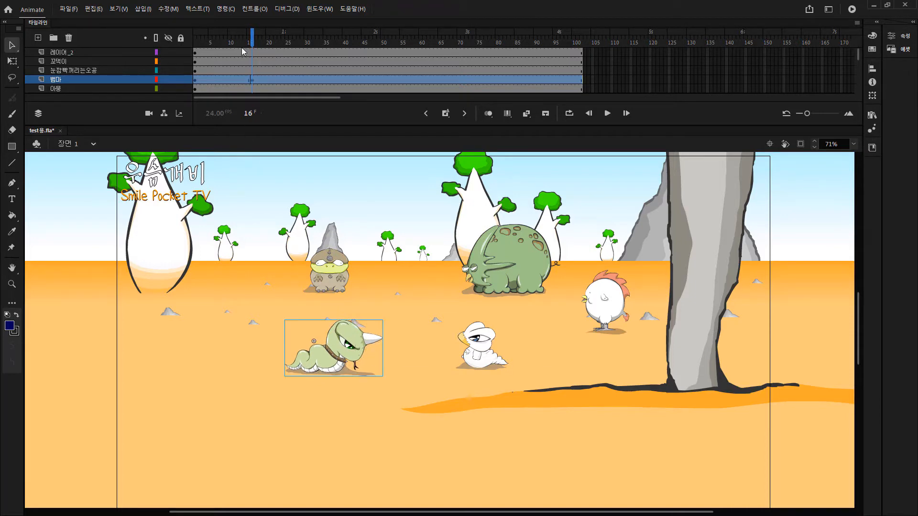
pyautogui.hotkey('ctrl', 'z')
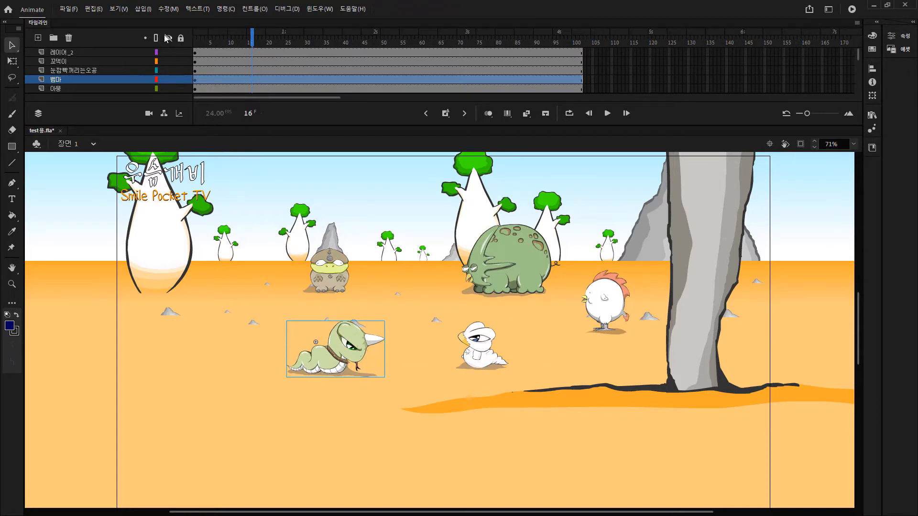
# Move the playhead to frame 4, back to frame 1, and on to frame 15.
pyautogui.click(201, 42)
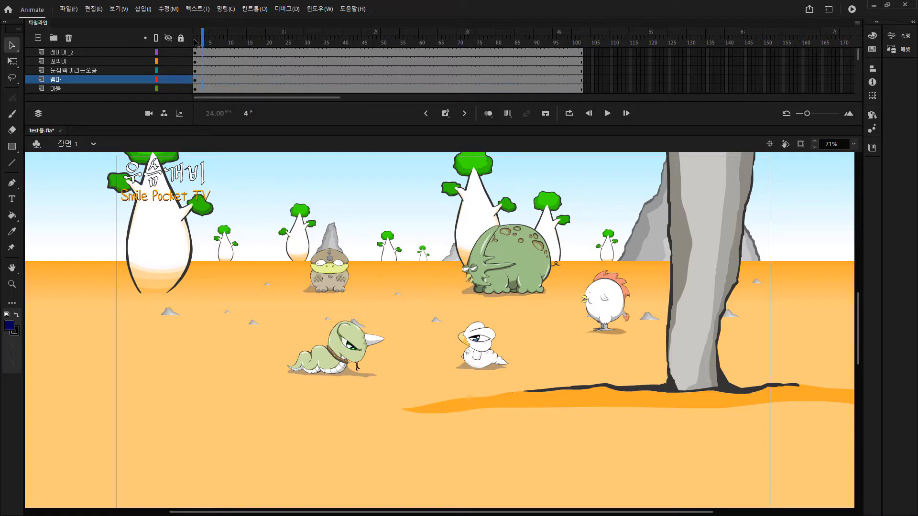
pyautogui.moveTo(198, 40); pyautogui.dragTo(175, 42)
pyautogui.click(249, 41)
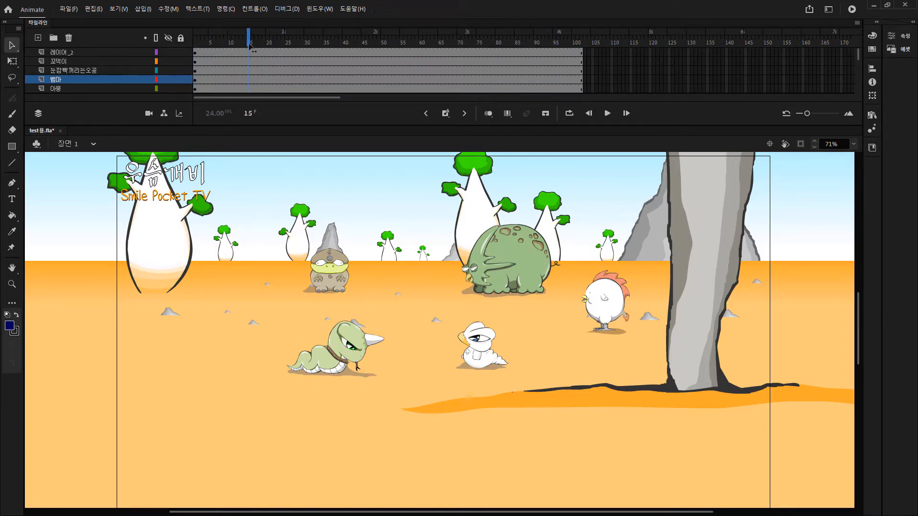
# Step the playhead through the opening frames of the timeline, up to about frame 16.
pyautogui.click(210, 48)
pyautogui.click(196, 49)
pyautogui.click(199, 46)
pyautogui.click(206, 45)
pyautogui.click(202, 45)
pyautogui.click(207, 45)
pyautogui.click(210, 45)
pyautogui.click(221, 45)
pyautogui.click(230, 45)
pyautogui.click(251, 45)
# Jump the playhead between the one-, two- and three-second marks, ending at the four-second mark.
pyautogui.moveTo(299, 43); pyautogui.dragTo(277, 46)
pyautogui.click(375, 34)
pyautogui.click(470, 35)
pyautogui.click(376, 34)
pyautogui.click(288, 34)
pyautogui.click(380, 35)
pyautogui.click(465, 35)
pyautogui.click(562, 36)
# Play the animation from the first frame and scrub the playhead back and forth along the timeline.
pyautogui.moveTo(302, 34); pyautogui.dragTo(128, 55)
pyautogui.press('Return')
pyautogui.moveTo(529, 35); pyautogui.dragTo(564, 50)
pyautogui.moveTo(562, 50); pyautogui.dragTo(527, 69)
pyautogui.moveTo(215, 45); pyautogui.dragTo(169, 46)
pyautogui.moveTo(249, 49); pyautogui.dragTo(558, 46)
pyautogui.moveTo(378, 34); pyautogui.dragTo(573, 43)
# Select empty frames past the end of the animation on several layers, ending near frame 165 of 눈깜빡꺼리는오공.
pyautogui.click(695, 70)
pyautogui.click(754, 61)
pyautogui.click(686, 71)
pyautogui.click(814, 61)
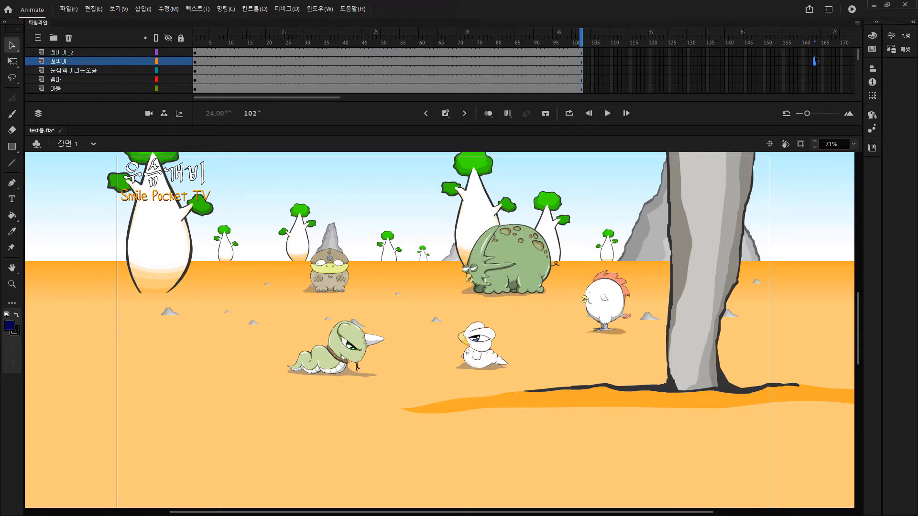
pyautogui.click(815, 52)
pyautogui.click(687, 71)
pyautogui.click(664, 61)
pyautogui.click(815, 80)
pyautogui.click(791, 71)
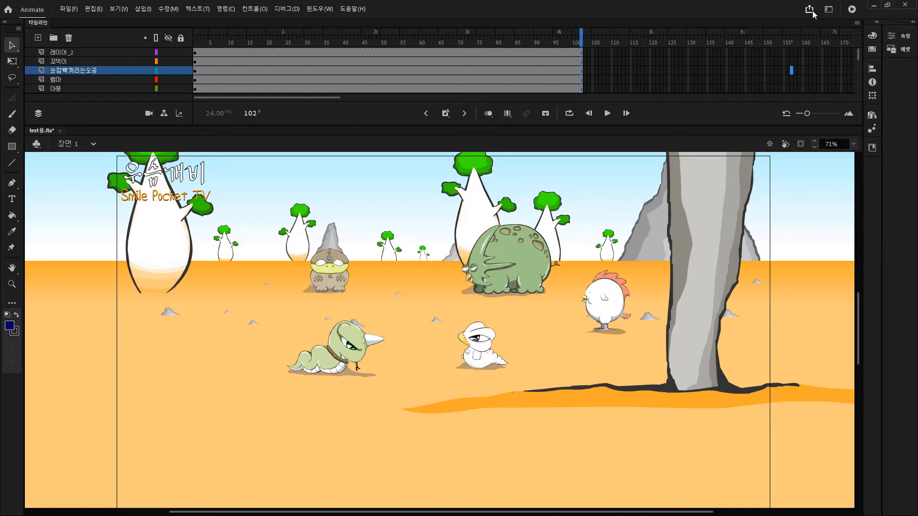
pyautogui.click(799, 80)
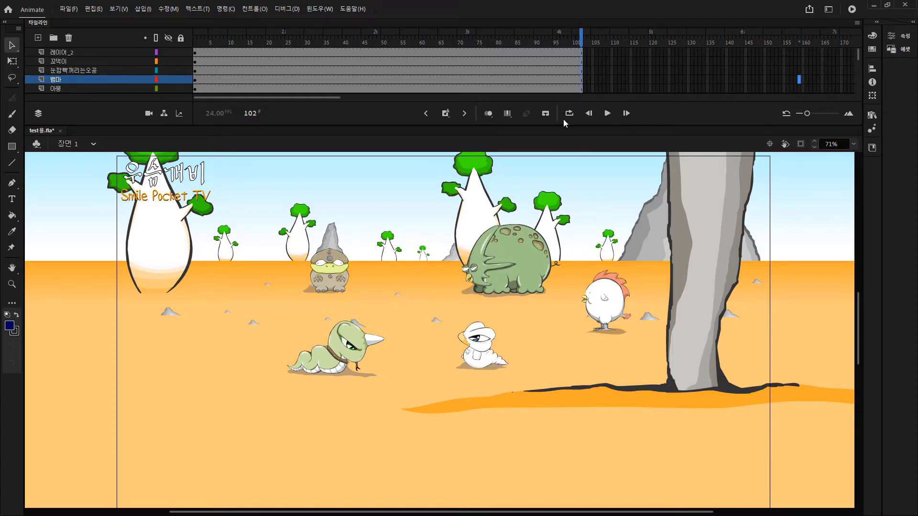
pyautogui.click(772, 53)
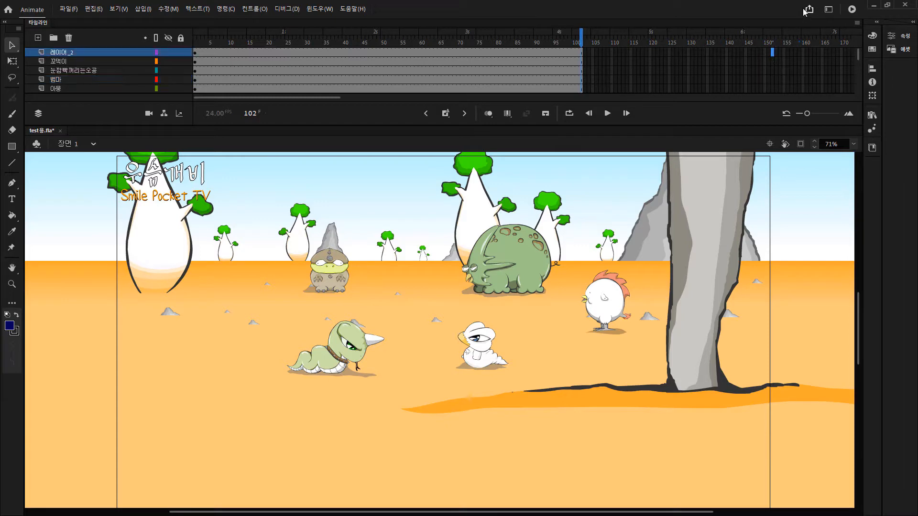
pyautogui.click(830, 70)
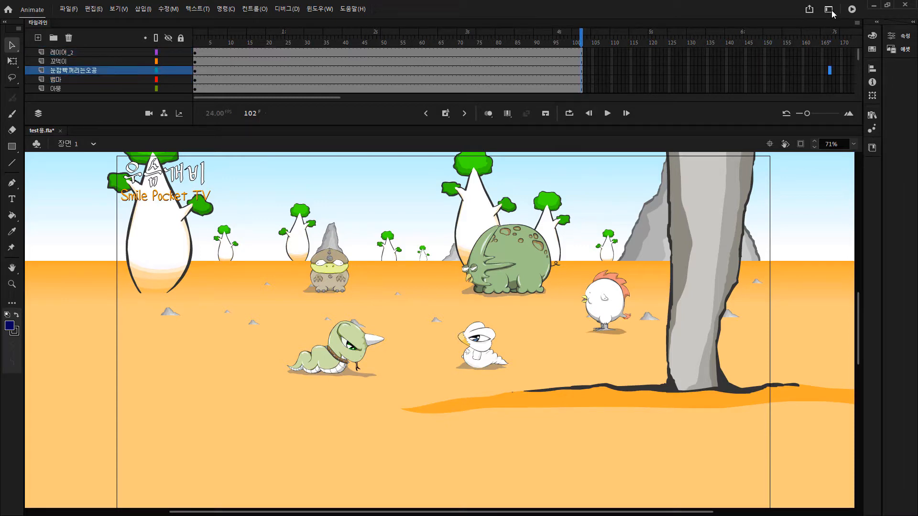
# Switch to the 필수 workspace and view its polygon lasso tool group and timeline options.
pyautogui.click(828, 10)
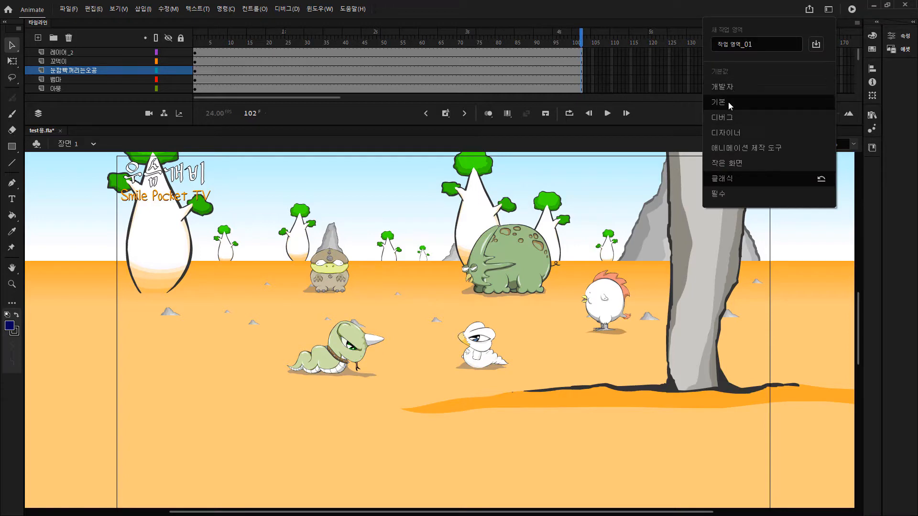
pyautogui.click(726, 194)
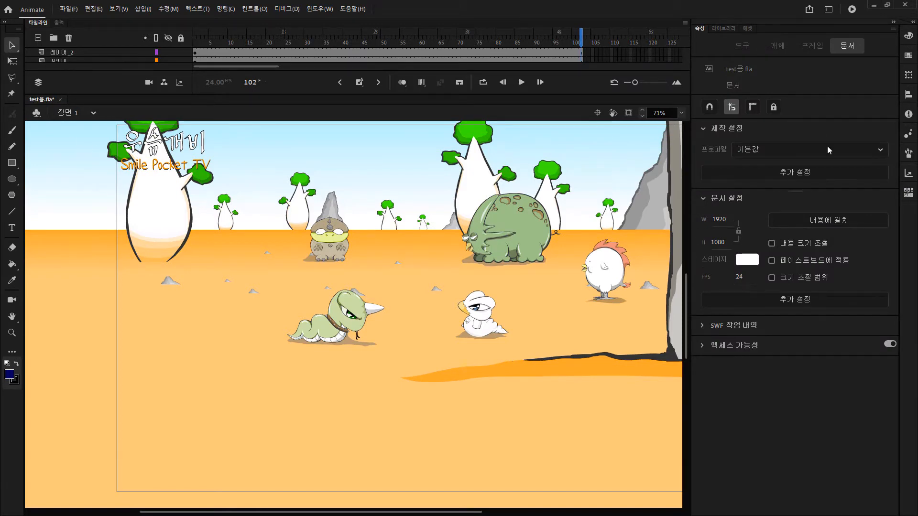
pyautogui.click(14, 79)
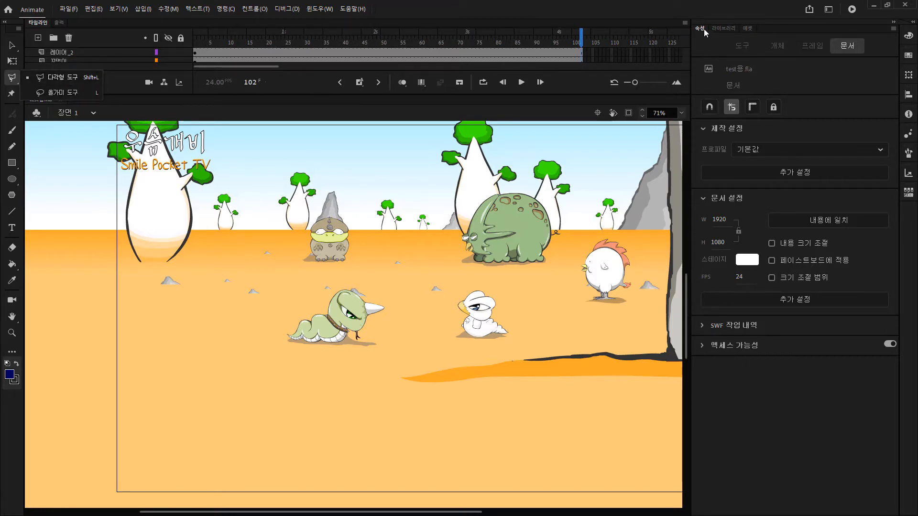
pyautogui.click(664, 11)
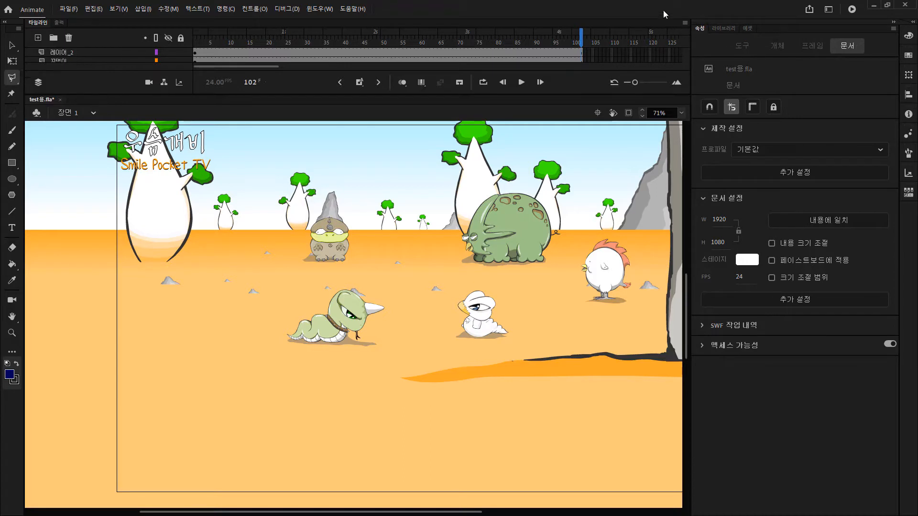
pyautogui.click(684, 24)
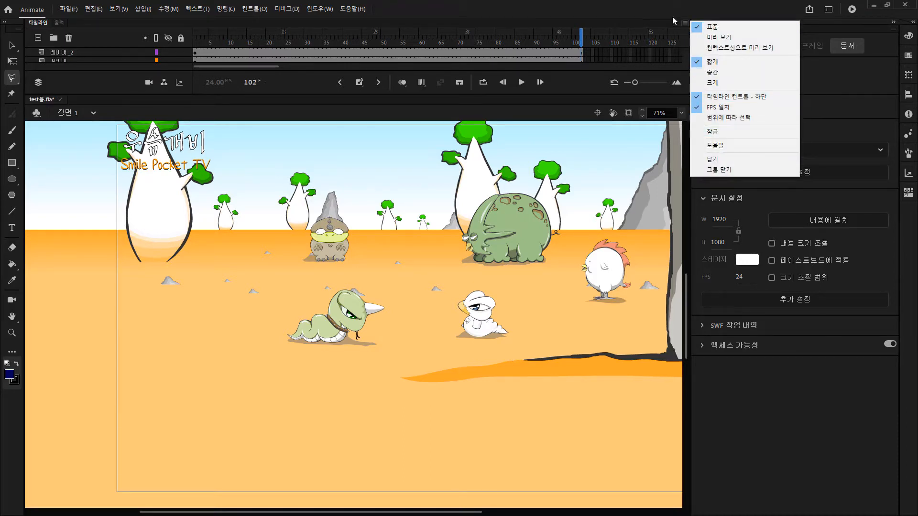
pyautogui.click(659, 8)
# Switch the workspace back to 클래식 and view the lasso tool group, keeping 올가미 도구 active.
pyautogui.click(827, 9)
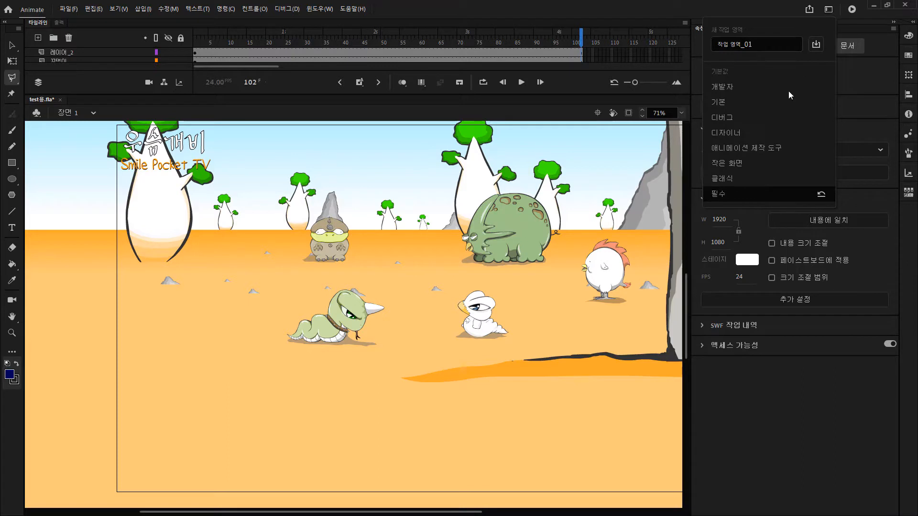
pyautogui.click(741, 177)
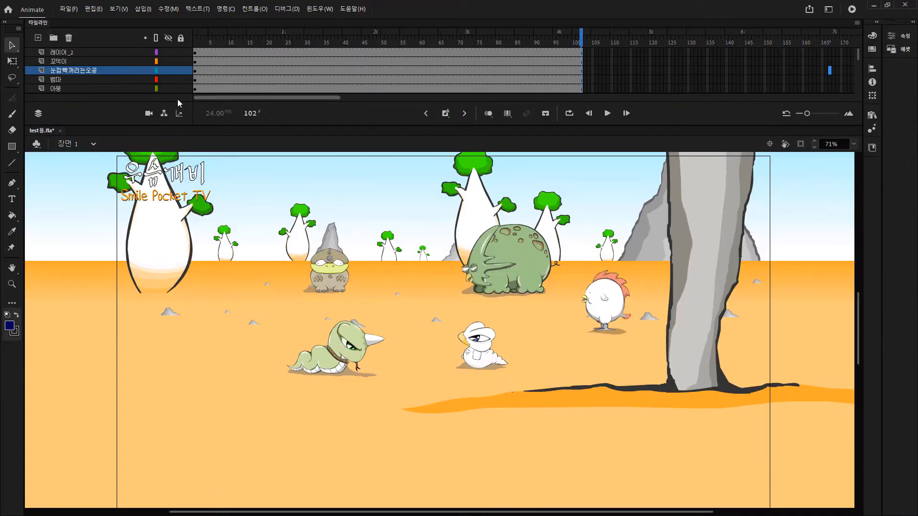
pyautogui.click(12, 79)
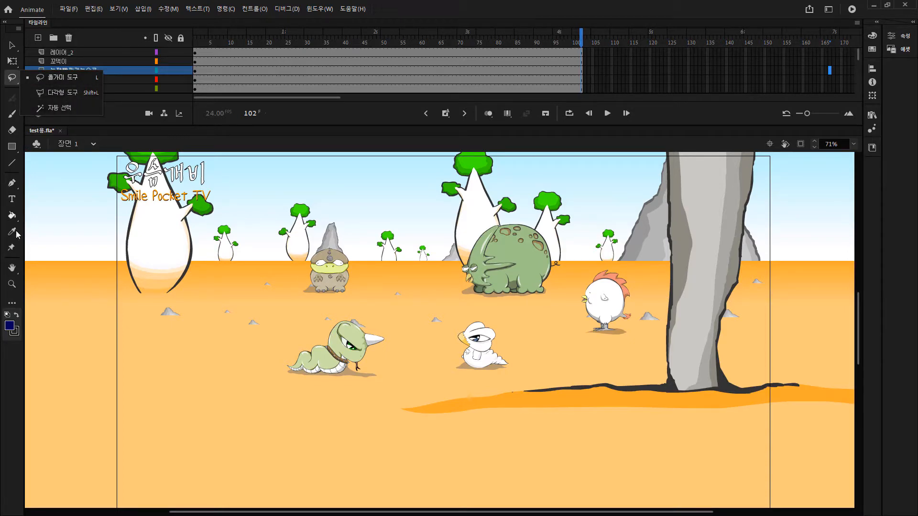
pyautogui.click(20, 367)
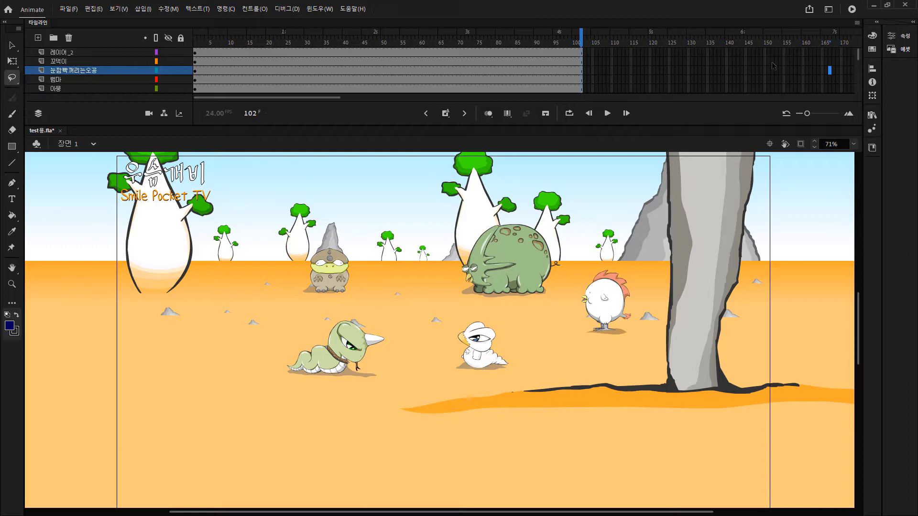
# Reset the 클래식 workspace to its original layout and collapse the expanded 속성 panel group to icons.
pyautogui.click(828, 9)
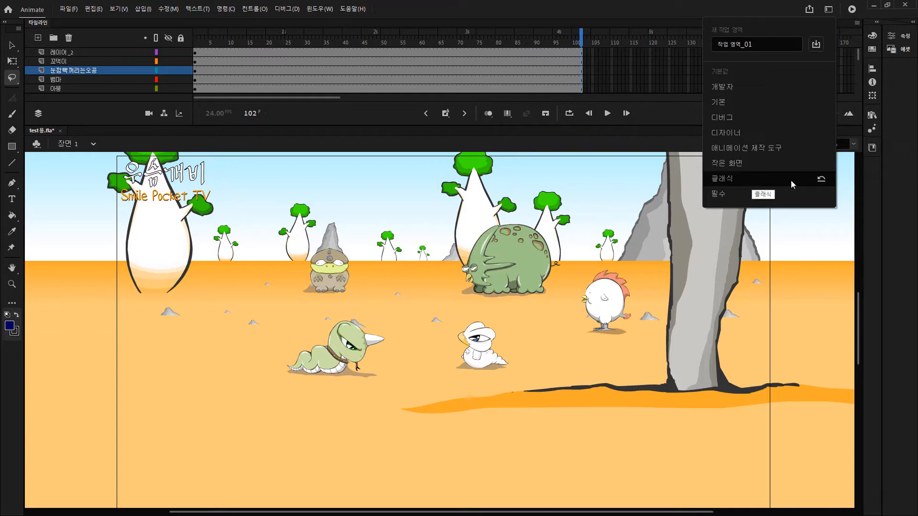
pyautogui.click(820, 180)
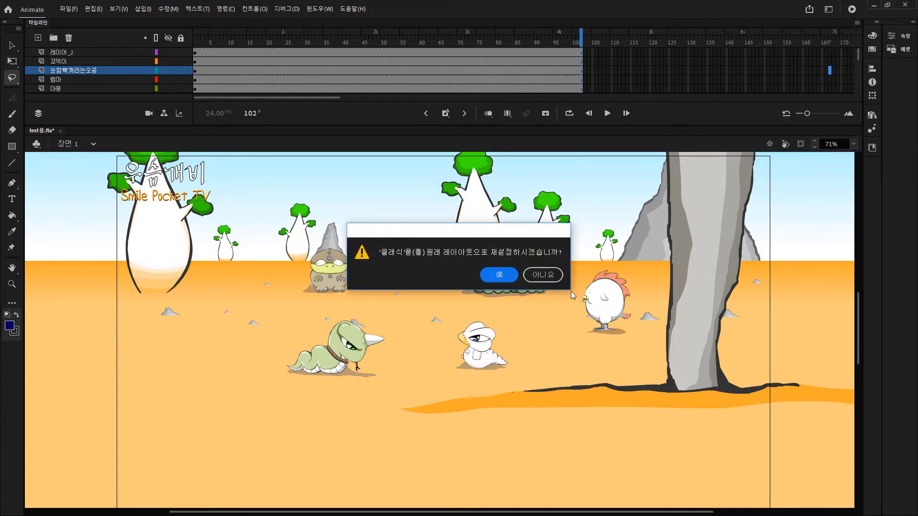
pyautogui.click(497, 275)
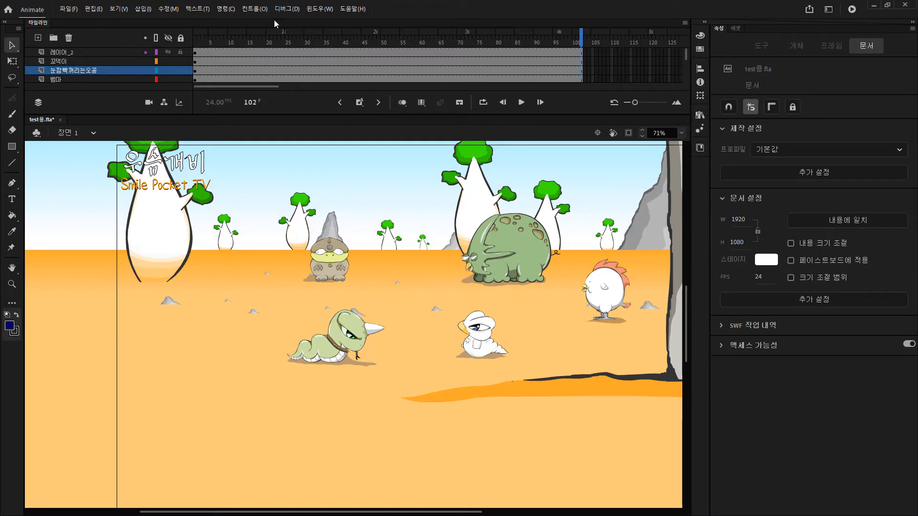
pyautogui.click(912, 23)
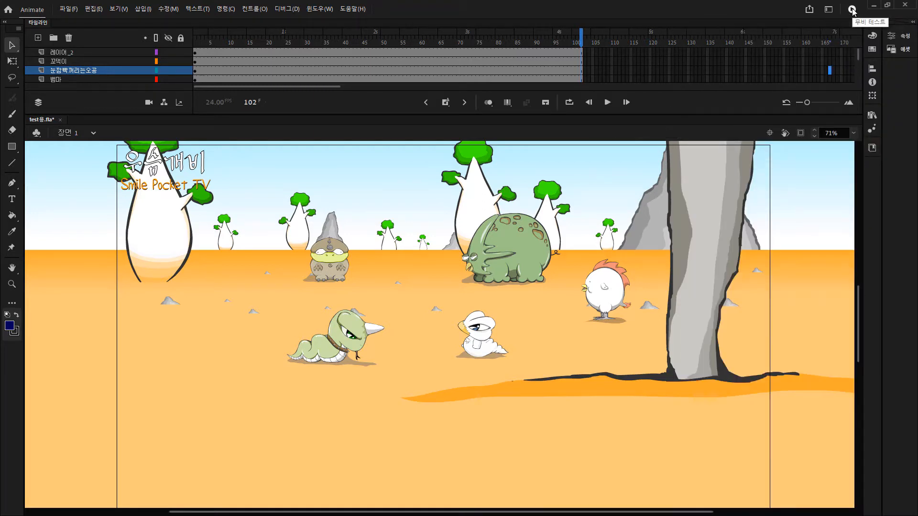
# Run the movie test, close the playback window, and locate the exported test용 SWF file in the project folder.
pyautogui.click(852, 9)
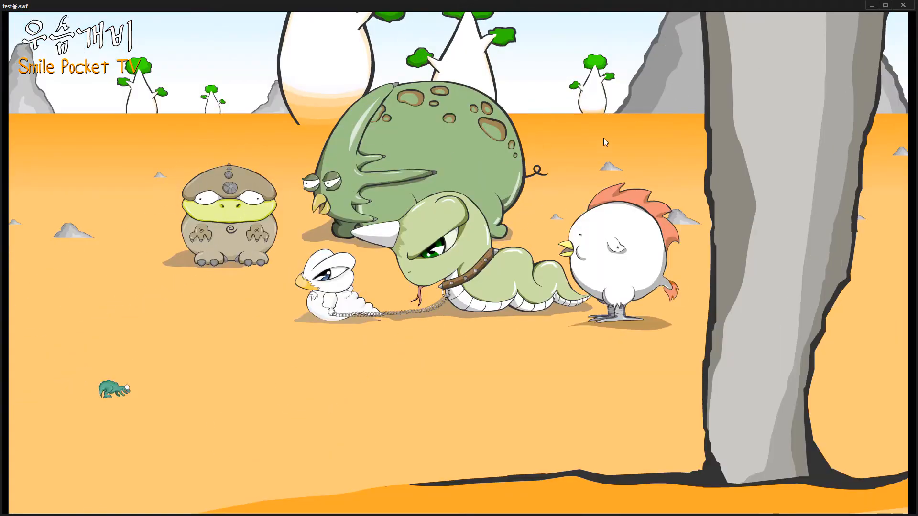
pyautogui.click(902, 5)
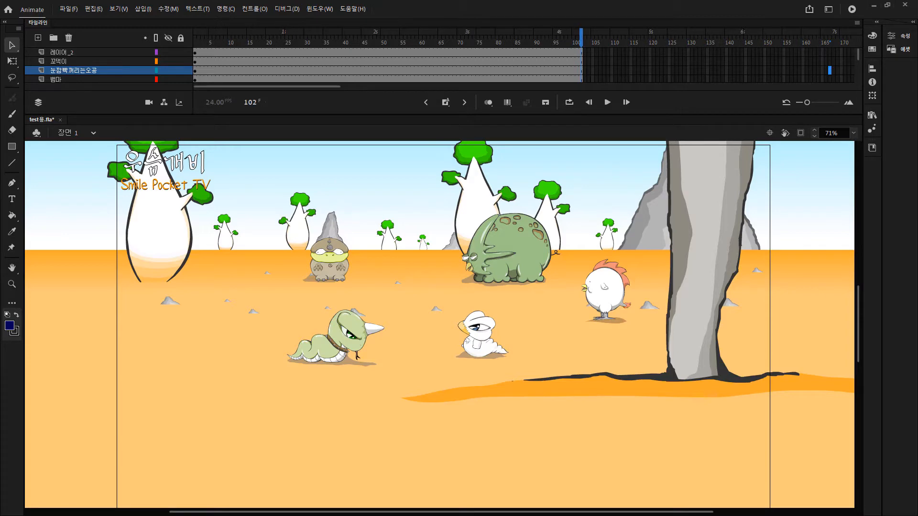
pyautogui.moveTo(0, 67); pyautogui.dragTo(482, 72)
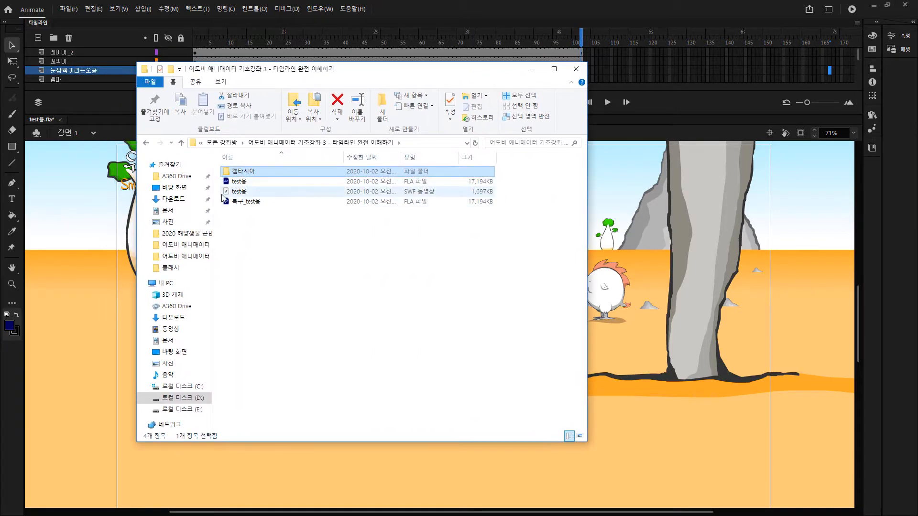
pyautogui.click(242, 193)
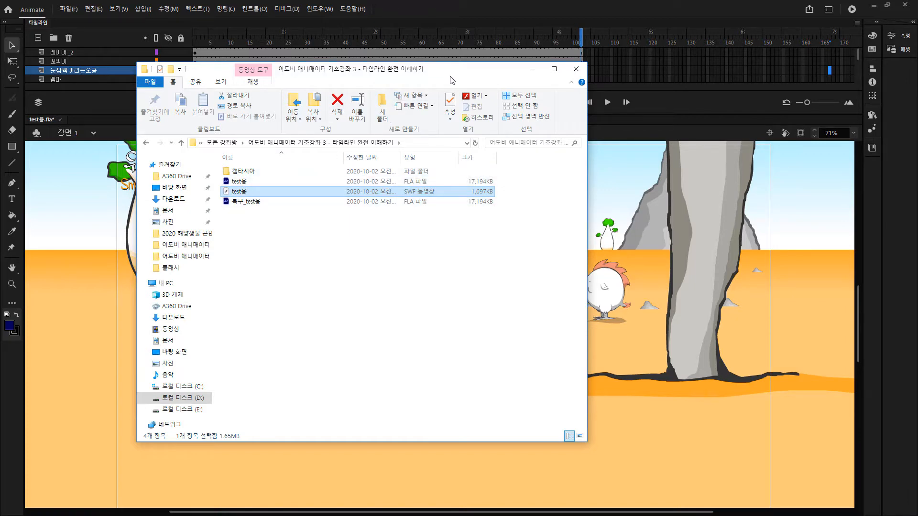
pyautogui.moveTo(435, 70); pyautogui.dragTo(1, 68)
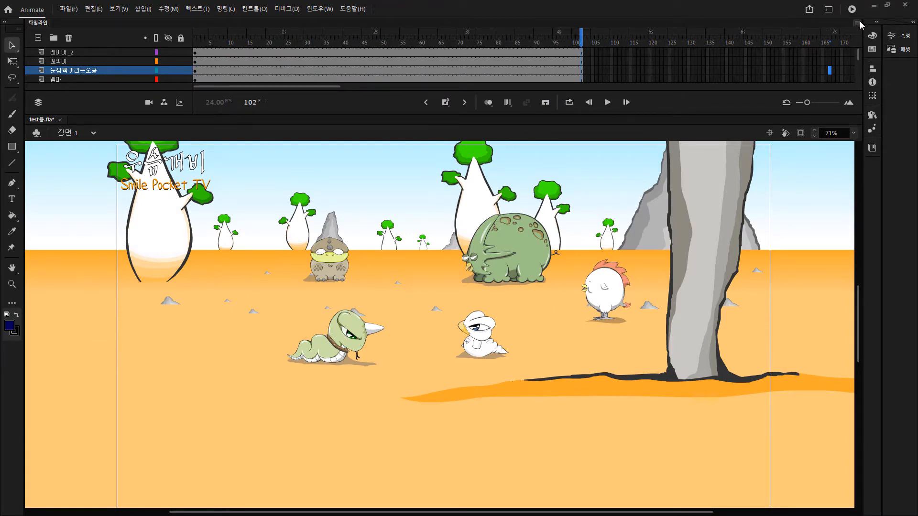
# Select empty frames past the end of the animation and switch the timeline frame view to 미리 보기.
pyautogui.click(665, 62)
pyautogui.click(760, 61)
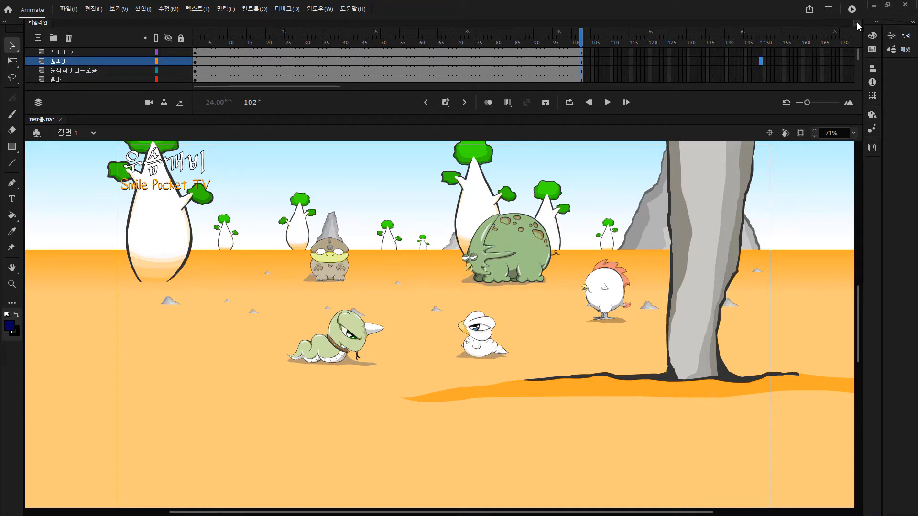
pyautogui.click(858, 23)
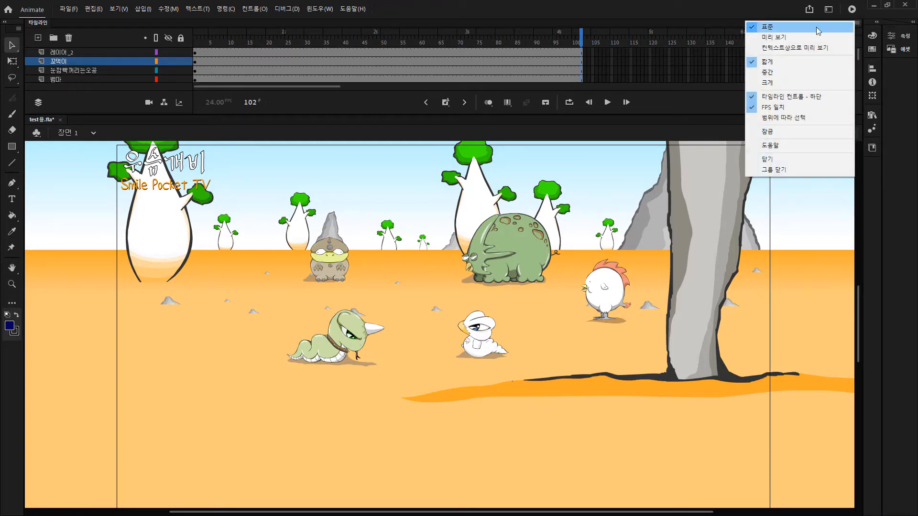
pyautogui.click(777, 42)
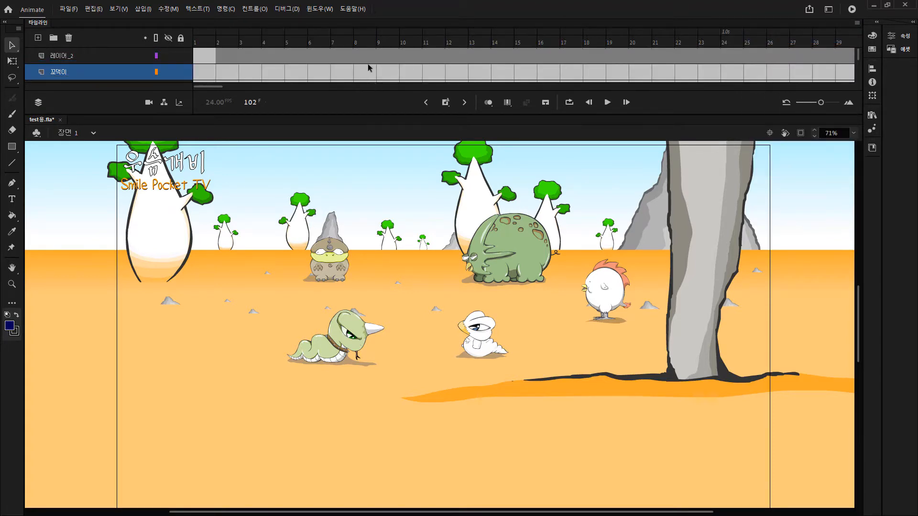
# View the frame thumbnails of the 눈깜빡꺼리는오공 and 범마 layers and enlarge the timeline's height to show more layers.
pyautogui.scroll(-2, 368, 65)
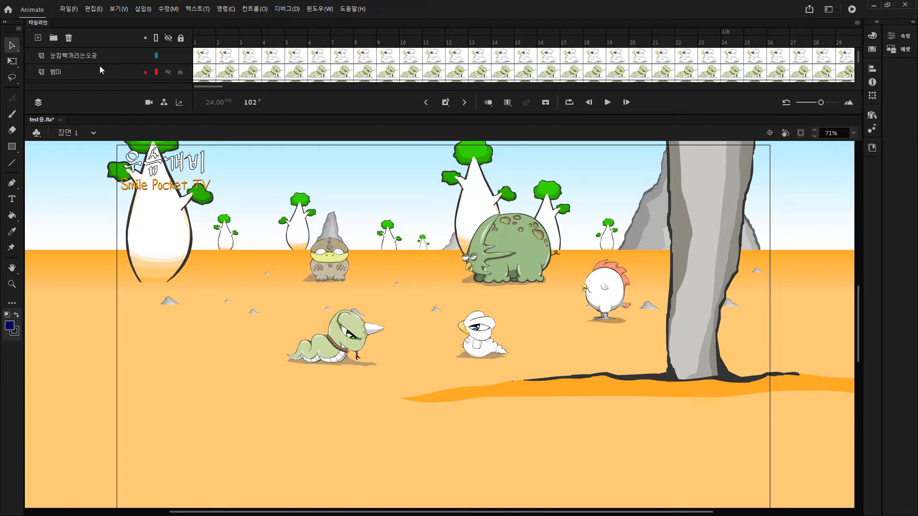
pyautogui.click(84, 56)
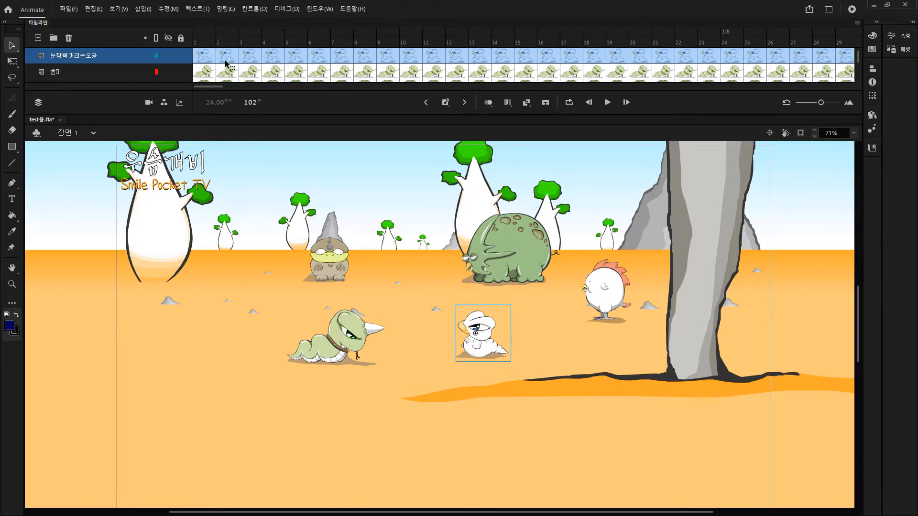
pyautogui.click(102, 79)
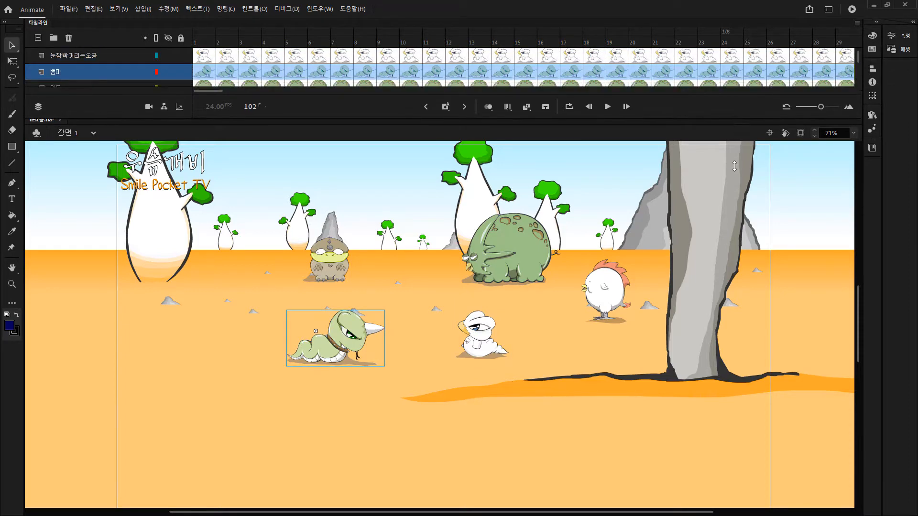
pyautogui.moveTo(738, 116); pyautogui.dragTo(748, 170)
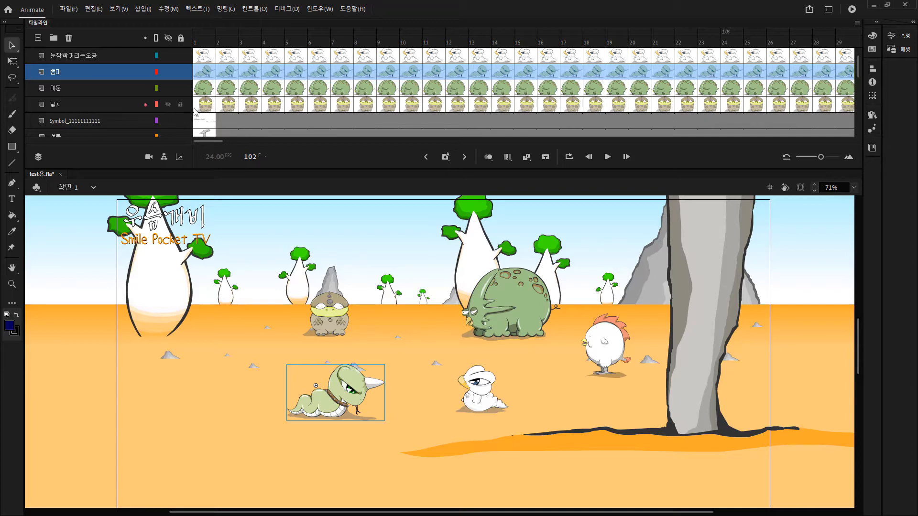
# Return the timeline frame view to 표준, switch it to 컨텍스트상으로 미리 보기, and move the playhead to frame 1.
pyautogui.click(857, 22)
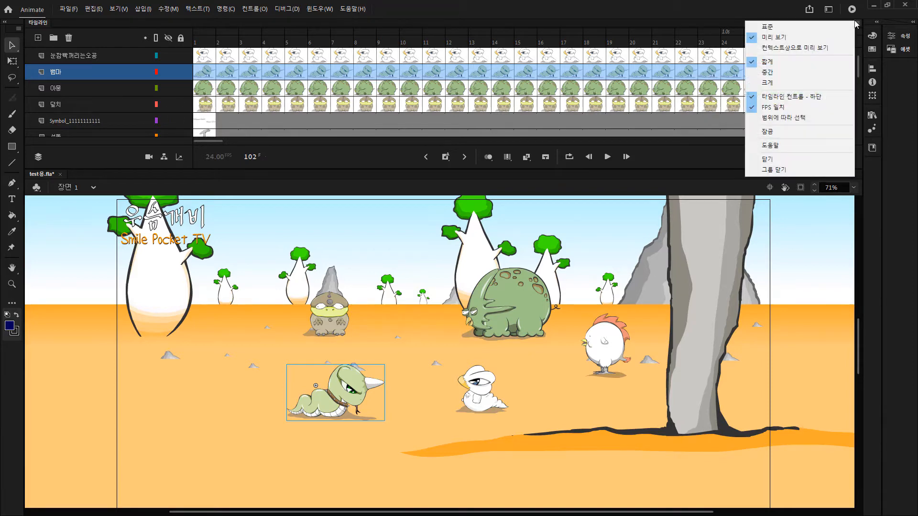
pyautogui.click(767, 27)
pyautogui.click(857, 23)
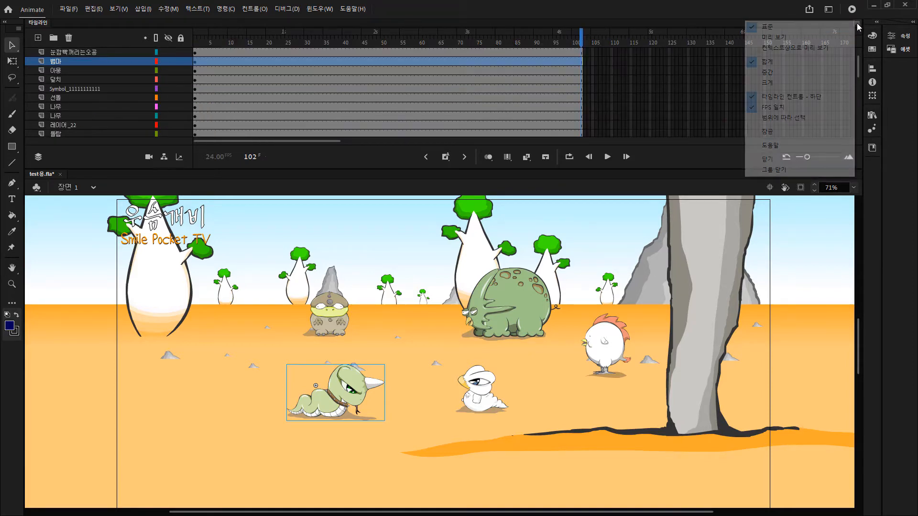
pyautogui.click(796, 48)
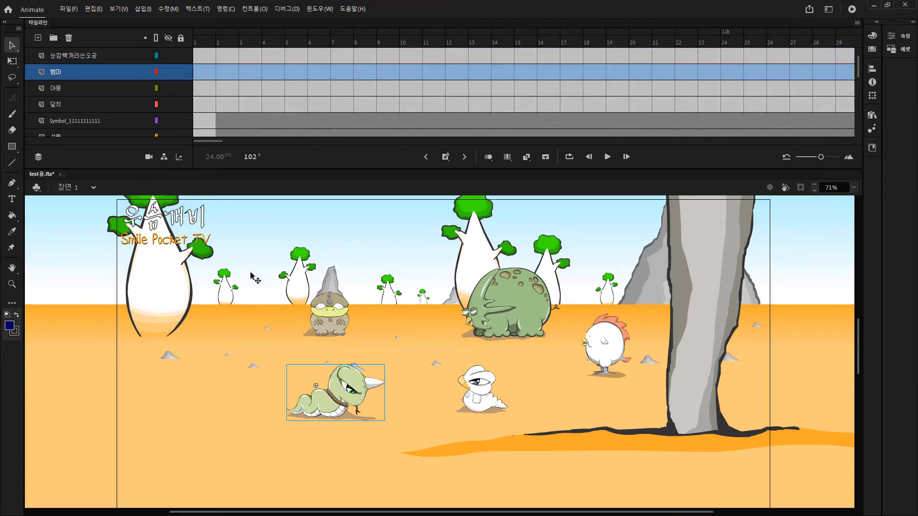
pyautogui.click(204, 35)
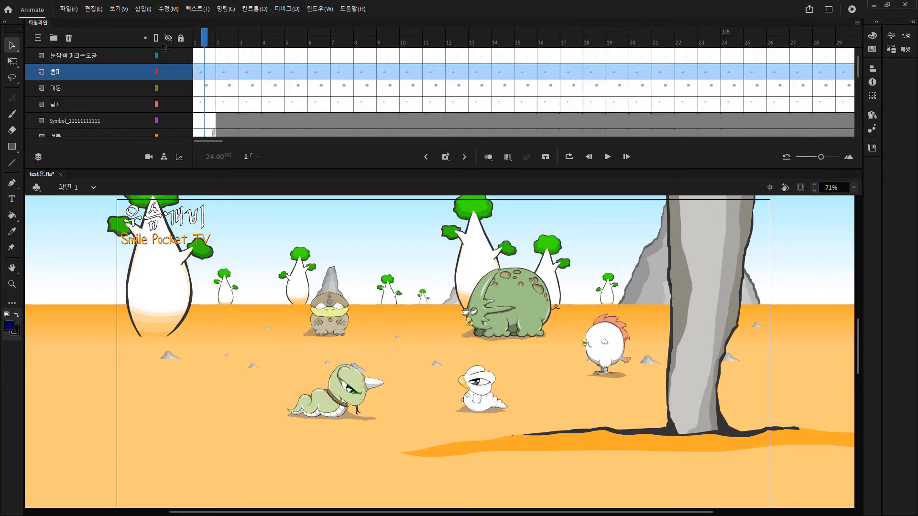
# Move the green snake character on the 범마 layer down and to the left, and shift it partly back up.
pyautogui.click(347, 406)
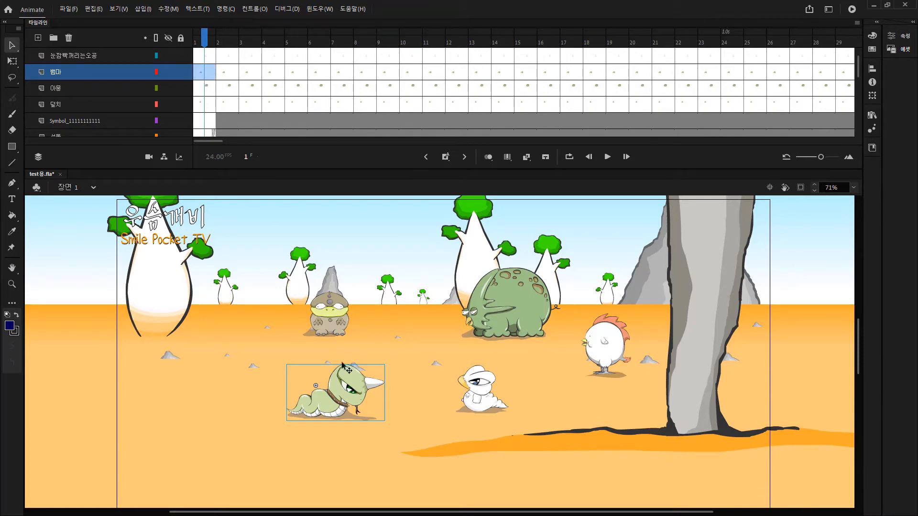
pyautogui.moveTo(360, 388); pyautogui.dragTo(309, 410)
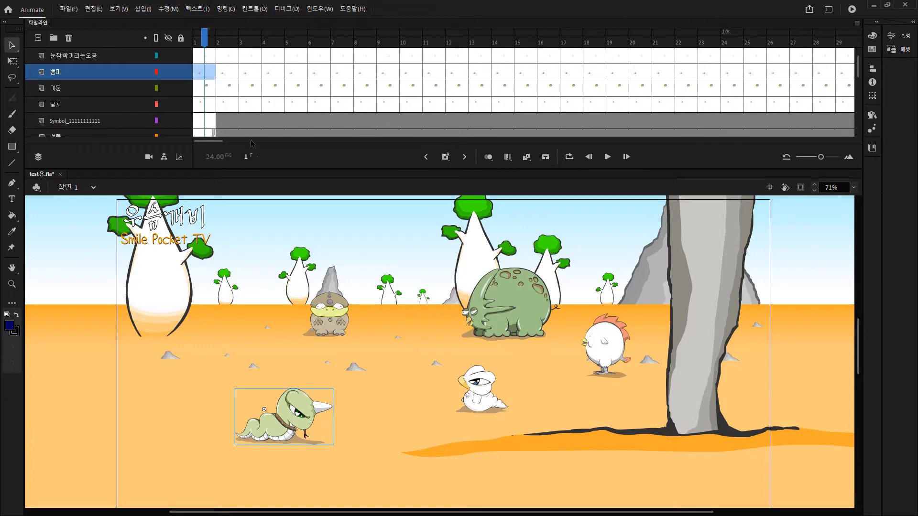
pyautogui.moveTo(286, 407); pyautogui.dragTo(315, 392)
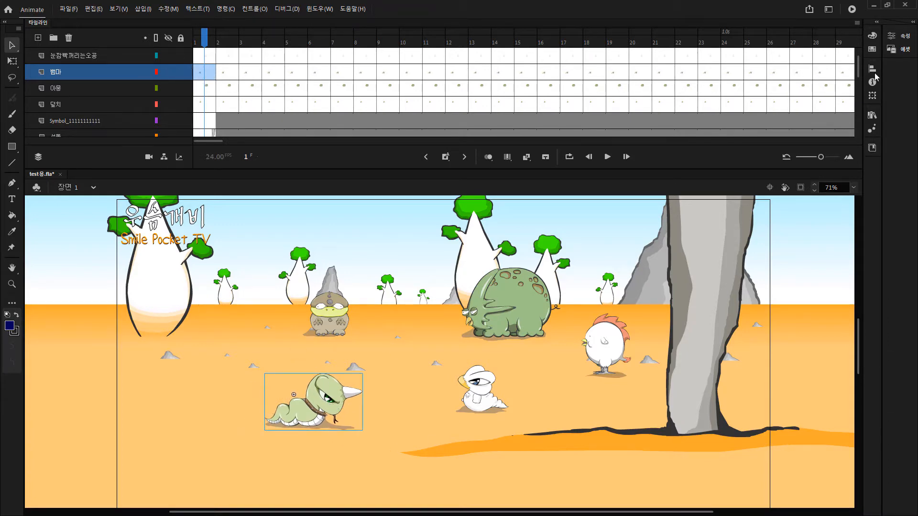
pyautogui.click(856, 23)
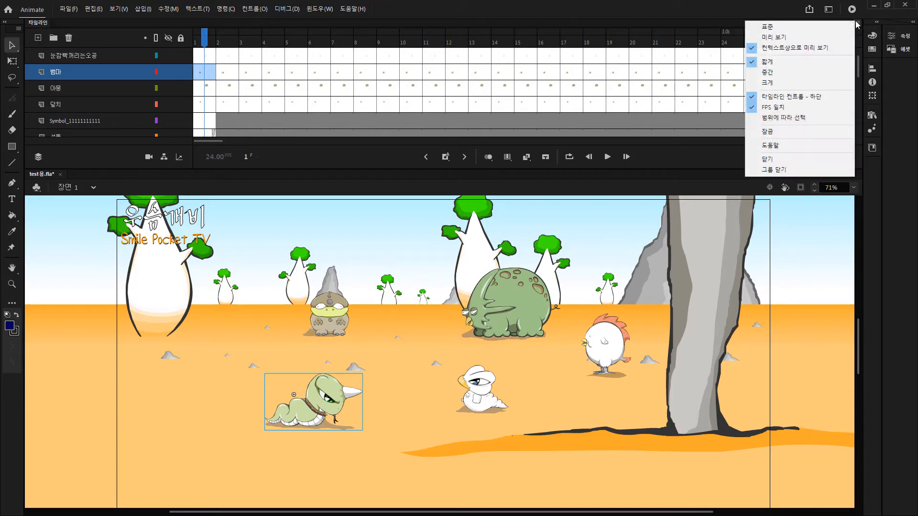
pyautogui.click(768, 28)
pyautogui.click(587, 98)
pyautogui.click(653, 89)
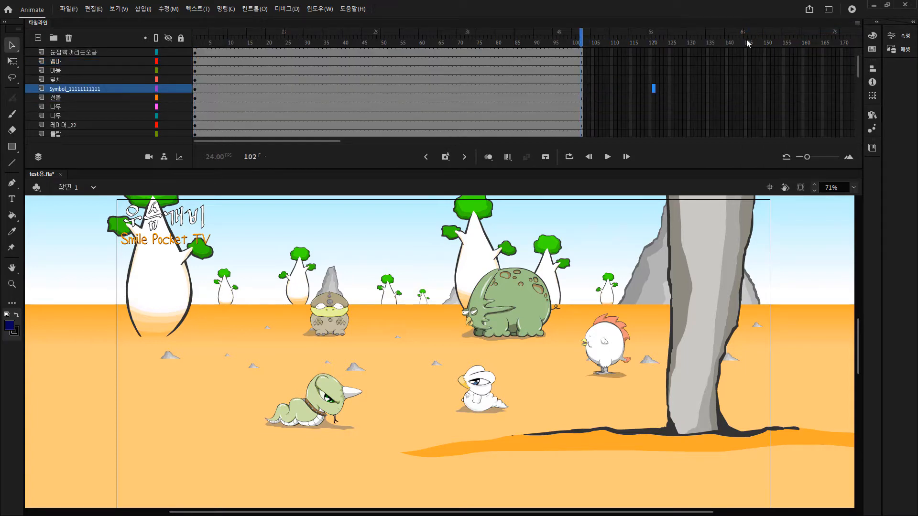
pyautogui.click(543, 54)
pyautogui.click(480, 58)
pyautogui.click(359, 59)
pyautogui.click(336, 78)
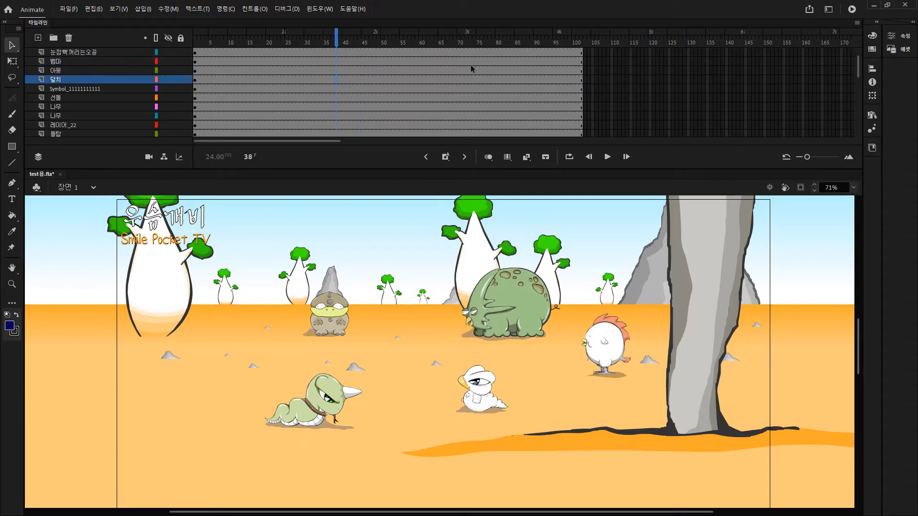
# Try the 중간 and 크게 layer heights in the timeline, and restore the 짧게 height.
pyautogui.click(857, 22)
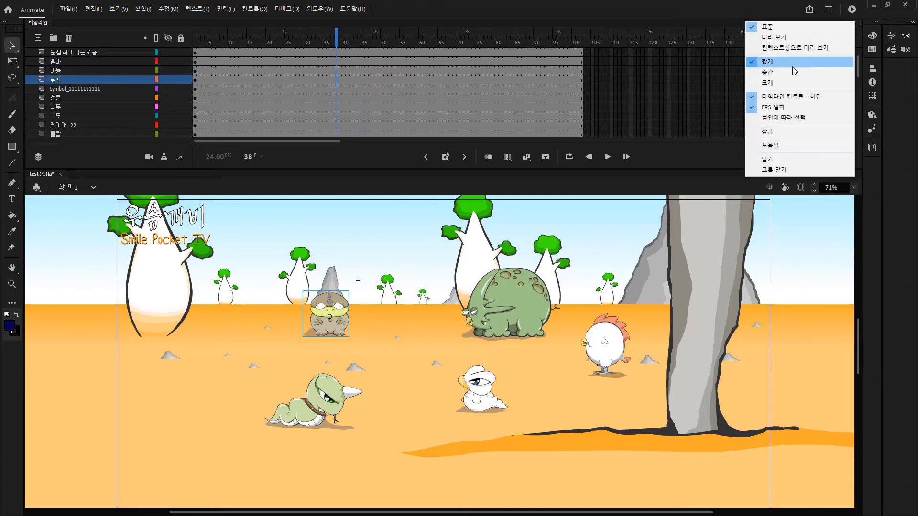
pyautogui.click(773, 74)
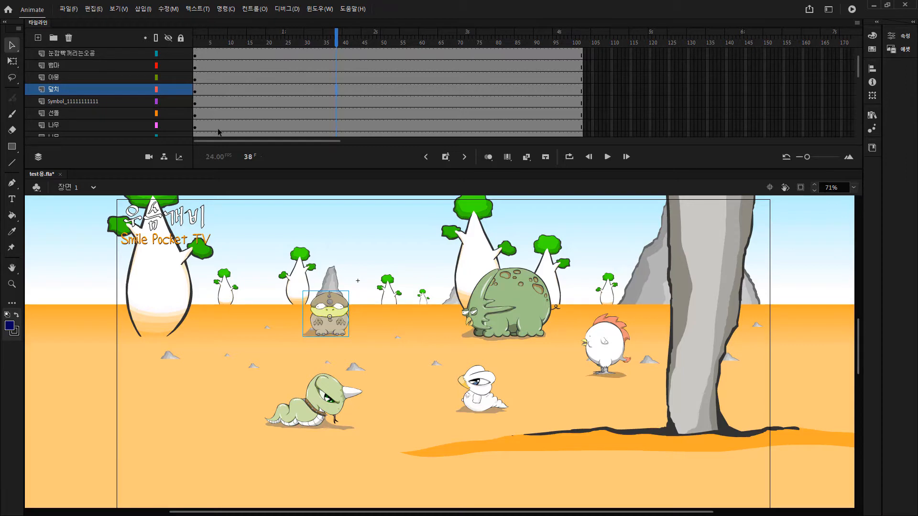
pyautogui.click(858, 23)
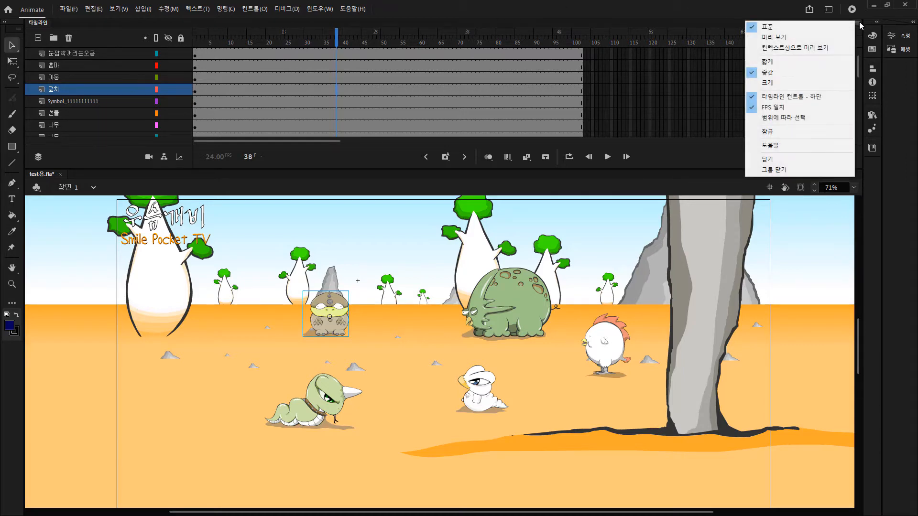
pyautogui.click(774, 85)
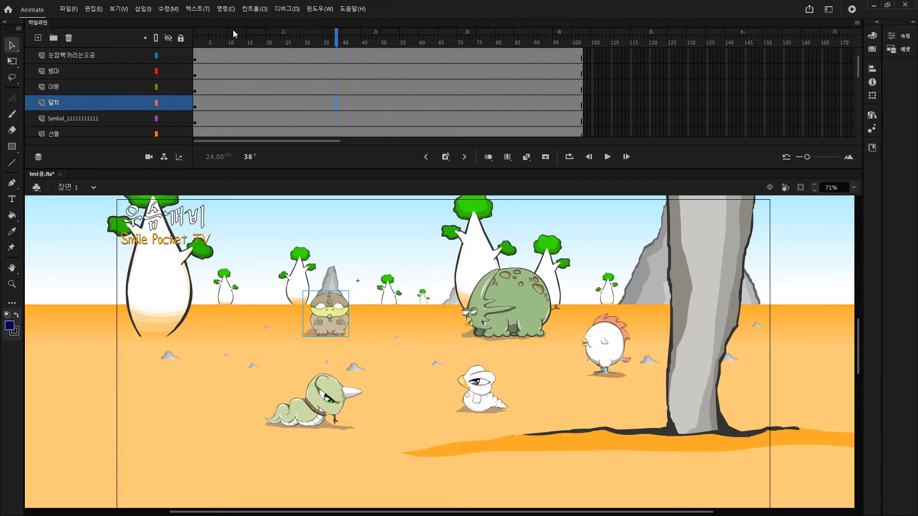
pyautogui.click(857, 23)
pyautogui.click(784, 61)
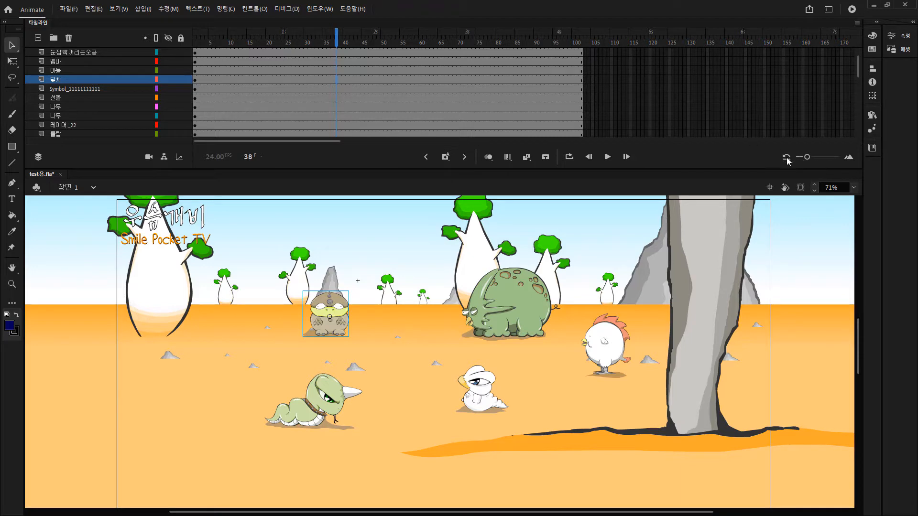
# Shrink the timeline frames to fit more of them, widen them slightly, and reset the timeline zoom to default.
pyautogui.moveTo(808, 159); pyautogui.dragTo(788, 157)
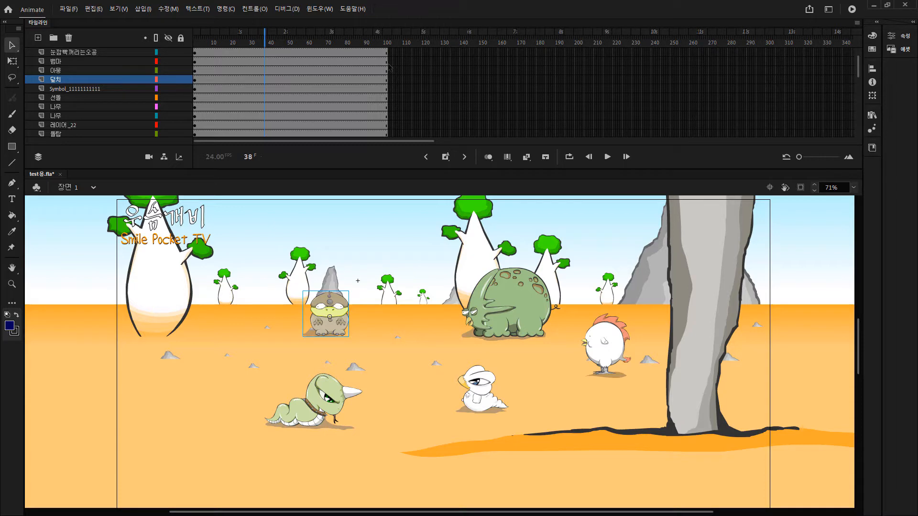
pyautogui.moveTo(801, 158)
pyautogui.mouseDown()
pyautogui.moveTo(814, 159)
pyautogui.moveTo(798, 160)
pyautogui.moveTo(806, 158)
pyautogui.mouseUp()
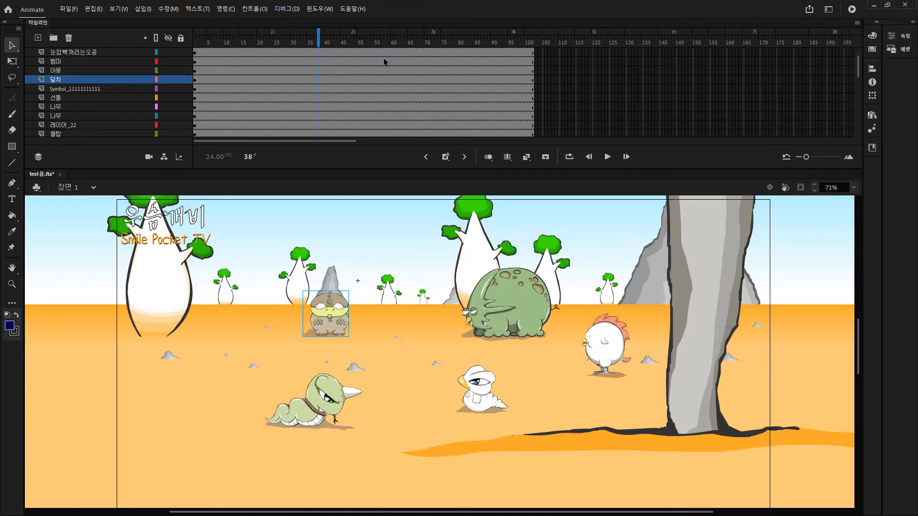
pyautogui.click(784, 157)
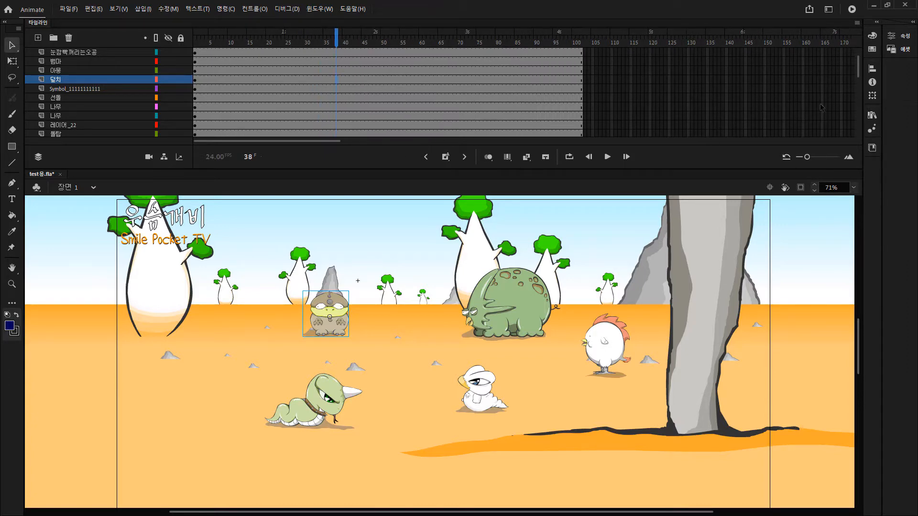
# Zoom in on the timeline by three increments to widen the frames.
pyautogui.click(850, 157)
pyautogui.click(850, 158)
pyautogui.click(850, 157)
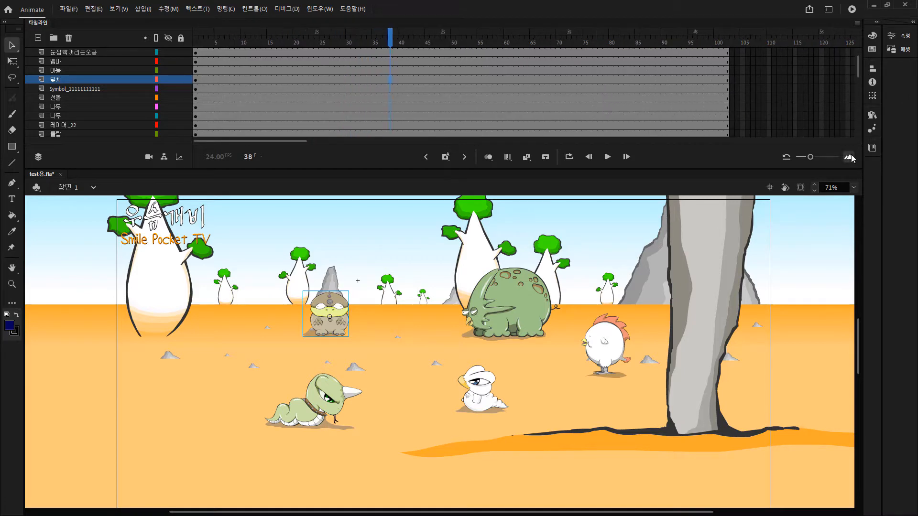
# Zoom in on the timeline until every frame is numbered, and reset the timeline zoom to its default.
pyautogui.click(849, 157)
pyautogui.click(850, 157)
pyautogui.click(849, 157)
pyautogui.click(850, 158)
pyautogui.click(848, 158)
pyautogui.click(848, 159)
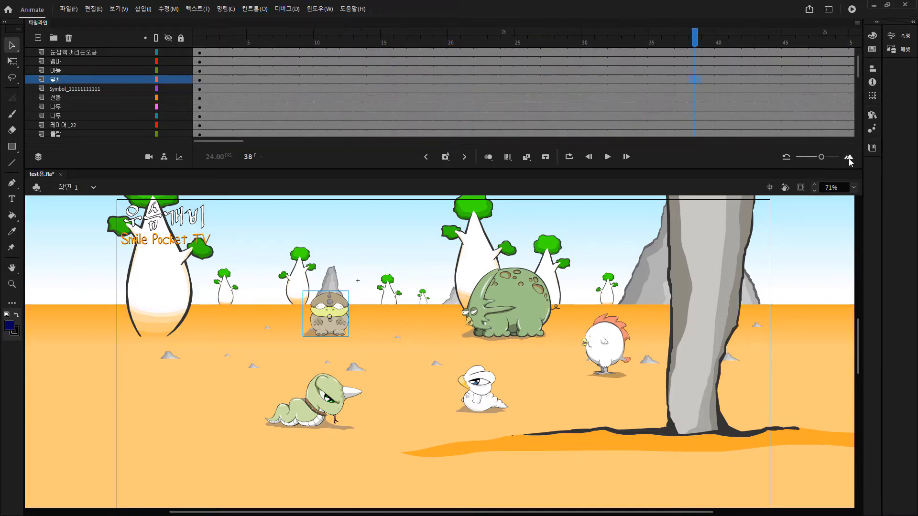
pyautogui.click(848, 158)
pyautogui.click(850, 158)
pyautogui.click(850, 158)
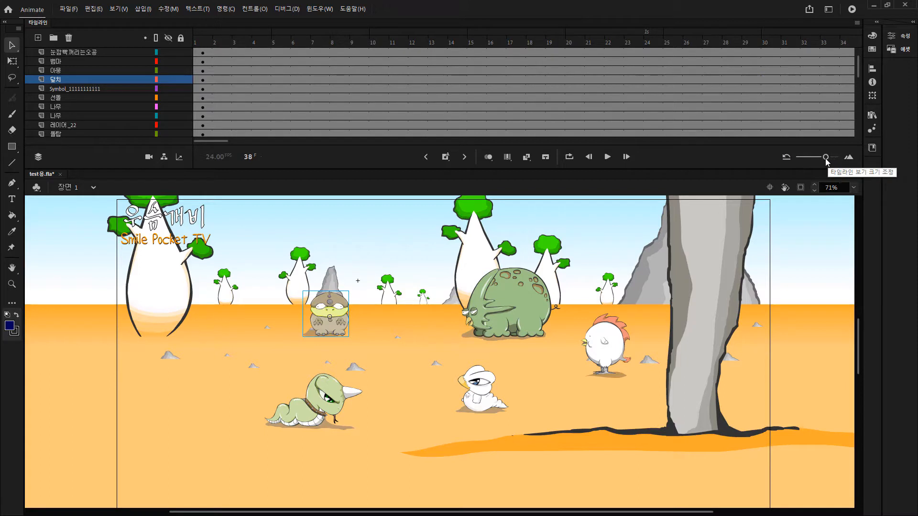
pyautogui.click(786, 156)
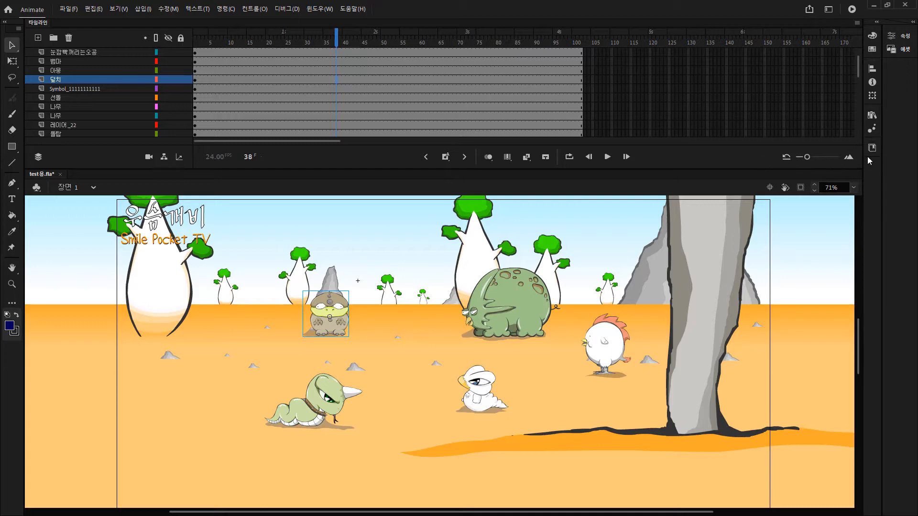
# Turn off the 타임라인 컨트롤 - 하단 option to relocate the timeline controls, and turn it back on.
pyautogui.click(856, 22)
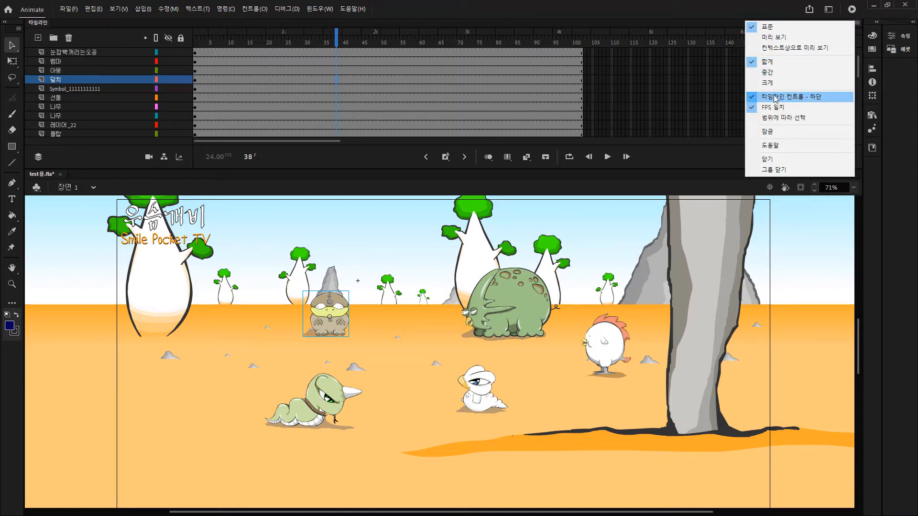
pyautogui.click(653, 116)
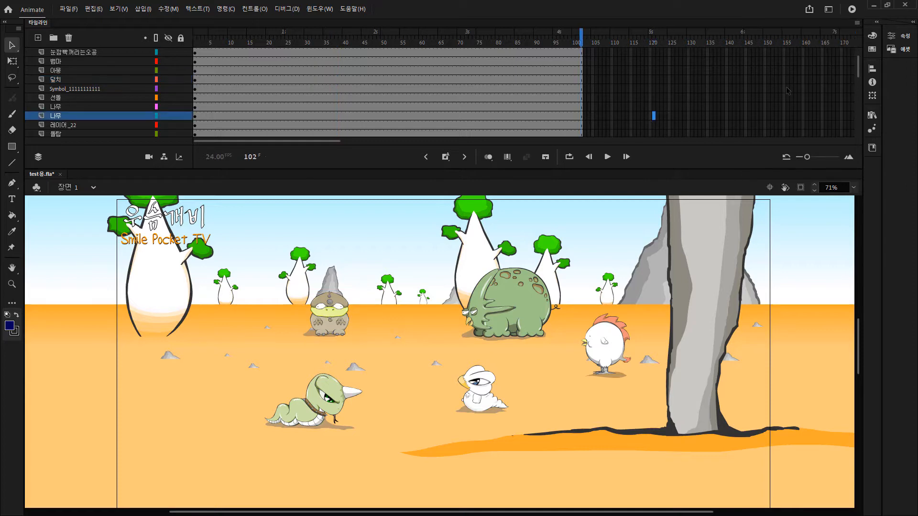
pyautogui.click(650, 79)
pyautogui.click(857, 22)
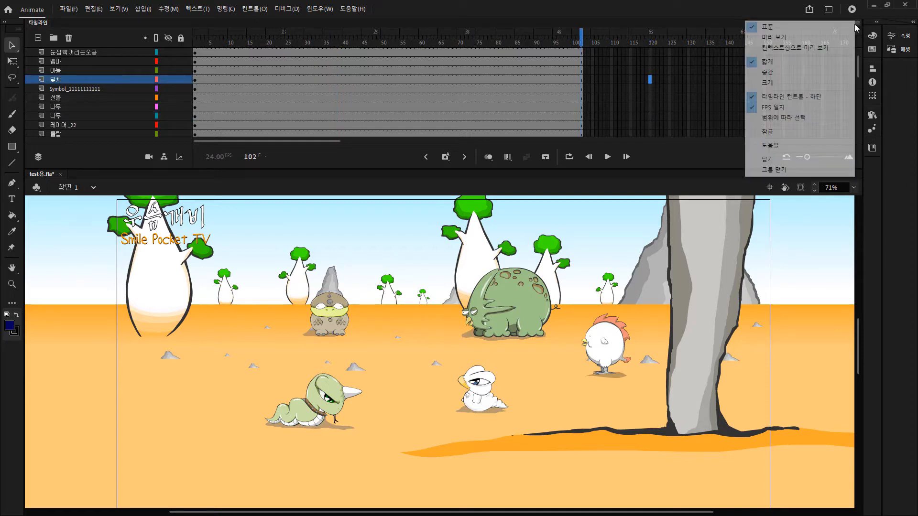
pyautogui.click(765, 96)
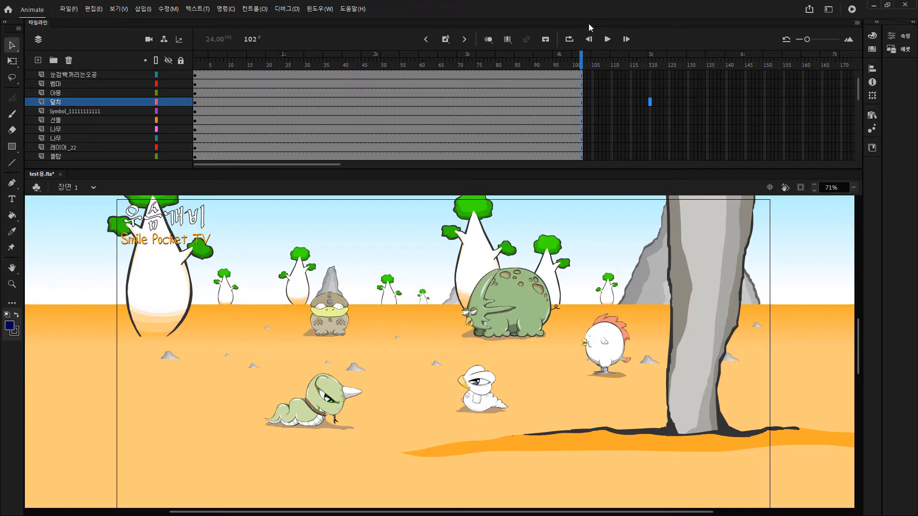
pyautogui.click(856, 22)
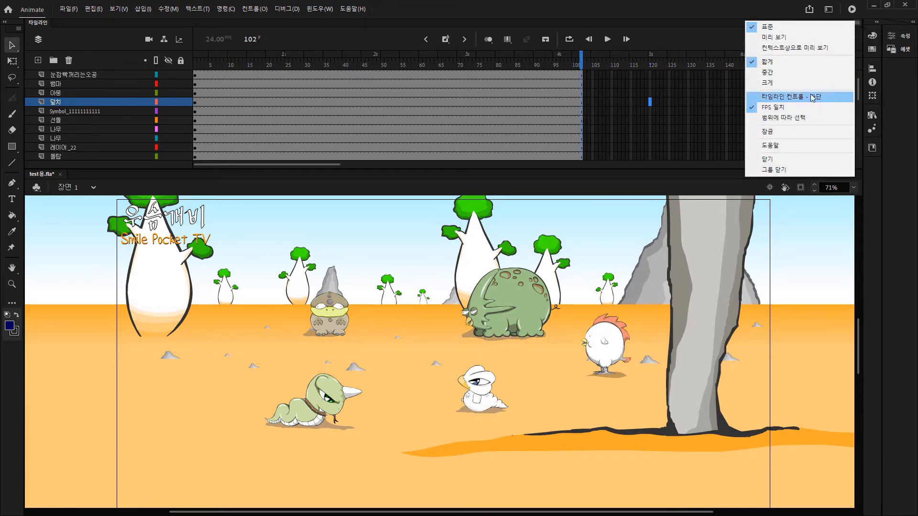
pyautogui.click(767, 100)
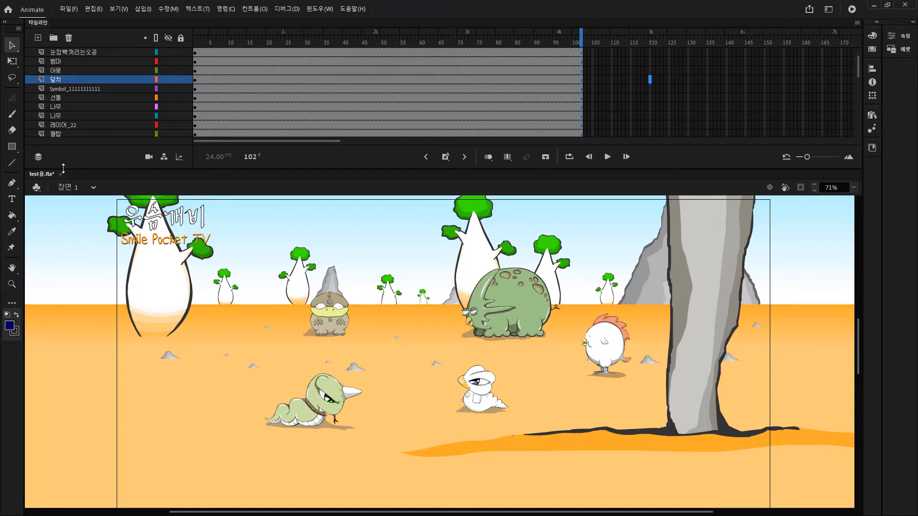
# Shorten the timeline panel to four visible layers, and scrub the playhead to frame 43.
pyautogui.click(856, 23)
pyautogui.click(703, 108)
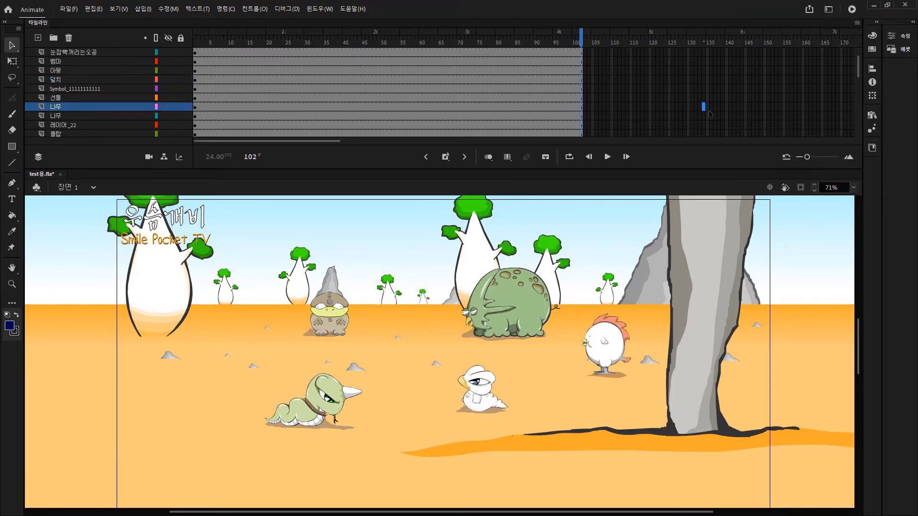
pyautogui.moveTo(349, 41); pyautogui.dragTo(389, 26)
pyautogui.click(259, 38)
pyautogui.moveTo(228, 51); pyautogui.dragTo(365, 43)
pyautogui.moveTo(357, 23); pyautogui.dragTo(397, 25)
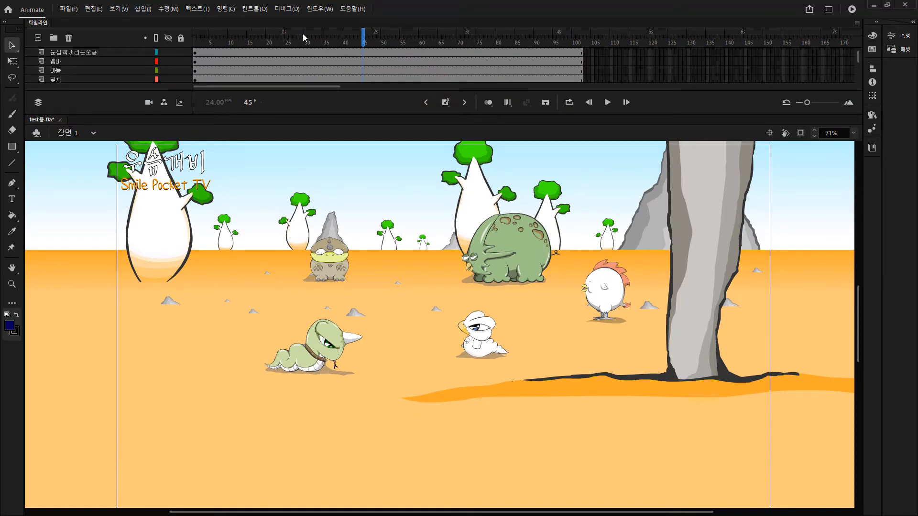
pyautogui.moveTo(354, 34)
pyautogui.mouseDown()
pyautogui.moveTo(344, 40)
pyautogui.moveTo(391, 92)
pyautogui.moveTo(361, 18)
pyautogui.moveTo(361, 28)
pyautogui.mouseUp()
# Lock the timeline panel with 잠금, release it with 잠금 해제, and lock it again.
pyautogui.click(856, 23)
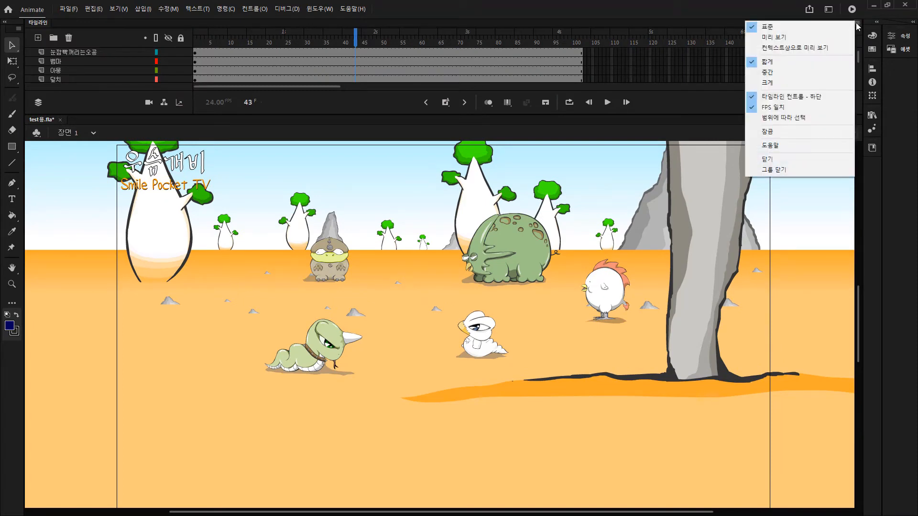
pyautogui.click(770, 136)
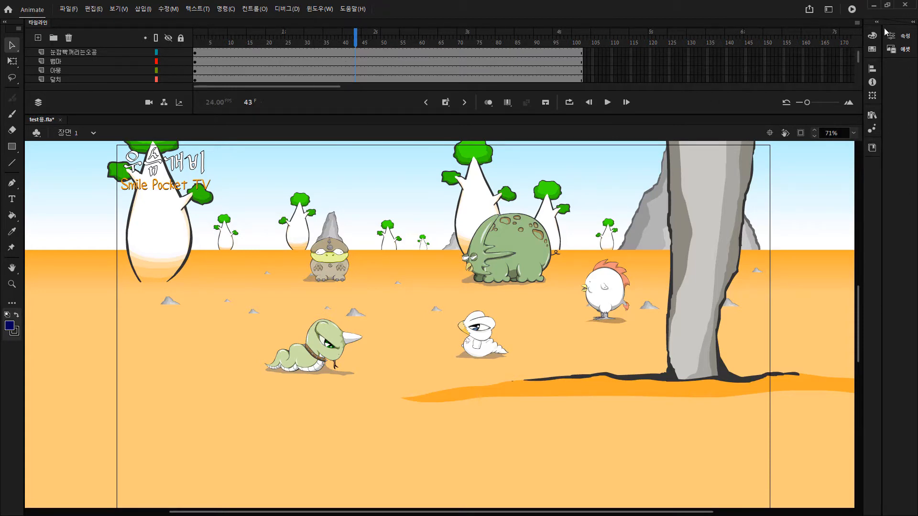
pyautogui.click(856, 23)
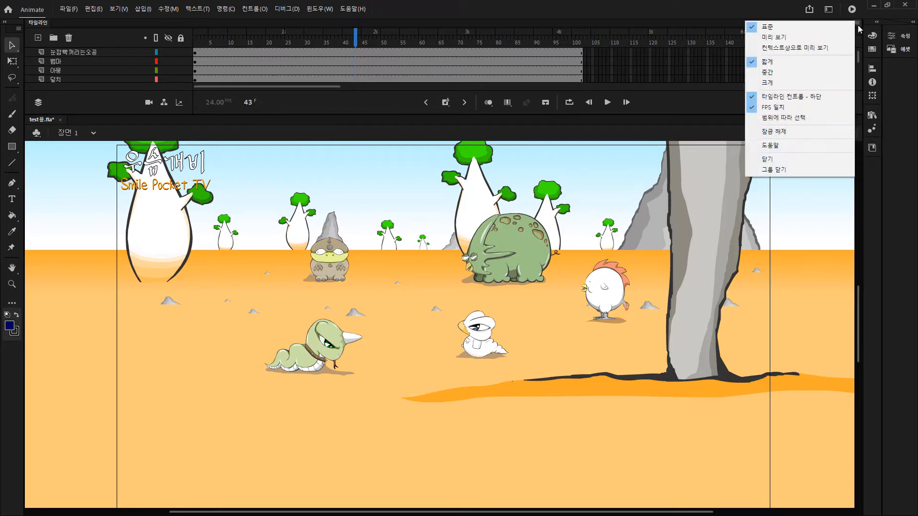
pyautogui.click(777, 136)
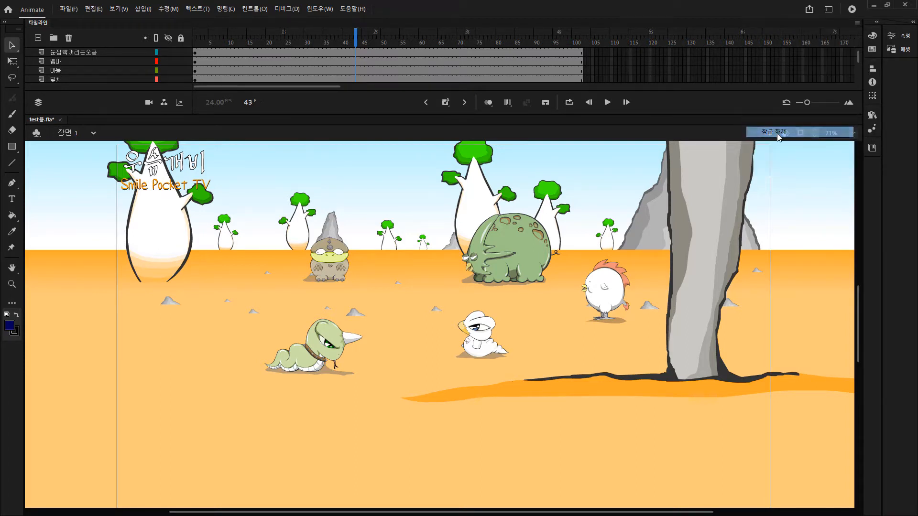
pyautogui.click(855, 25)
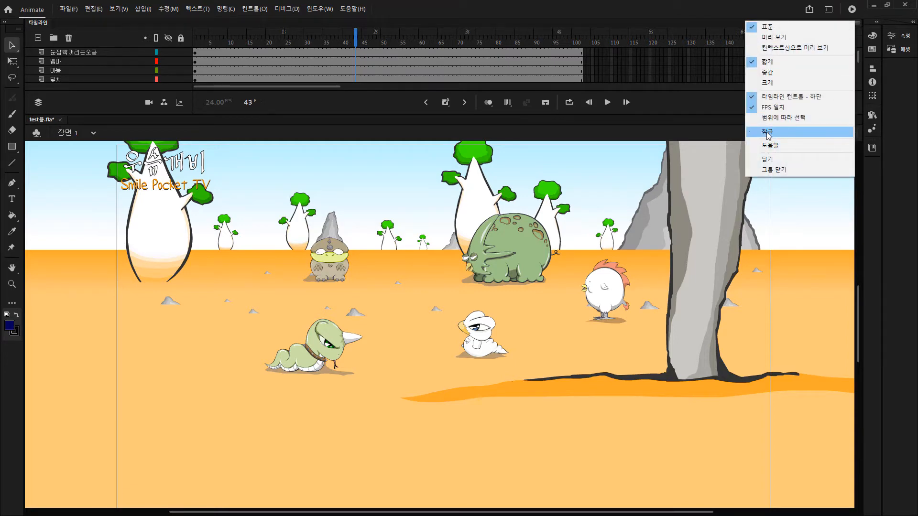
pyautogui.click(766, 132)
pyautogui.click(856, 24)
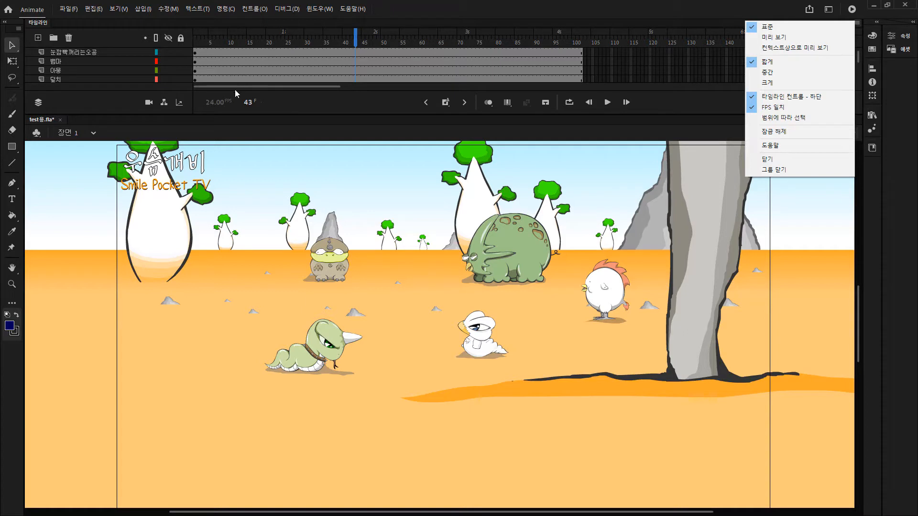
# Move the playhead back and forth between the one-second mark at frame 24 and the two-second mark, ending at frame 48.
pyautogui.click(284, 42)
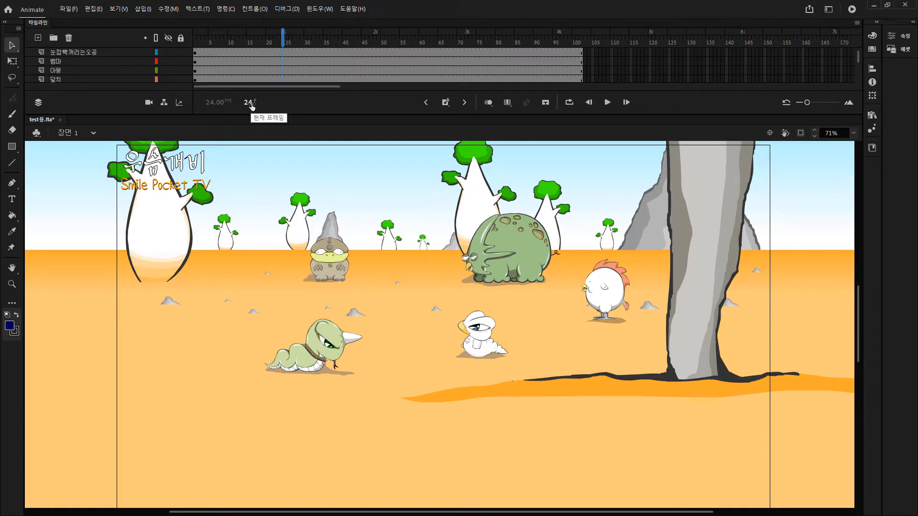
pyautogui.click(298, 36)
pyautogui.click(283, 41)
pyautogui.click(375, 42)
pyautogui.click(381, 43)
pyautogui.click(282, 42)
pyautogui.click(375, 43)
# Turn off the FPS 일치 option, and play the animation from frame 1 before stopping it.
pyautogui.click(857, 23)
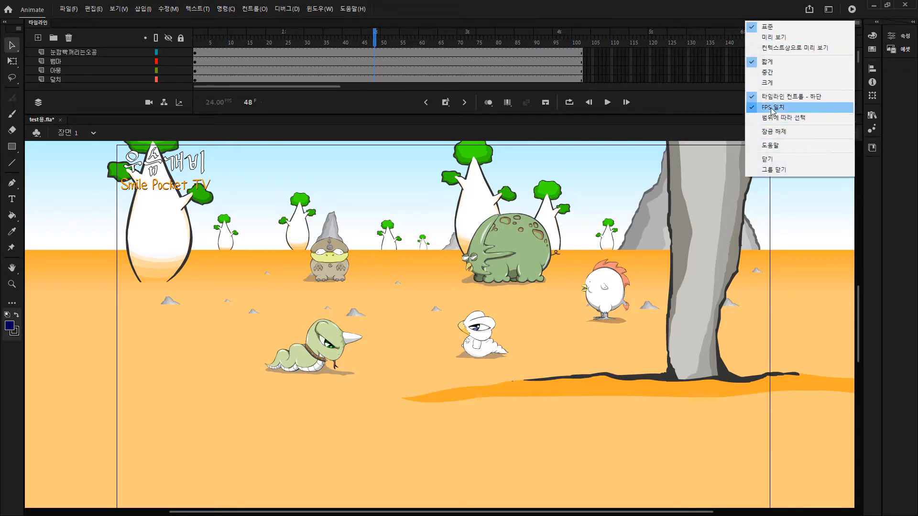
pyautogui.click(754, 110)
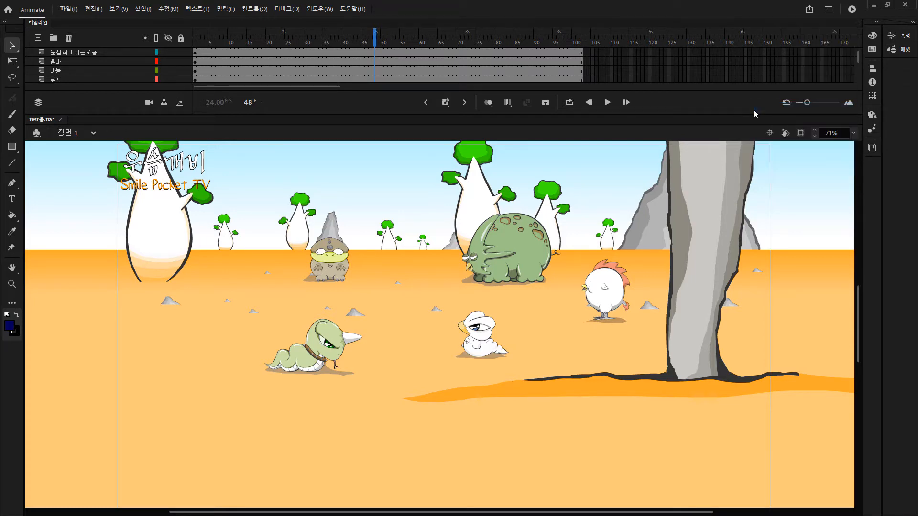
pyautogui.moveTo(271, 37); pyautogui.dragTo(194, 37)
pyautogui.press('Return')
pyautogui.press('Return')
# Turn the FPS 일치 option back on, and scrub the playhead from frame 1 to frame 56.
pyautogui.click(855, 23)
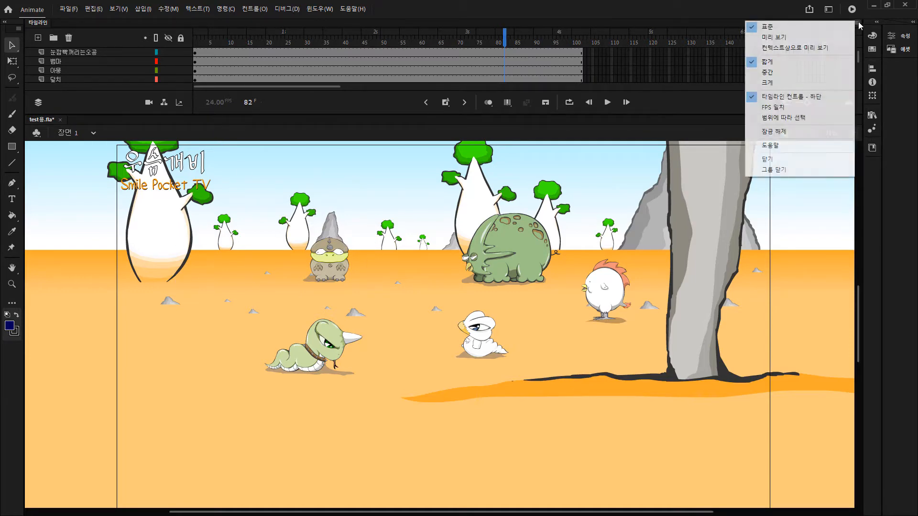
pyautogui.click(765, 109)
pyautogui.moveTo(283, 38); pyautogui.dragTo(194, 37)
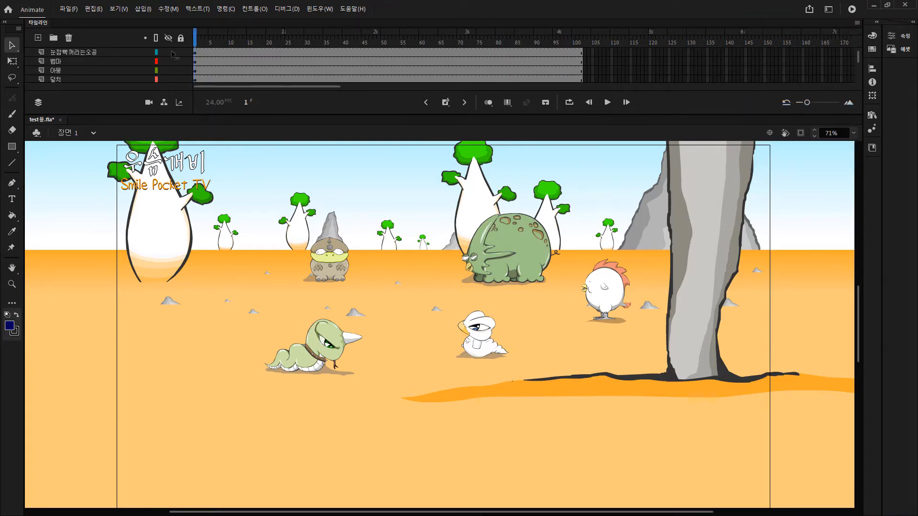
pyautogui.moveTo(210, 44); pyautogui.dragTo(405, 45)
# Set the document frame rate to 30 FPS in the document properties, and collapse the expanded properties.
pyautogui.click(906, 37)
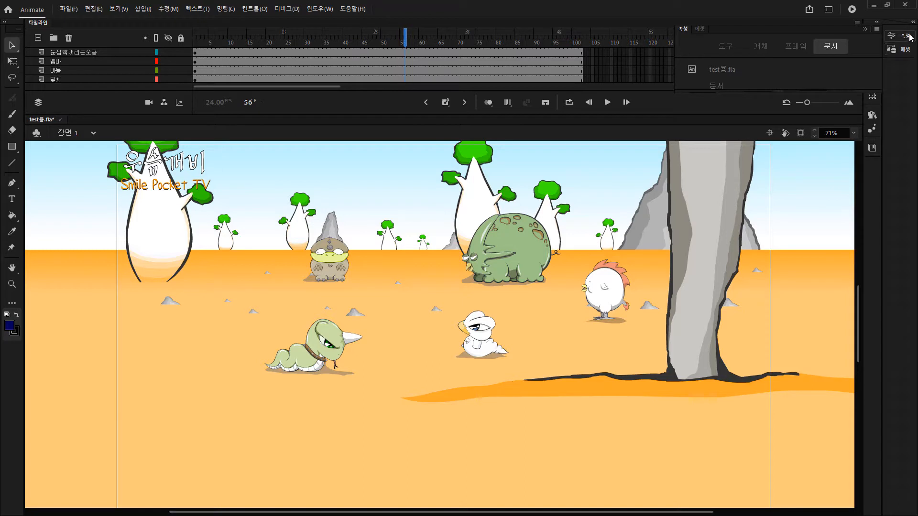
pyautogui.click(909, 36)
pyautogui.click(912, 22)
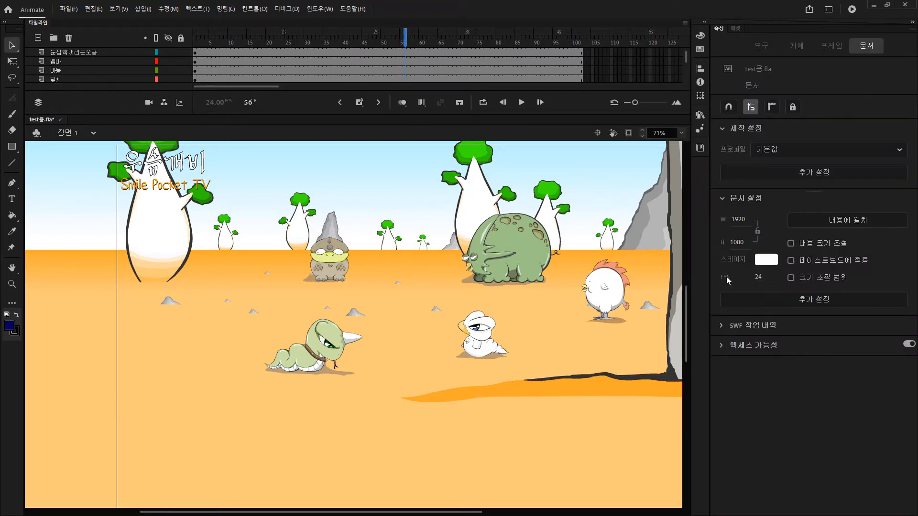
pyautogui.click(772, 280)
pyautogui.write('30')
pyautogui.press('Return')
pyautogui.click(912, 22)
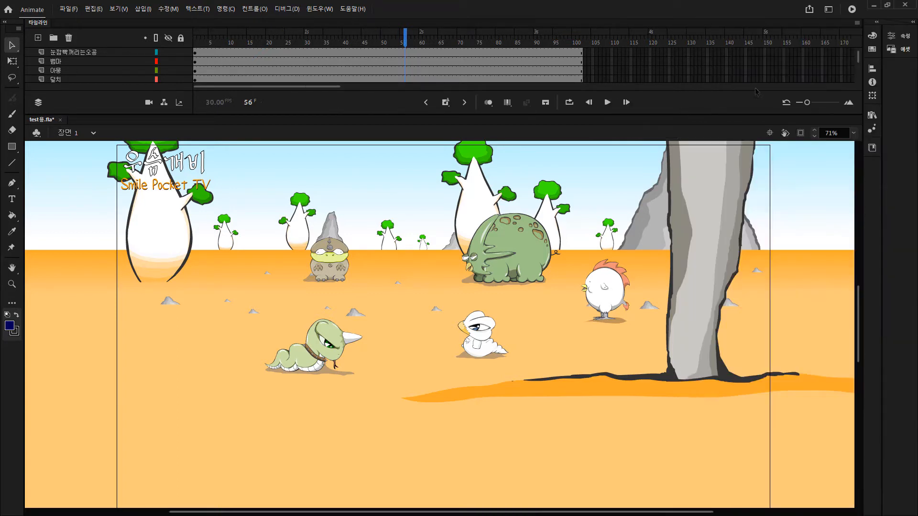
# Try the 범위에 따라 선택 option, and select only frame 85 on the large green animal's layer with it off.
pyautogui.click(855, 22)
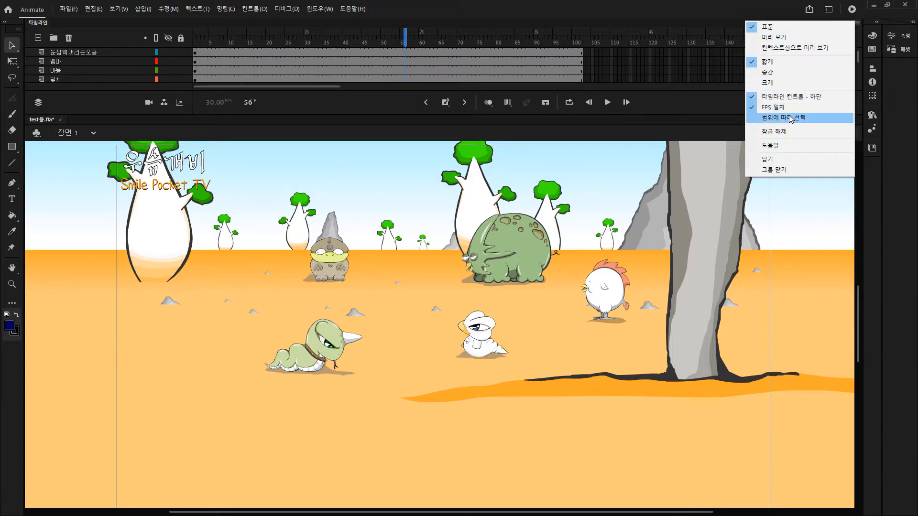
pyautogui.click(791, 117)
pyautogui.click(857, 22)
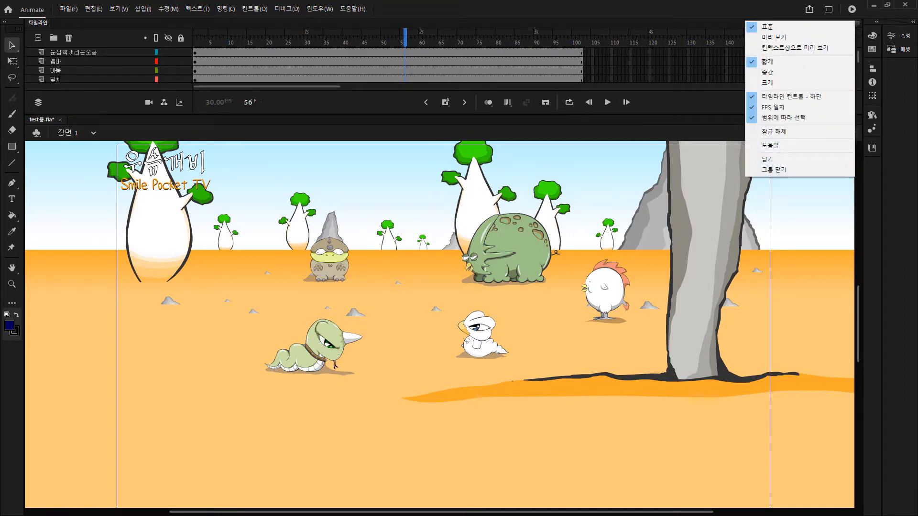
pyautogui.click(517, 70)
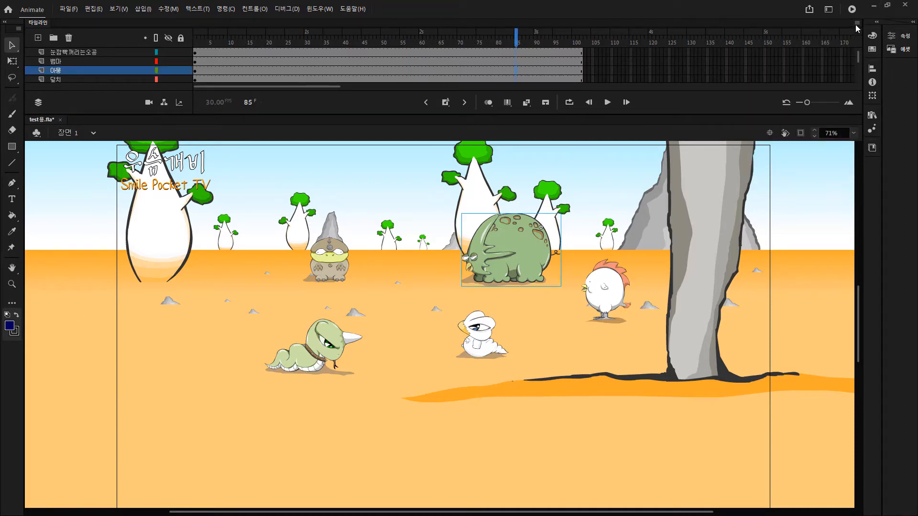
# Turn on 범위에 따라 선택 and select entire frame spans on several layers, ending with the snake's layer.
pyautogui.click(856, 24)
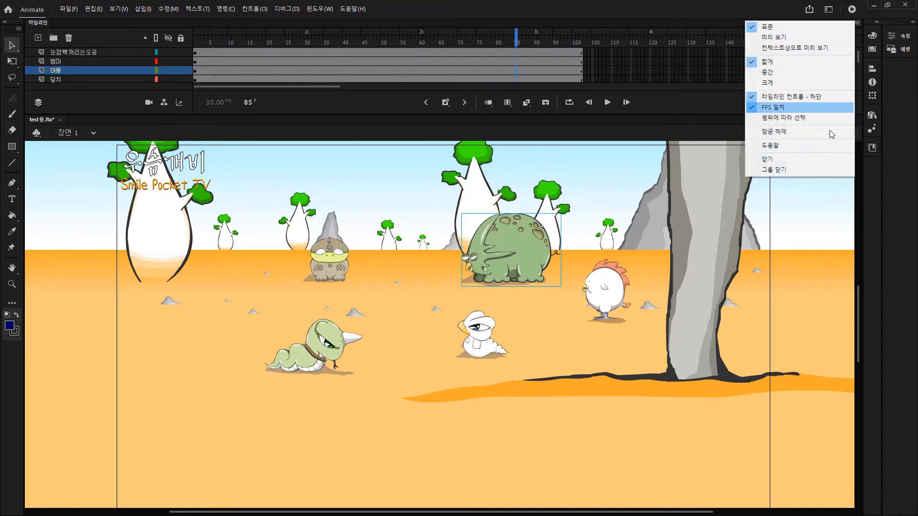
pyautogui.click(777, 118)
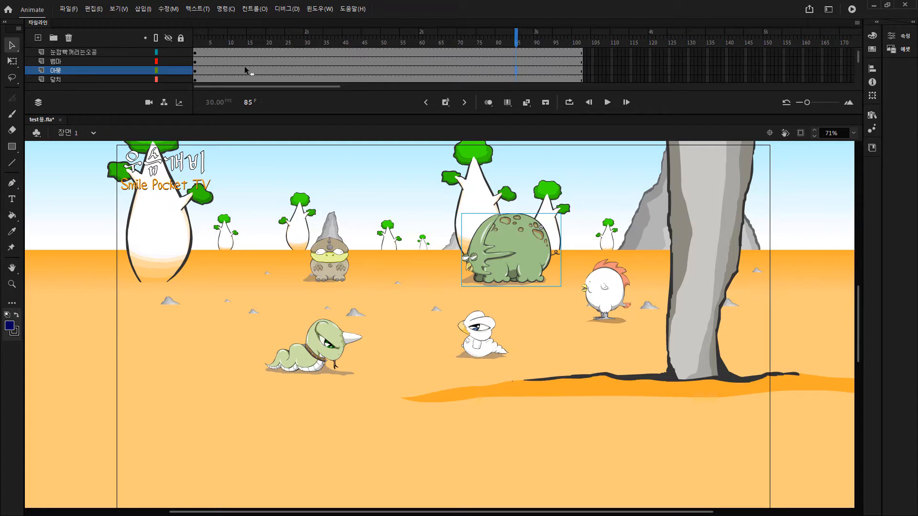
pyautogui.click(295, 61)
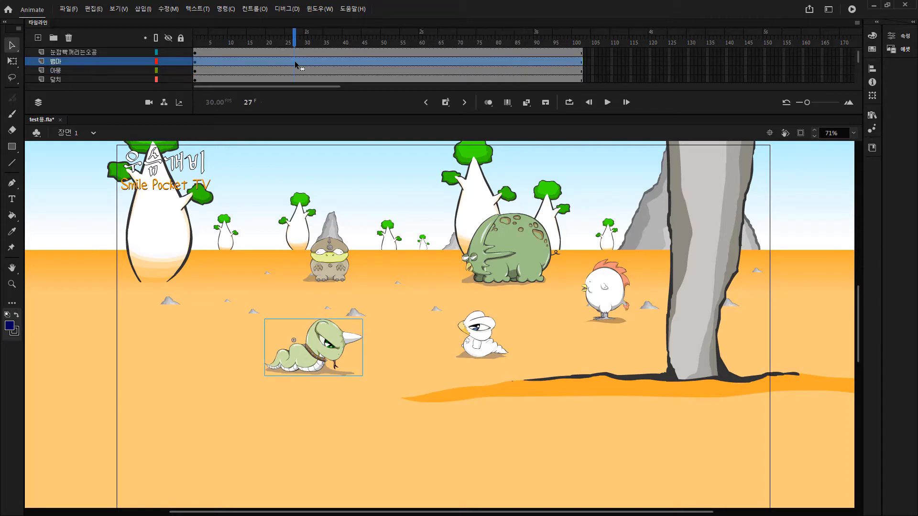
pyautogui.click(455, 52)
pyautogui.click(440, 71)
pyautogui.click(432, 62)
pyautogui.click(403, 52)
pyautogui.click(383, 62)
pyautogui.click(372, 70)
pyautogui.click(366, 62)
pyautogui.moveTo(349, 61)
pyautogui.mouseDown()
pyautogui.moveTo(370, 79)
pyautogui.moveTo(335, 69)
pyautogui.moveTo(361, 64)
pyautogui.moveTo(361, 51)
pyautogui.moveTo(352, 73)
pyautogui.moveTo(354, 61)
pyautogui.mouseUp()
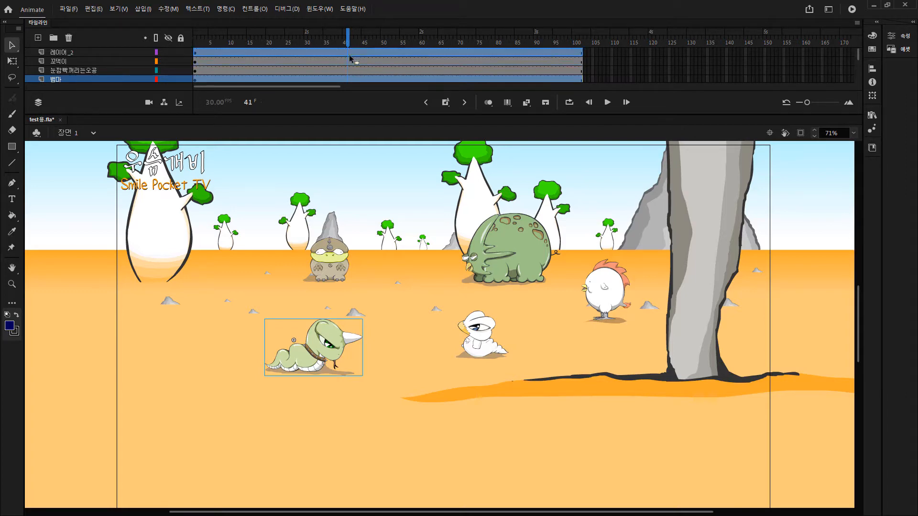
pyautogui.click(272, 78)
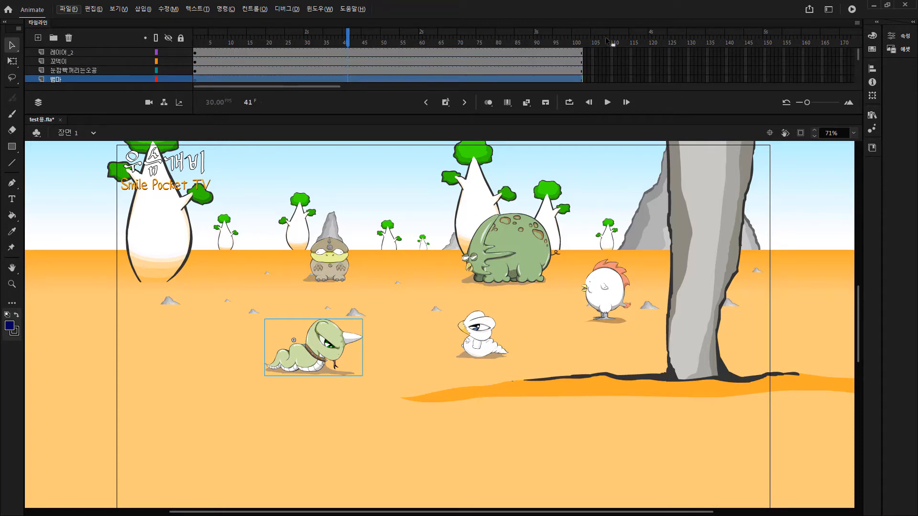
# Undo the last change, and turn off the 범위에 따라 선택 option for the timeline.
pyautogui.hotkey('ctrl', 'z')
pyautogui.click(858, 23)
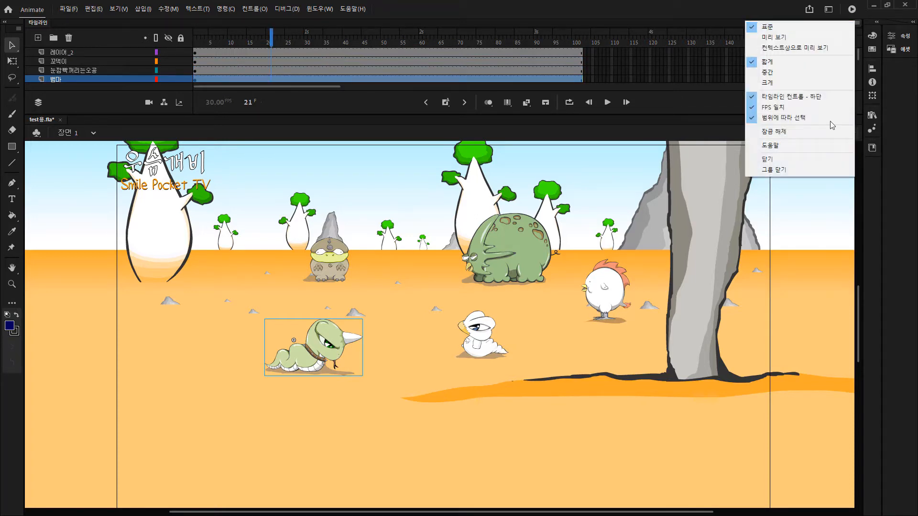
pyautogui.click(784, 118)
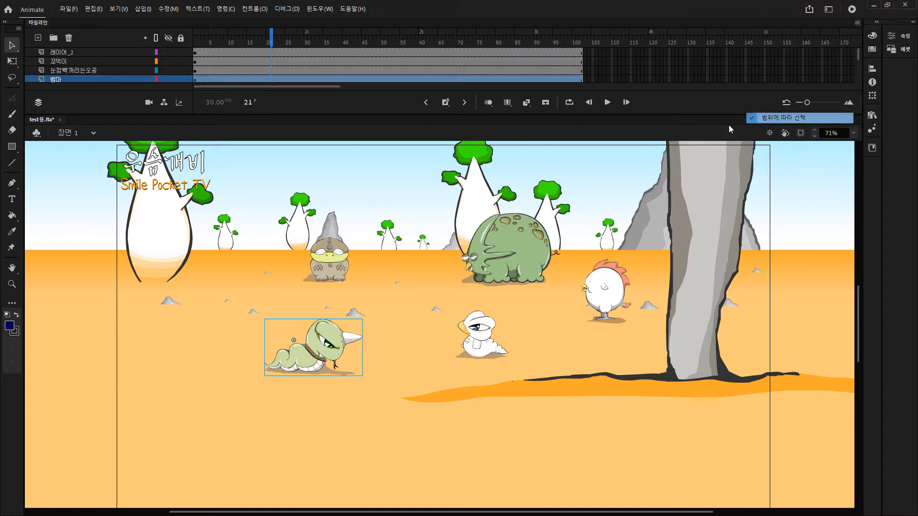
# Select individual frames on the white chicken's layer, ending with the frame range from about 20 to 57.
pyautogui.click(441, 62)
pyautogui.click(393, 63)
pyautogui.moveTo(344, 66); pyautogui.dragTo(246, 63)
pyautogui.click(286, 63)
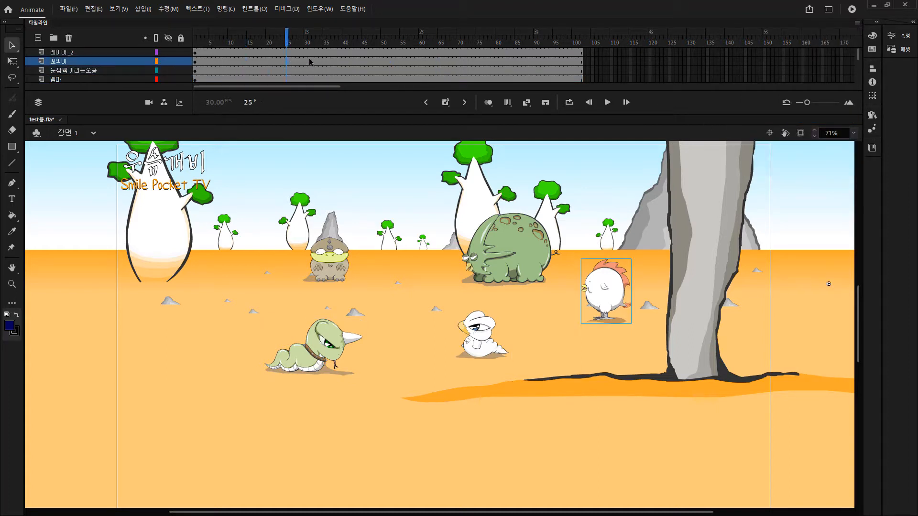
pyautogui.moveTo(310, 62); pyautogui.dragTo(409, 62)
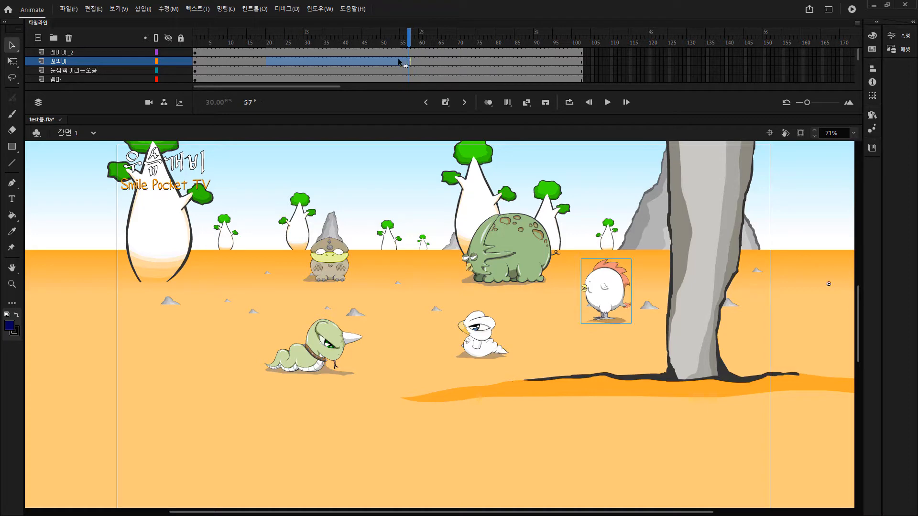
# Select single frames one at a time along the white chicken's layer, ending with frame 33.
pyautogui.moveTo(350, 64)
pyautogui.mouseDown()
pyautogui.moveTo(470, 73)
pyautogui.moveTo(511, 61)
pyautogui.moveTo(644, 61)
pyautogui.moveTo(352, 73)
pyautogui.moveTo(347, 64)
pyautogui.mouseUp()
pyautogui.click(485, 64)
pyautogui.click(402, 64)
pyautogui.click(439, 62)
pyautogui.click(467, 64)
pyautogui.click(394, 68)
pyautogui.click(317, 64)
pyautogui.click(315, 62)
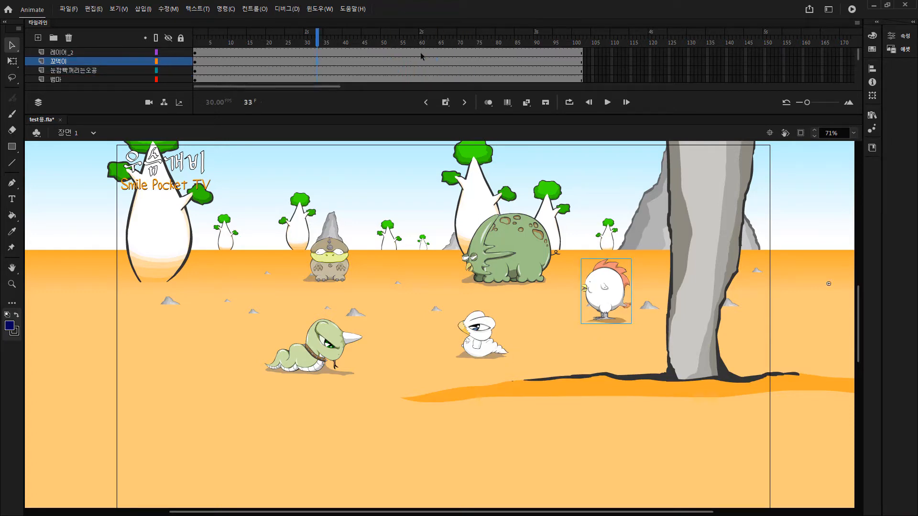
# Select the empty frames from about 120 onward on the two uppermost layers, and select the chicken layer's whole span with frame 46 current.
pyautogui.moveTo(653, 61); pyautogui.dragTo(853, 53)
pyautogui.moveTo(400, 88); pyautogui.dragTo(291, 95)
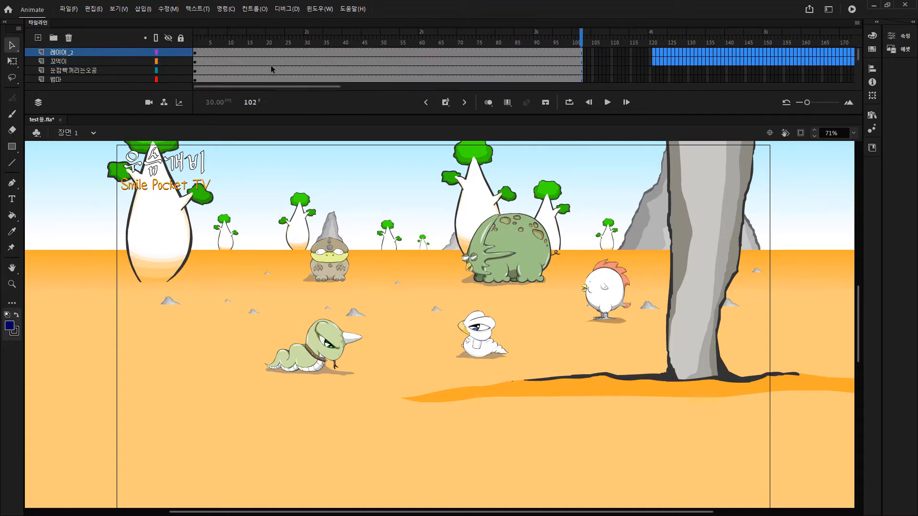
pyautogui.click(101, 61)
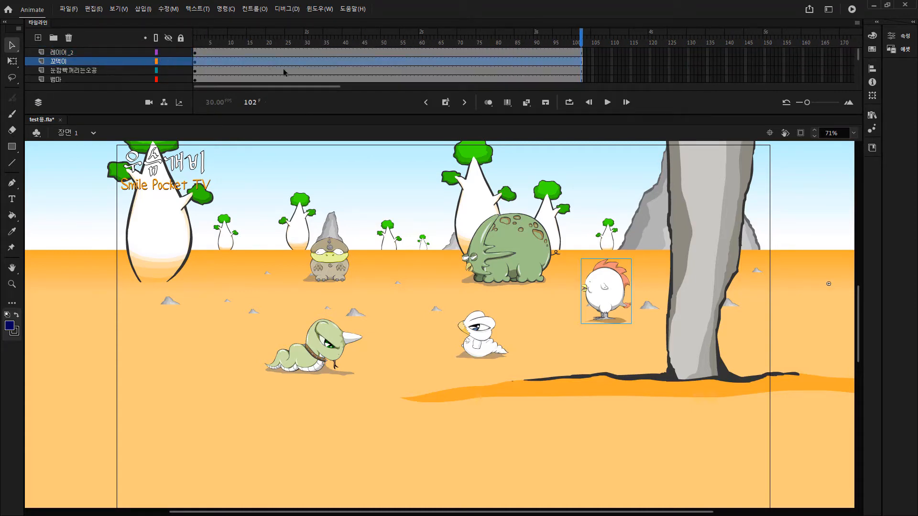
pyautogui.click(365, 63)
# Check that the 범위에 따라 선택 option is off, and select single empty frames past the animation's end on the second and third layers.
pyautogui.click(857, 23)
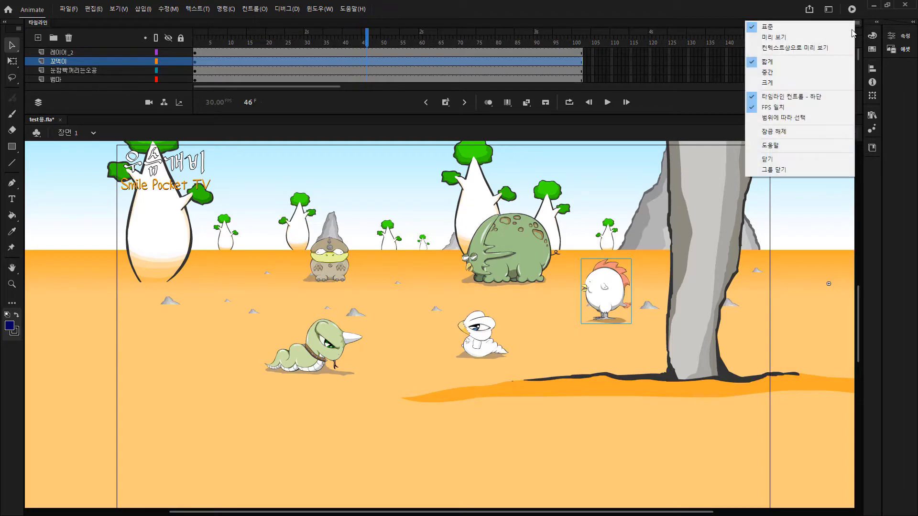
pyautogui.click(766, 118)
pyautogui.click(692, 61)
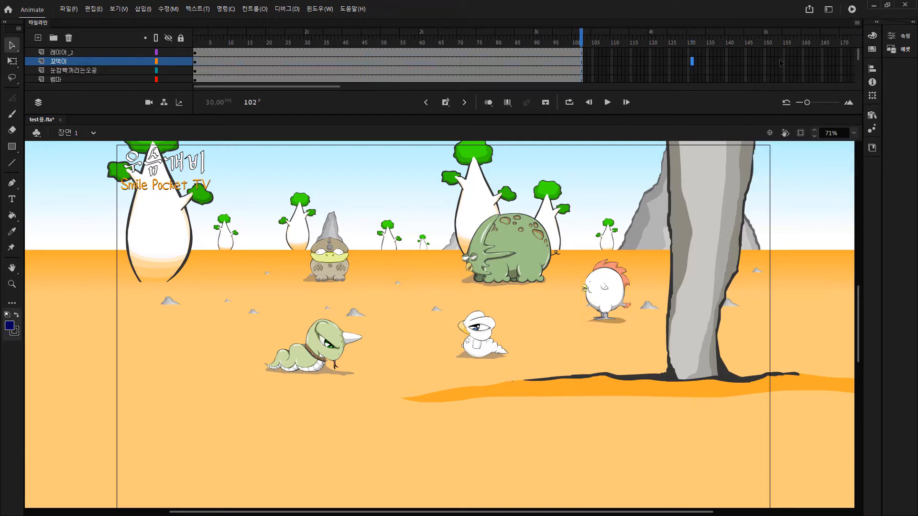
pyautogui.click(856, 23)
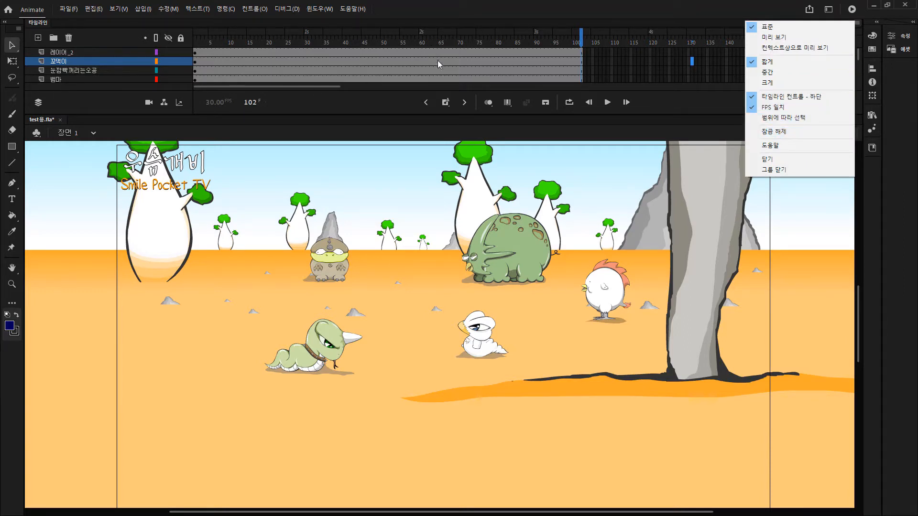
pyautogui.click(658, 62)
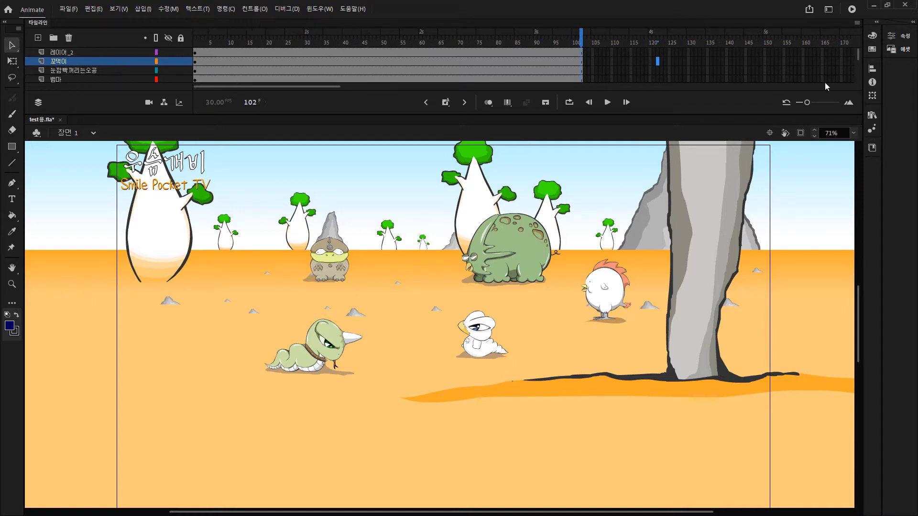
pyautogui.click(813, 70)
# Close the timeline's panel group, and bring the timeline back.
pyautogui.click(858, 23)
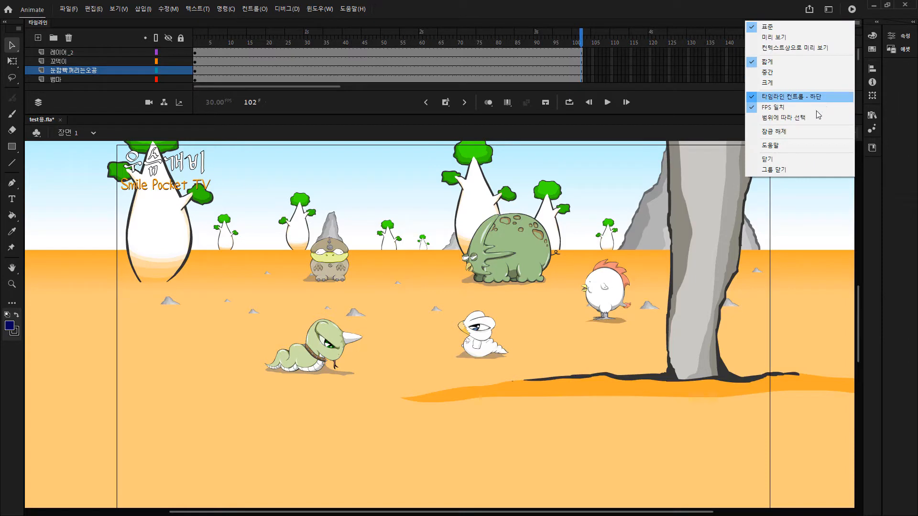
pyautogui.click(776, 165)
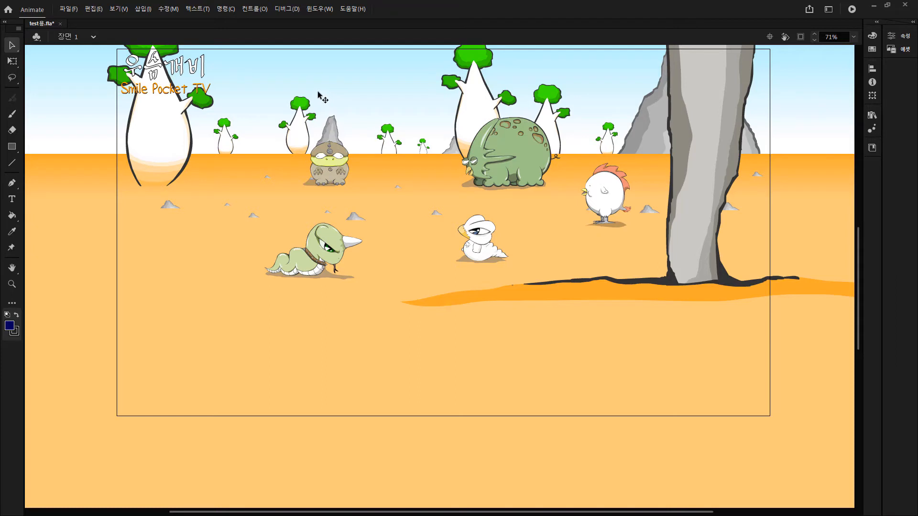
pyautogui.hotkey('ctrl', 'alt', 't')
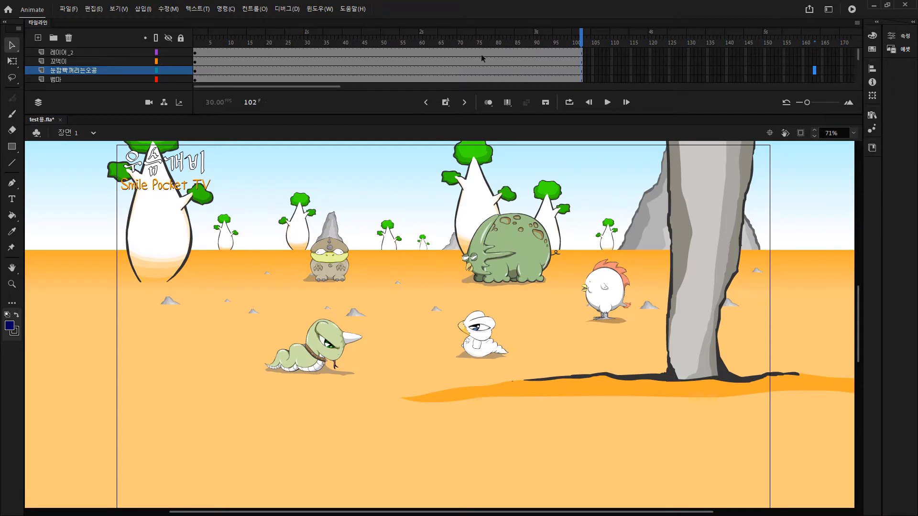
# Close only the timeline panel with 닫기 and reopen it, and hide and show it once more.
pyautogui.click(857, 22)
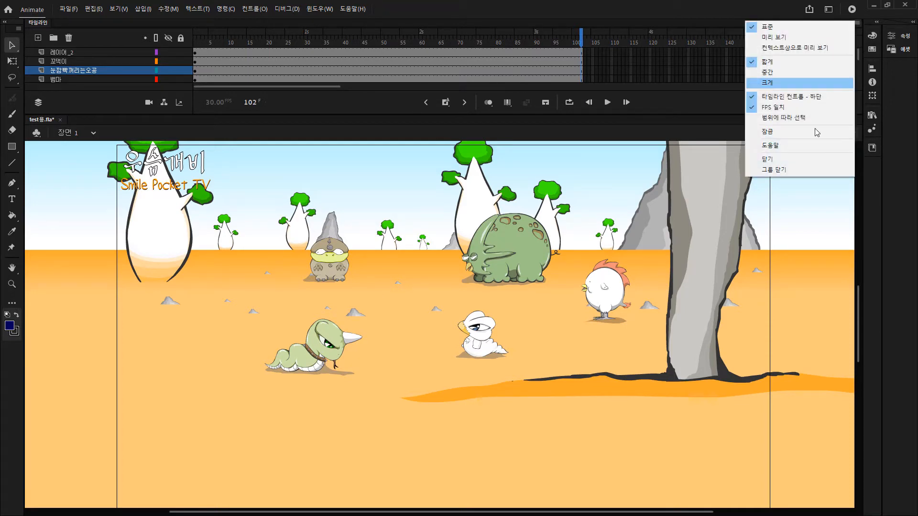
pyautogui.click(770, 161)
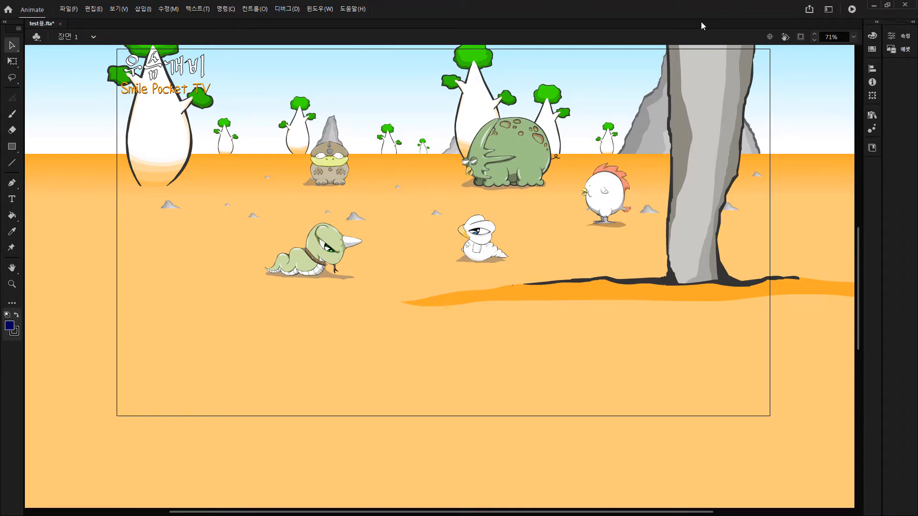
pyautogui.hotkey('ctrl', 'alt', 't')
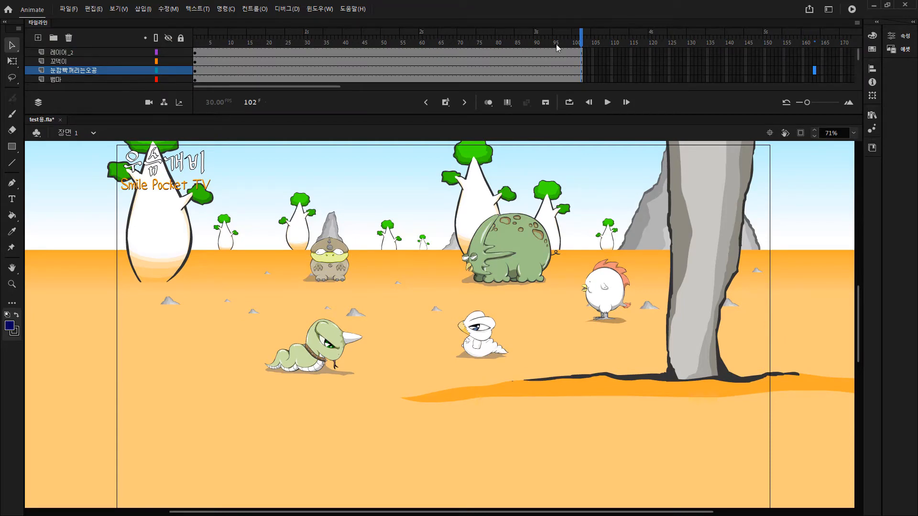
pyautogui.hotkey('ctrl', 'alt', 't')
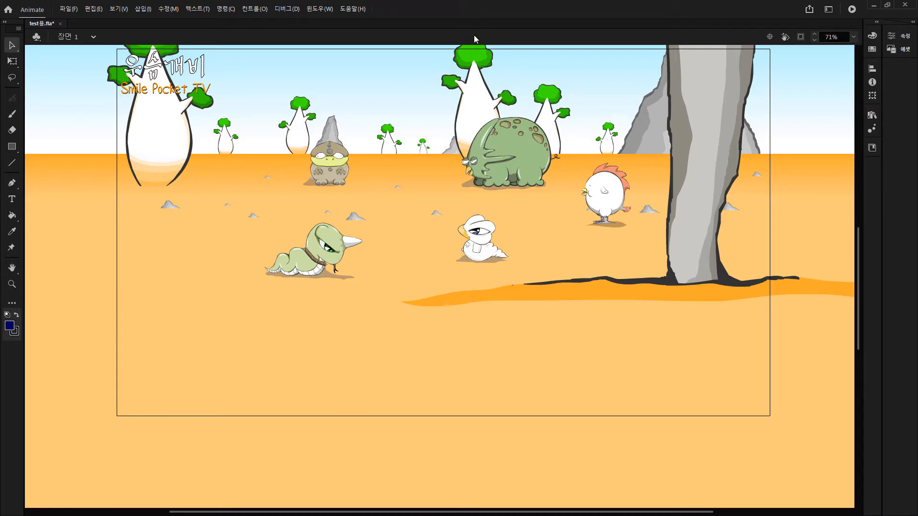
pyautogui.hotkey('ctrl', 'alt', 't')
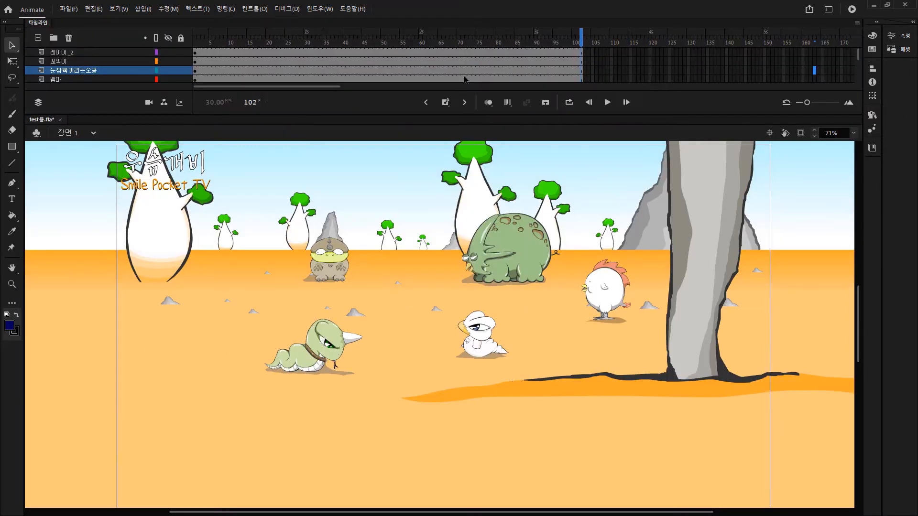
# Look up the 타임라인 entry and its shortcut among the window commands, and review the timeline's panel options.
pyautogui.click(858, 23)
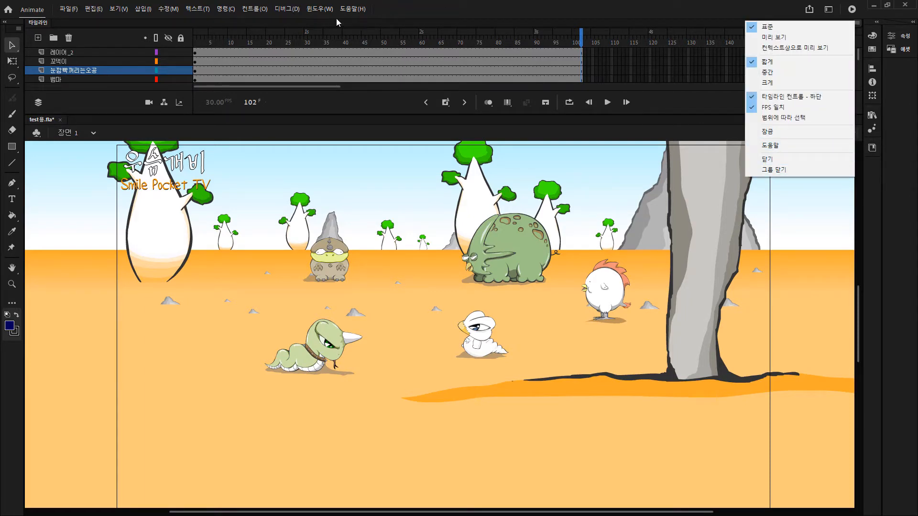
pyautogui.click(318, 8)
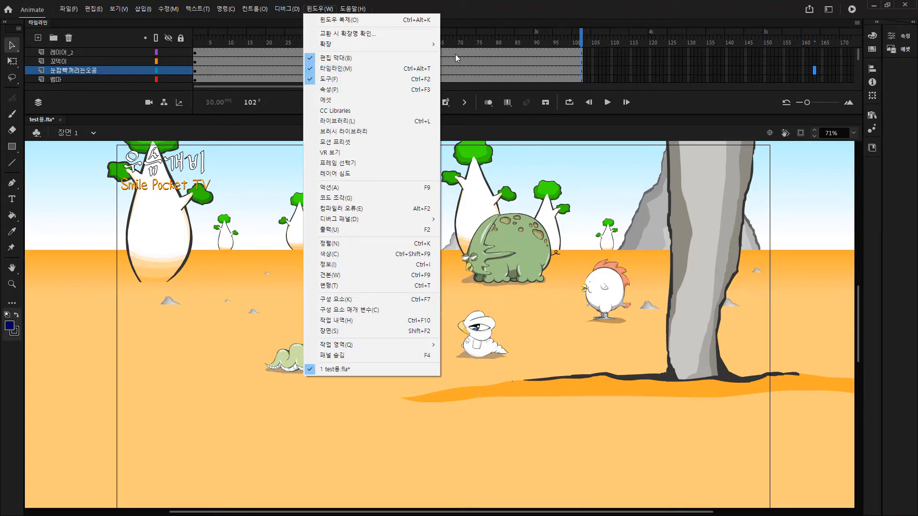
pyautogui.click(704, 21)
pyautogui.click(856, 22)
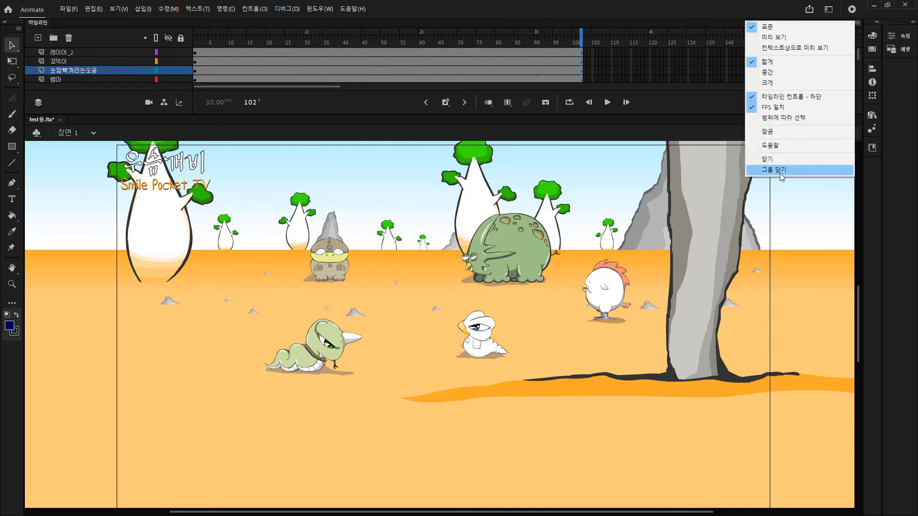
pyautogui.click(624, 15)
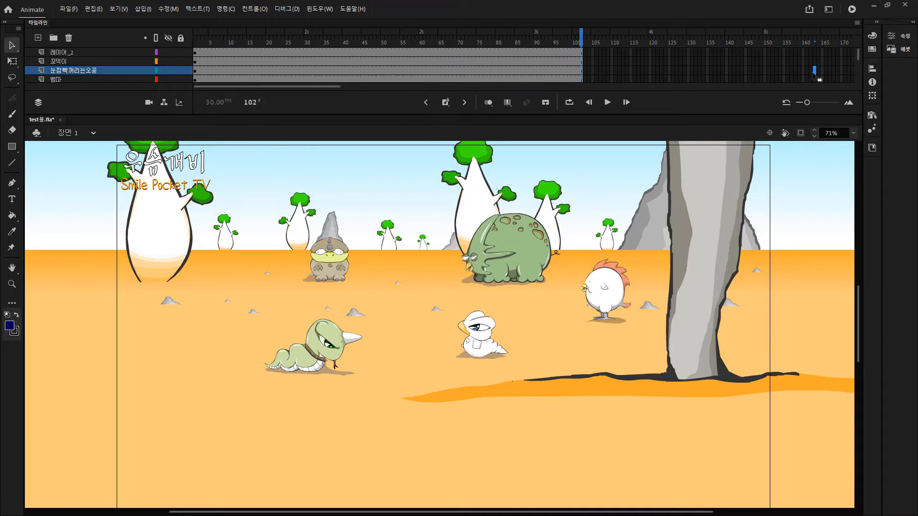
# Enlarge the timeline by one layer row, and select frame 31 on the white chicken's layer.
pyautogui.click(756, 61)
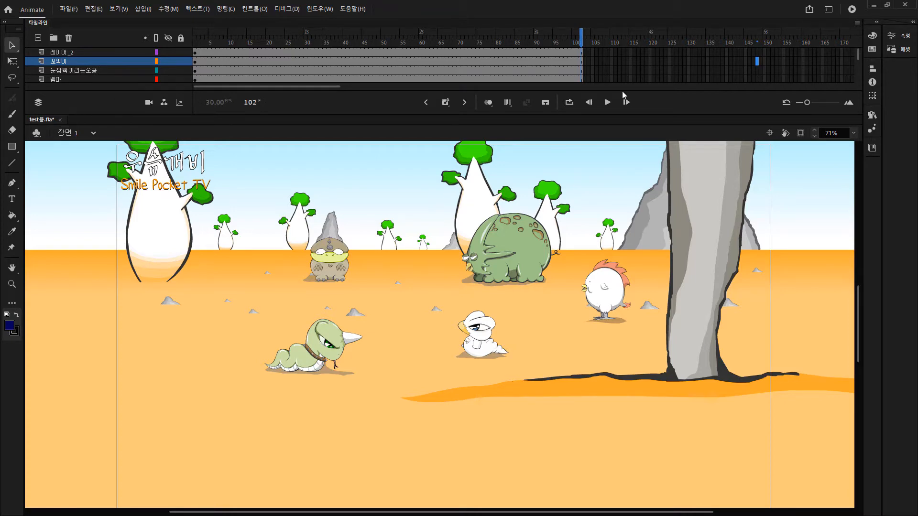
pyautogui.click(245, 62)
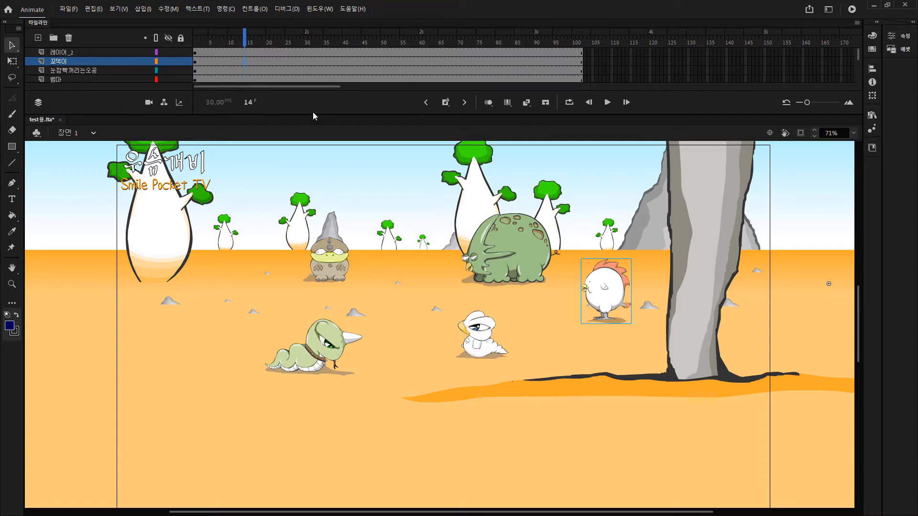
pyautogui.moveTo(313, 114); pyautogui.dragTo(313, 122)
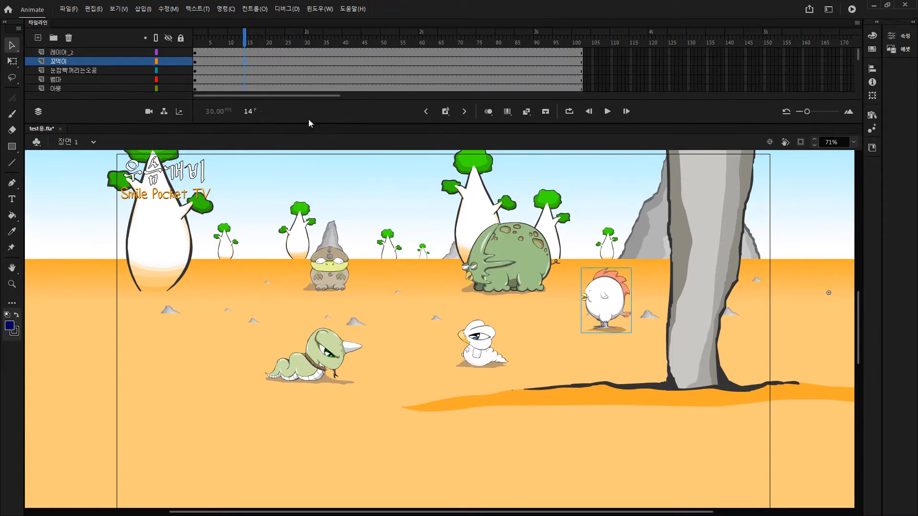
pyautogui.moveTo(282, 70); pyautogui.dragTo(309, 62)
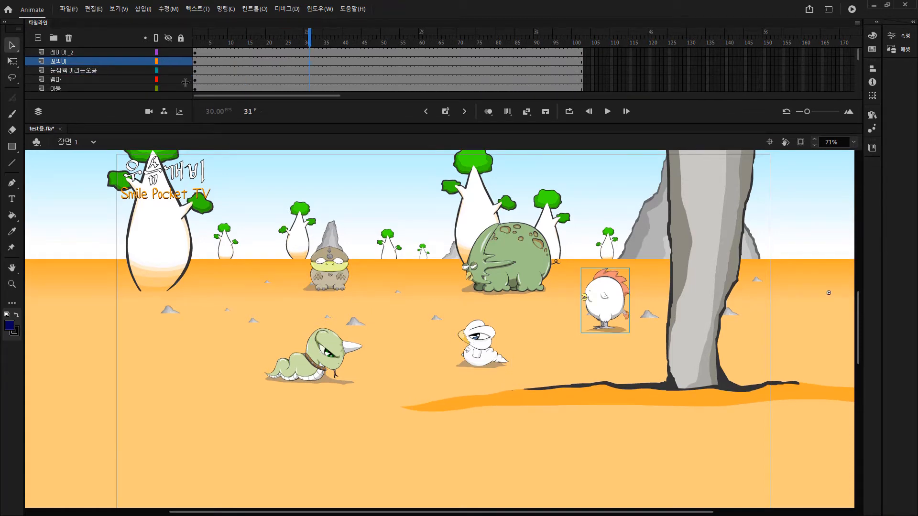
# Select the visible layers one after another to highlight their characters, ending with the small white one-eyed creature's layer.
pyautogui.click(105, 89)
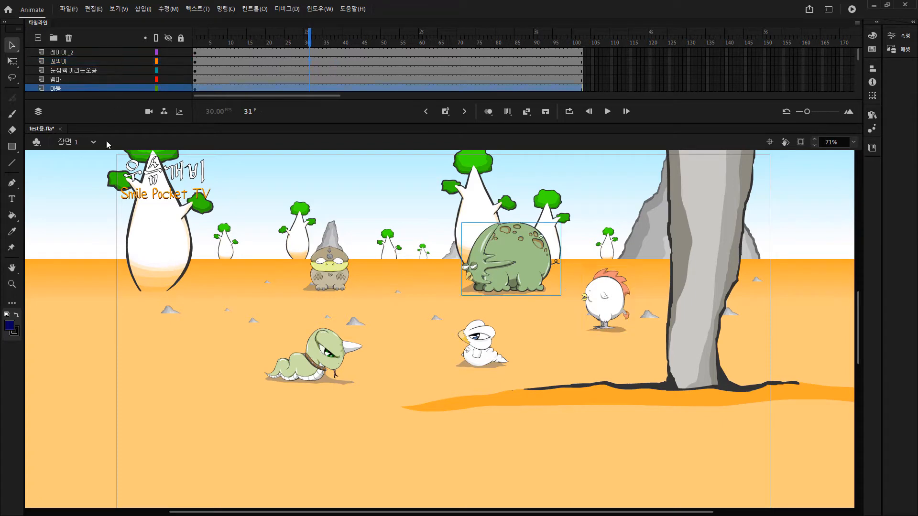
pyautogui.click(82, 59)
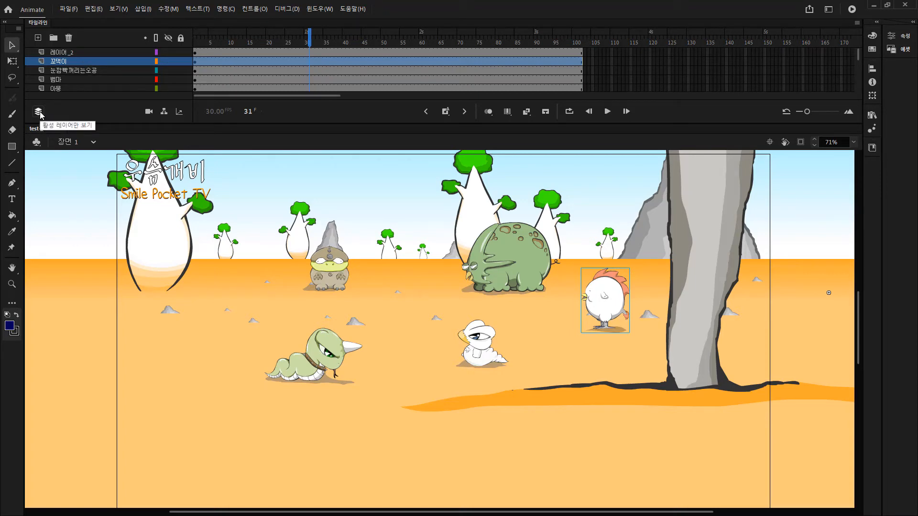
pyautogui.click(120, 78)
pyautogui.click(114, 51)
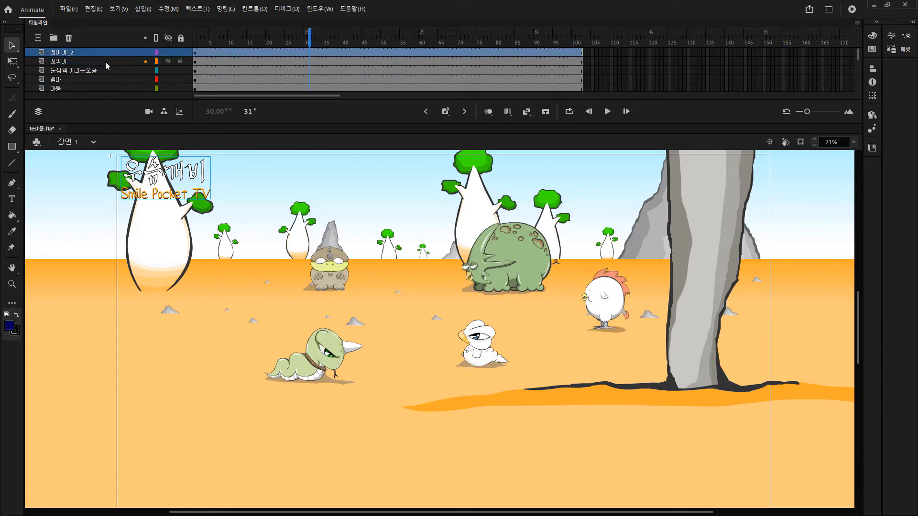
pyautogui.click(101, 63)
pyautogui.click(97, 78)
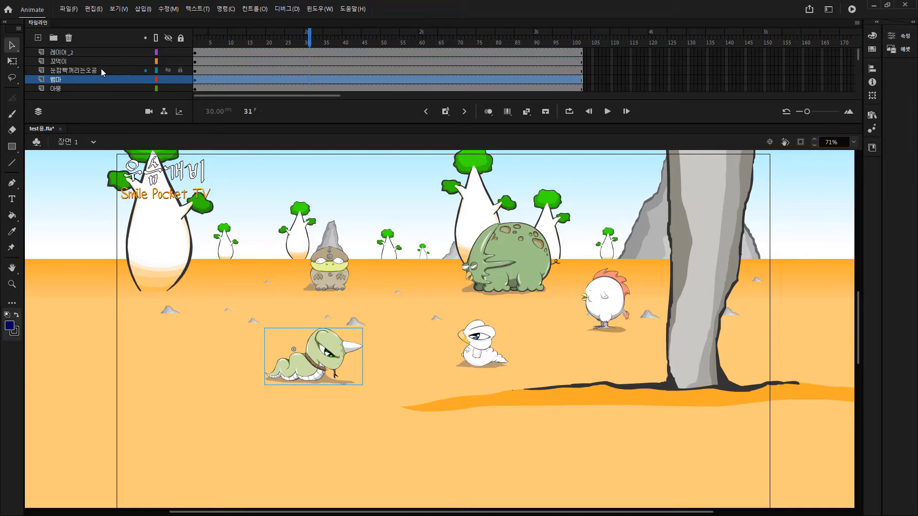
pyautogui.click(102, 70)
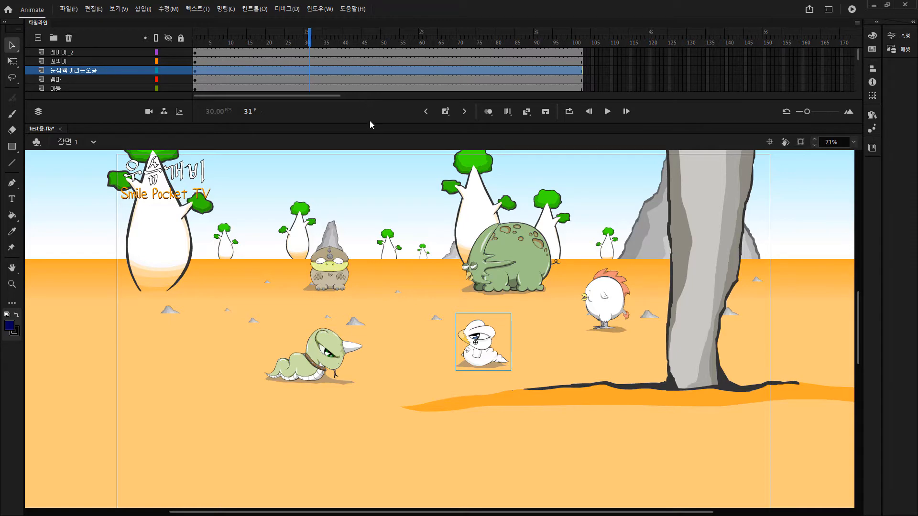
# Enlarge the timeline to show about 16 layers, and select various layers, ending with the brown horned creature's layer.
pyautogui.moveTo(370, 123); pyautogui.dragTo(356, 230)
pyautogui.click(99, 126)
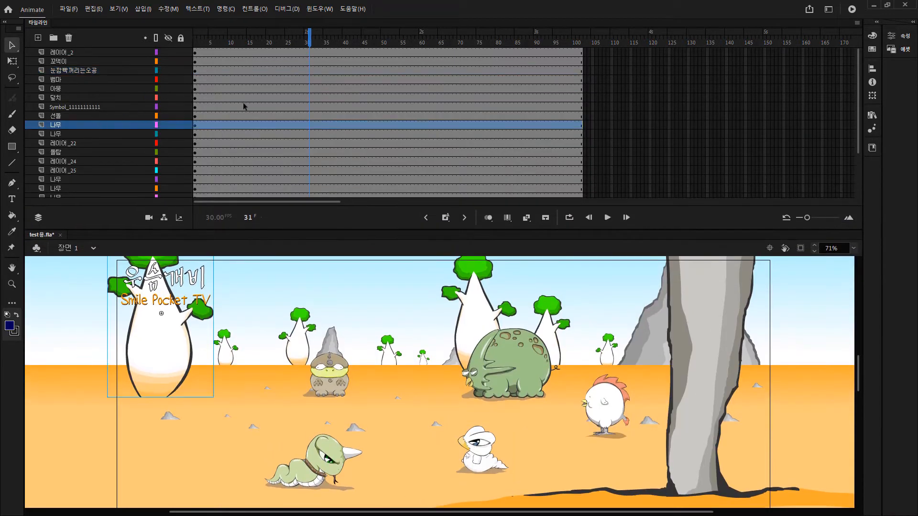
pyautogui.click(99, 88)
pyautogui.click(125, 140)
pyautogui.click(120, 115)
pyautogui.click(116, 89)
pyautogui.click(118, 132)
pyautogui.click(116, 98)
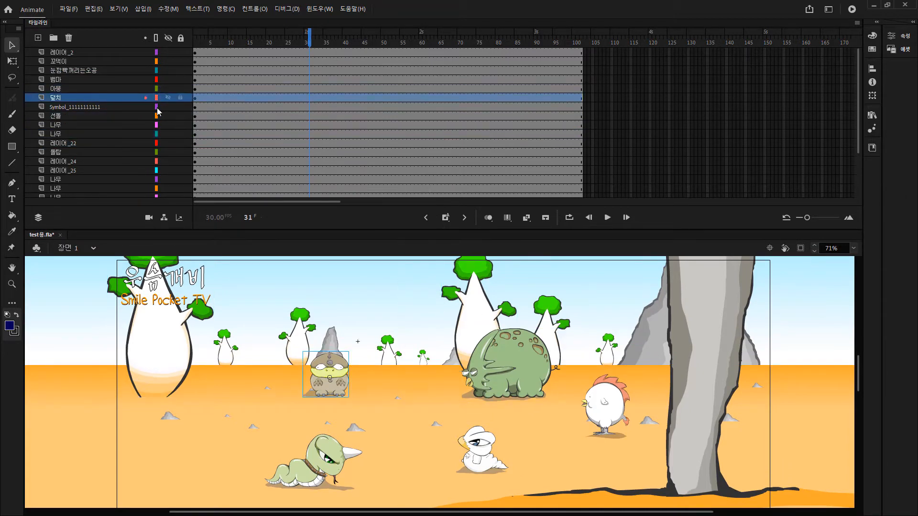
# Try 활성 레이어만 보기 on the brown creature's layer, and select the large tree with all layers shown again.
pyautogui.click(39, 218)
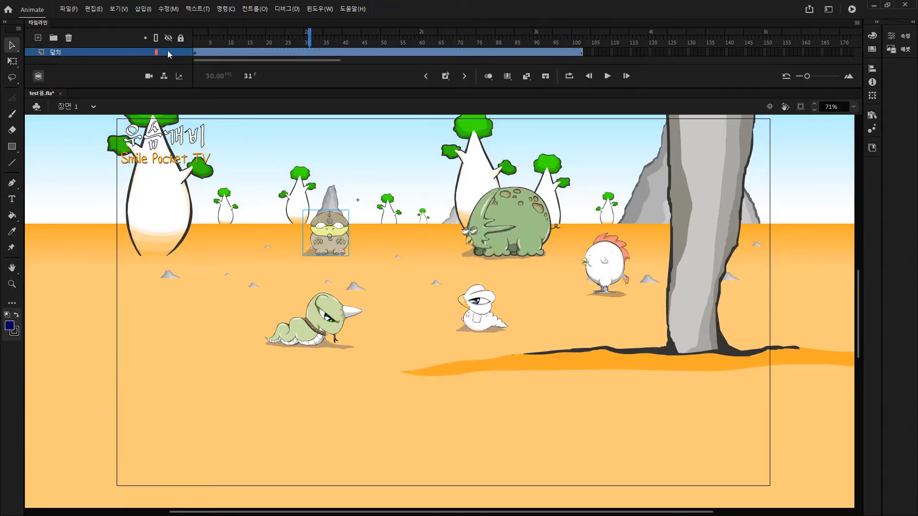
pyautogui.click(38, 76)
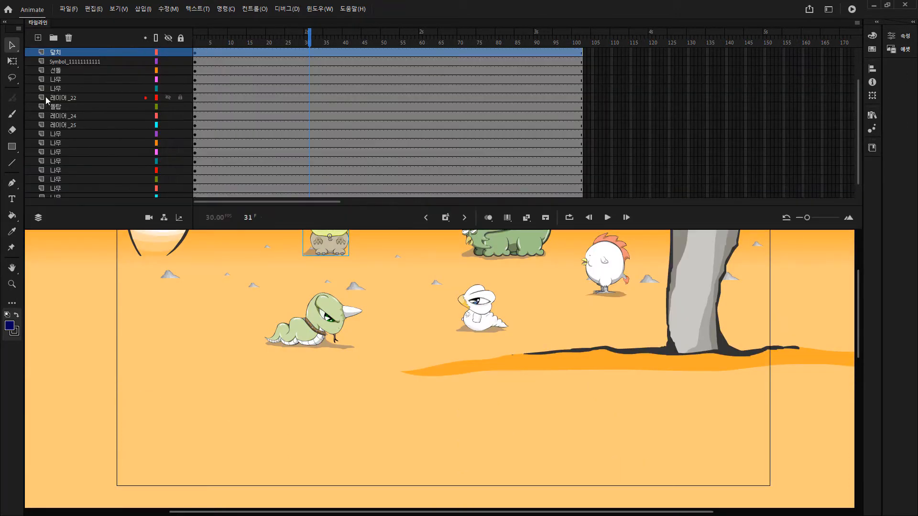
pyautogui.click(68, 136)
pyautogui.click(163, 340)
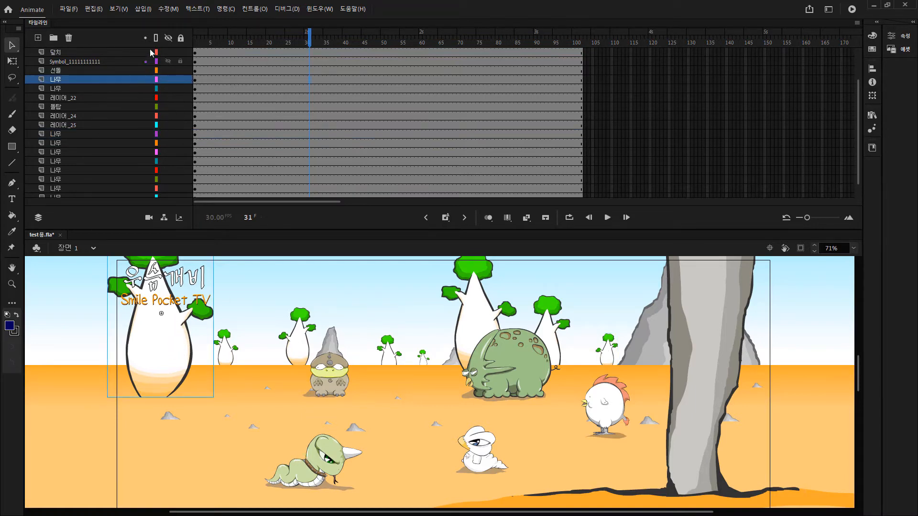
# Turn 활성 레이어만 보기 on for the large tree's layer at frame 18, and show all layers again.
pyautogui.click(261, 99)
pyautogui.click(134, 80)
pyautogui.click(38, 222)
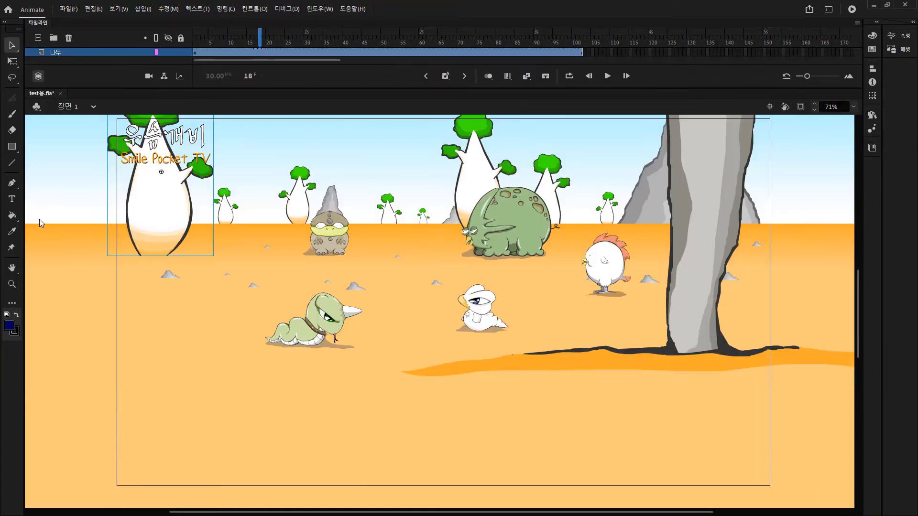
pyautogui.click(39, 77)
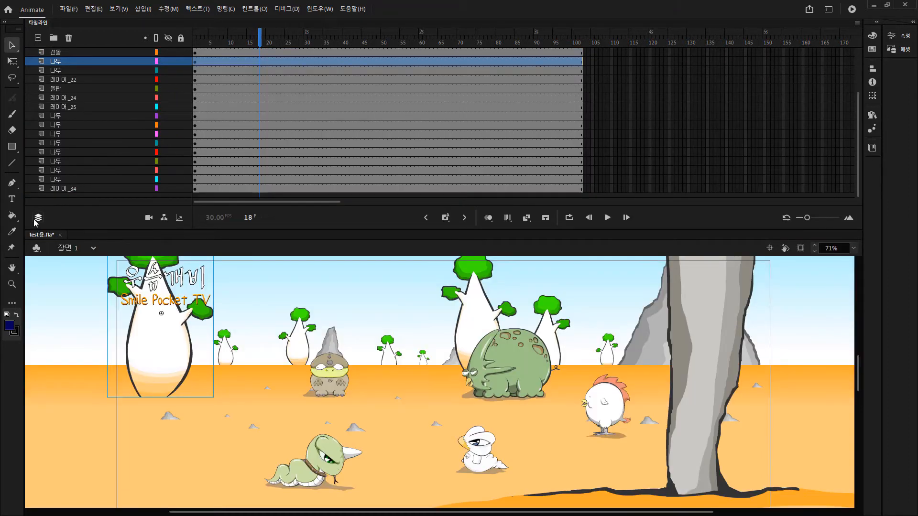
# Select frames on several tree and rock layers one after another, ending with frame 37 on 레이어_25.
pyautogui.click(352, 143)
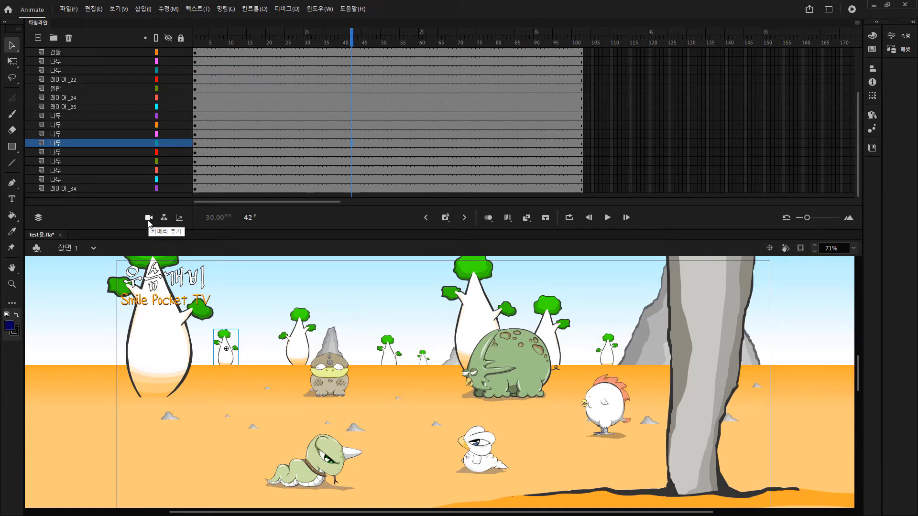
pyautogui.click(281, 134)
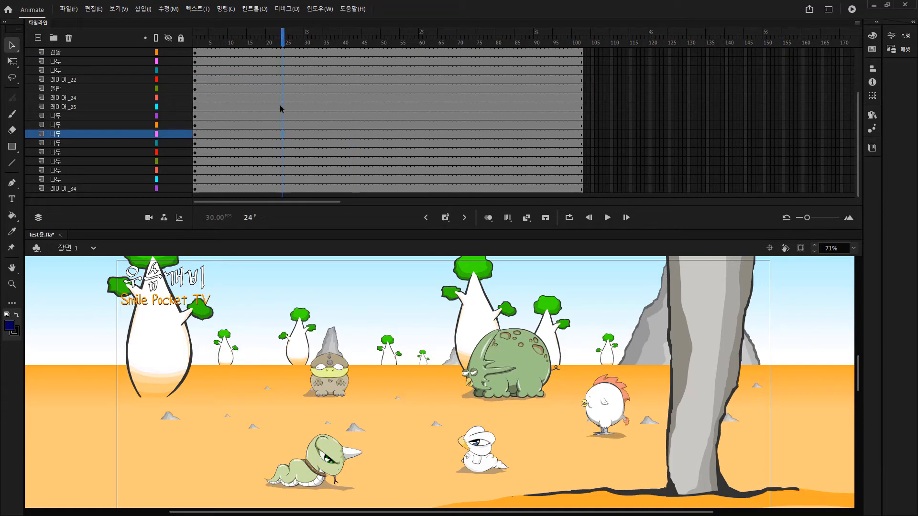
pyautogui.click(280, 107)
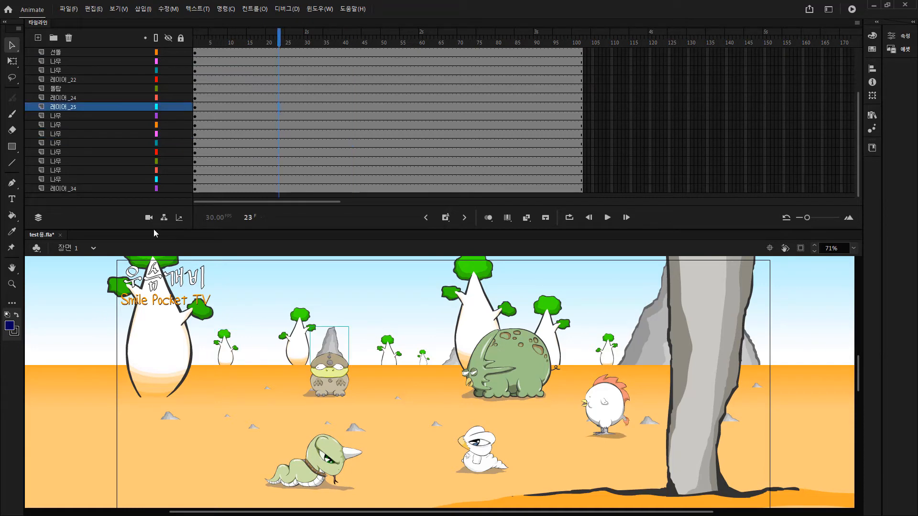
pyautogui.click(332, 133)
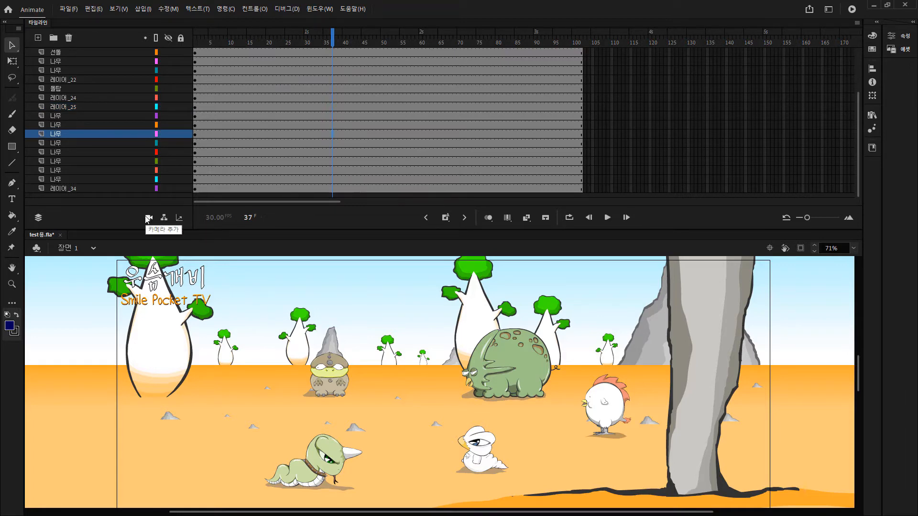
pyautogui.click(332, 107)
pyautogui.scroll(2, 282, 150)
pyautogui.scroll(2, 280, 153)
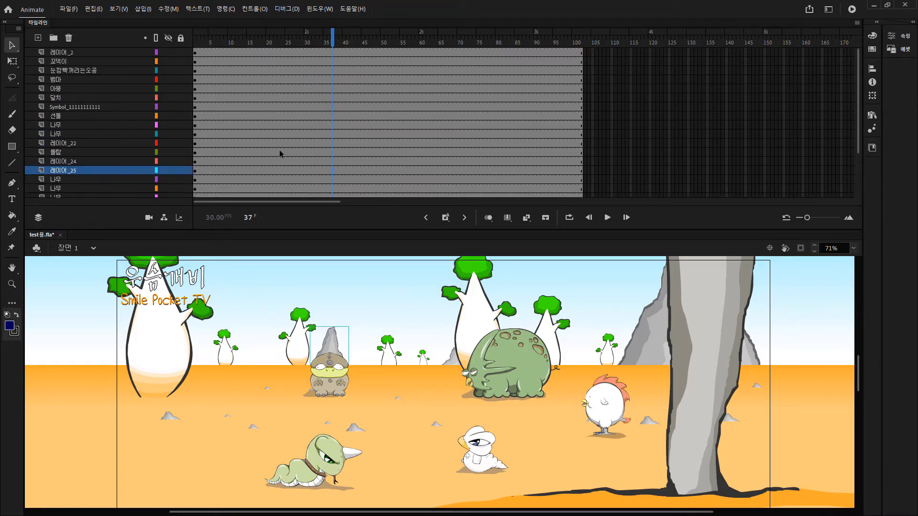
# Select frames on various character, tree and rock layers, ending with frame 30 on the large green creature's layer.
pyautogui.click(252, 81)
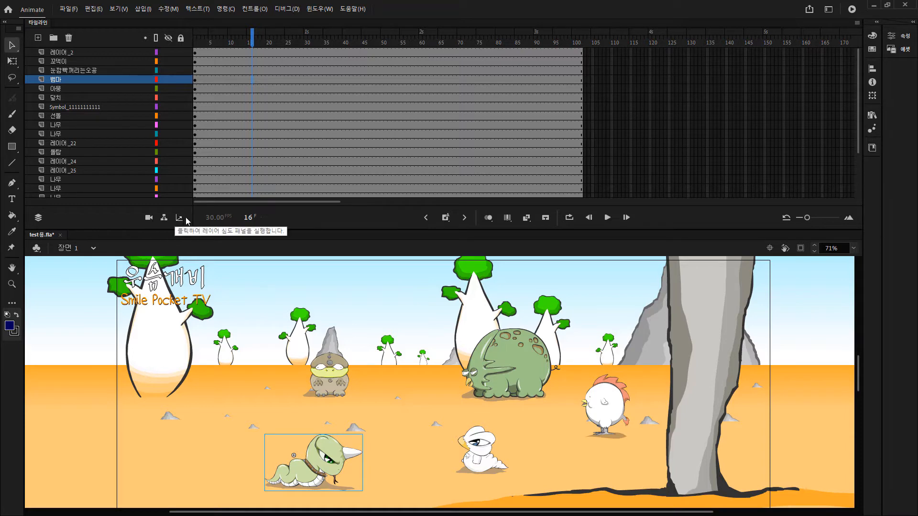
pyautogui.click(252, 134)
pyautogui.click(282, 125)
pyautogui.click(275, 127)
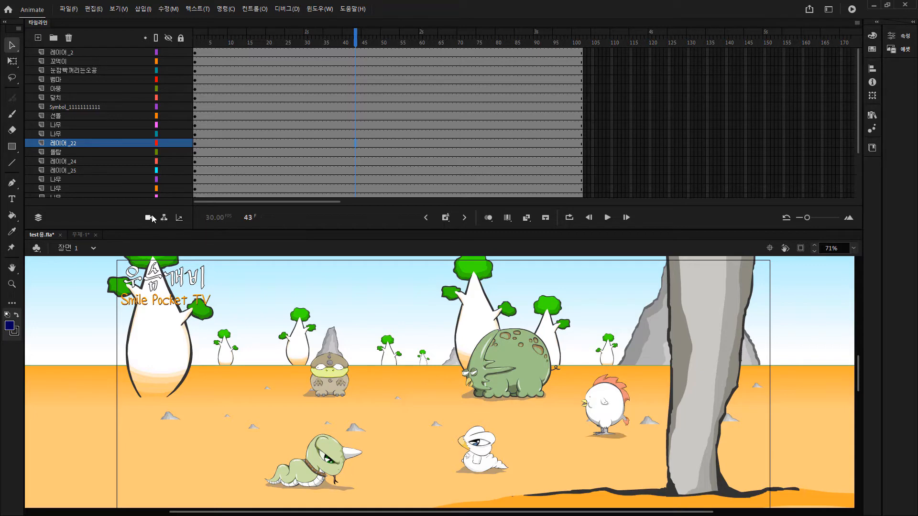
pyautogui.click(261, 152)
pyautogui.click(259, 142)
pyautogui.click(294, 89)
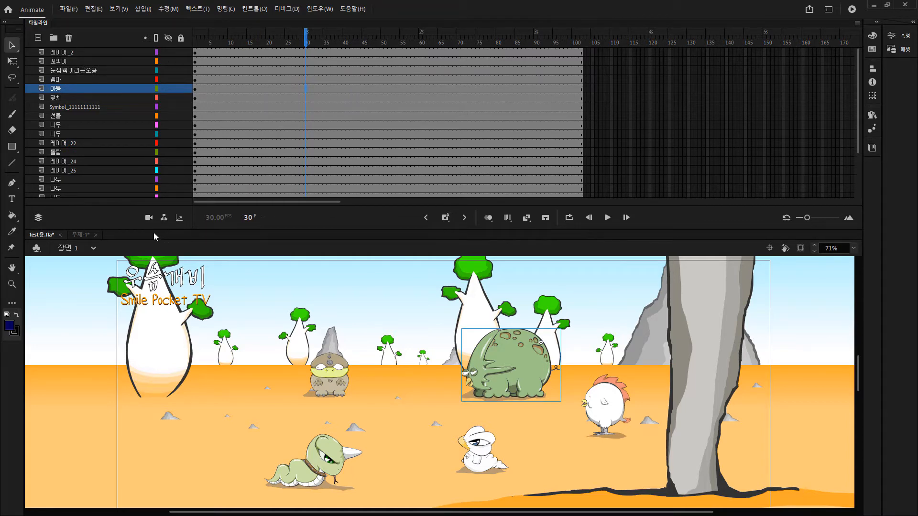
# Add a camera to the scene, select the large green creature's layer, and delete the Camera layer.
pyautogui.click(149, 218)
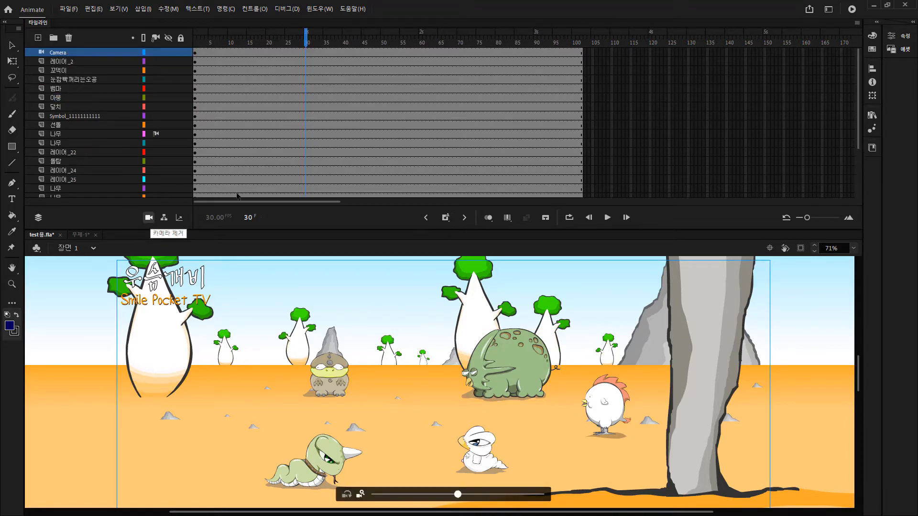
pyautogui.click(294, 99)
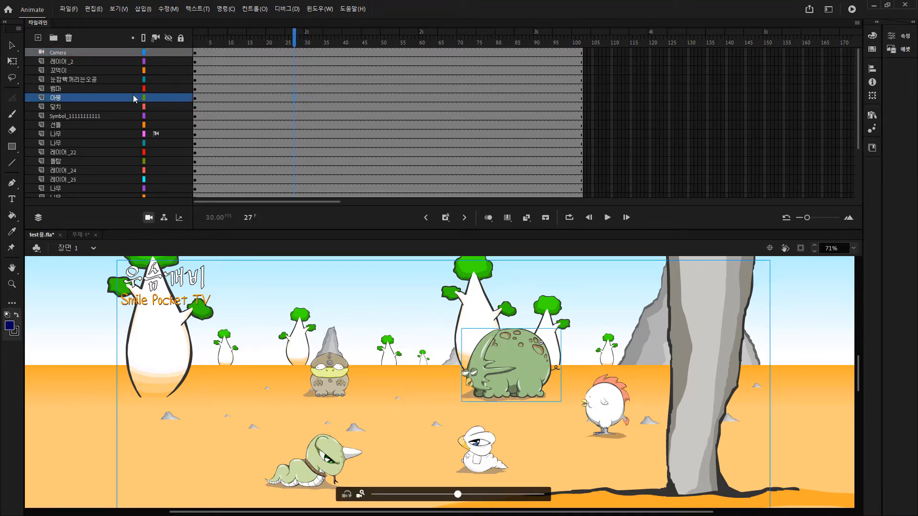
pyautogui.click(93, 51)
pyautogui.click(68, 37)
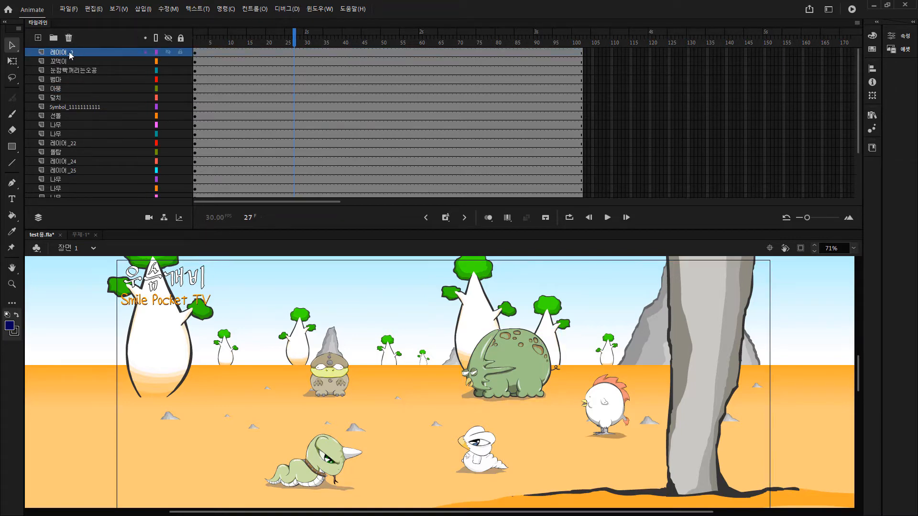
# Enlarge the timeline to show every layer down to 레이어_34, and insert keyframes at frame 102 on all layers.
pyautogui.click(290, 134)
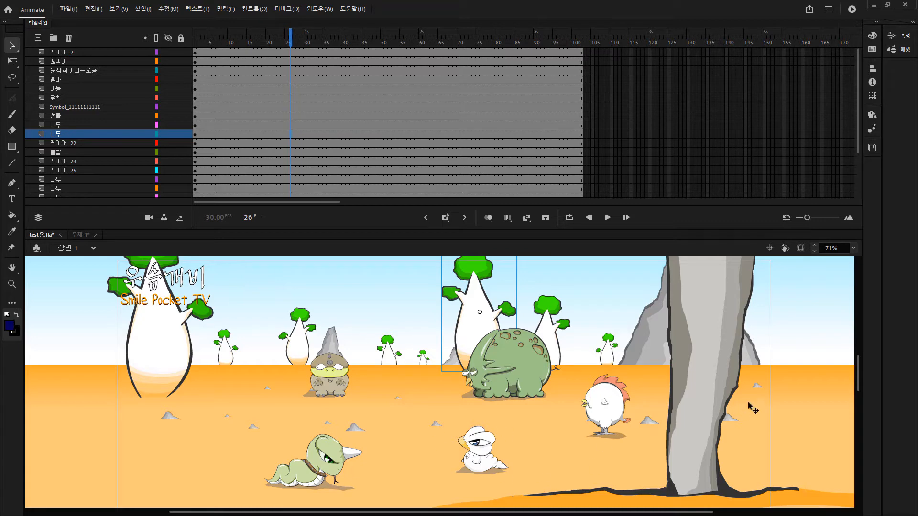
pyautogui.click(807, 353)
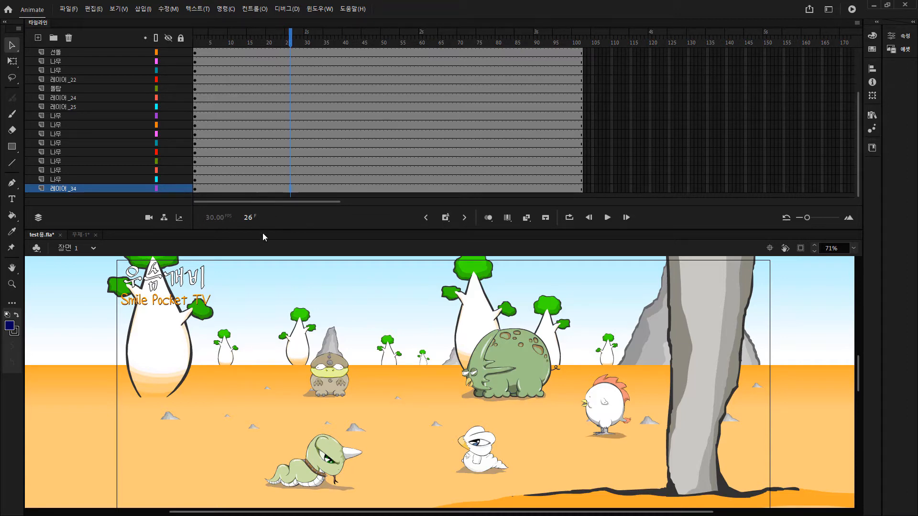
pyautogui.moveTo(263, 229); pyautogui.dragTo(259, 309)
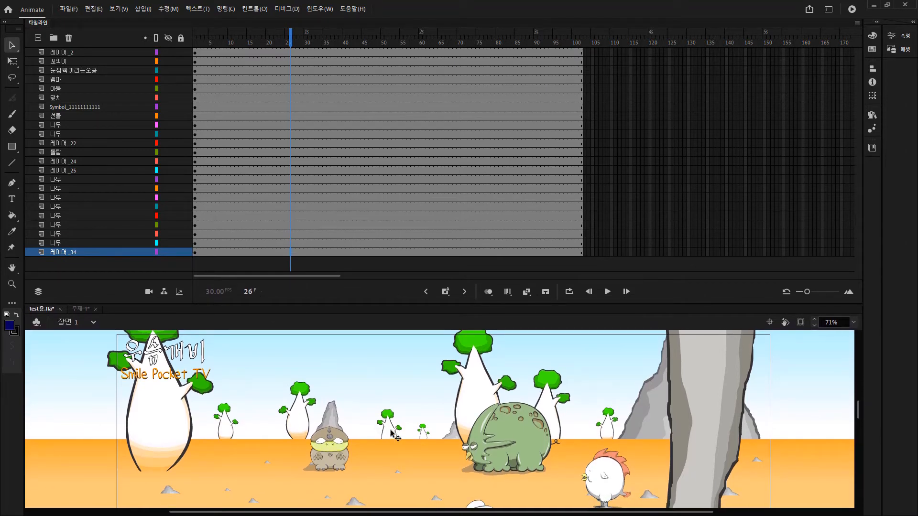
pyautogui.click(581, 42)
pyautogui.hotkey('ctrl', 'a')
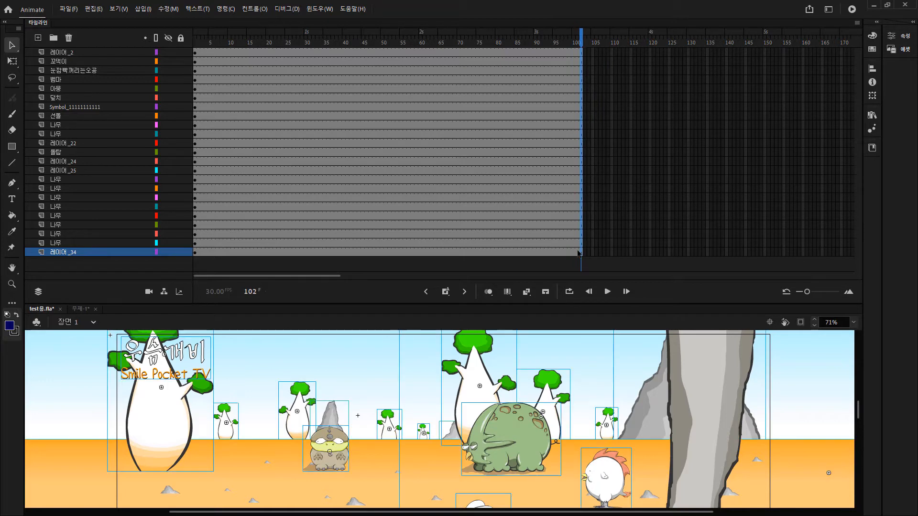
# Select a block of frames from about 42 to 66 across all layers and create a 표준 트윈 on them.
pyautogui.moveTo(443, 55); pyautogui.dragTo(353, 258)
pyautogui.rightClick(396, 160)
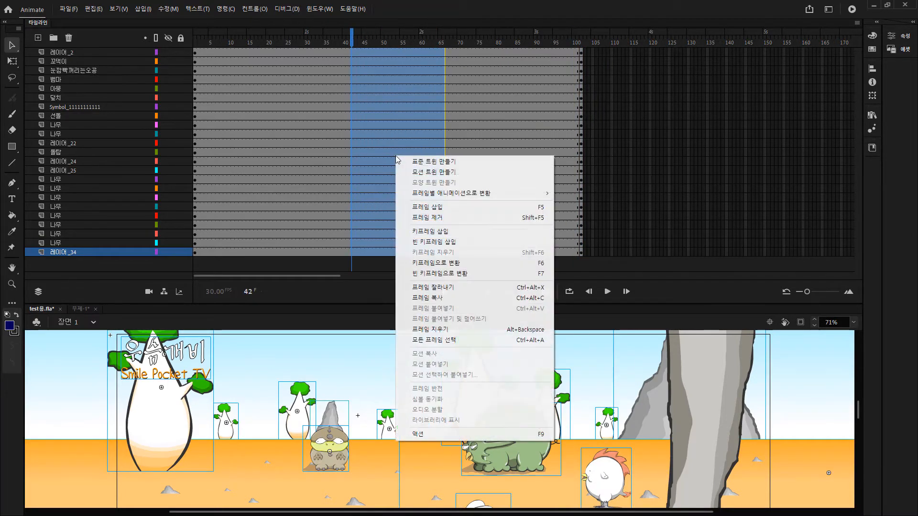
pyautogui.click(400, 162)
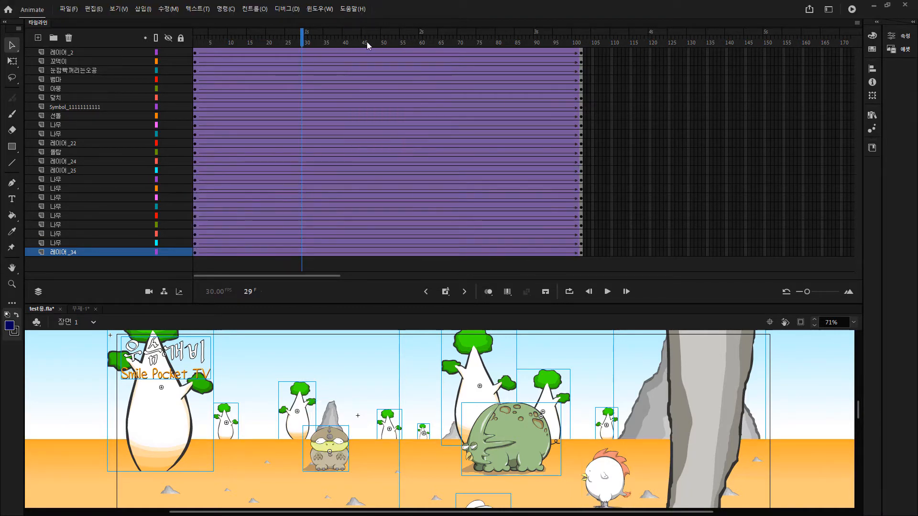
# Enlarge all the artwork at frame 102 with Free Transform, and check the in-between state at frame 46.
pyautogui.moveTo(368, 45); pyautogui.dragTo(608, 61)
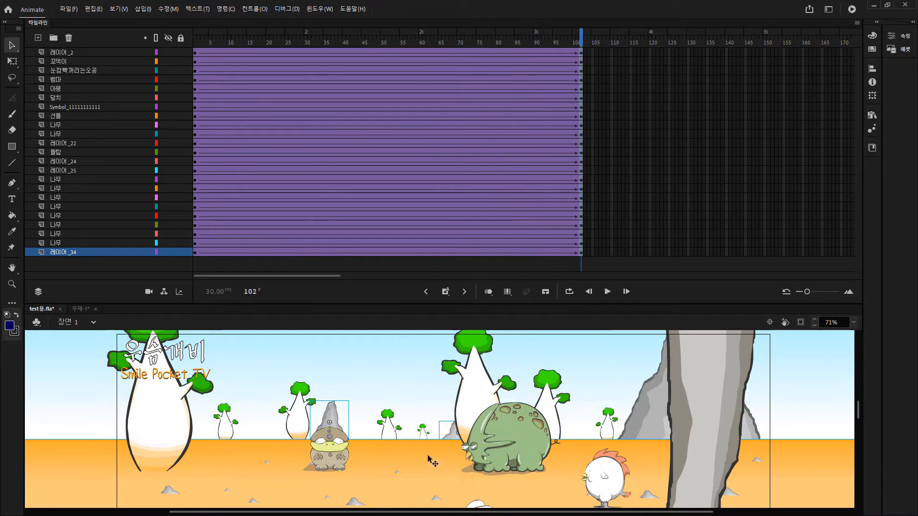
pyautogui.hotkey('ctrl', 'a')
pyautogui.hotkey('ctrl', '2')
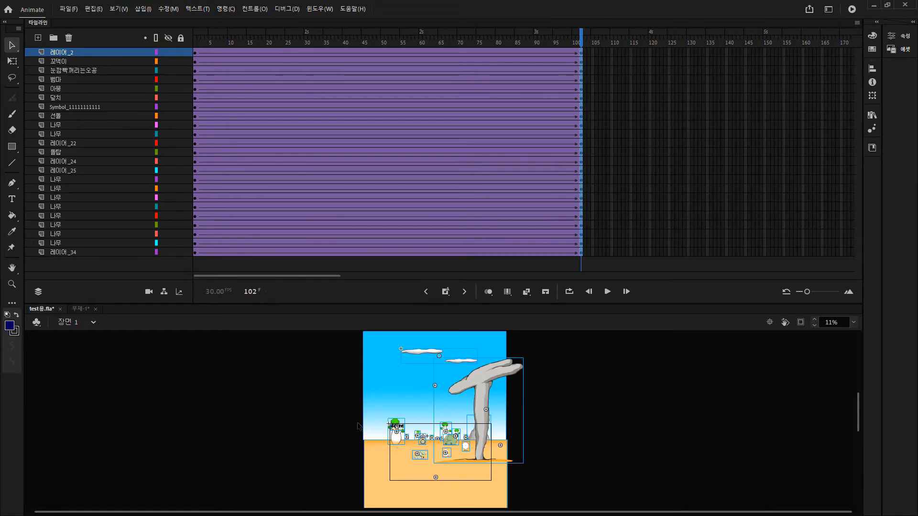
pyautogui.press('q')
pyautogui.moveTo(527, 325); pyautogui.dragTo(652, 205)
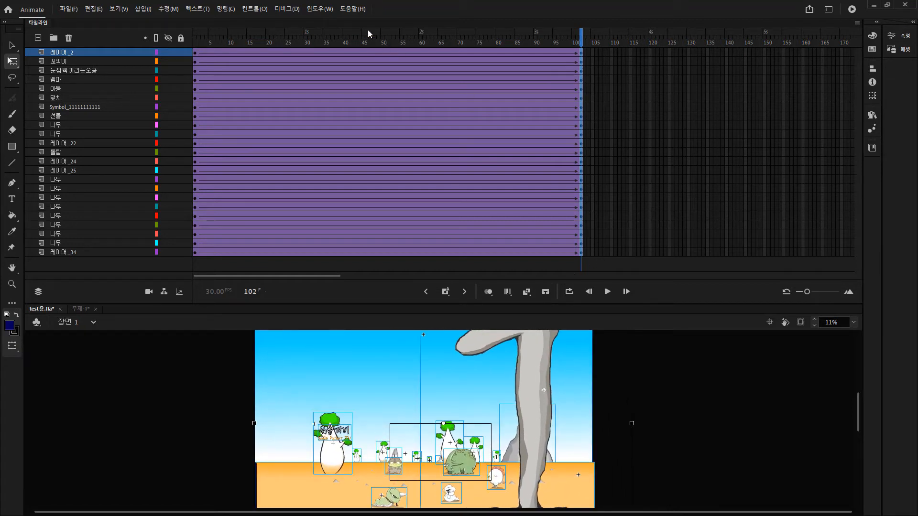
pyautogui.click(372, 46)
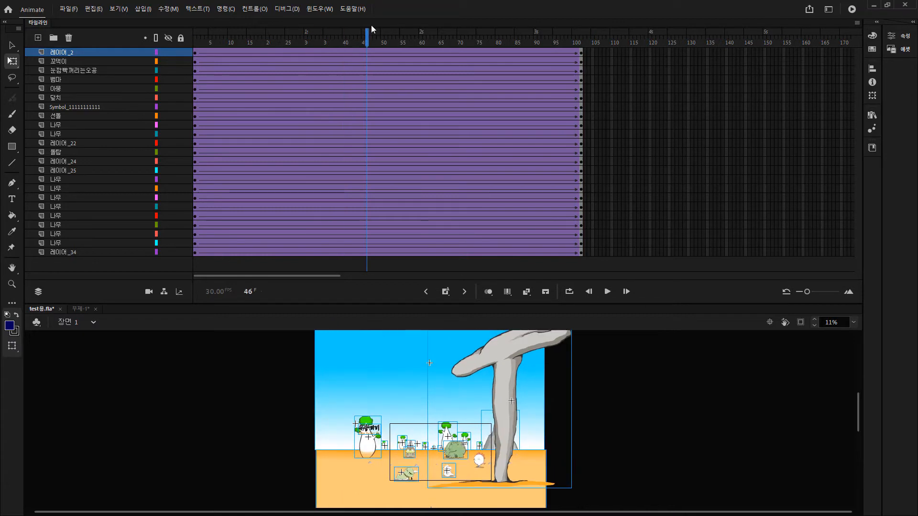
# Open the sky background's symbol for editing and return to 장면 1.
pyautogui.hotkey('ctrl', '2')
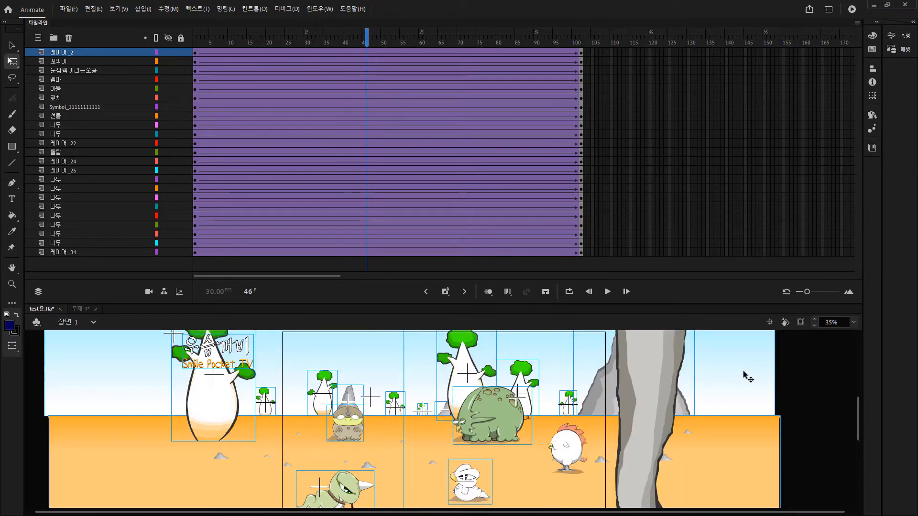
pyautogui.doubleClick(728, 381)
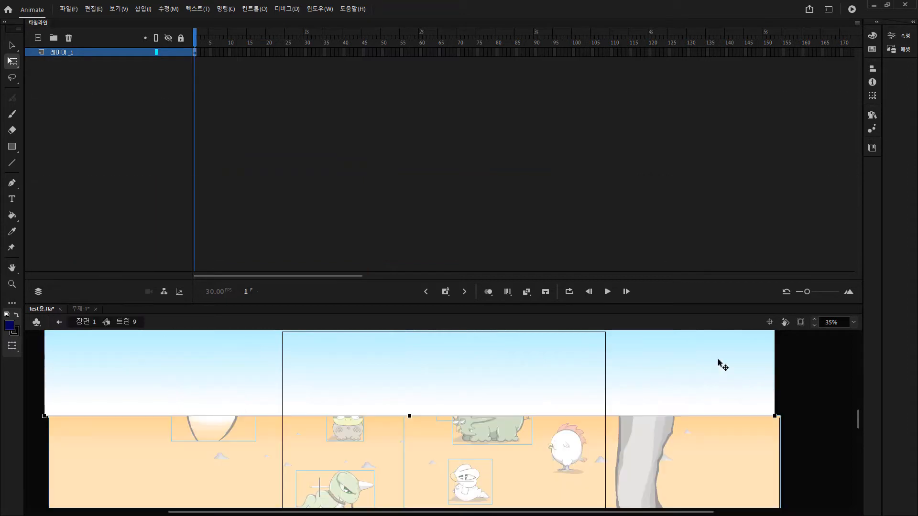
pyautogui.click(93, 323)
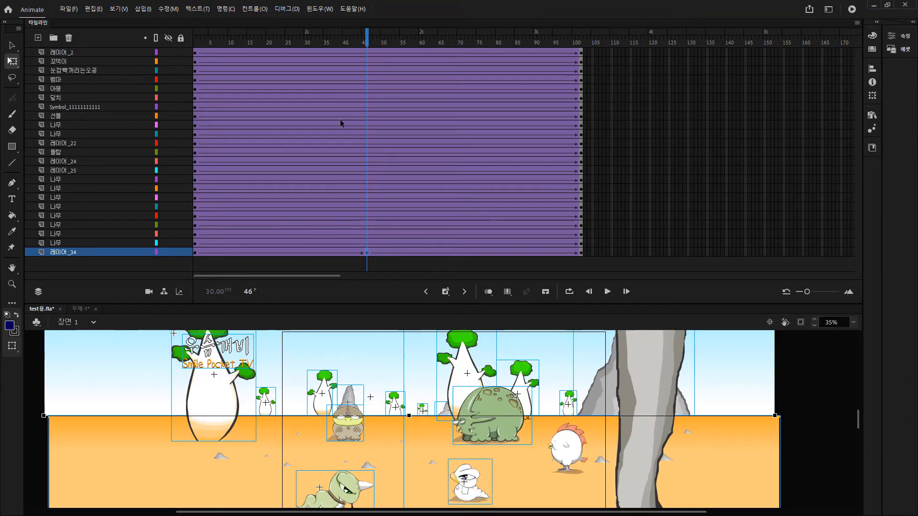
# Scrub the playhead back and forth between frames 1 and 102 to preview the zooming scene.
pyautogui.click(664, 152)
pyautogui.moveTo(242, 46); pyautogui.dragTo(403, 48)
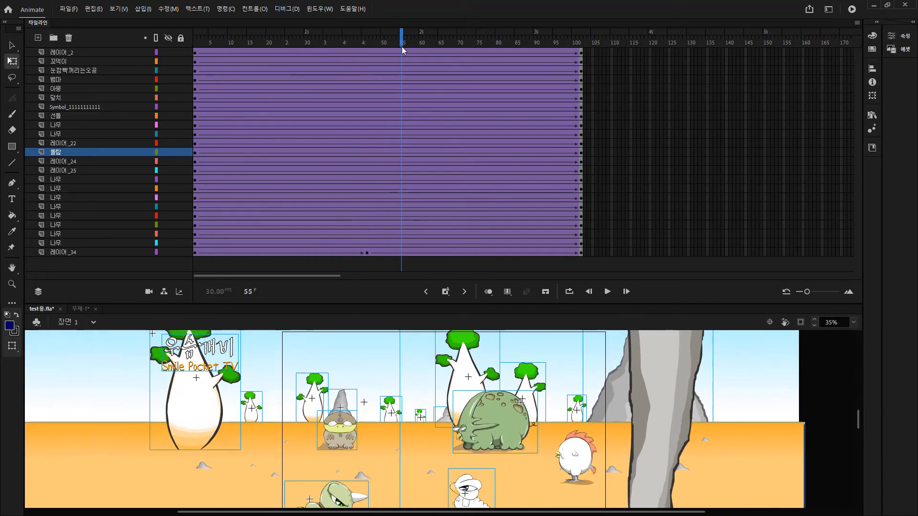
pyautogui.moveTo(334, 42); pyautogui.dragTo(193, 45)
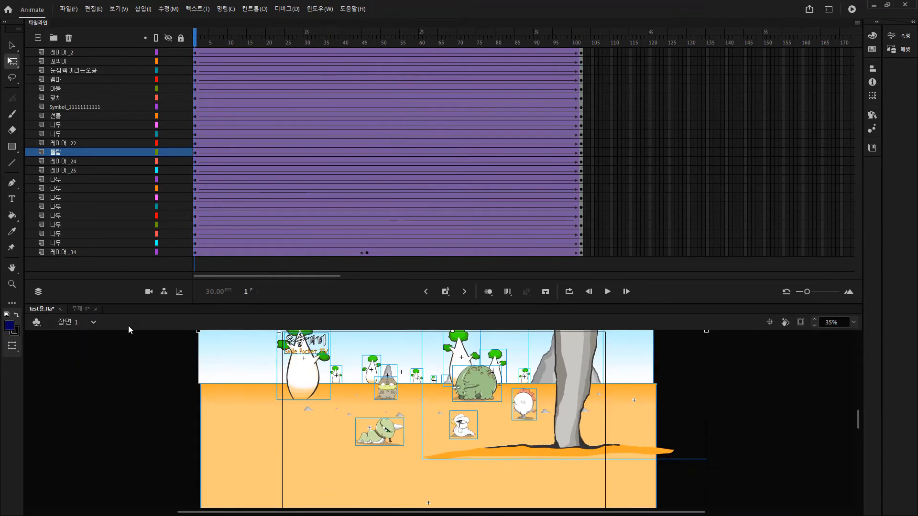
pyautogui.click(228, 431)
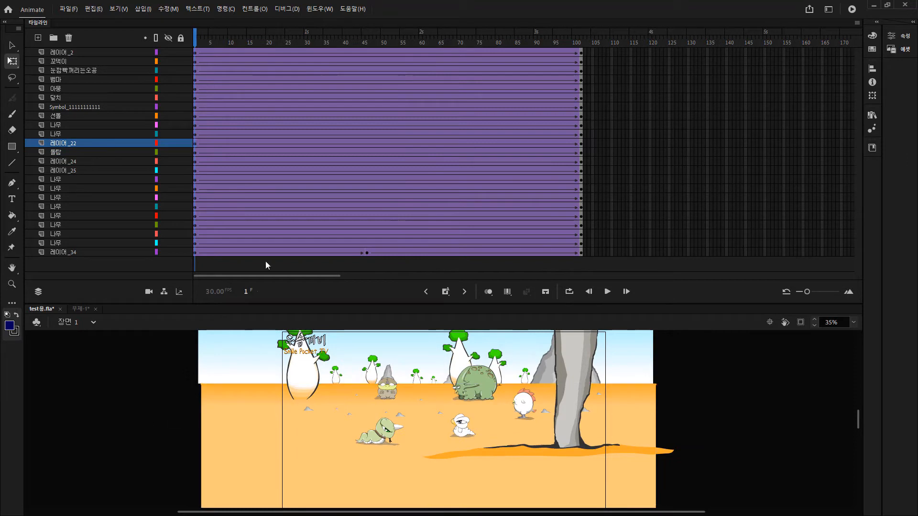
pyautogui.moveTo(299, 40); pyautogui.dragTo(188, 86)
pyautogui.moveTo(237, 44); pyautogui.dragTo(588, 49)
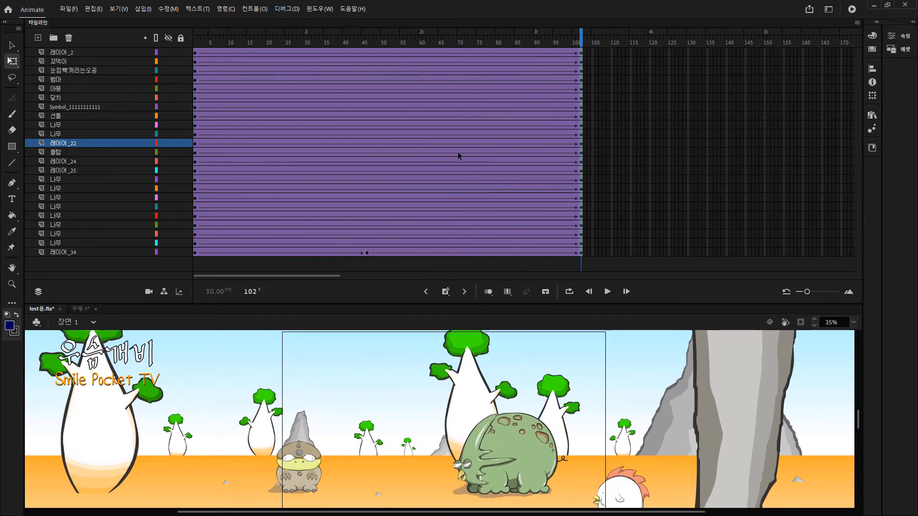
# Undo the artwork enlargement and the 표준 트윈 on all layers, keeping the keyframes at frame 102.
pyautogui.hotkey('ctrl', 'z')
pyautogui.hotkey('ctrl', 'z')
pyautogui.hotkey('ctrl', 'z')
pyautogui.hotkey('ctrl', 'z')
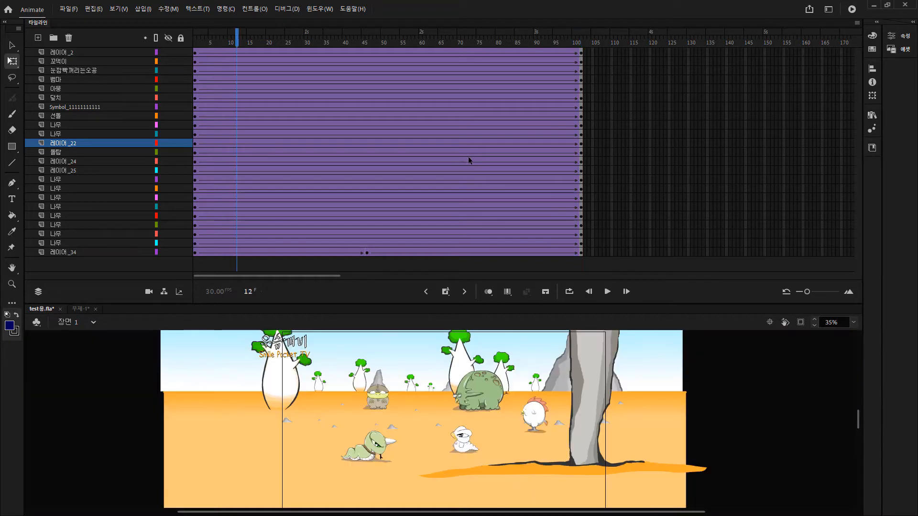
pyautogui.hotkey('ctrl', 'z')
pyautogui.hotkey('ctrl', 'z')
pyautogui.hotkey('ctrl', 'z')
pyautogui.hotkey('ctrl', 'z')
pyautogui.hotkey('ctrl', 'z')
pyautogui.hotkey('ctrl', 'z')
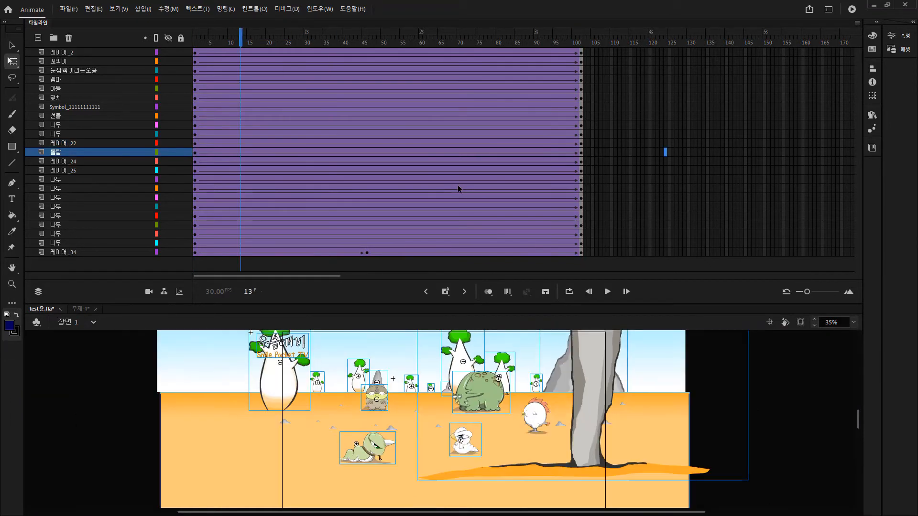
pyautogui.hotkey('ctrl', 'z')
pyautogui.hotkey('ctrl', 'z')
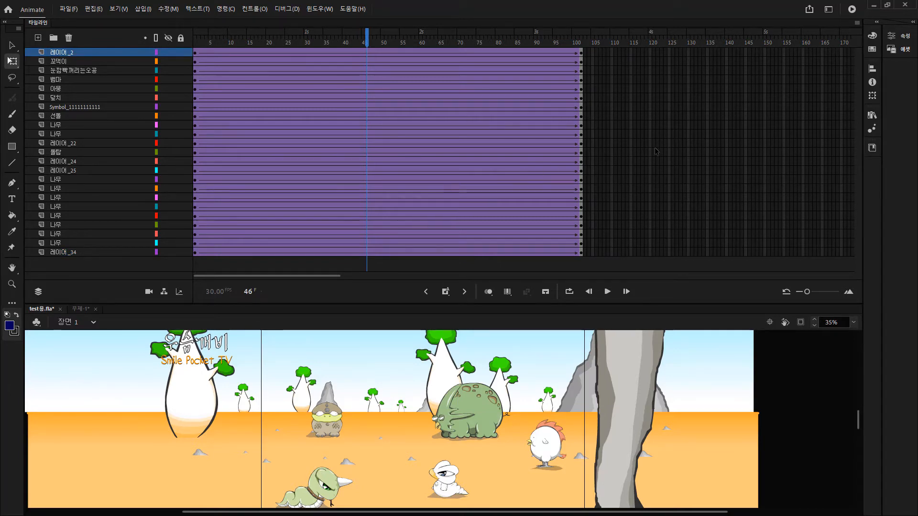
pyautogui.press('.')
pyautogui.hotkey('ctrl', 'z')
pyautogui.hotkey('ctrl', 'z')
pyautogui.hotkey('ctrl', 'z')
pyautogui.hotkey('ctrl', 'z')
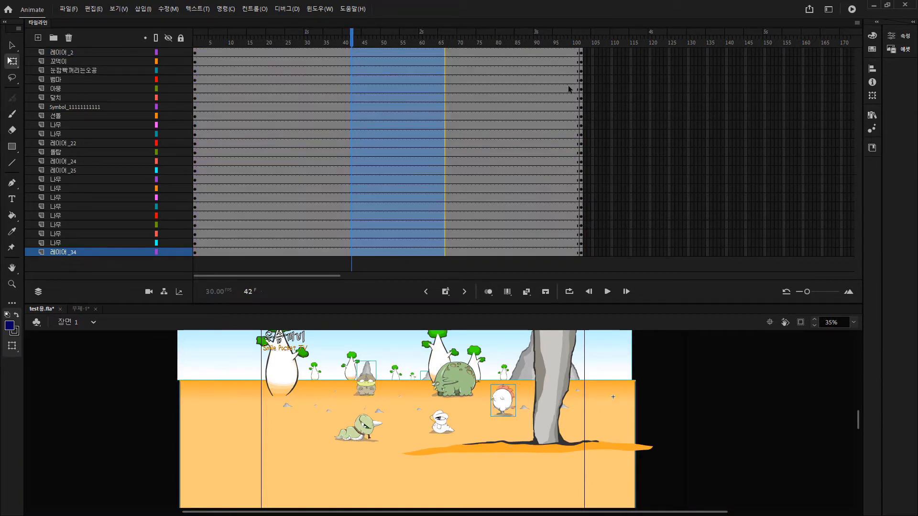
# Undo the keyframes at frame 102 on all layers.
pyautogui.click(580, 71)
pyautogui.hotkey('ctrl', 'a')
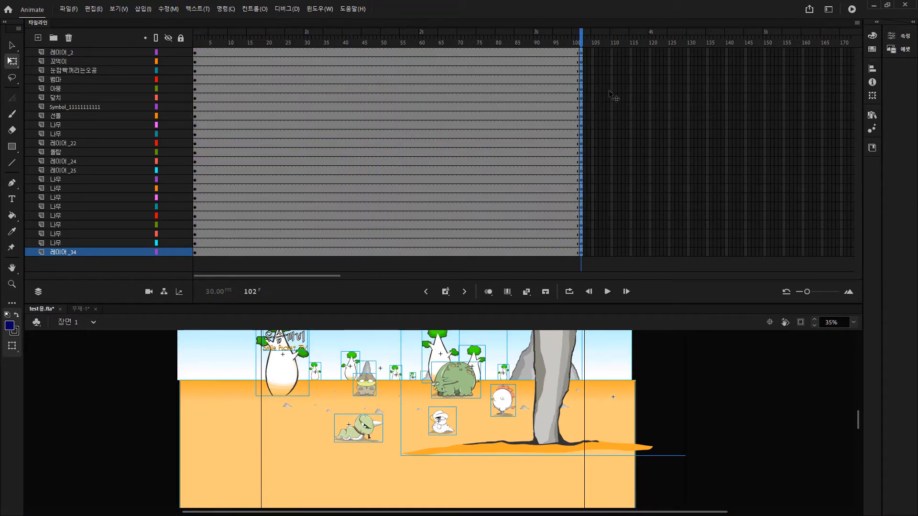
pyautogui.moveTo(358, 44); pyautogui.dragTo(762, 27)
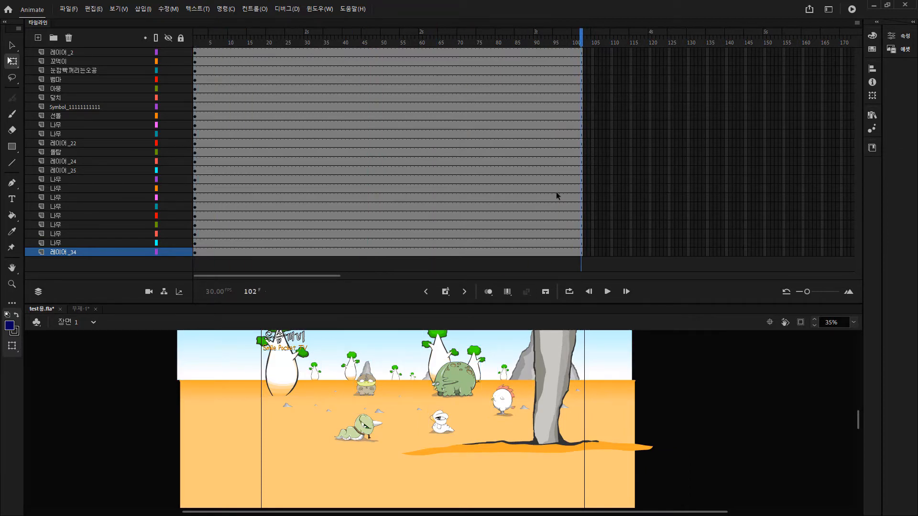
# At frame 102, shrink the white character and move it back to the horizon beside the large green creature.
pyautogui.click(440, 425)
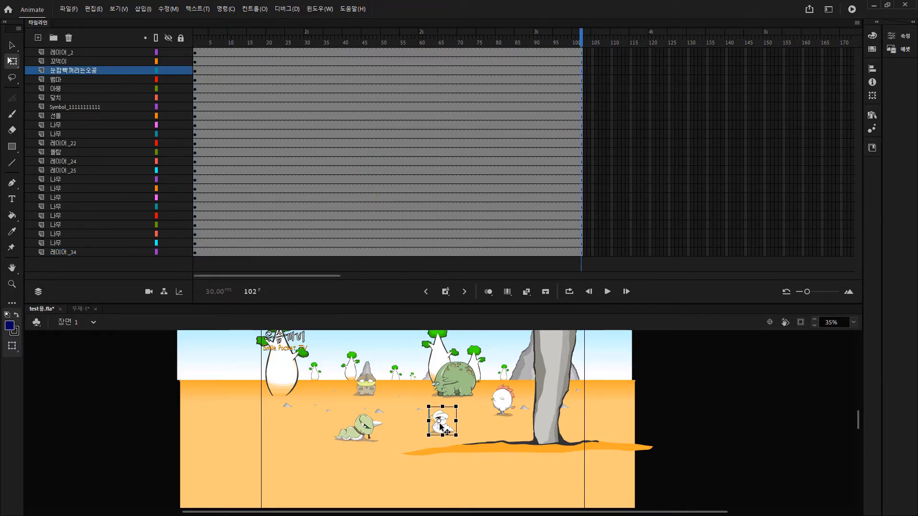
pyautogui.moveTo(441, 426); pyautogui.dragTo(416, 378)
pyautogui.press('v')
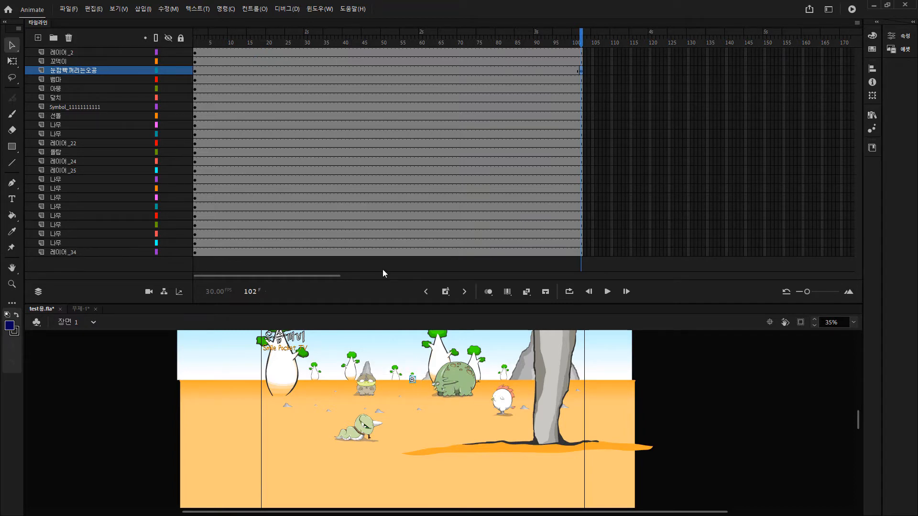
pyautogui.moveTo(414, 380); pyautogui.dragTo(420, 383)
pyautogui.click(116, 409)
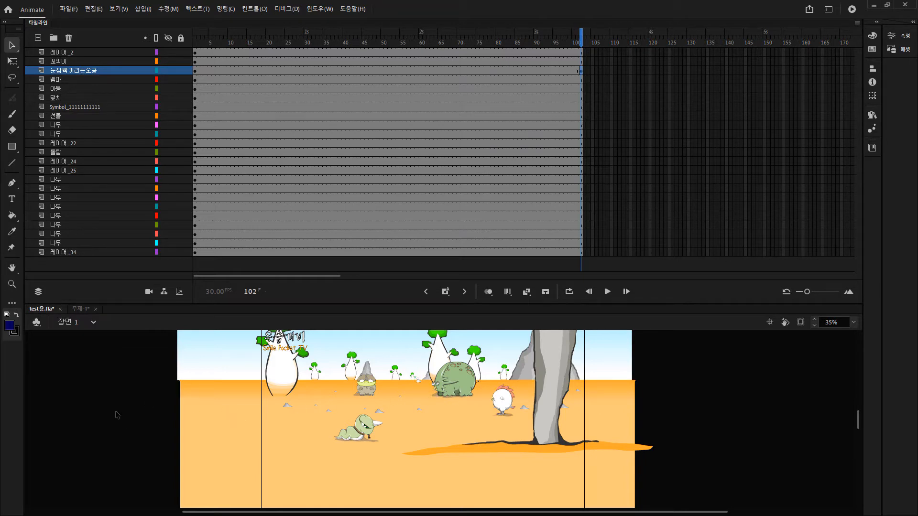
# Add a camera to the scene and scrub the playhead to frame 102.
pyautogui.click(87, 54)
pyautogui.click(149, 292)
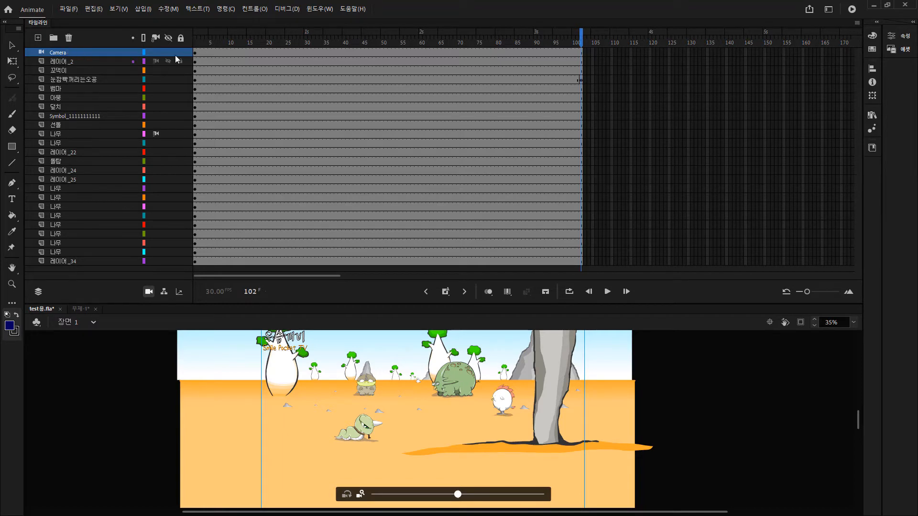
pyautogui.moveTo(207, 41); pyautogui.dragTo(589, 54)
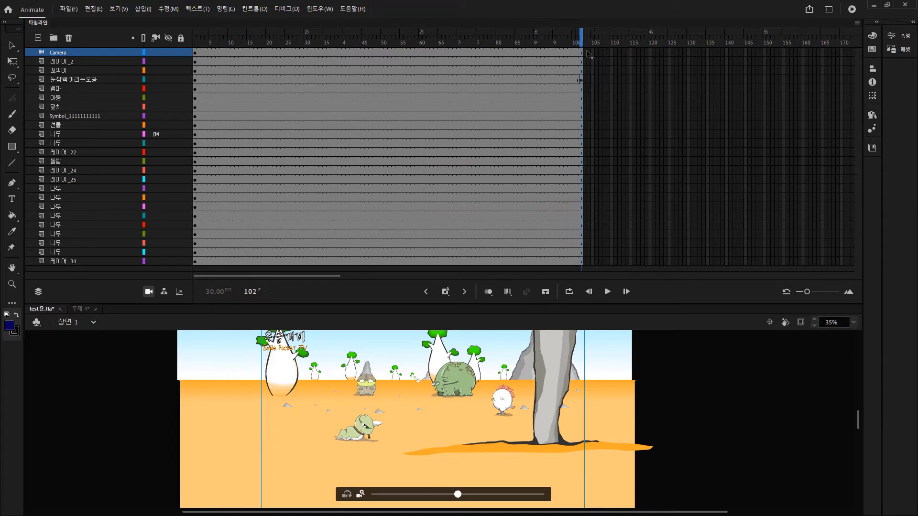
# Remove the keyframe at frame 102 from the 눈깜빡꺼리는오공 layer.
pyautogui.click(581, 81)
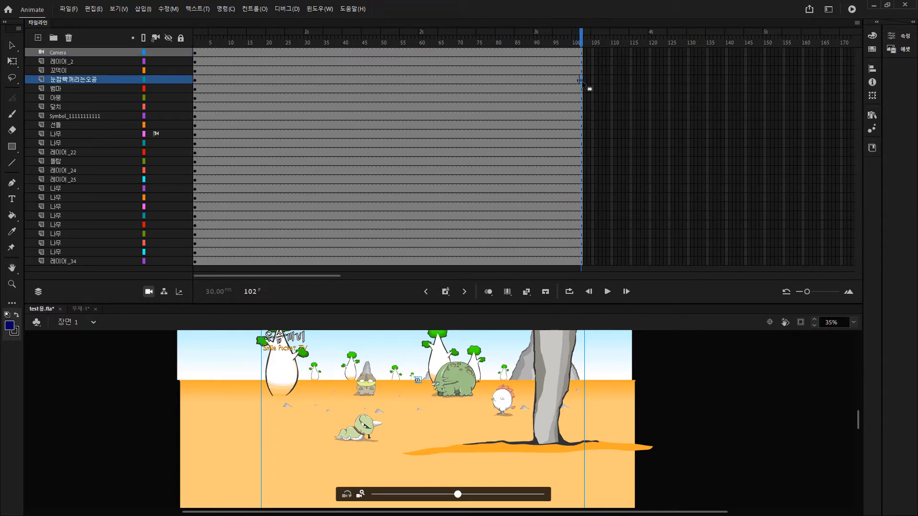
pyautogui.moveTo(583, 82); pyautogui.dragTo(587, 87)
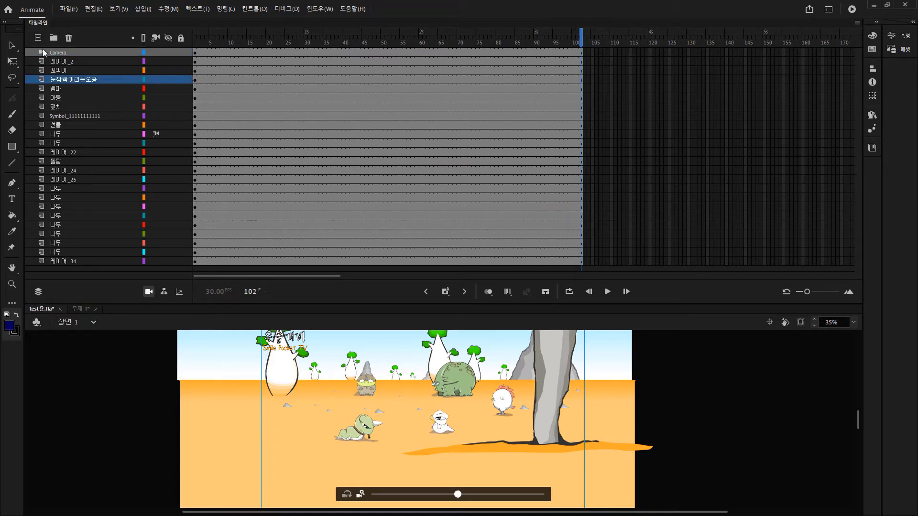
pyautogui.click(30, 50)
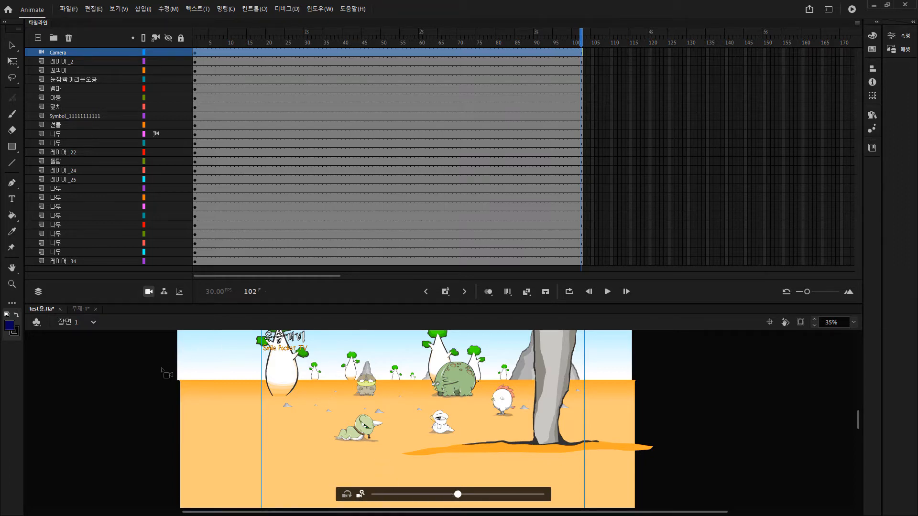
pyautogui.click(564, 78)
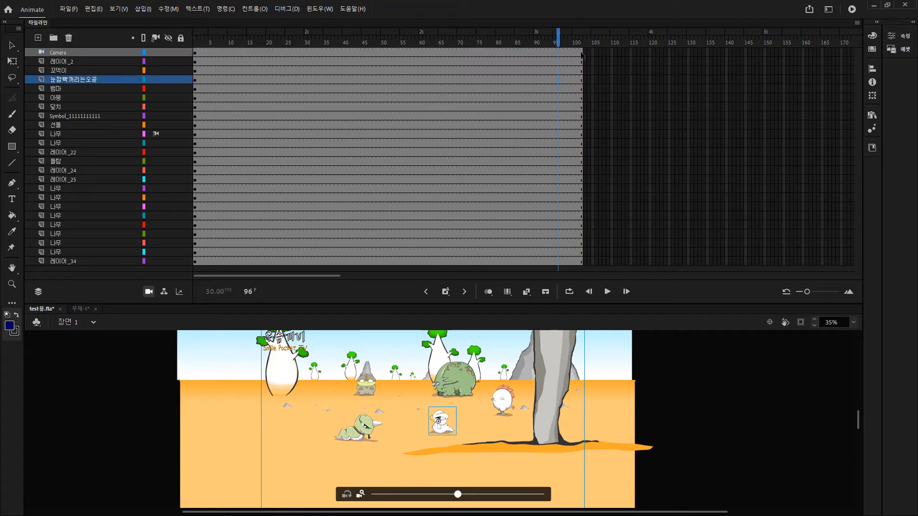
# Zoom the camera in at frame 102 and pan it to the white character.
pyautogui.click(582, 54)
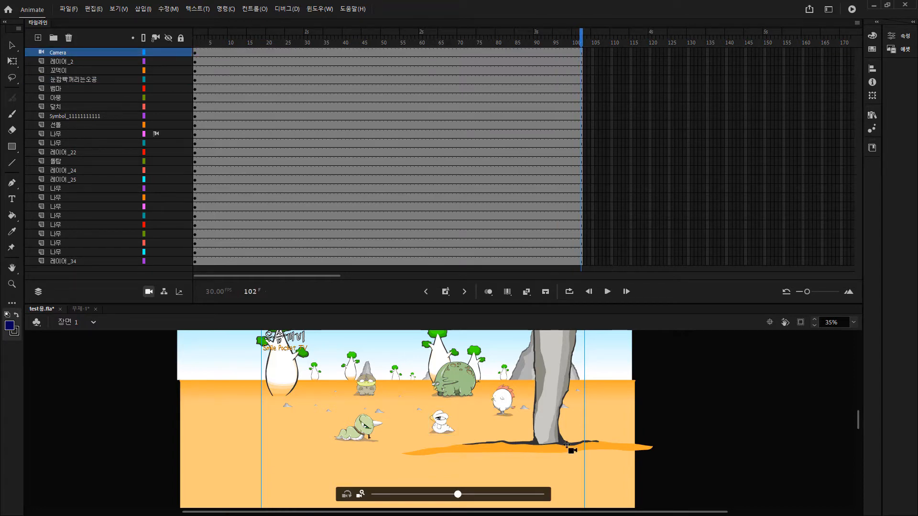
pyautogui.moveTo(480, 495); pyautogui.dragTo(559, 493)
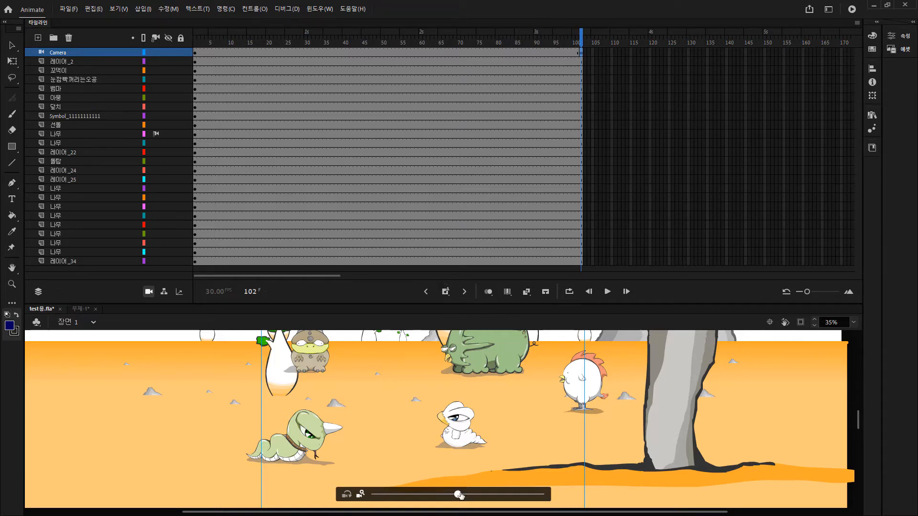
pyautogui.moveTo(557, 501); pyautogui.dragTo(562, 502)
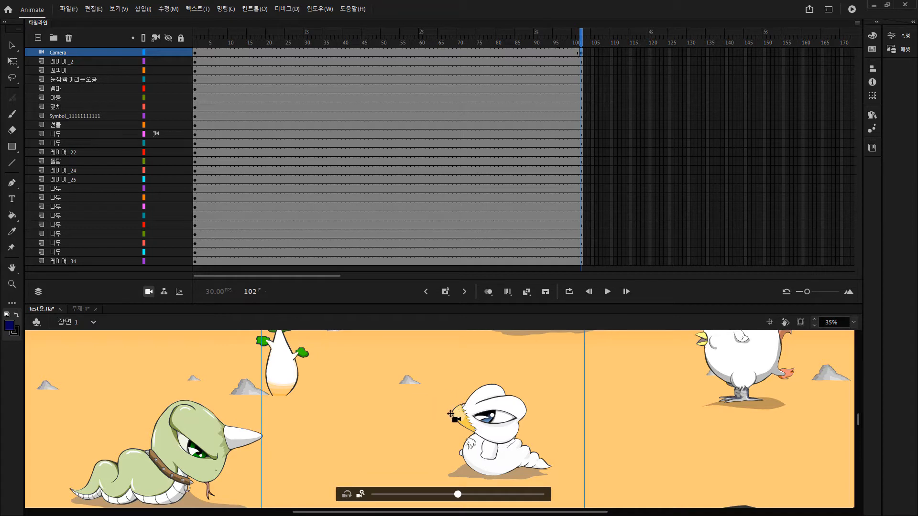
pyautogui.moveTo(465, 423); pyautogui.dragTo(484, 425)
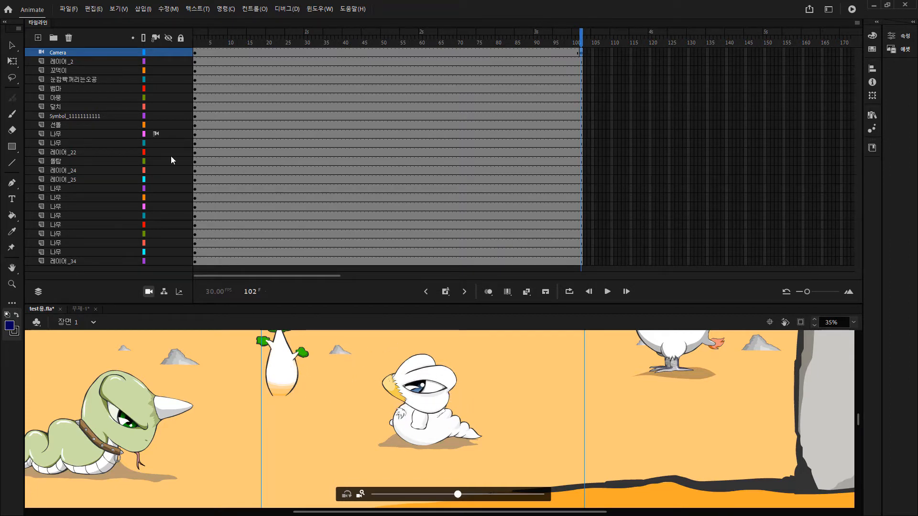
# Detach the camera-locked 나무 layer from the camera and reframe the white character.
pyautogui.click(156, 132)
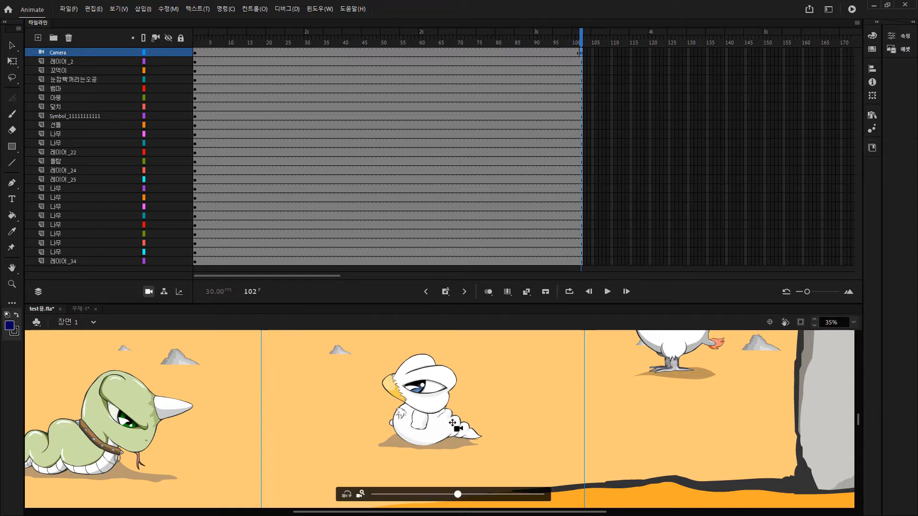
pyautogui.moveTo(471, 403); pyautogui.dragTo(403, 465)
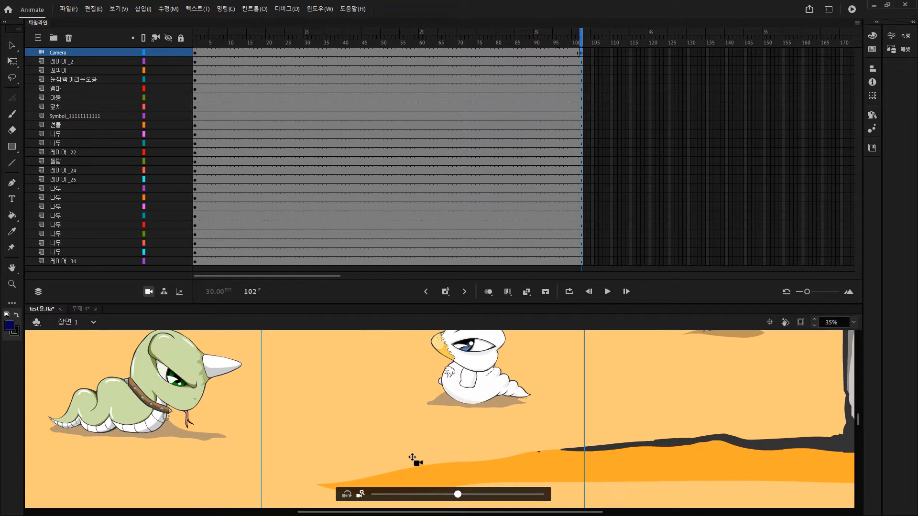
pyautogui.moveTo(457, 425)
pyautogui.mouseDown()
pyautogui.moveTo(527, 372)
pyautogui.moveTo(480, 415)
pyautogui.moveTo(464, 417)
pyautogui.mouseUp()
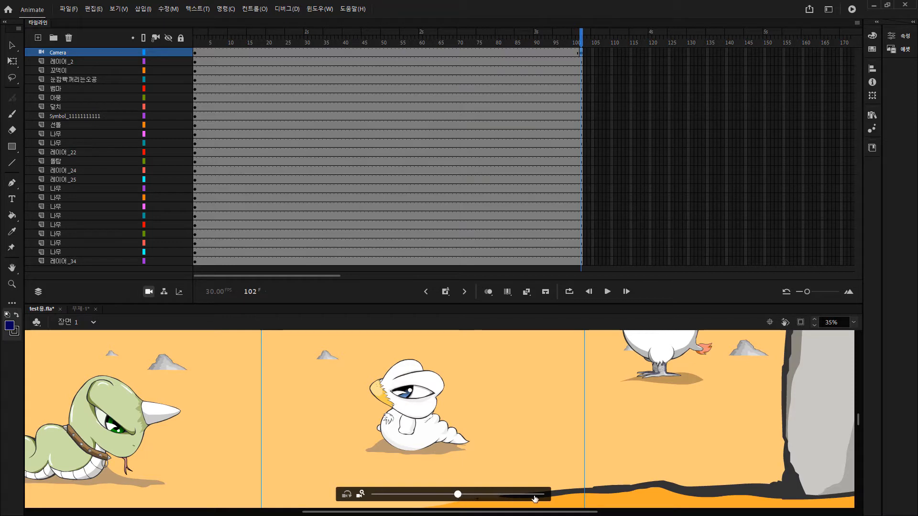
# Zoom the camera in further at frame 102 and frame the white character's eye in close-up.
pyautogui.moveTo(535, 498); pyautogui.dragTo(559, 500)
pyautogui.moveTo(410, 396); pyautogui.dragTo(394, 359)
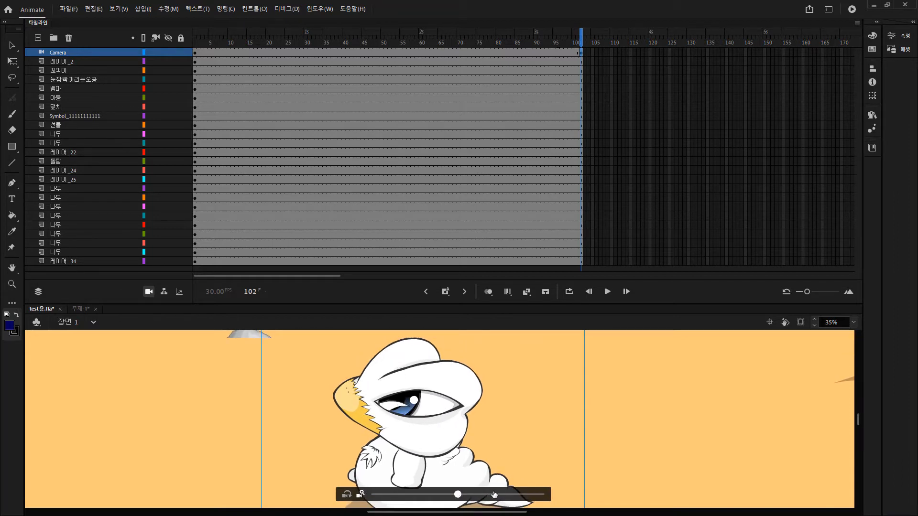
pyautogui.moveTo(494, 494); pyautogui.dragTo(545, 494)
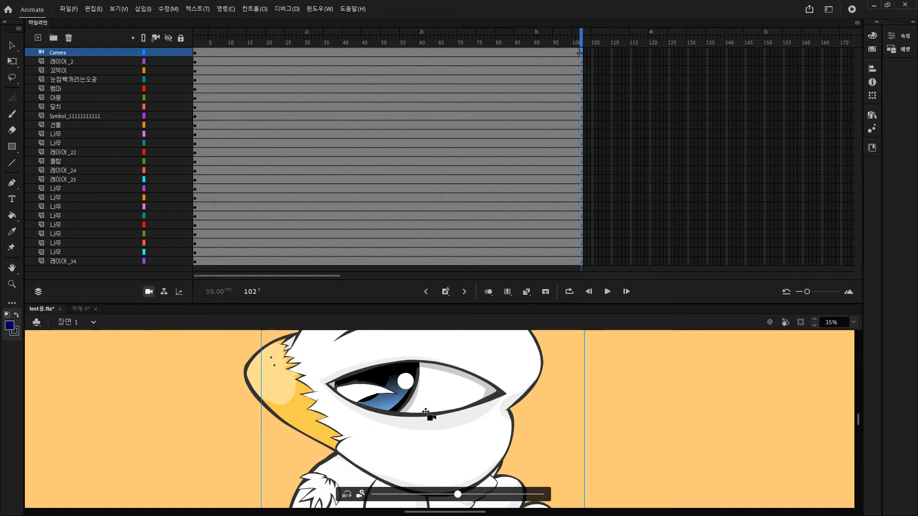
pyautogui.moveTo(425, 412); pyautogui.dragTo(412, 368)
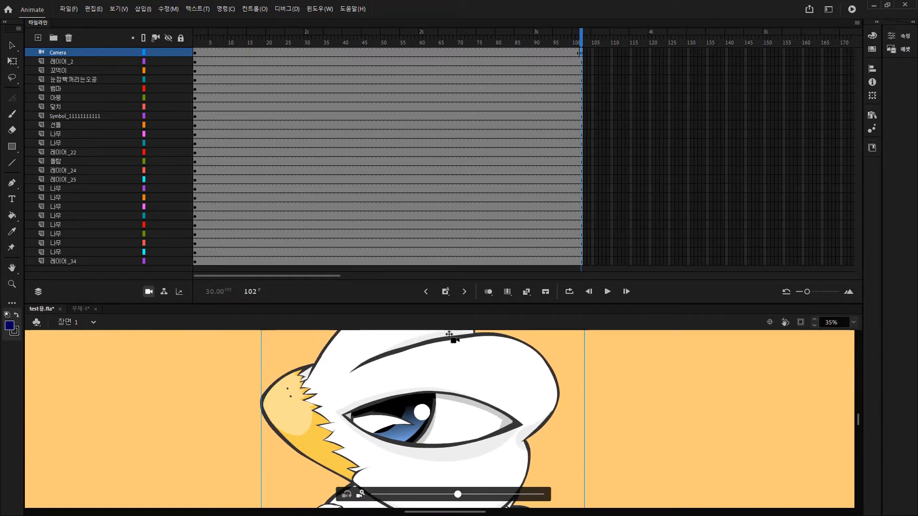
# Scrub the timeline through to frame 102 to check the camera change without a tween.
pyautogui.moveTo(357, 39); pyautogui.dragTo(336, 62)
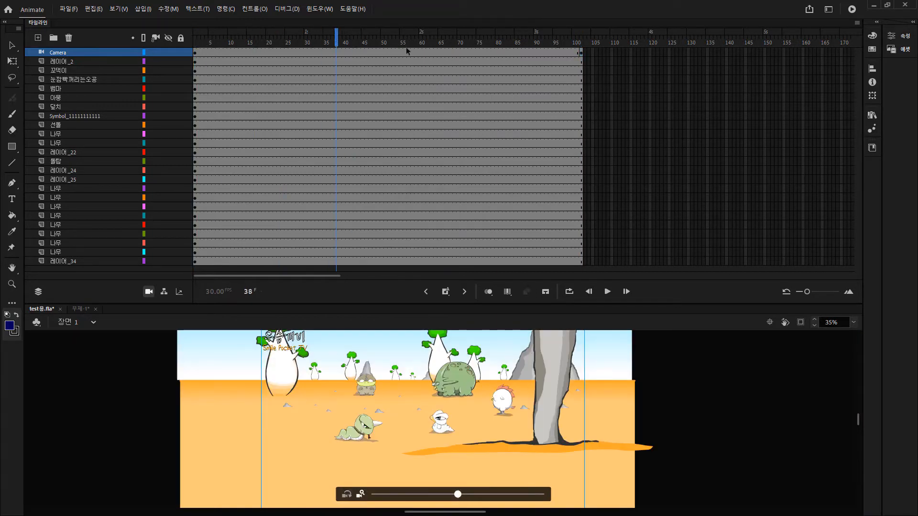
pyautogui.moveTo(409, 51); pyautogui.dragTo(355, 260)
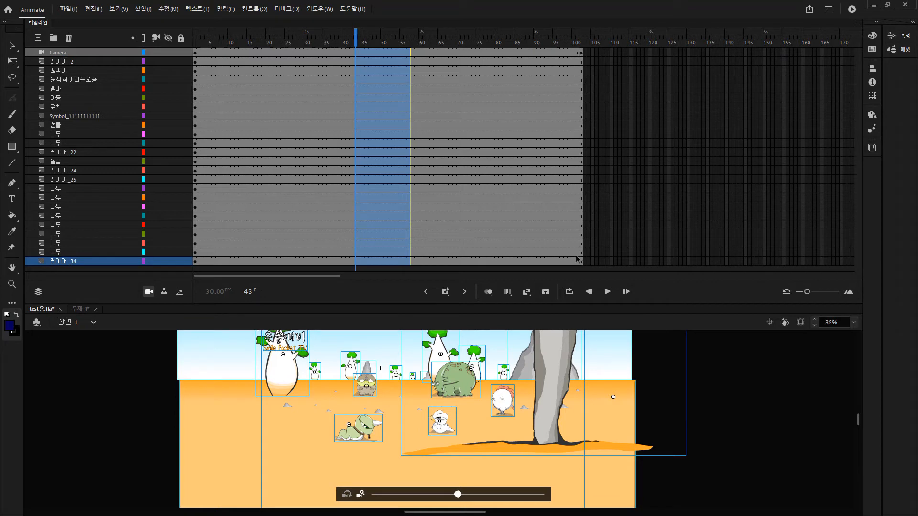
pyautogui.click(282, 101)
pyautogui.click(354, 50)
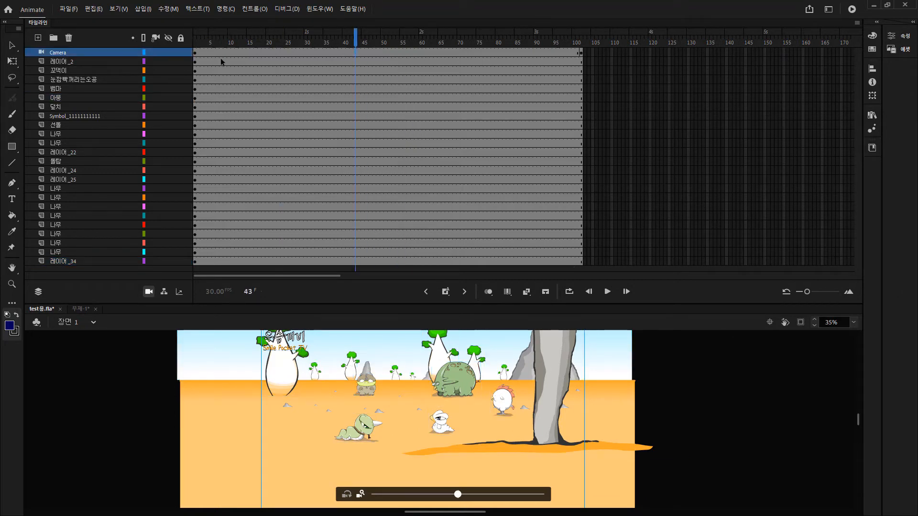
pyautogui.moveTo(198, 42); pyautogui.dragTo(753, 40)
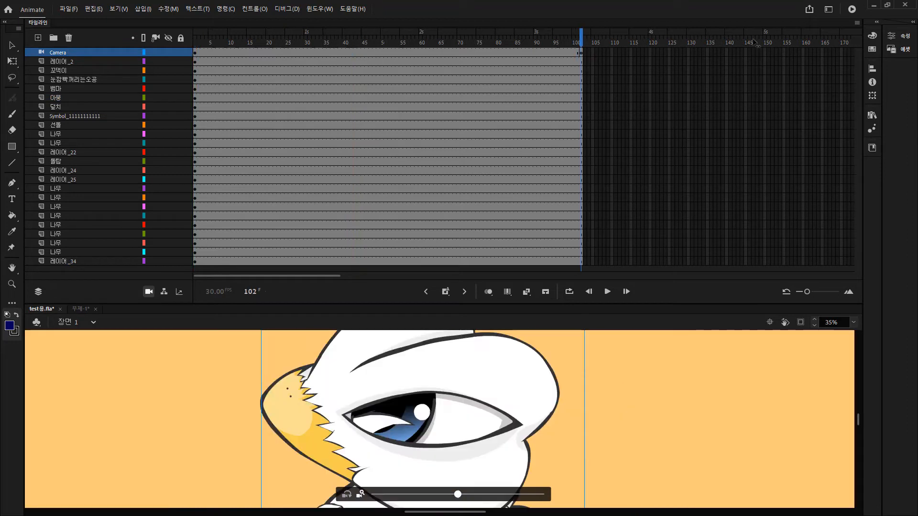
# Create a 표준 트윈 on the Camera layer between frames 1 and 102 and scrub back to frame 1.
pyautogui.rightClick(435, 52)
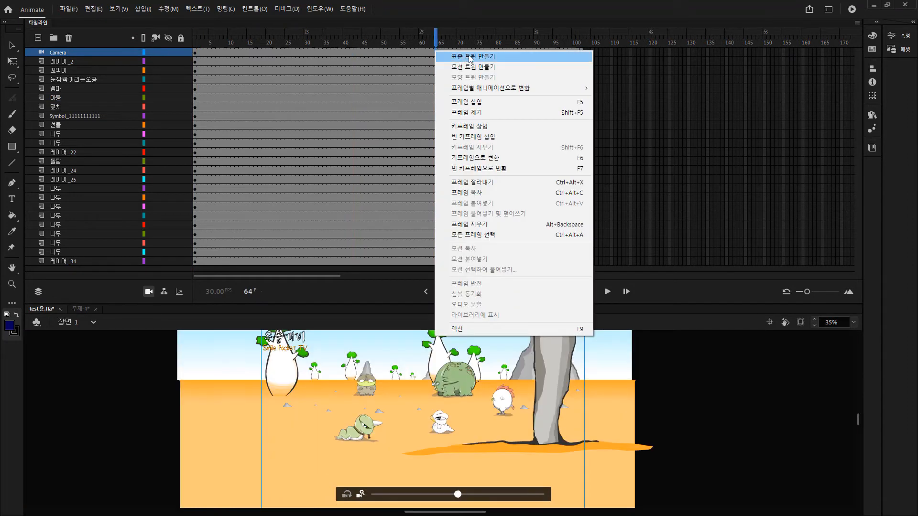
pyautogui.click(470, 59)
pyautogui.moveTo(435, 48); pyautogui.dragTo(211, 94)
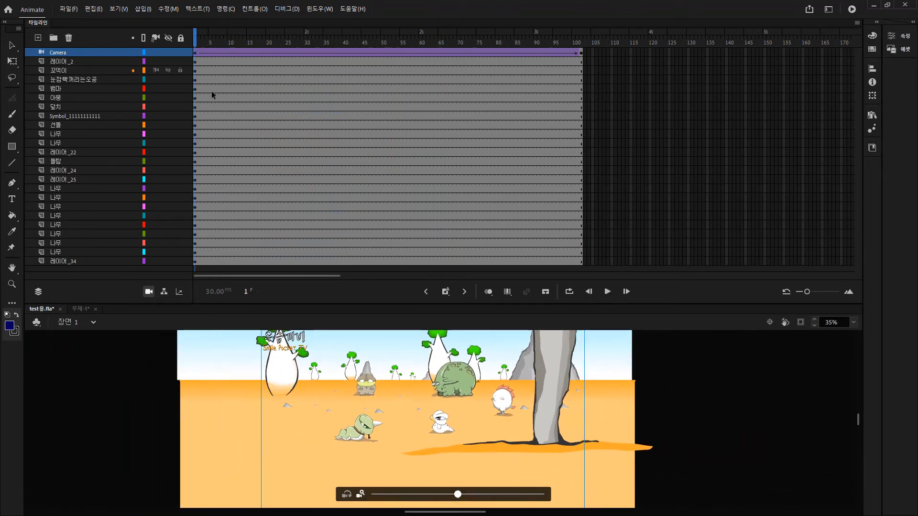
# Show the 레이어 심도 settings and place them beside the stage artwork below the timeline.
pyautogui.click(180, 291)
pyautogui.moveTo(194, 165); pyautogui.dragTo(0, 199)
pyautogui.moveTo(0, 207); pyautogui.dragTo(140, 316)
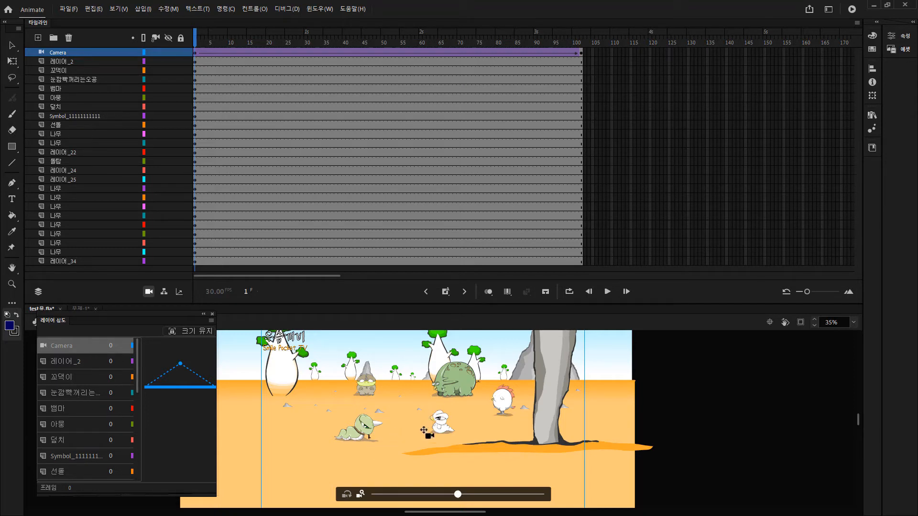
# Scrub the playhead through the tweened camera zoom and return to frame 1.
pyautogui.moveTo(418, 46); pyautogui.dragTo(305, 59)
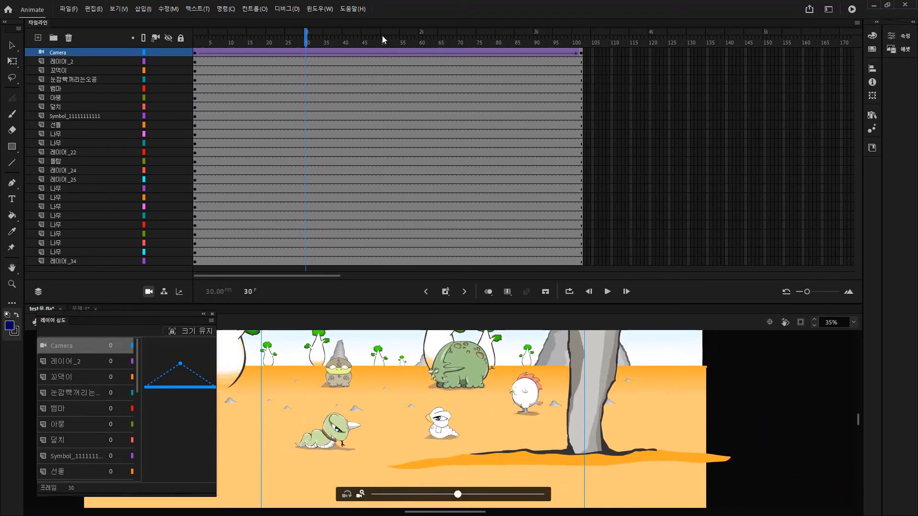
pyautogui.moveTo(353, 41); pyautogui.dragTo(240, 58)
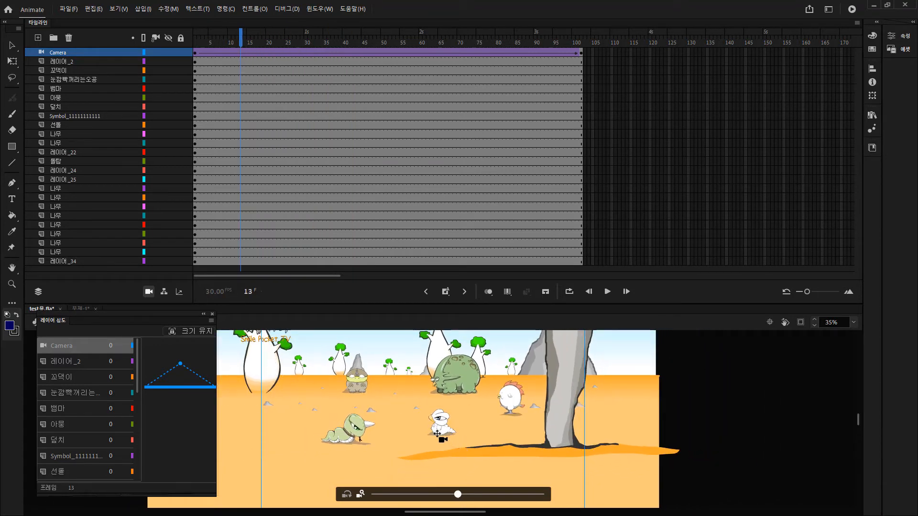
pyautogui.moveTo(319, 44); pyautogui.dragTo(189, 76)
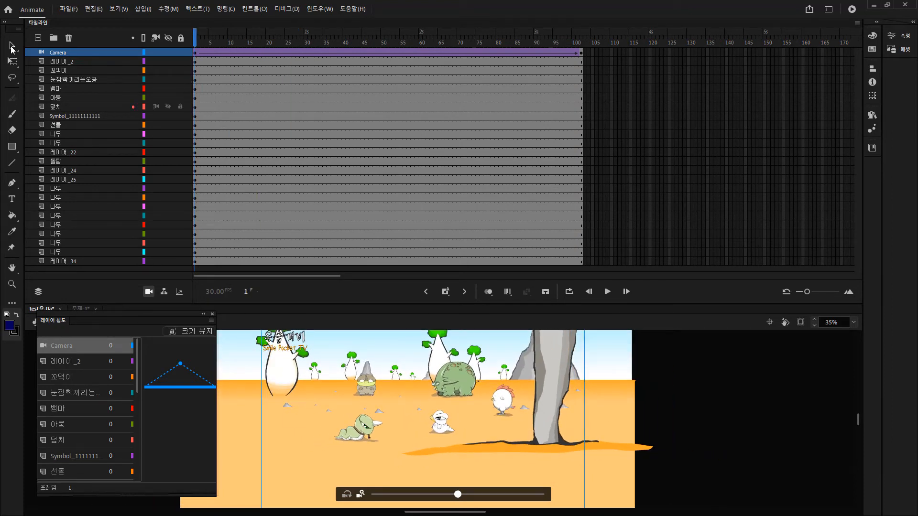
# At frame 1, move the white character to the horizon beside the large green creature and shrink it with Free Transform.
pyautogui.click(11, 47)
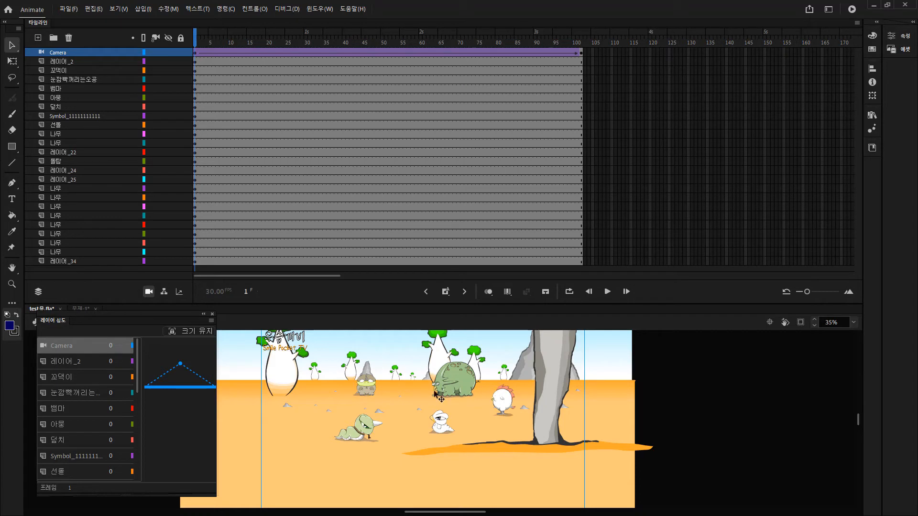
pyautogui.click(443, 432)
pyautogui.moveTo(444, 432); pyautogui.dragTo(419, 386)
pyautogui.press('q')
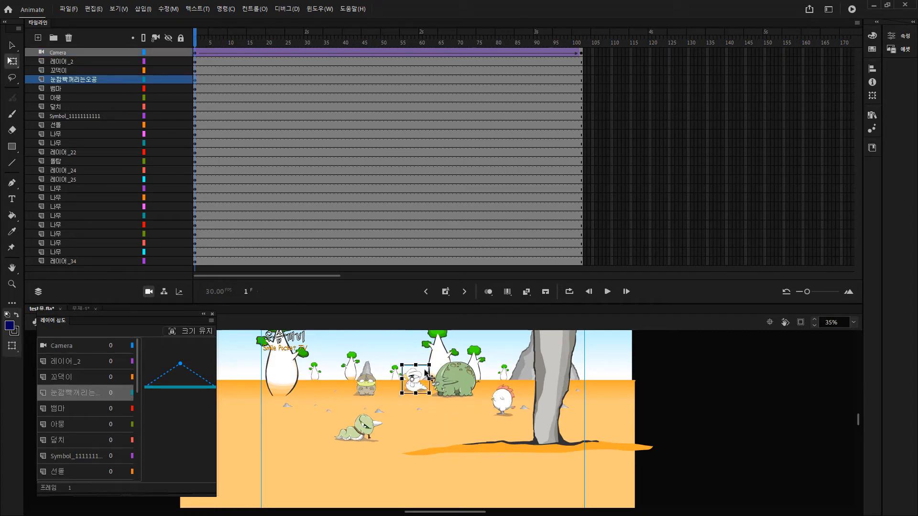
pyautogui.moveTo(428, 364); pyautogui.dragTo(420, 372)
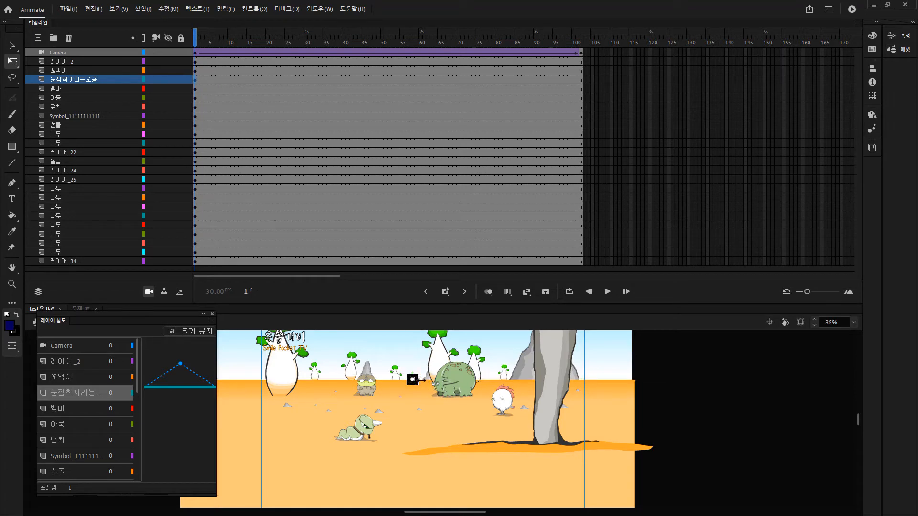
pyautogui.press('v')
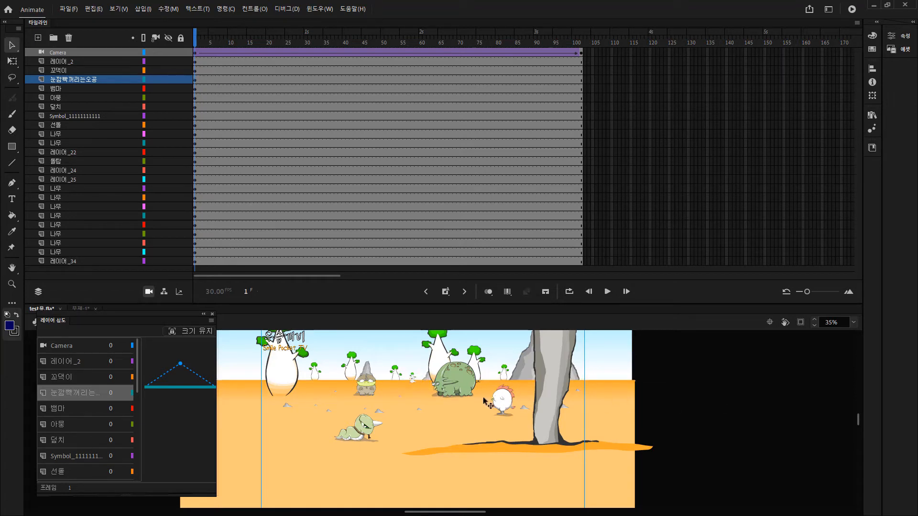
# Go to frame 102 and activate the Camera tool on the Camera layer.
pyautogui.click(417, 381)
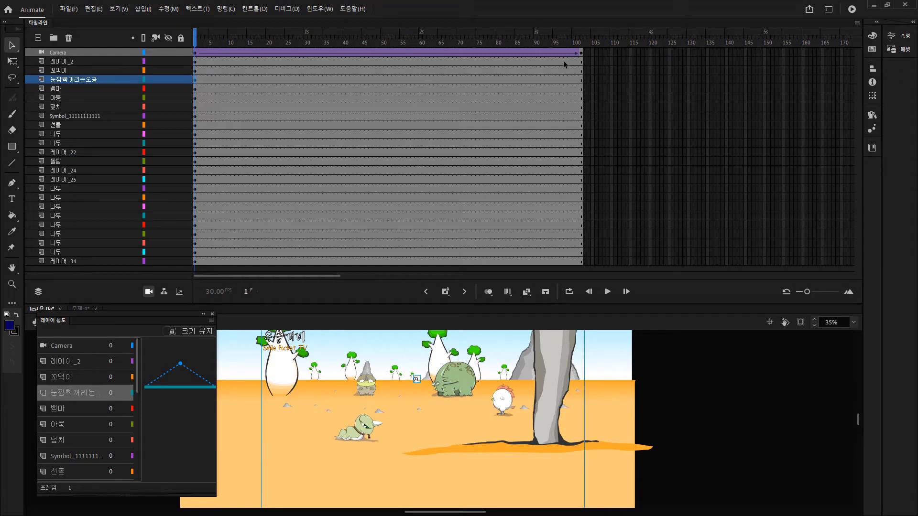
pyautogui.click(577, 48)
pyautogui.moveTo(570, 41)
pyautogui.mouseDown()
pyautogui.moveTo(462, 41)
pyautogui.moveTo(582, 42)
pyautogui.mouseUp()
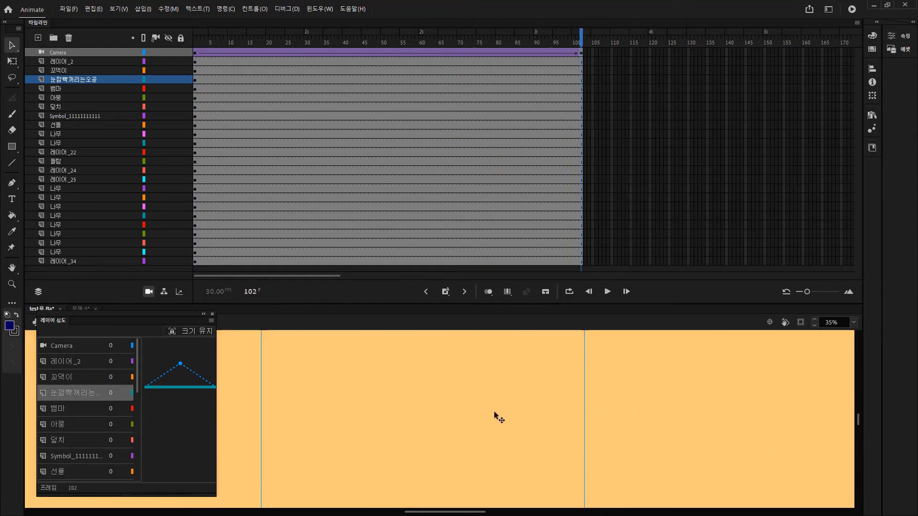
pyautogui.click(476, 387)
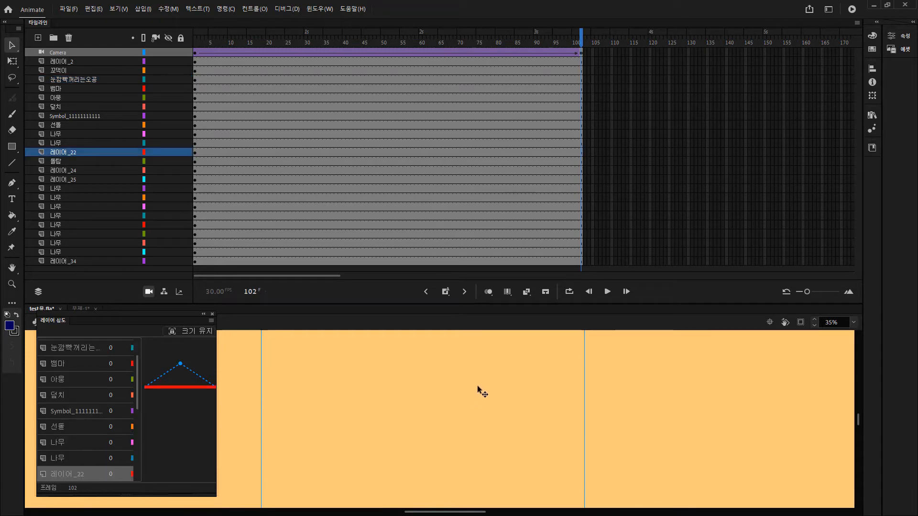
pyautogui.doubleClick(98, 51)
pyautogui.click(466, 436)
pyautogui.press('c')
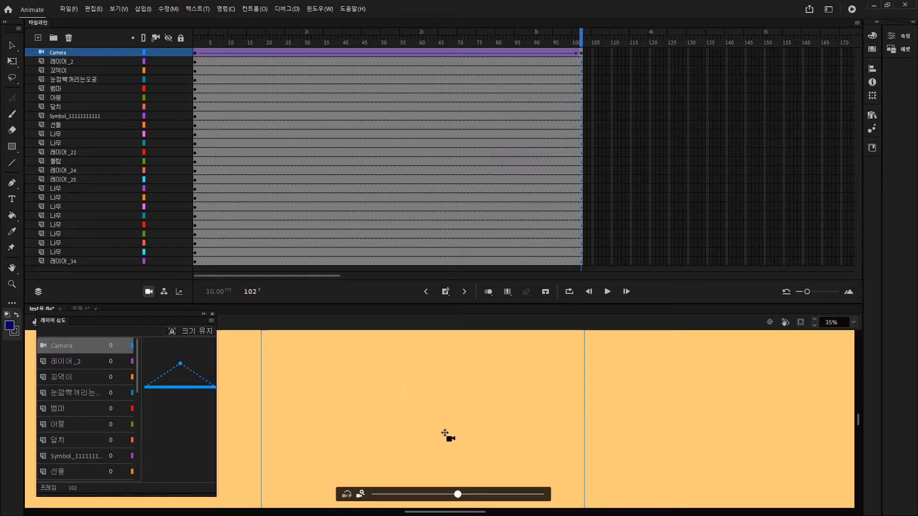
# At frame 102, pan the camera to the small white character on the horizon and zoom in until it fills the middle of the frame.
pyautogui.moveTo(399, 332); pyautogui.dragTo(468, 468)
pyautogui.moveTo(402, 362); pyautogui.dragTo(387, 422)
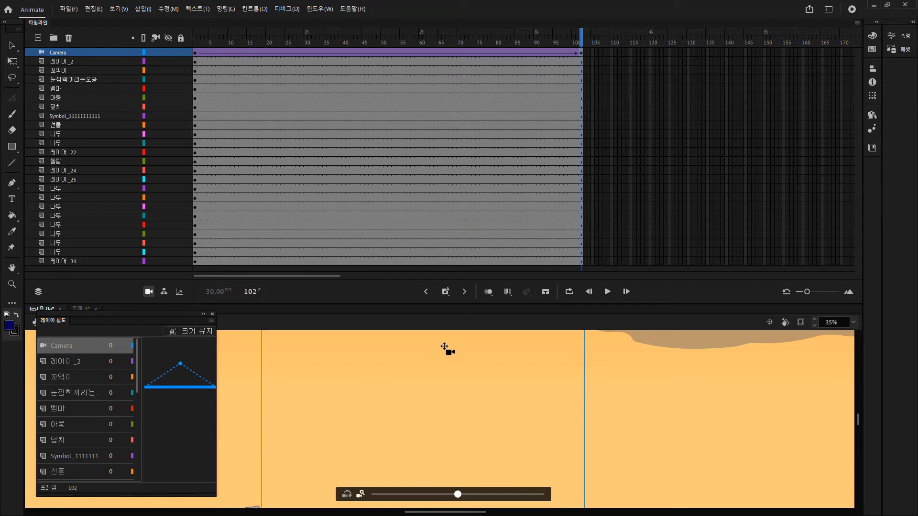
pyautogui.moveTo(446, 349); pyautogui.dragTo(484, 389)
pyautogui.moveTo(366, 324); pyautogui.dragTo(454, 453)
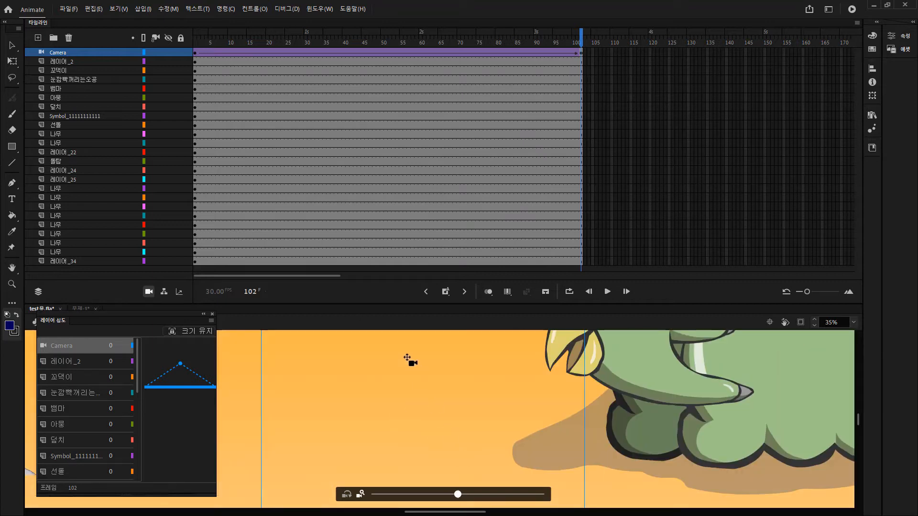
pyautogui.moveTo(409, 360); pyautogui.dragTo(402, 380)
pyautogui.moveTo(402, 428); pyautogui.dragTo(377, 365)
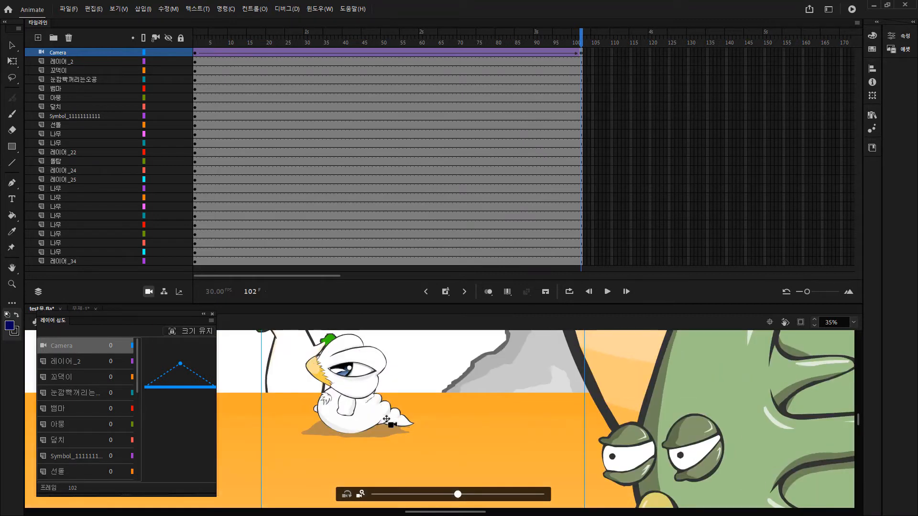
pyautogui.moveTo(386, 420); pyautogui.dragTo(325, 405)
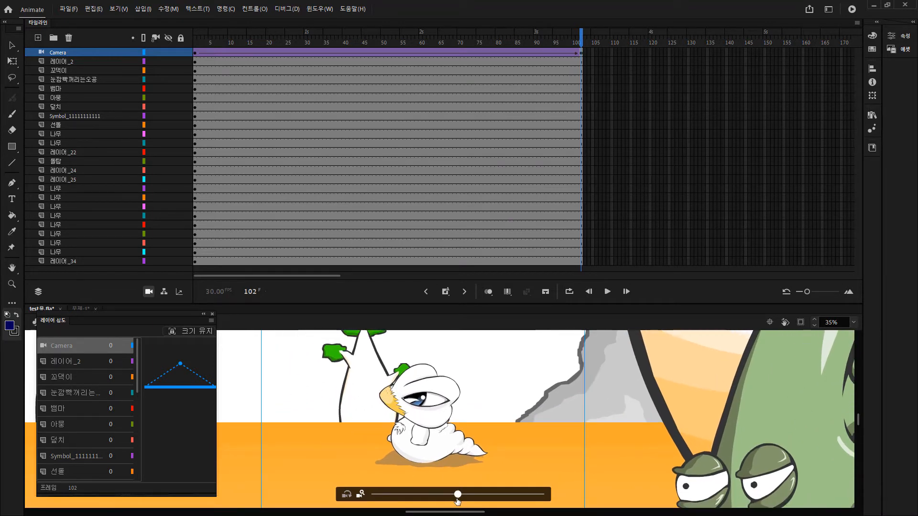
pyautogui.moveTo(463, 500); pyautogui.dragTo(527, 500)
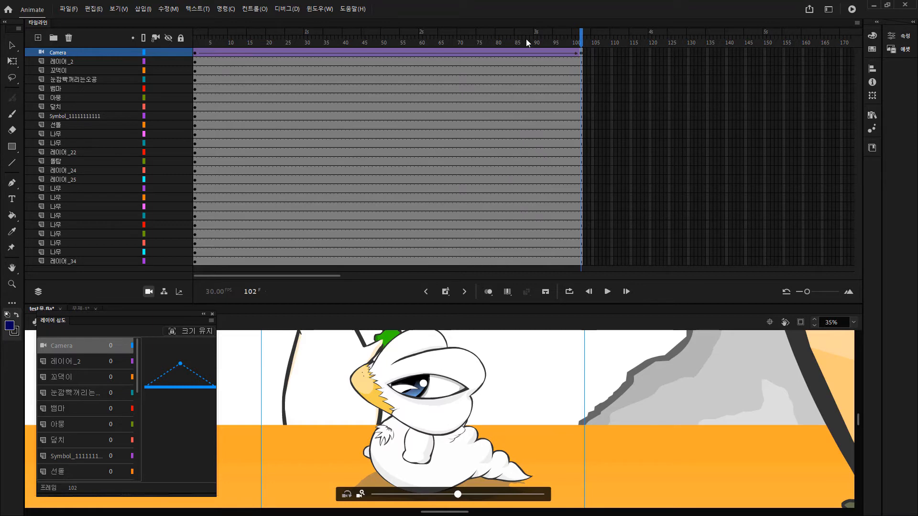
# Scrub the playhead through the camera zoom and stop at frame 75.
pyautogui.click(657, 152)
pyautogui.click(704, 179)
pyautogui.click(657, 170)
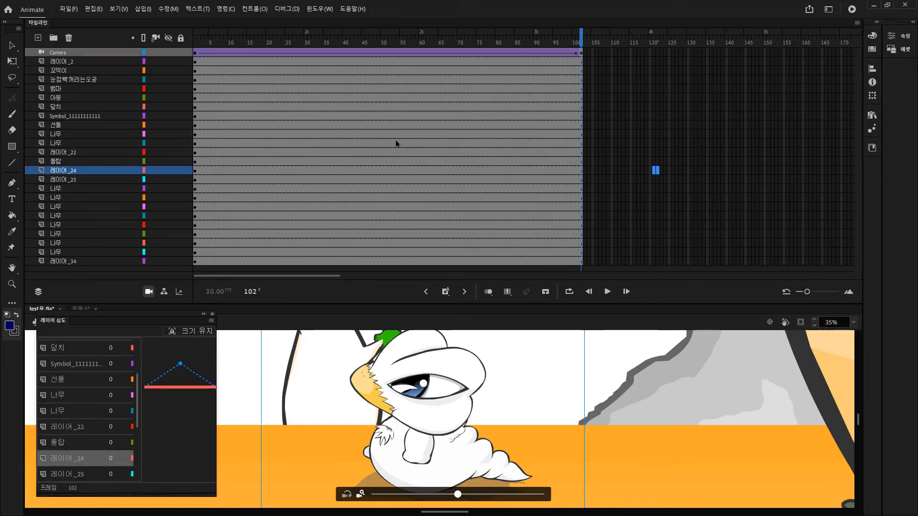
pyautogui.click(386, 134)
pyautogui.click(322, 140)
pyautogui.moveTo(213, 42); pyautogui.dragTo(477, 49)
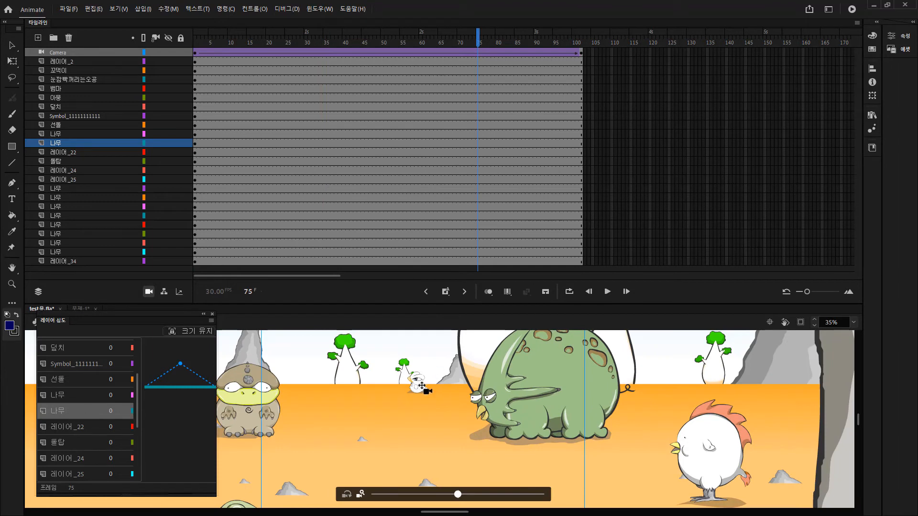
# With the Selection tool, scrub to frame 102 and select the enlarged white character, followed by the Camera layer.
pyautogui.click(12, 45)
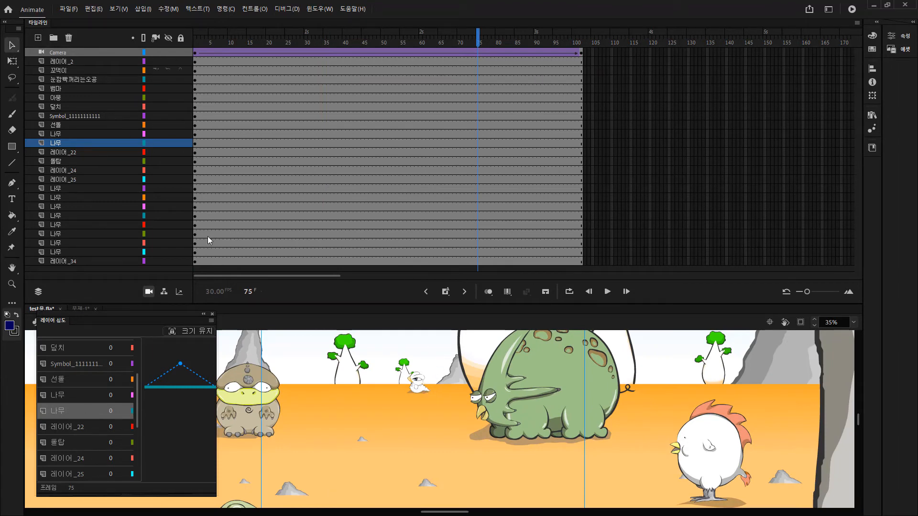
pyautogui.click(412, 377)
pyautogui.click(719, 197)
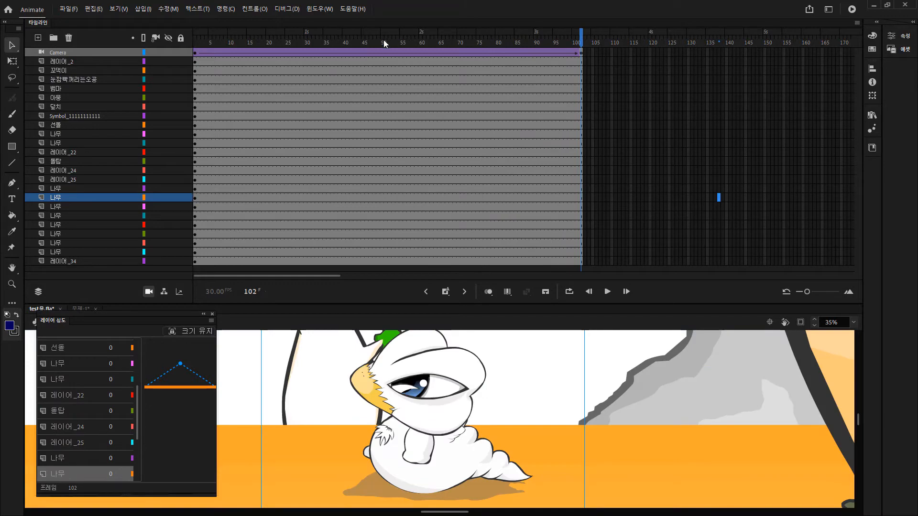
pyautogui.moveTo(383, 43); pyautogui.dragTo(583, 44)
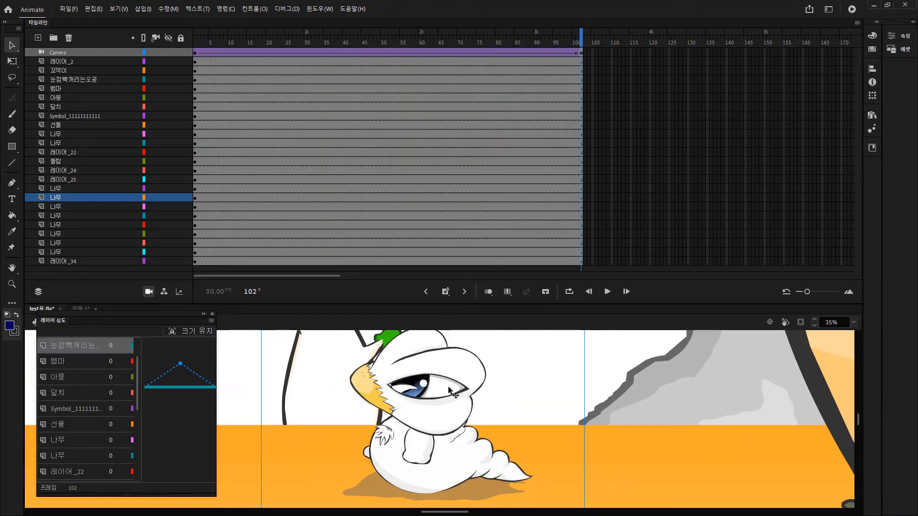
pyautogui.click(449, 389)
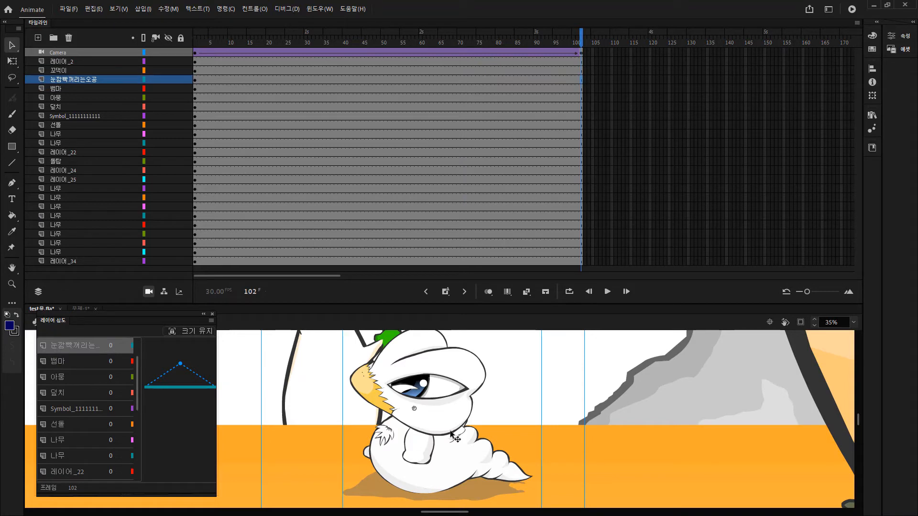
pyautogui.click(77, 54)
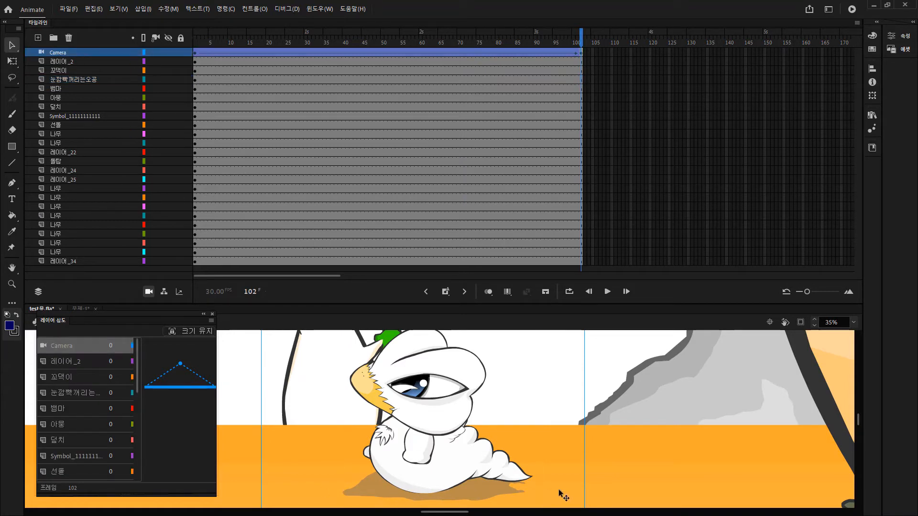
# Toggle the camera off and on at frame 102 to compare the full scene with the zoomed view.
pyautogui.click(147, 292)
pyautogui.click(148, 293)
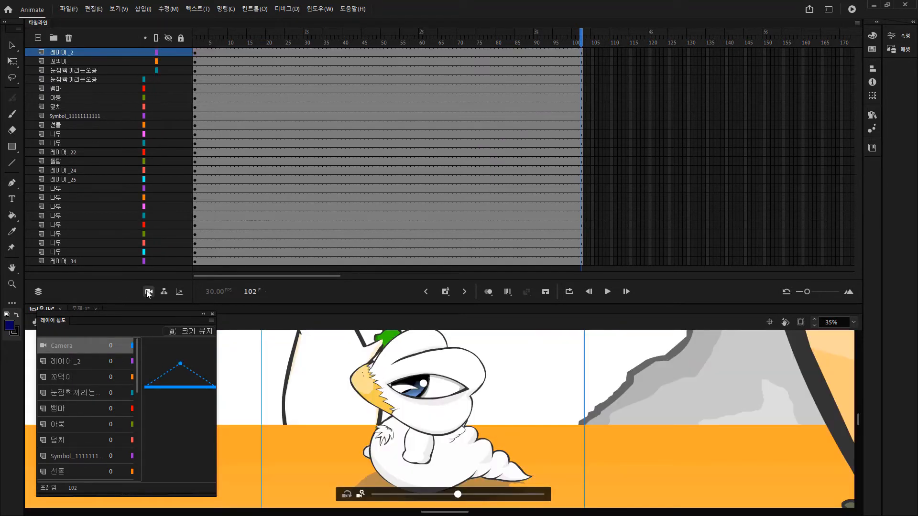
pyautogui.click(147, 293)
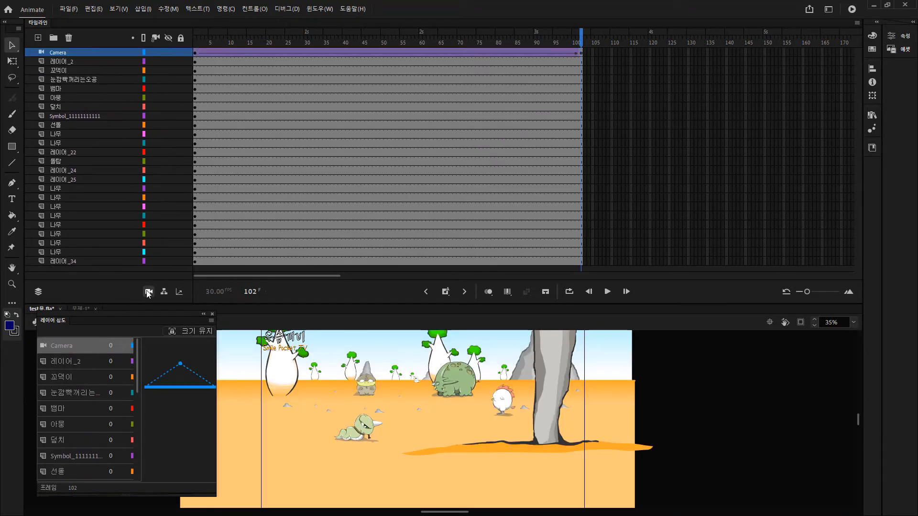
pyautogui.click(148, 293)
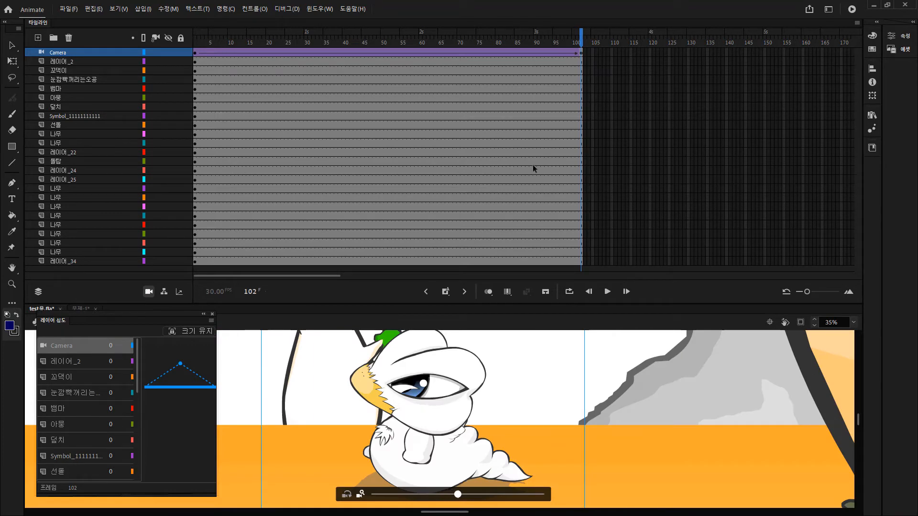
# Zoom the camera closer onto the white character's eye at frame 102 and scrub through the camera move, stopping at frame 55.
pyautogui.moveTo(498, 497); pyautogui.dragTo(574, 500)
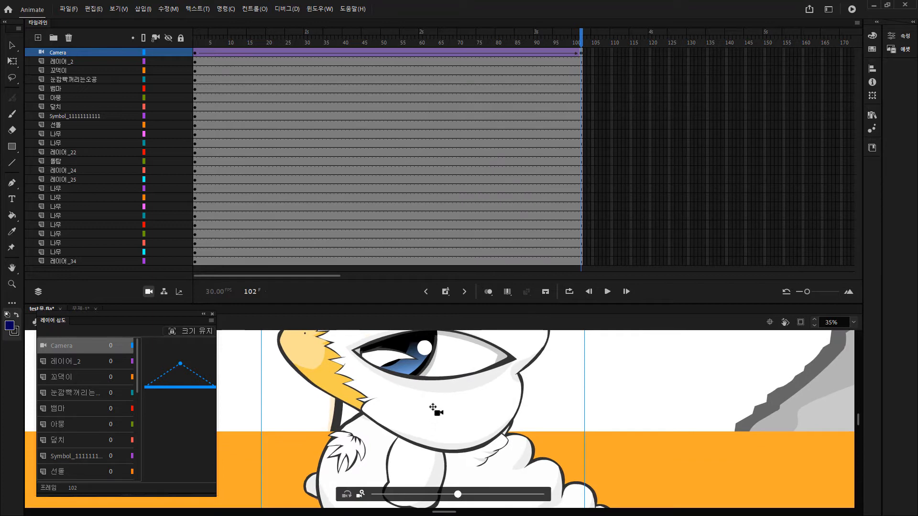
pyautogui.moveTo(433, 407); pyautogui.dragTo(432, 378)
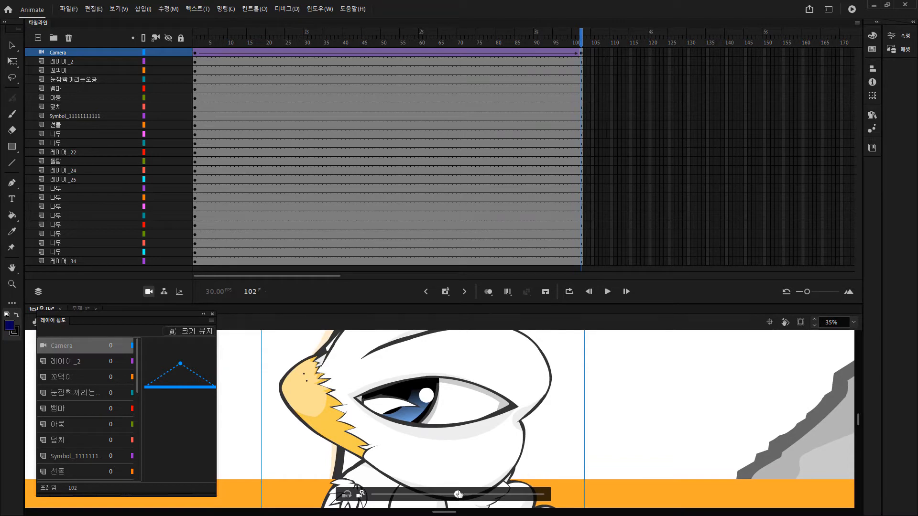
pyautogui.moveTo(458, 494); pyautogui.dragTo(569, 492)
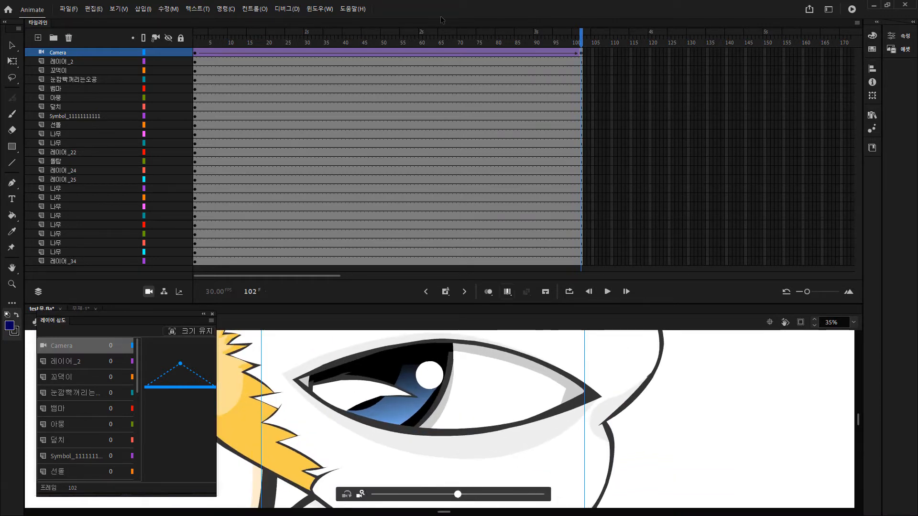
pyautogui.moveTo(432, 38); pyautogui.dragTo(454, 53)
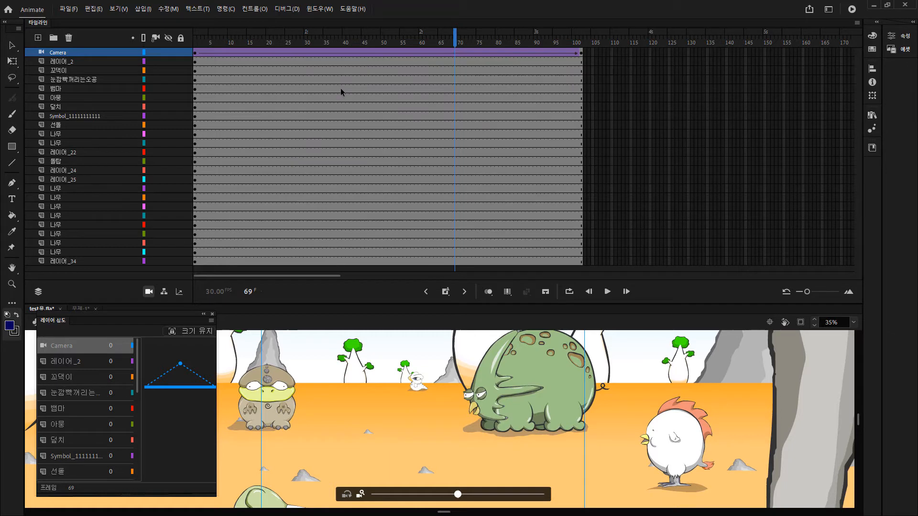
pyautogui.moveTo(348, 44); pyautogui.dragTo(400, 88)
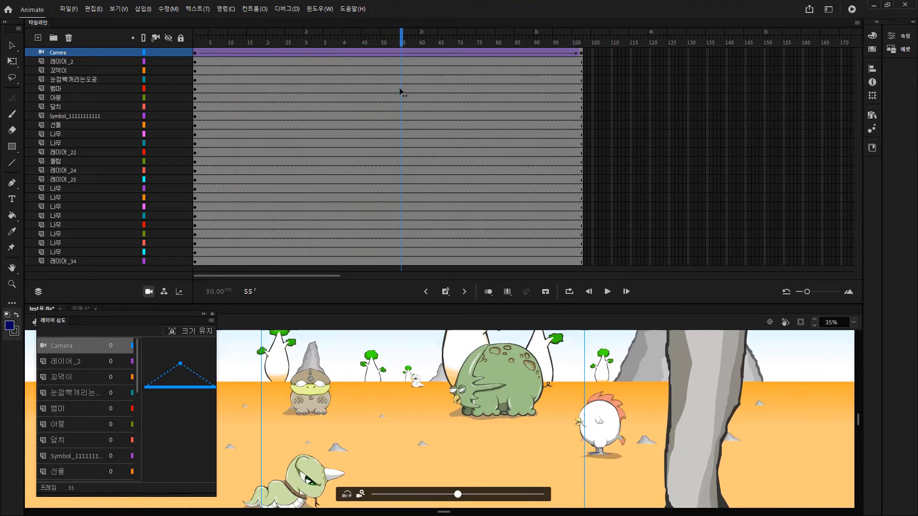
# Bring the 꼬댁이 layer closer to the camera at frame 49, setting its layer depth to about -85.
pyautogui.moveTo(400, 88); pyautogui.dragTo(379, 90)
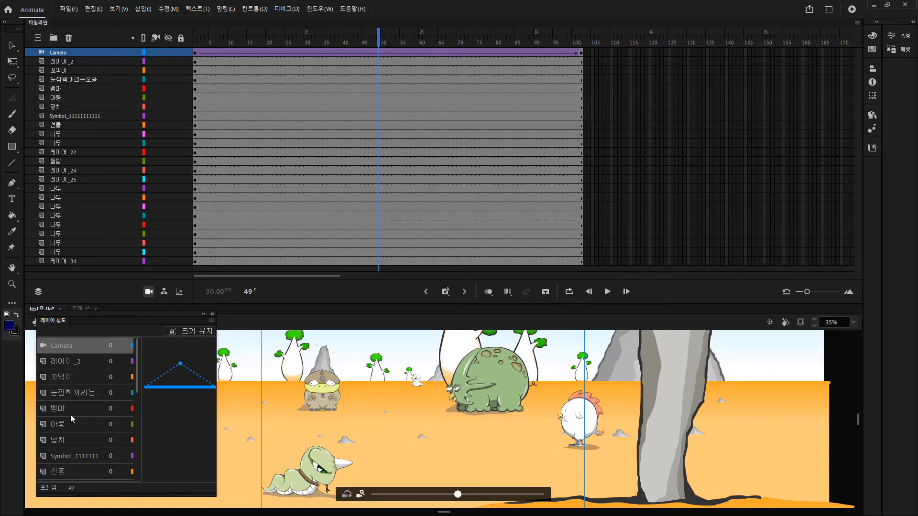
pyautogui.click(115, 367)
pyautogui.click(113, 380)
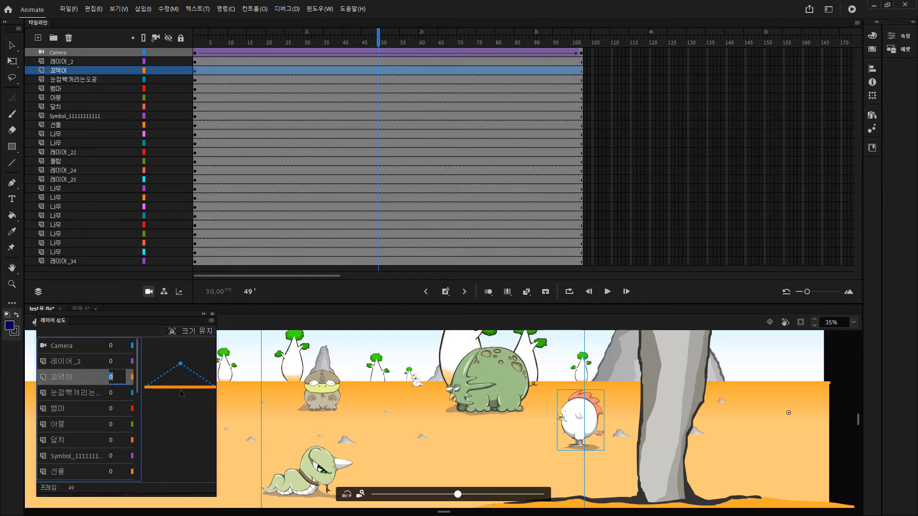
pyautogui.click(174, 407)
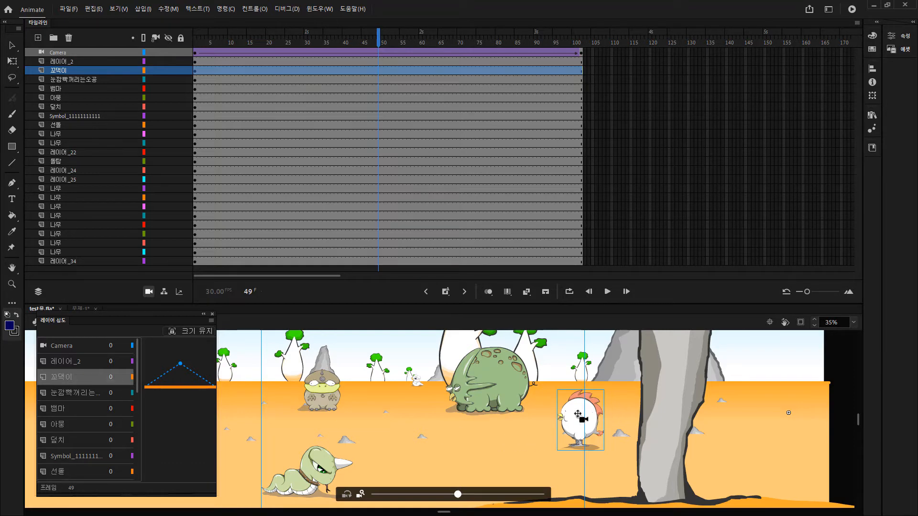
pyautogui.moveTo(189, 386); pyautogui.dragTo(148, 383)
pyautogui.click(115, 378)
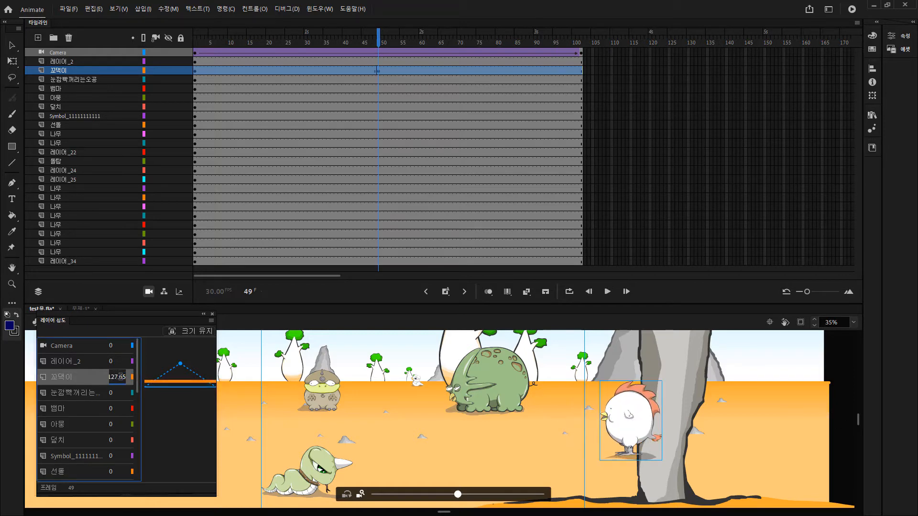
pyautogui.moveTo(171, 382)
pyautogui.mouseDown()
pyautogui.moveTo(171, 394)
pyautogui.moveTo(172, 386)
pyautogui.mouseUp()
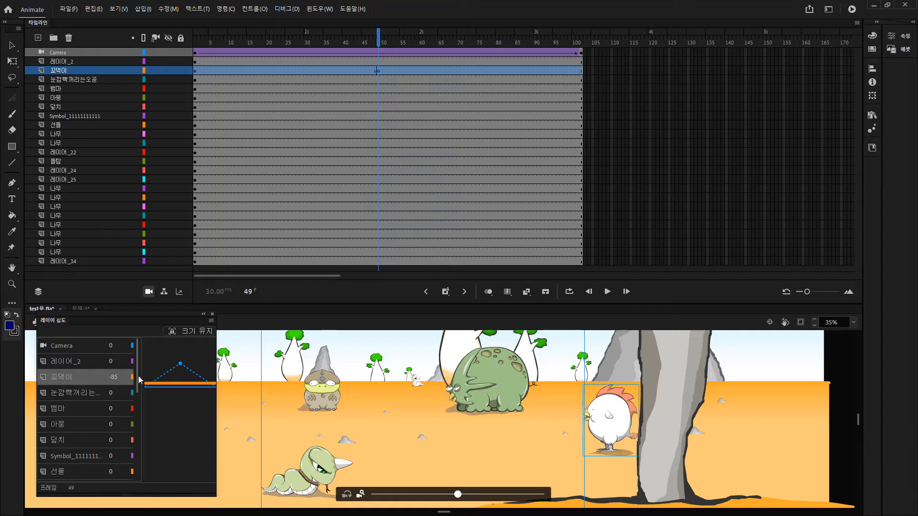
pyautogui.moveTo(113, 378); pyautogui.dragTo(114, 374)
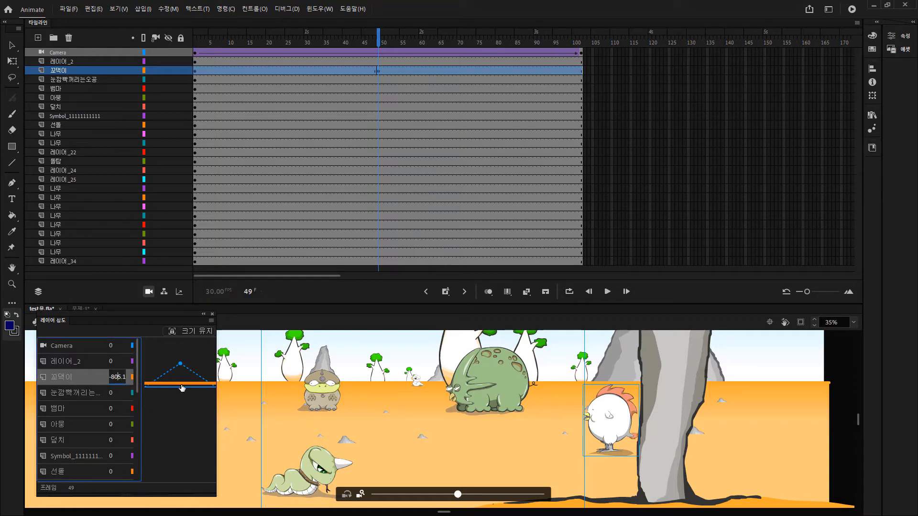
pyautogui.press('Return')
# Return the 꼬댁이 layer to its original depth and remove its keyframe at frame 49.
pyautogui.moveTo(187, 354); pyautogui.dragTo(193, 391)
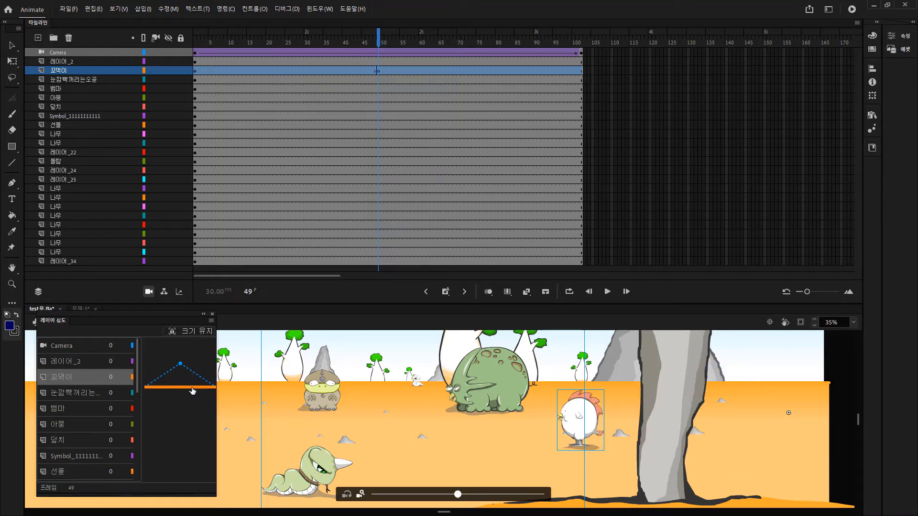
pyautogui.click(212, 314)
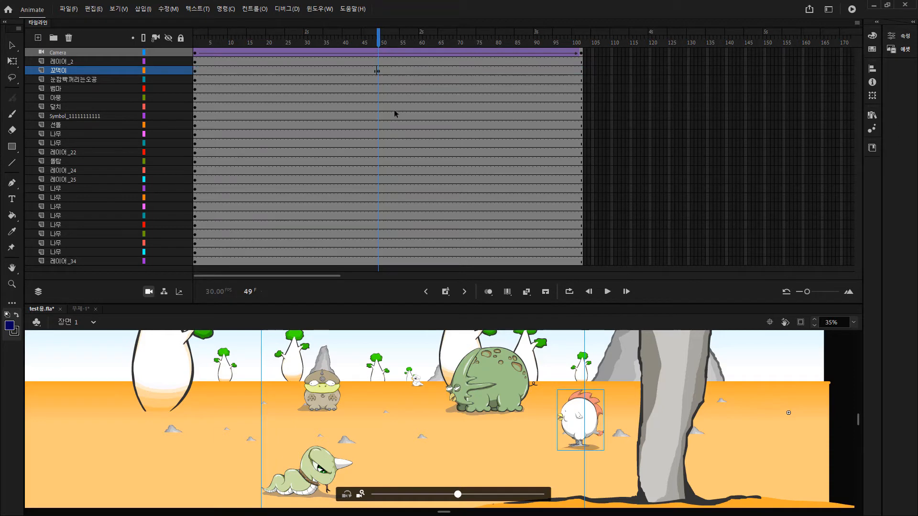
pyautogui.click(396, 113)
pyautogui.click(371, 97)
pyautogui.click(378, 72)
pyautogui.click(401, 116)
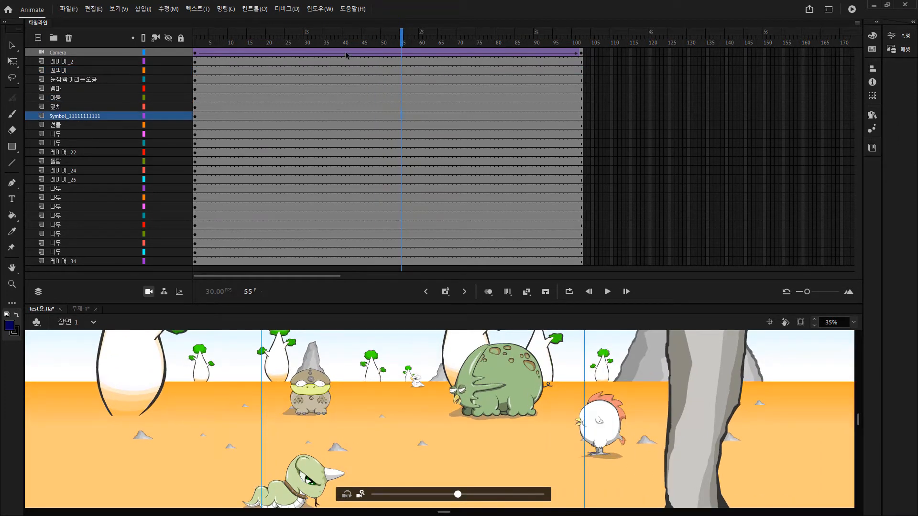
# Play the camera animation from frame 1 to review the zoom across the scene.
pyautogui.moveTo(340, 40); pyautogui.dragTo(195, 42)
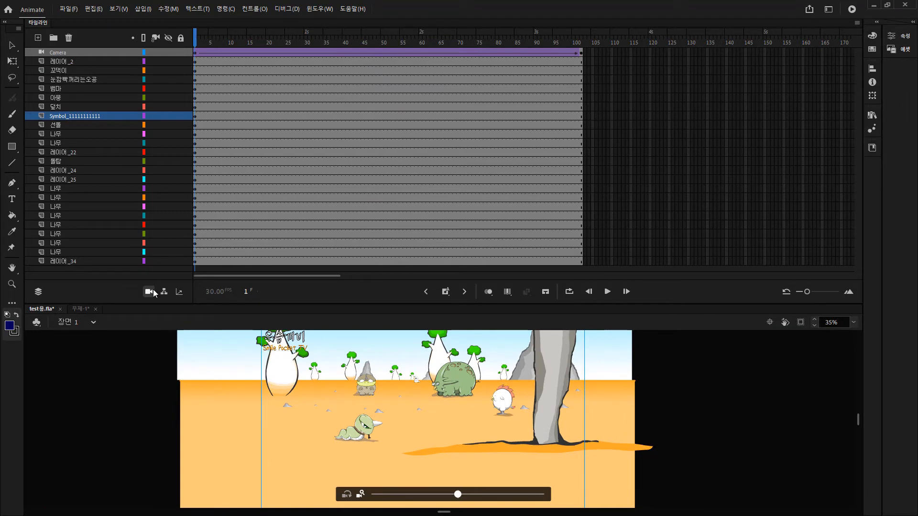
pyautogui.moveTo(205, 42); pyautogui.dragTo(64, 106)
pyautogui.press('Return')
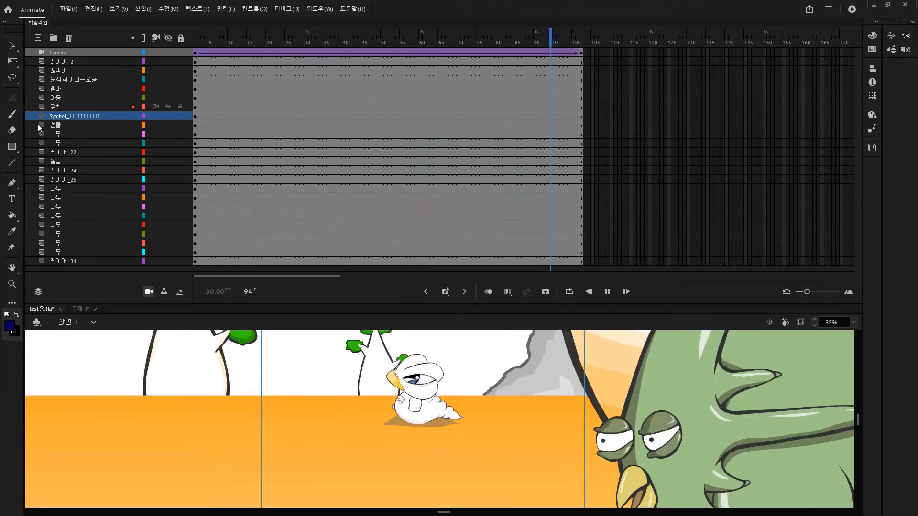
pyautogui.moveTo(377, 48); pyautogui.dragTo(184, 41)
pyautogui.click(378, 54)
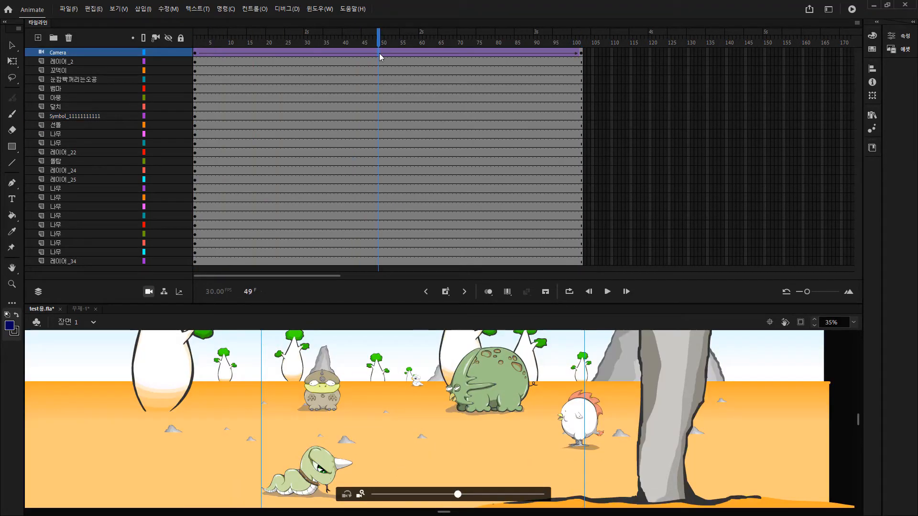
pyautogui.rightClick(379, 54)
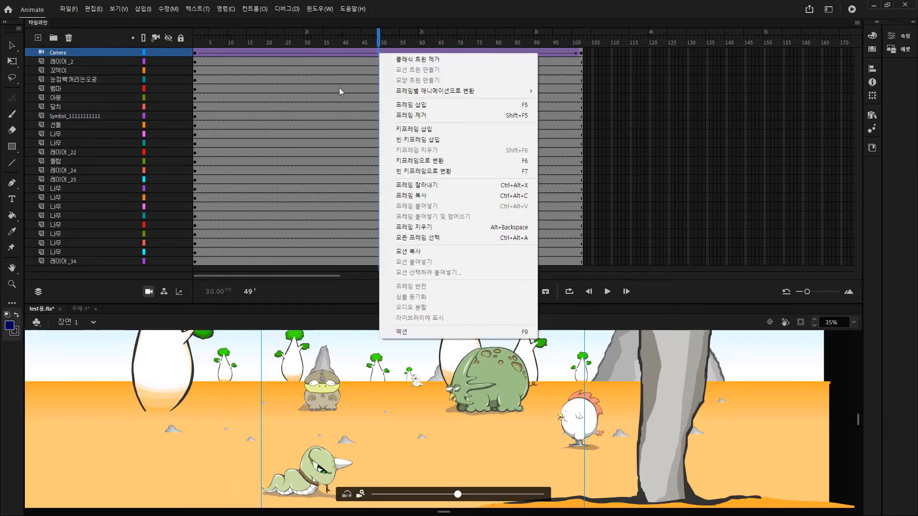
pyautogui.click(309, 107)
pyautogui.click(282, 152)
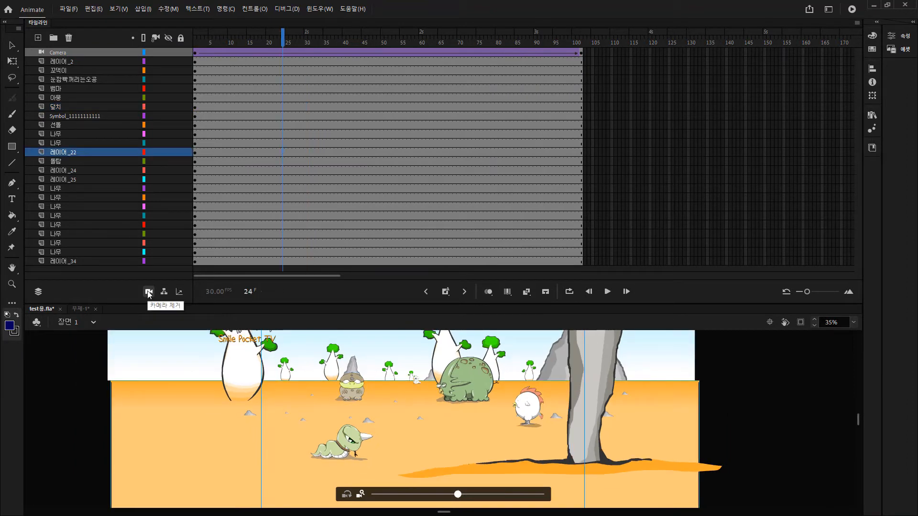
# Delete the Camera layer from the timeline.
pyautogui.click(351, 181)
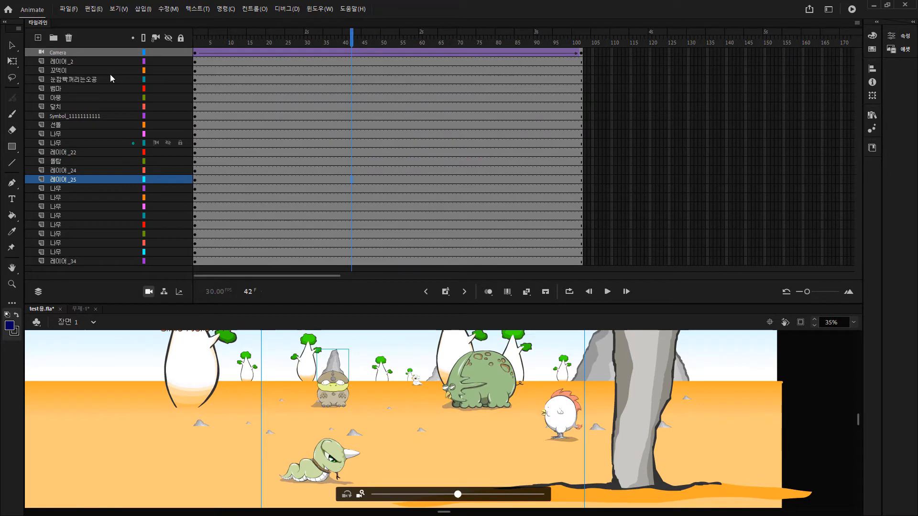
pyautogui.click(72, 53)
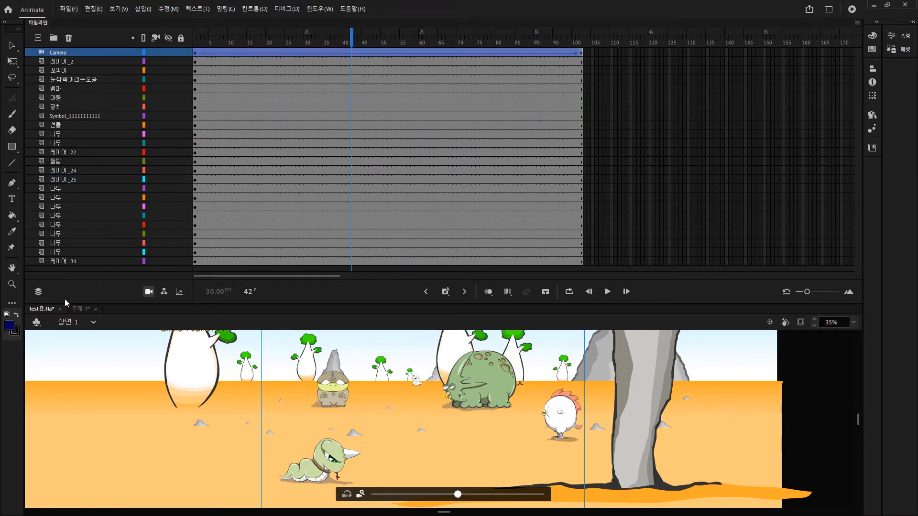
pyautogui.click(69, 39)
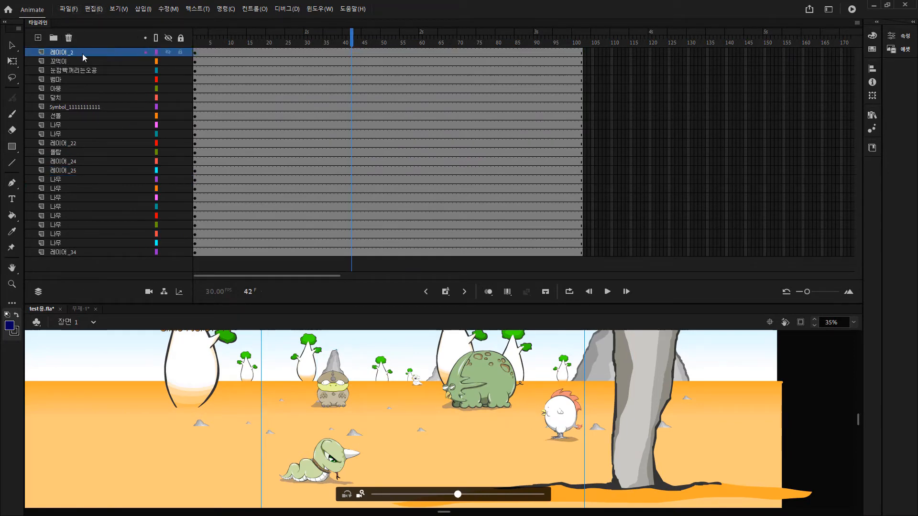
# Go to frame 3, select the 나무 layer directly below 선돌 and show the timeline's layer parenting view.
pyautogui.click(317, 116)
pyautogui.moveTo(315, 44); pyautogui.dragTo(219, 127)
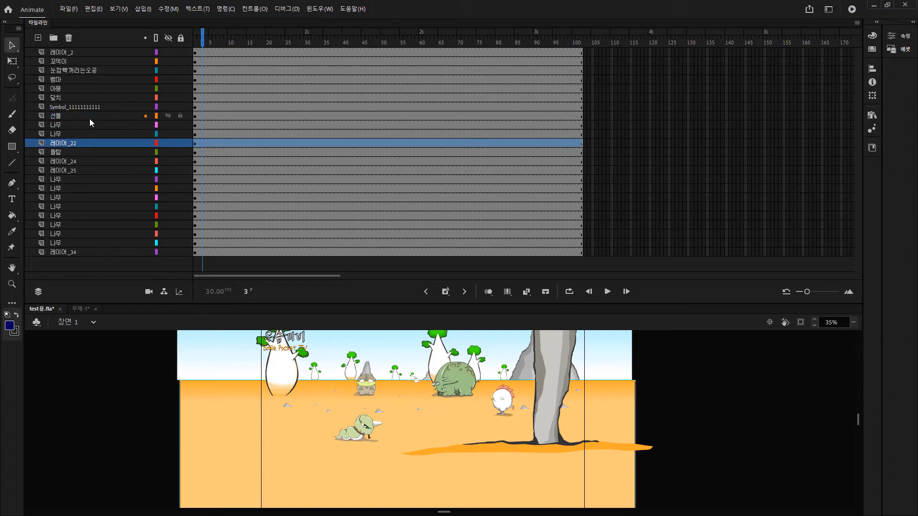
pyautogui.click(91, 125)
pyautogui.click(165, 292)
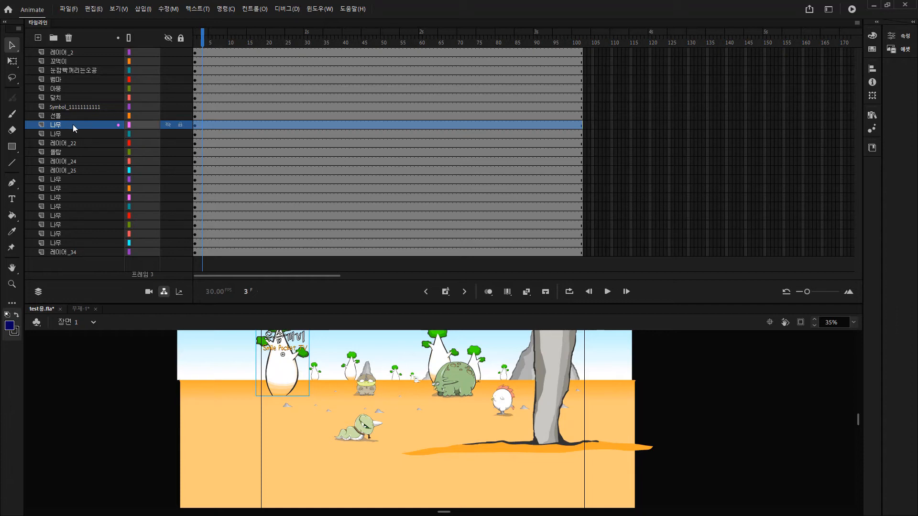
# Try parenting the 나무 layer below 선돌 to 선돌 at frame 3, compare with frame 1, and undo it.
pyautogui.click(141, 127)
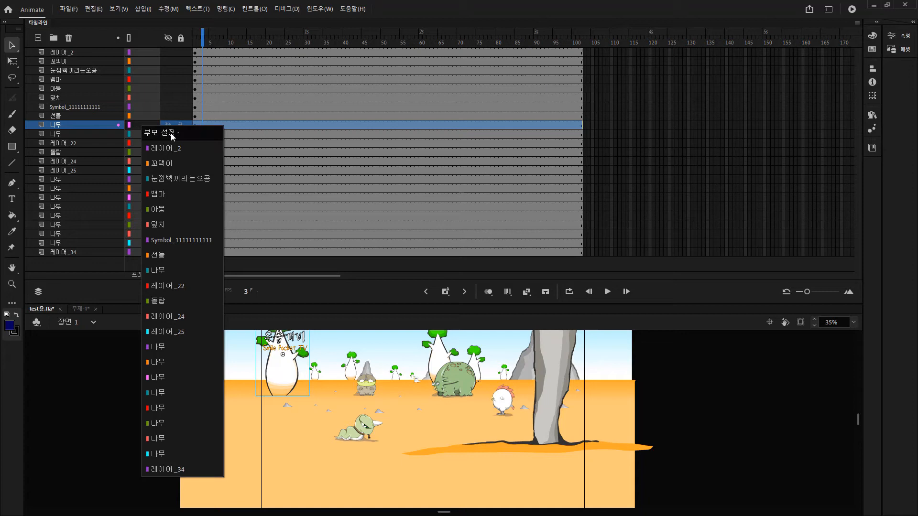
pyautogui.click(162, 256)
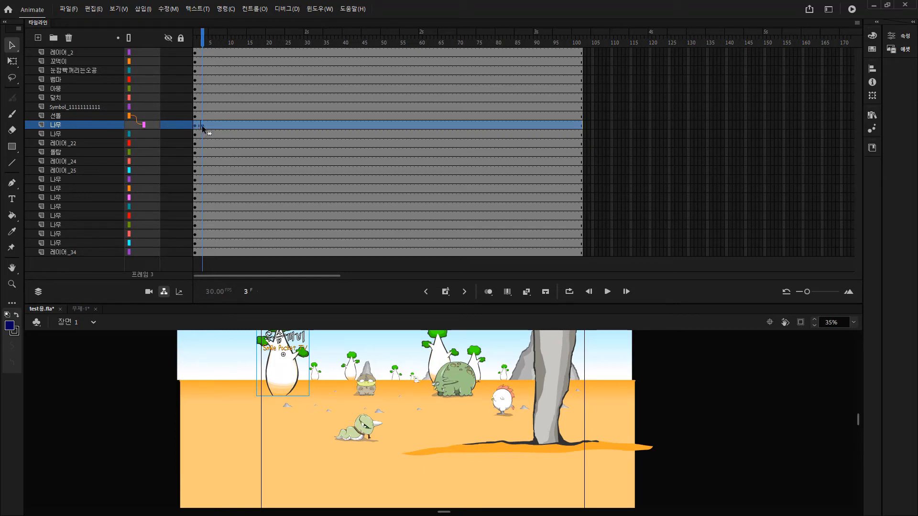
pyautogui.moveTo(202, 37); pyautogui.dragTo(190, 32)
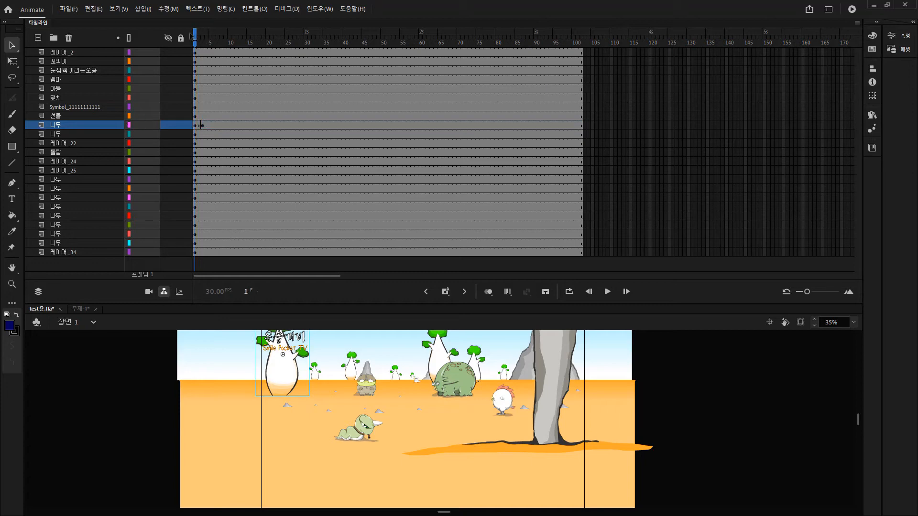
pyautogui.click(202, 126)
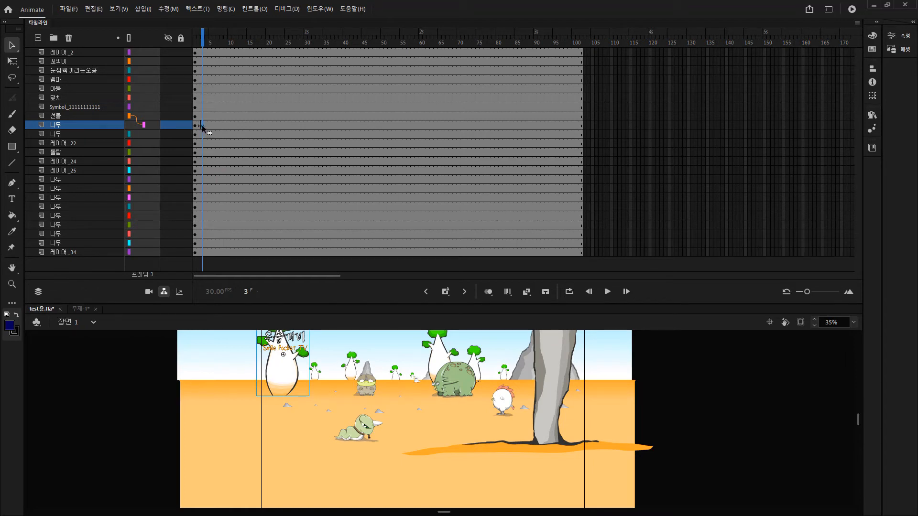
pyautogui.hotkey('ctrl', 'z')
pyautogui.hotkey('ctrl', 'z')
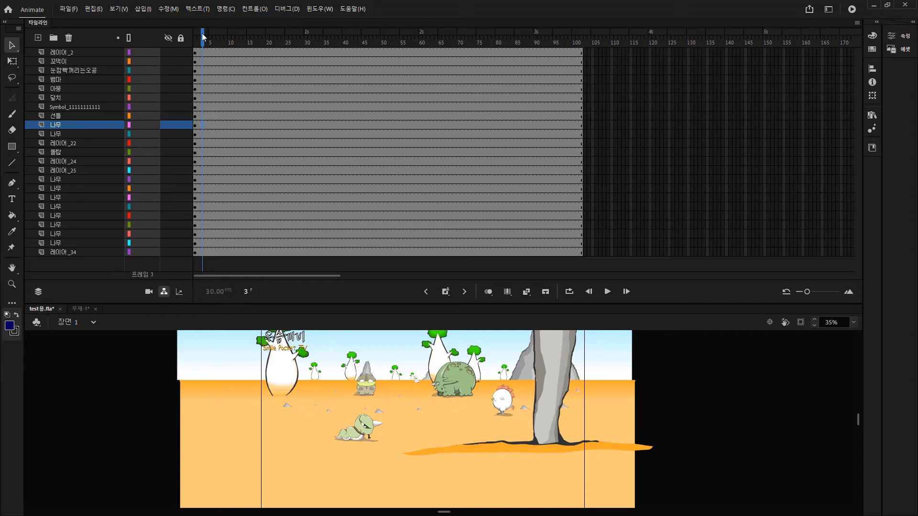
# At frame 1, set 선돌 as the parent of the 나무 layer directly below it.
pyautogui.moveTo(202, 39); pyautogui.dragTo(190, 36)
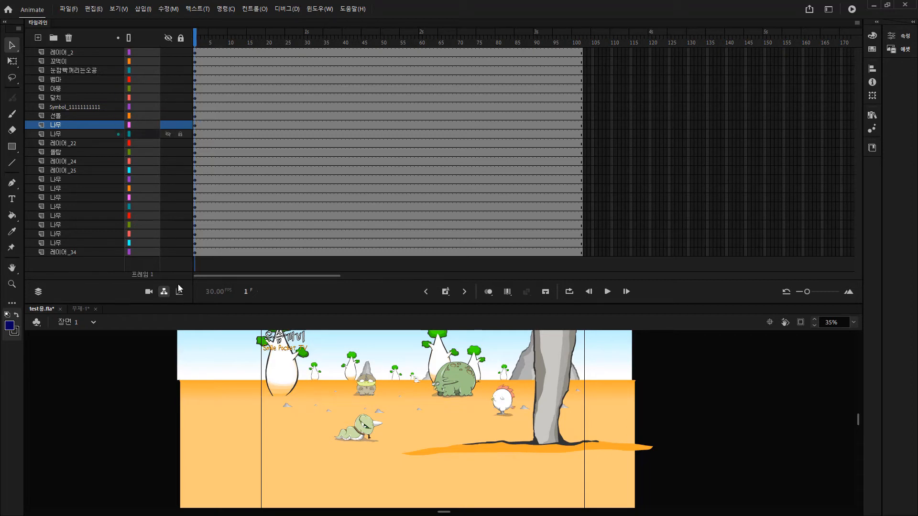
pyautogui.click(142, 127)
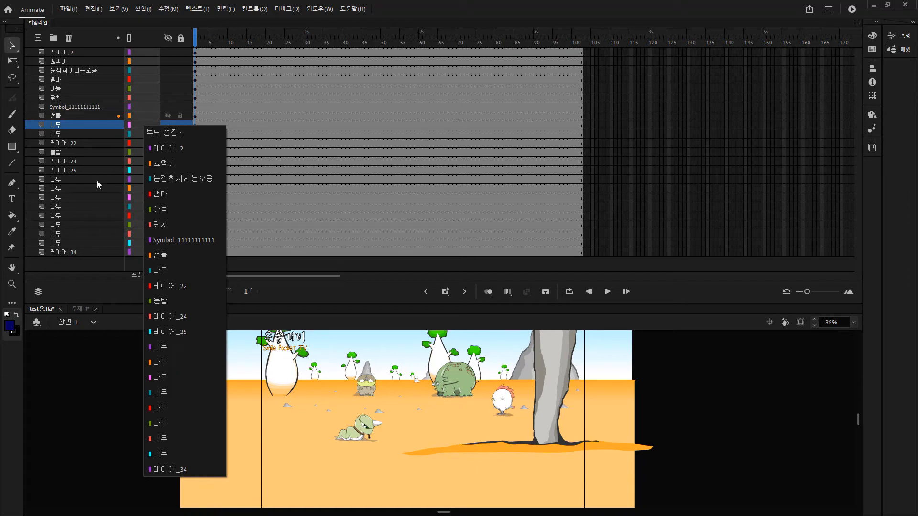
pyautogui.click(160, 254)
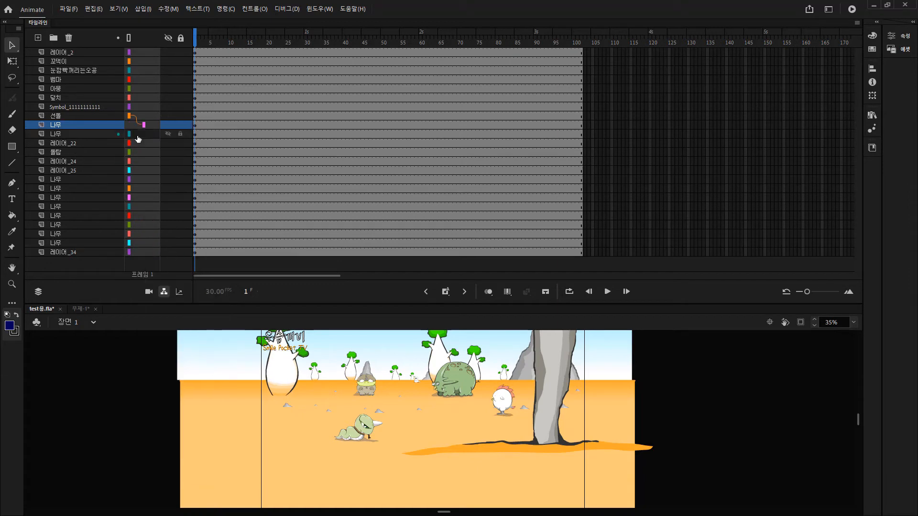
pyautogui.click(68, 117)
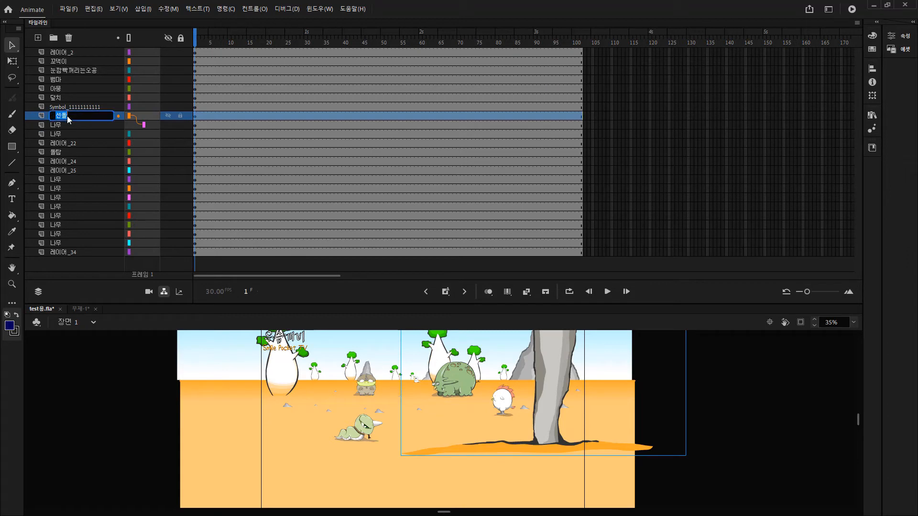
pyautogui.click(67, 125)
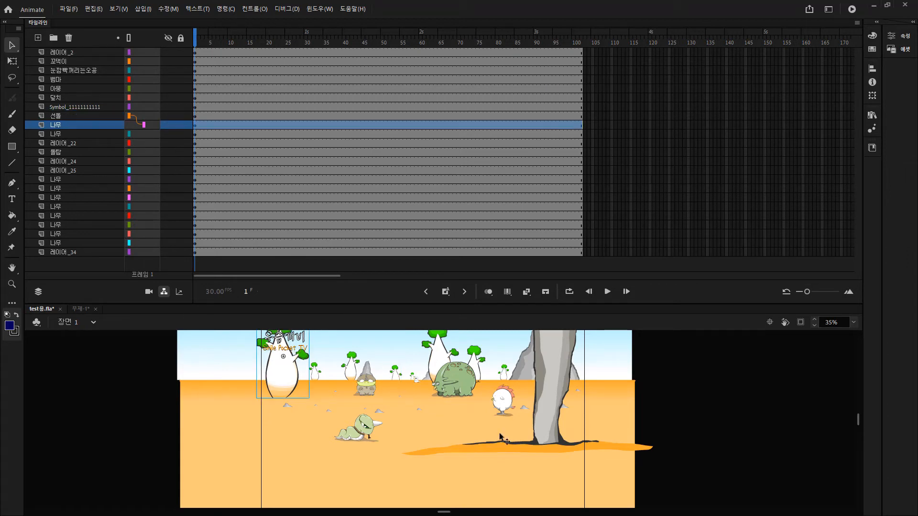
pyautogui.click(548, 412)
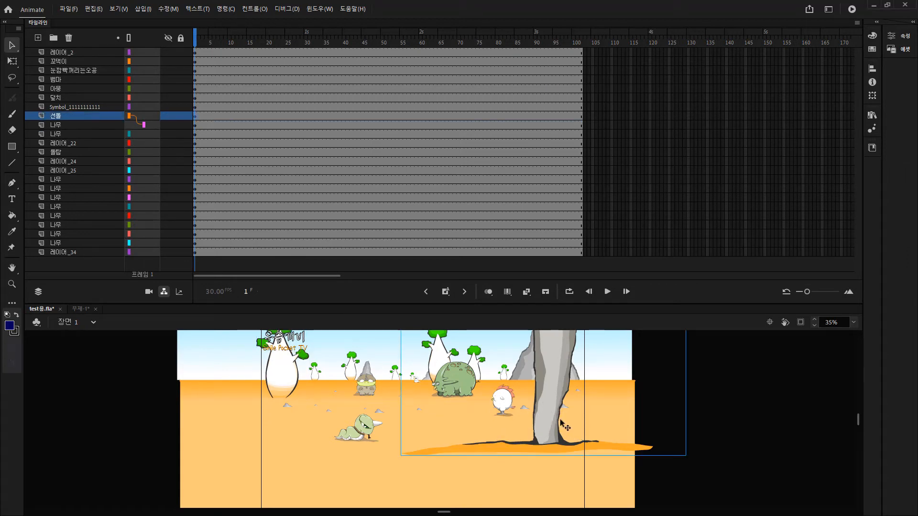
pyautogui.scroll(3, 563, 424)
pyautogui.scroll(-3, 563, 425)
pyautogui.scroll(2, 551, 403)
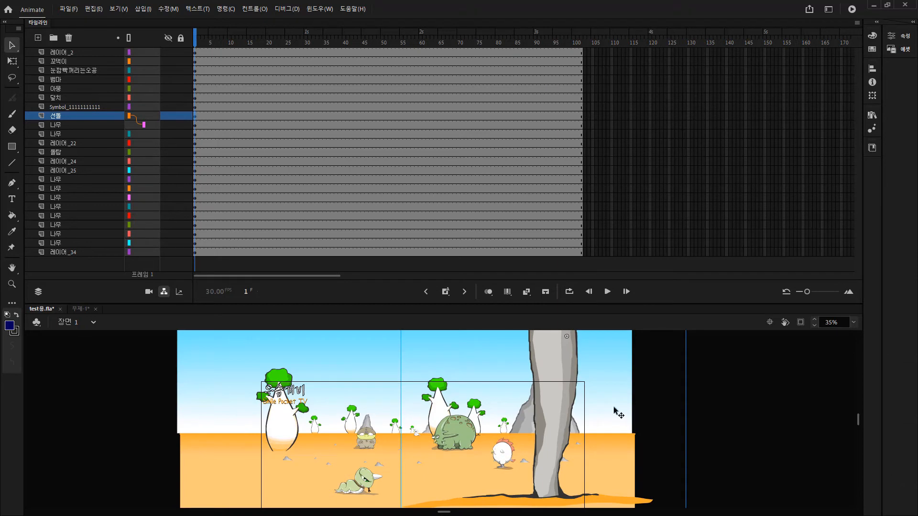
pyautogui.scroll(-2, 623, 397)
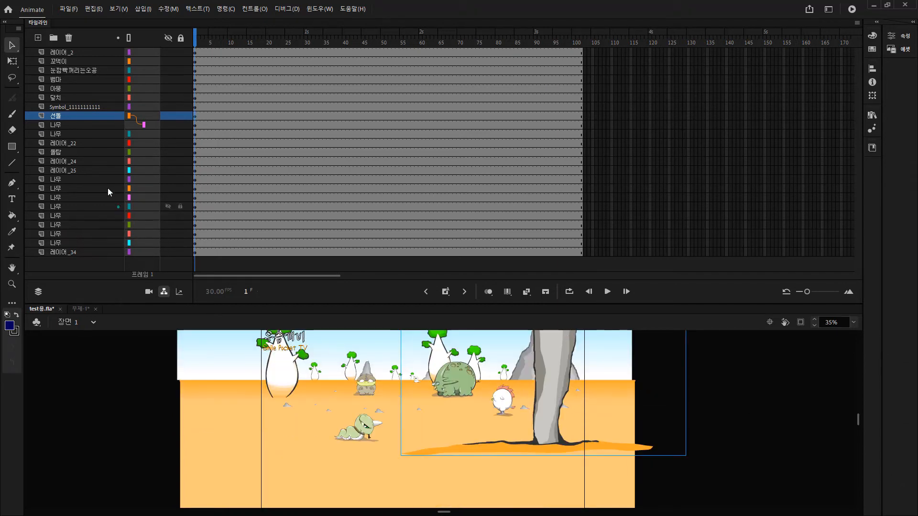
# Move the child tree on its own across the stage, leaving it slightly right of and below its original spot.
pyautogui.click(282, 366)
pyautogui.moveTo(283, 368); pyautogui.dragTo(324, 394)
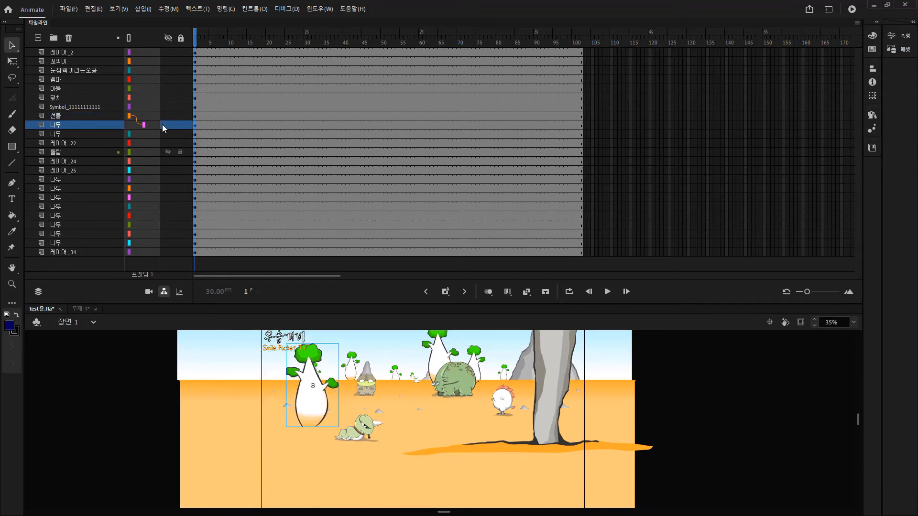
pyautogui.moveTo(304, 404); pyautogui.dragTo(595, 402)
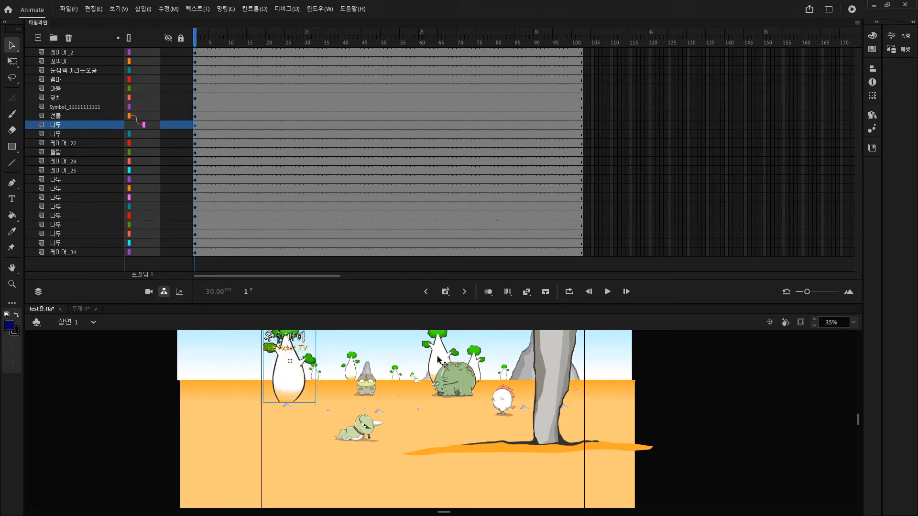
pyautogui.moveTo(286, 378); pyautogui.dragTo(291, 396)
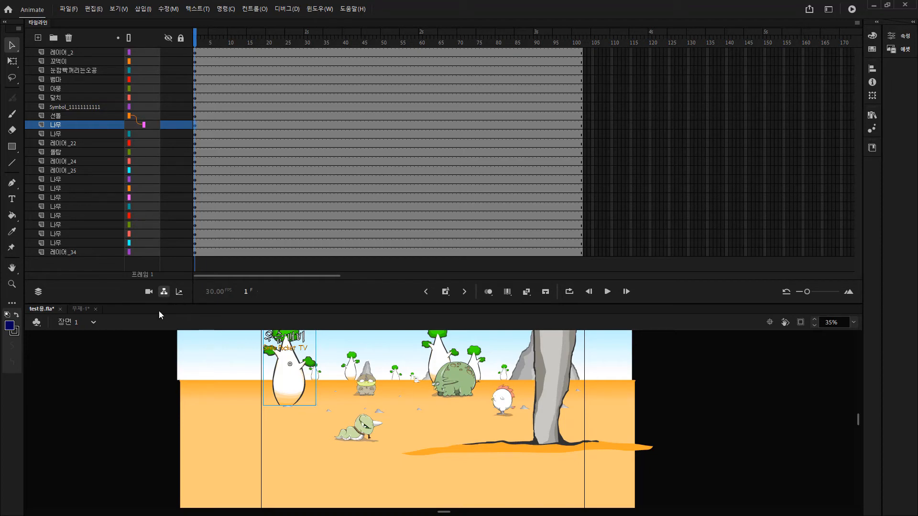
# Remove the 선돌 parent from the 나무 layer directly below it.
pyautogui.click(120, 389)
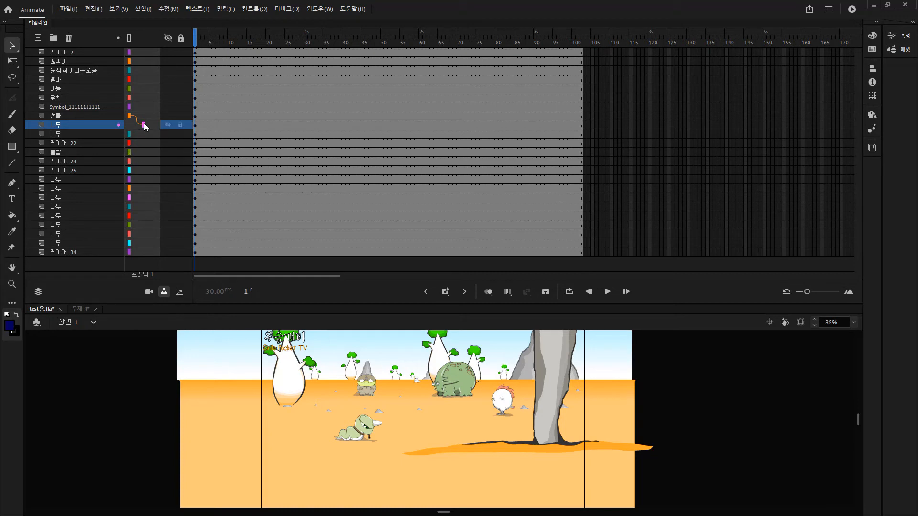
pyautogui.rightClick(144, 125)
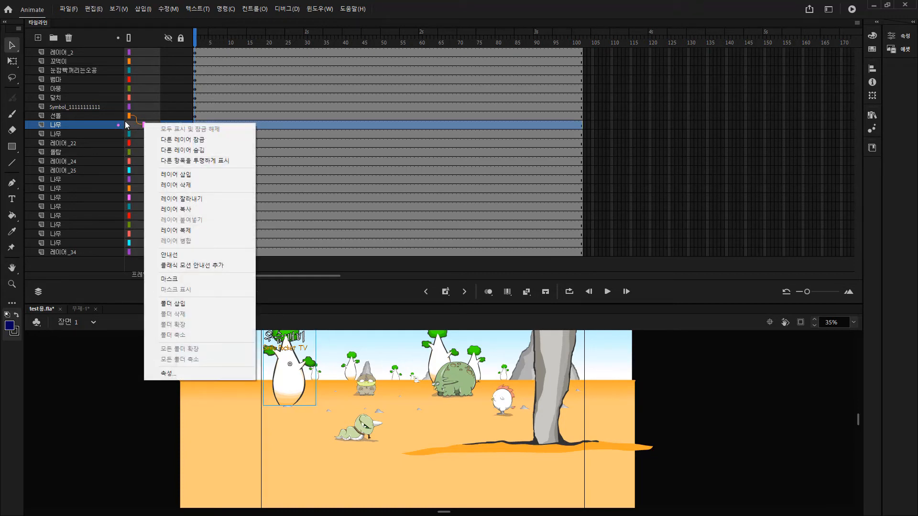
pyautogui.click(136, 127)
pyautogui.click(138, 126)
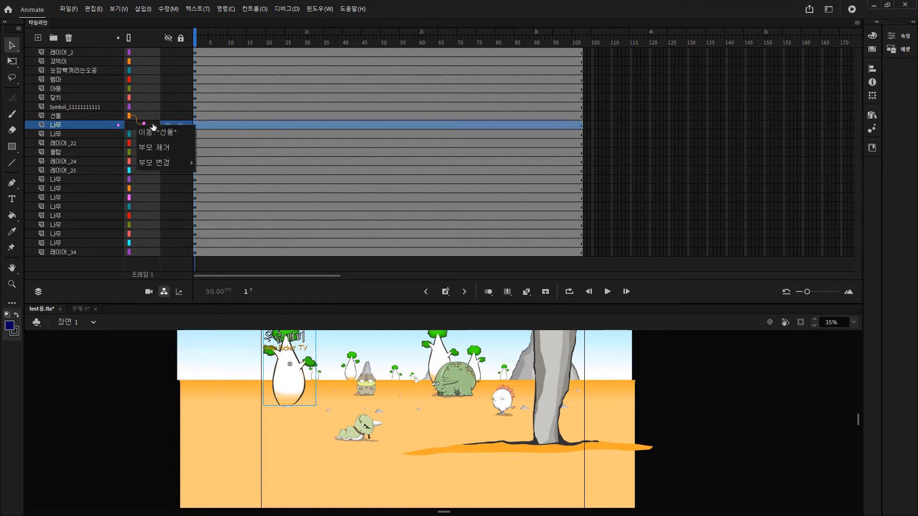
pyautogui.click(162, 148)
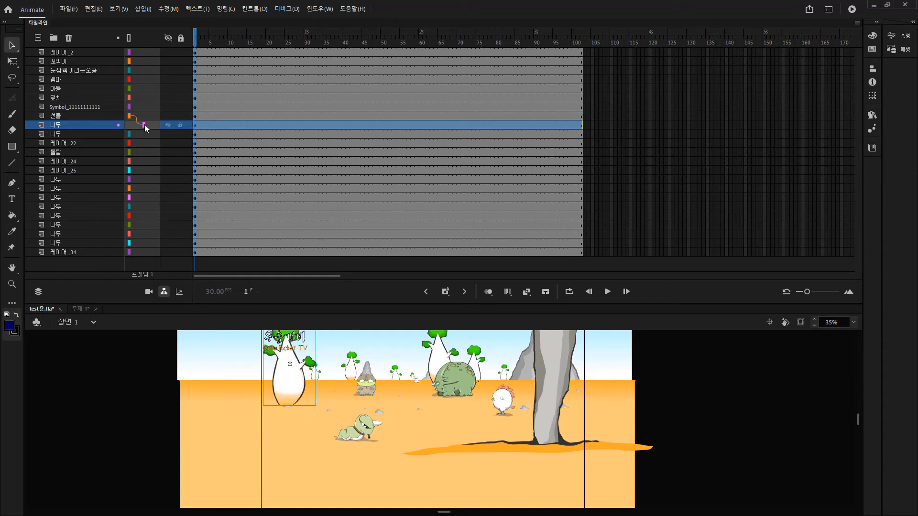
pyautogui.click(145, 128)
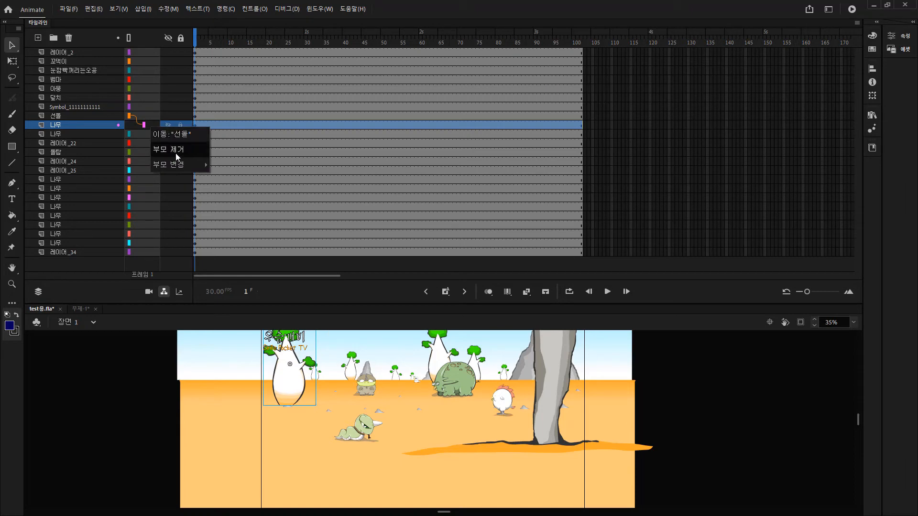
pyautogui.click(176, 149)
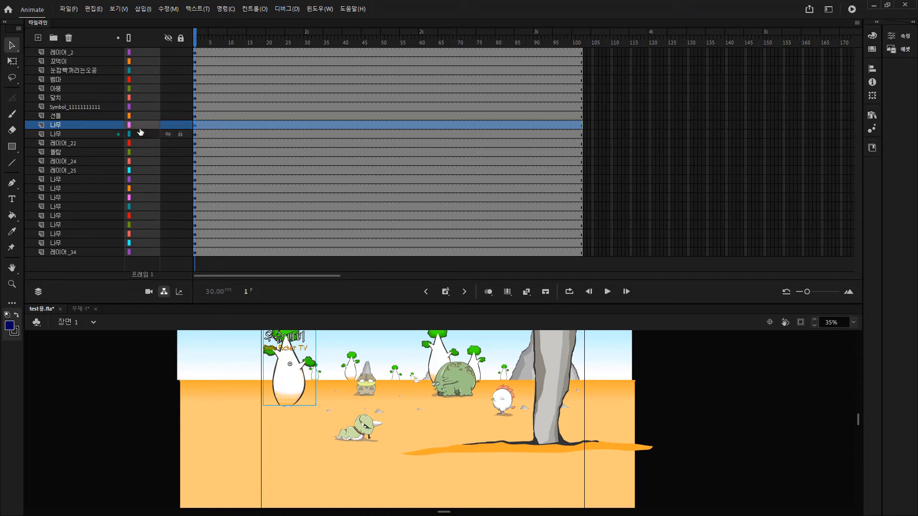
# Go to frame 15 and scrub the timeline forward past frame 41.
pyautogui.click(321, 169)
pyautogui.click(248, 125)
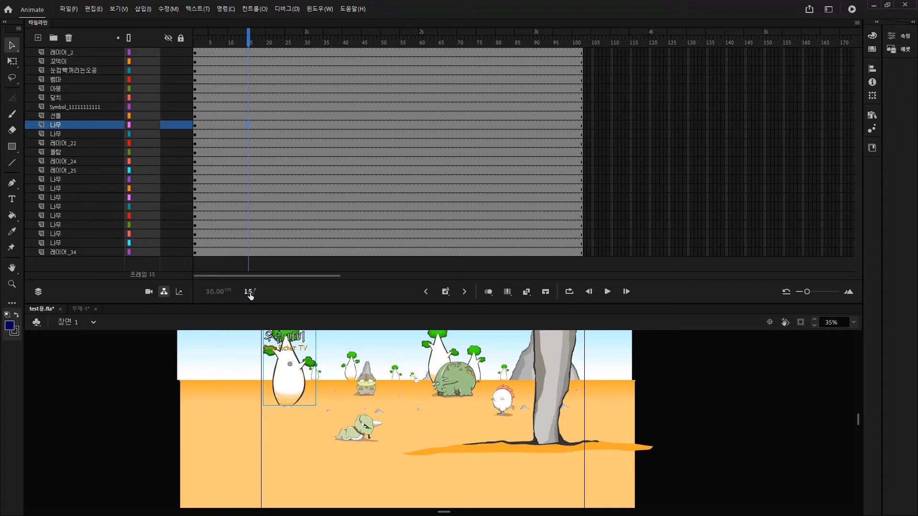
pyautogui.click(249, 39)
pyautogui.moveTo(249, 40); pyautogui.dragTo(348, 40)
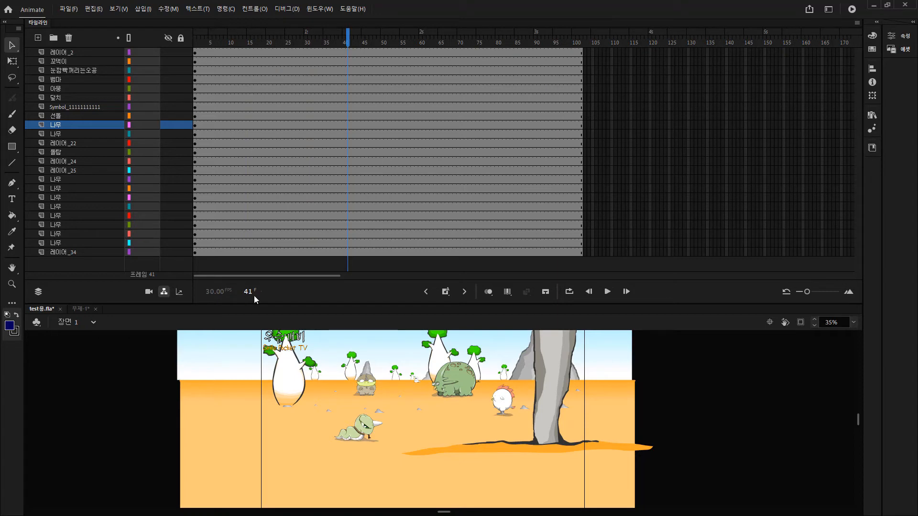
pyautogui.moveTo(349, 40); pyautogui.dragTo(371, 39)
# Insert a keyframe at frame 40 and a blank keyframe at about frame 72 on the 범마 layer.
pyautogui.click(425, 292)
pyautogui.click(344, 79)
pyautogui.press('F6')
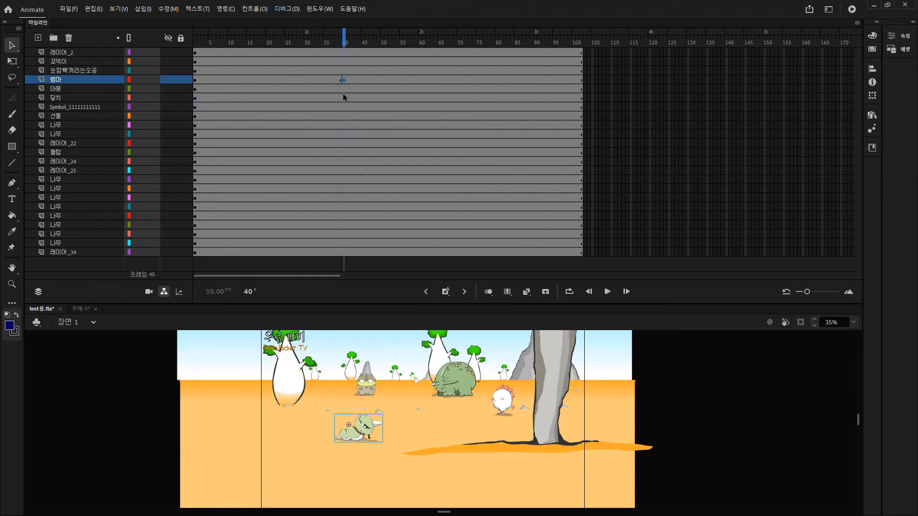
pyautogui.click(466, 81)
pyautogui.press('F7')
# Add more blank keyframes on the 범마 layer at about frames 93, 87 and 77.
pyautogui.click(508, 115)
pyautogui.click(467, 79)
pyautogui.click(549, 74)
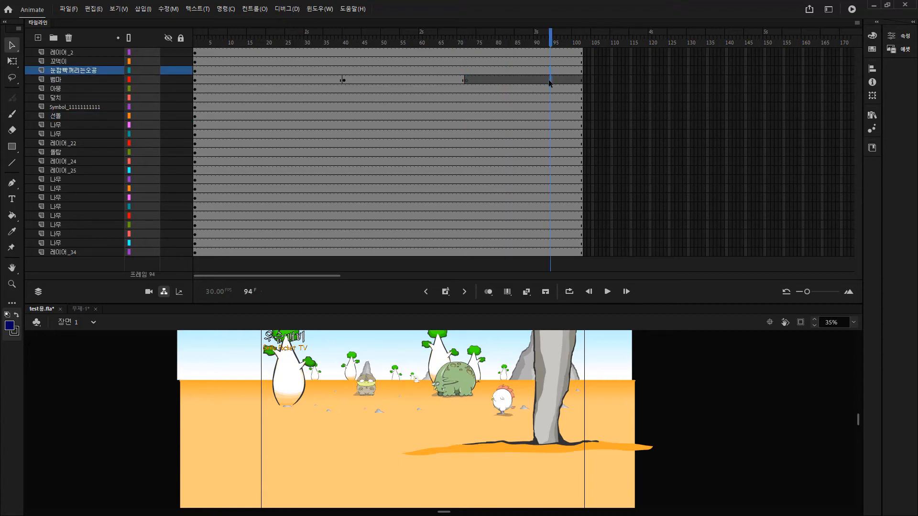
pyautogui.click(549, 80)
pyautogui.click(526, 105)
pyautogui.click(546, 80)
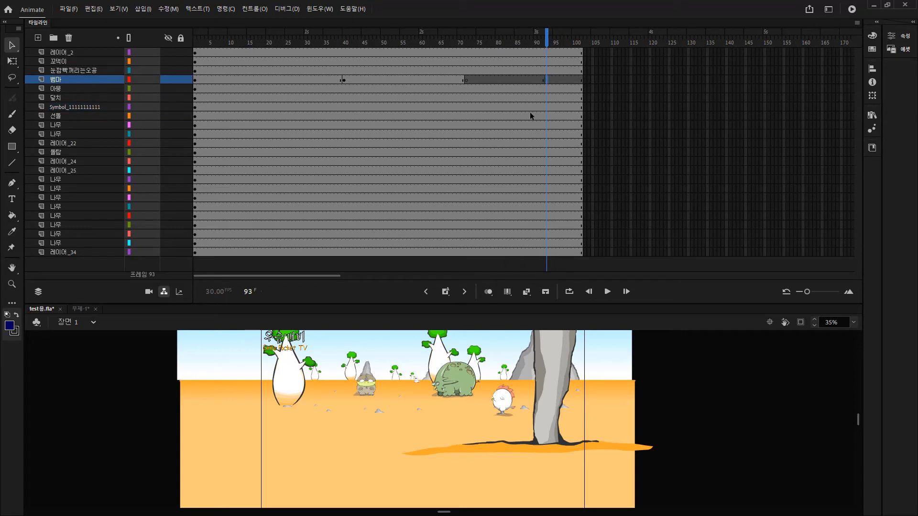
pyautogui.click(529, 115)
pyautogui.click(529, 134)
pyautogui.click(546, 81)
pyautogui.click(562, 80)
pyautogui.click(523, 80)
pyautogui.click(485, 79)
pyautogui.click(537, 102)
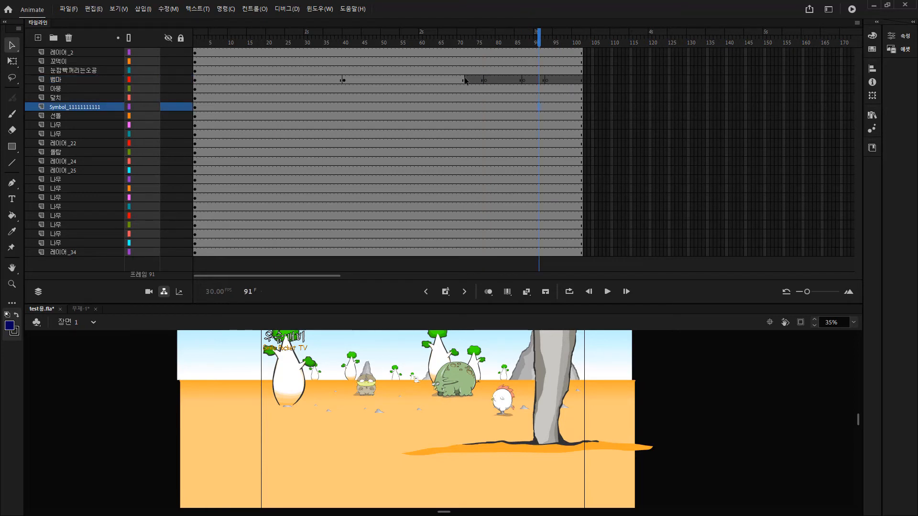
# Step back and forth through the keyframes of the 범마 layer, finishing at frame 1.
pyautogui.click(489, 83)
pyautogui.click(424, 290)
pyautogui.click(424, 291)
pyautogui.click(425, 290)
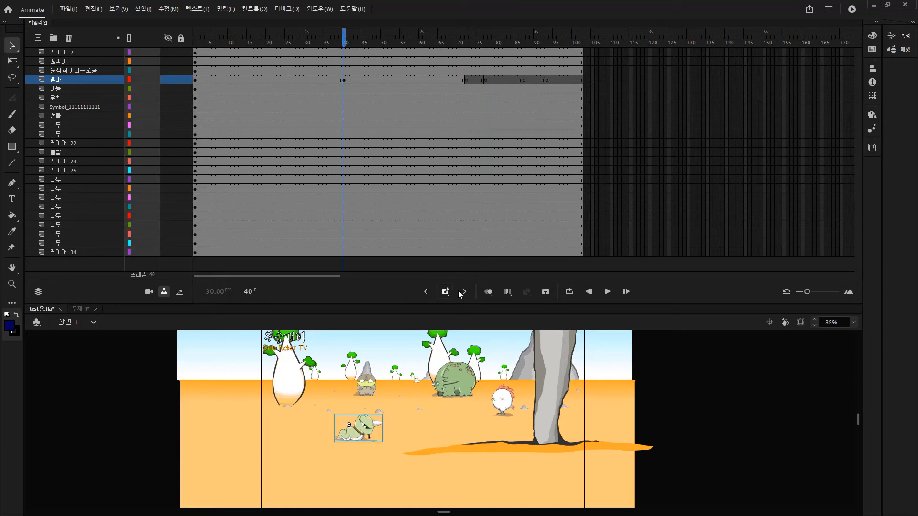
pyautogui.click(463, 291)
pyautogui.click(463, 292)
pyautogui.click(464, 291)
pyautogui.click(464, 291)
pyautogui.click(425, 291)
pyautogui.click(426, 291)
pyautogui.click(425, 291)
pyautogui.click(425, 291)
pyautogui.click(425, 291)
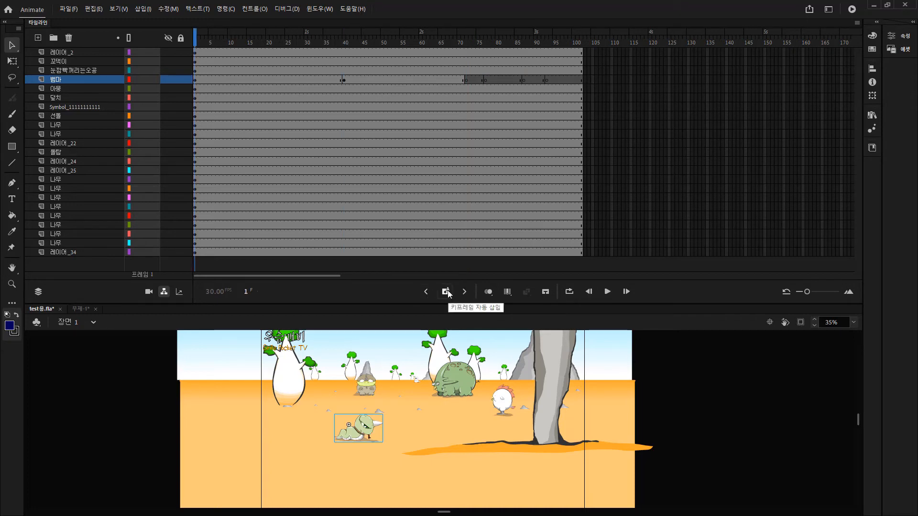
# Check the keyframe insertion options and, with auto keyframe on, move the large tree right and slightly down at frame 62.
pyautogui.click(448, 293)
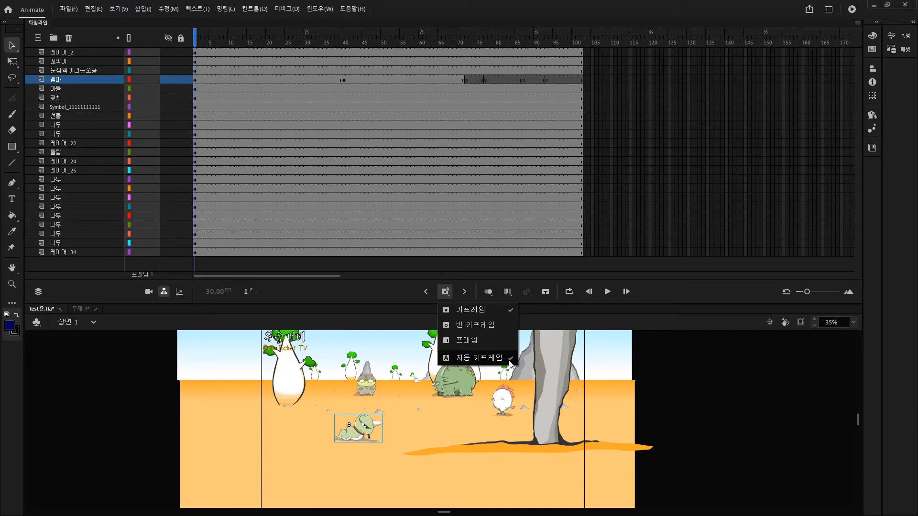
pyautogui.click(416, 161)
pyautogui.click(332, 162)
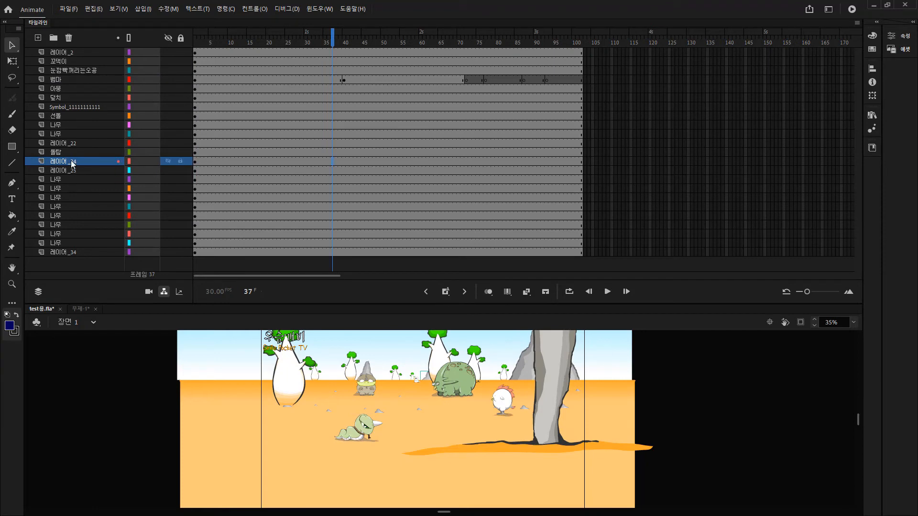
pyautogui.click(428, 189)
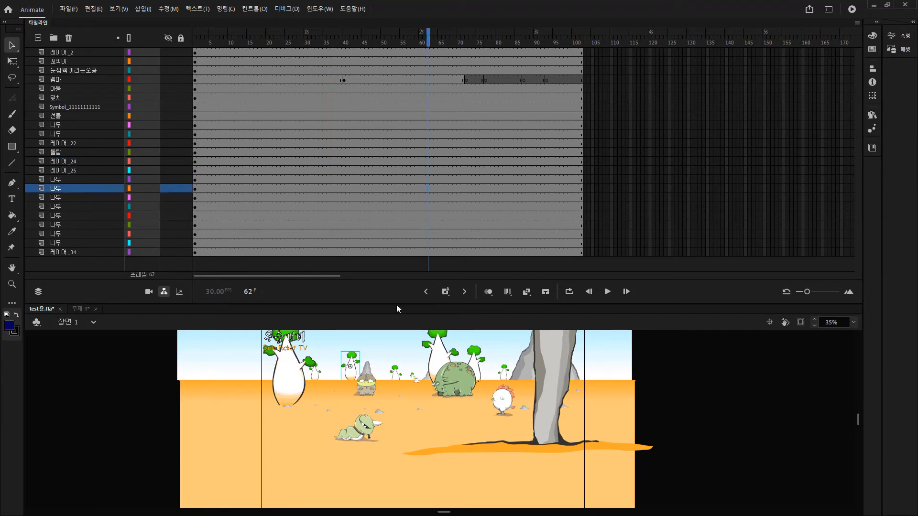
pyautogui.click(297, 382)
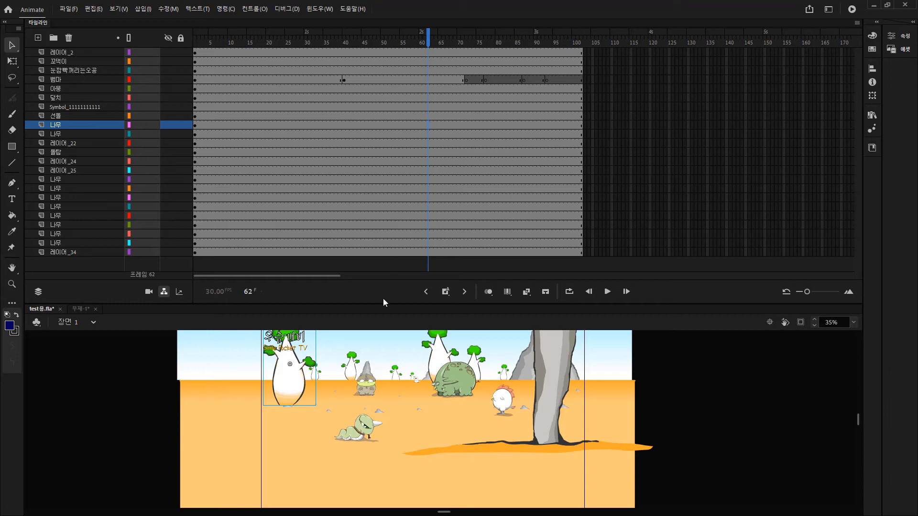
pyautogui.moveTo(288, 386); pyautogui.dragTo(320, 393)
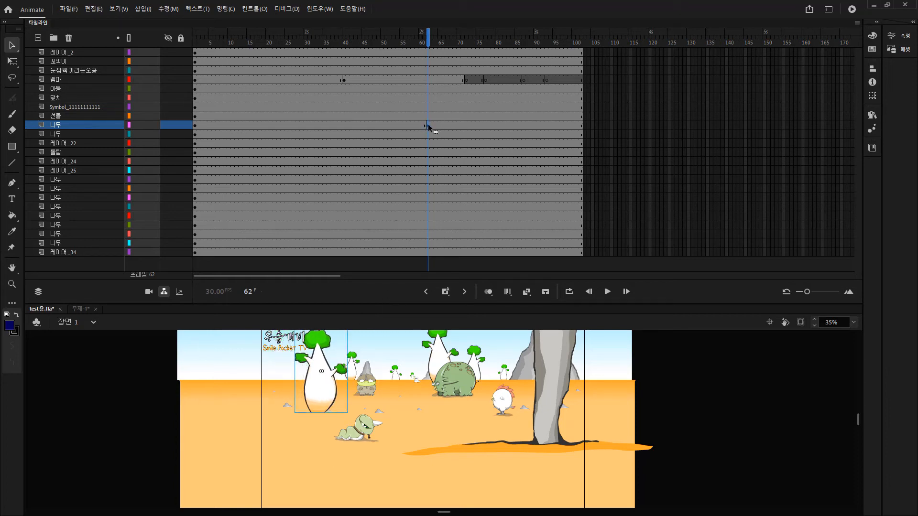
# Turn off auto keyframe (자동 키프레임) and undo the tree's move at frame 62.
pyautogui.click(449, 292)
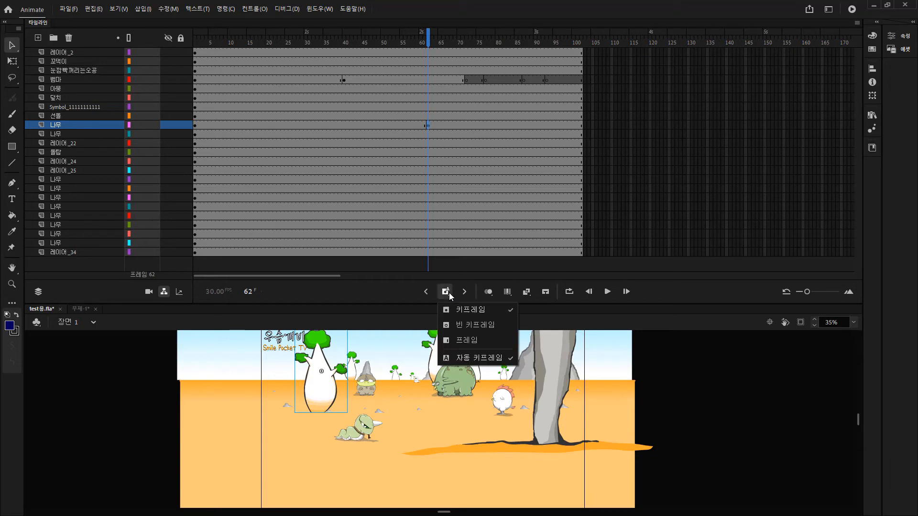
pyautogui.click(510, 362)
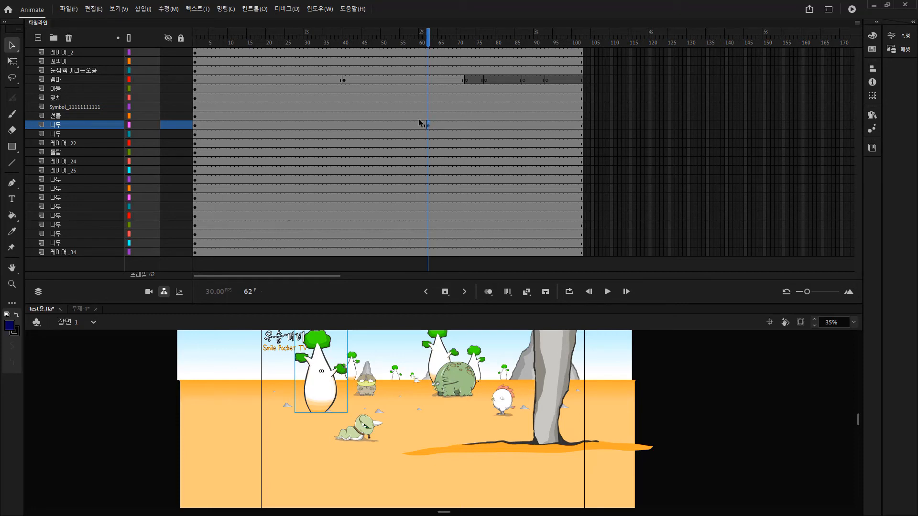
pyautogui.hotkey('ctrl', 'z')
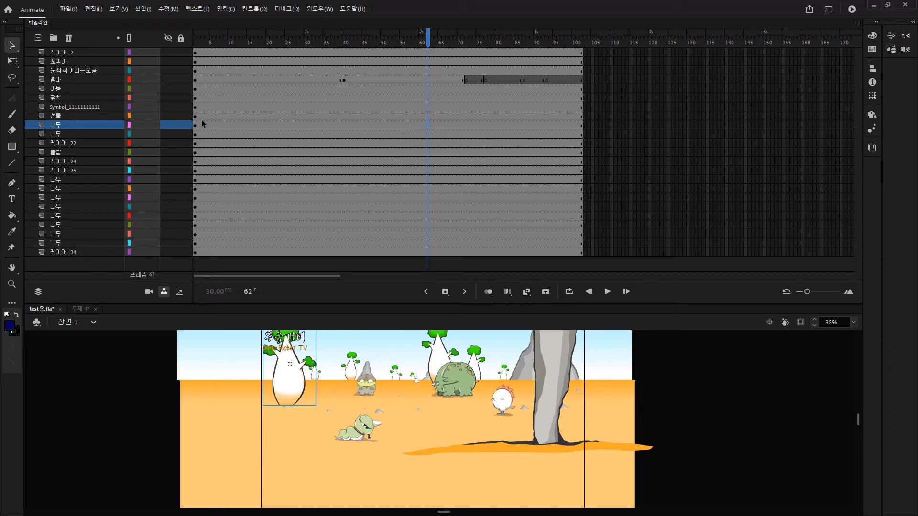
# Check that auto keyframe is off and move the large tree down and slightly right at frame 62.
pyautogui.click(449, 295)
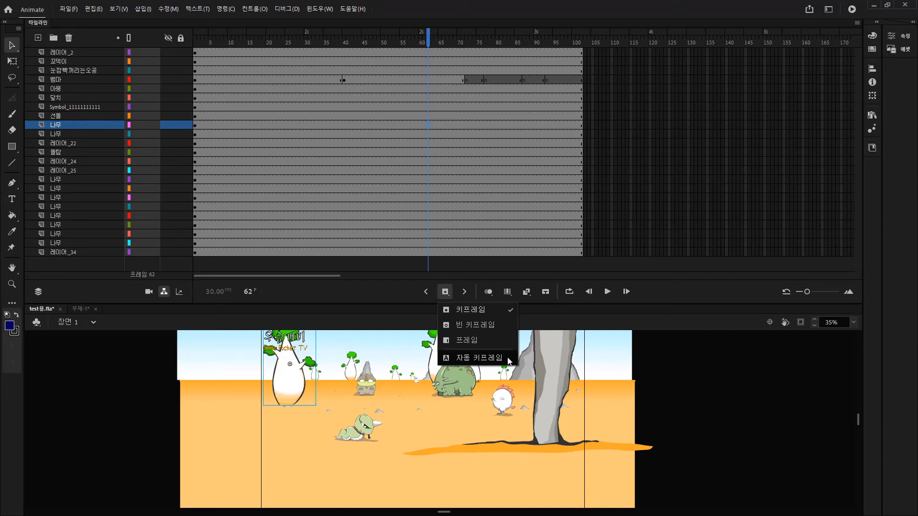
pyautogui.click(388, 294)
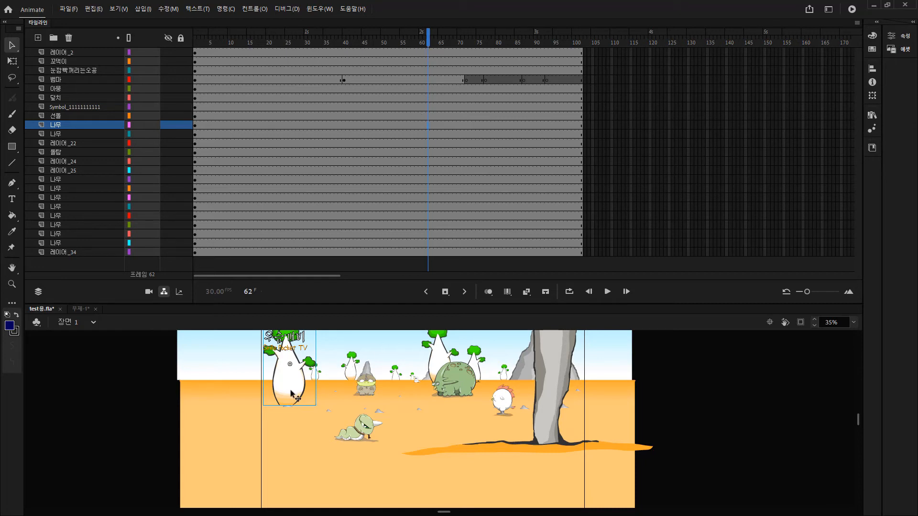
pyautogui.moveTo(291, 391); pyautogui.dragTo(316, 429)
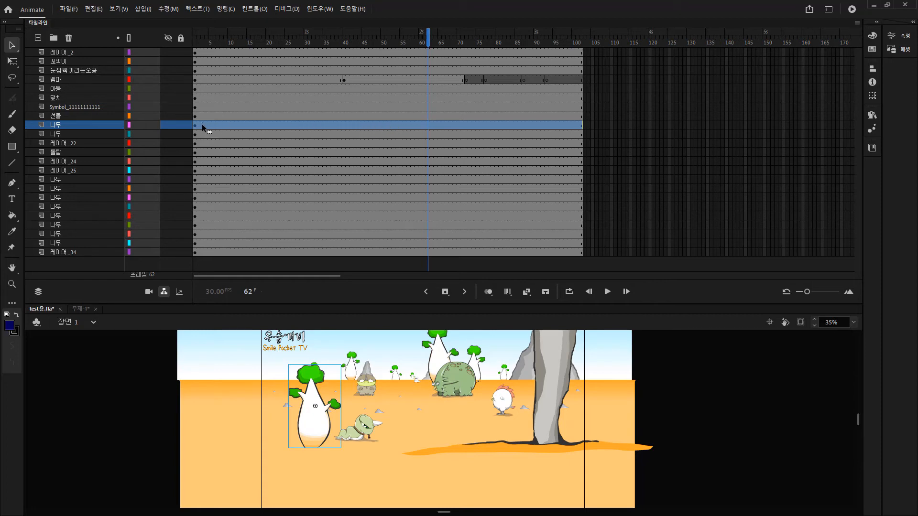
# Insert a keyframe at frame 45 on the 나무 layer directly below 선돌.
pyautogui.click(351, 143)
pyautogui.click(362, 126)
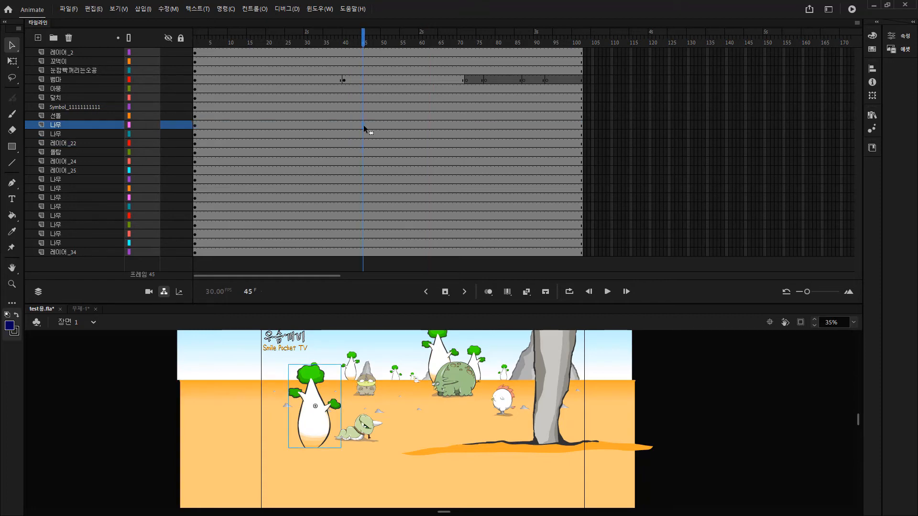
pyautogui.press('F6')
# At frame 57, reposition the large tree below and slightly left of its previous spot.
pyautogui.moveTo(363, 38); pyautogui.dragTo(389, 62)
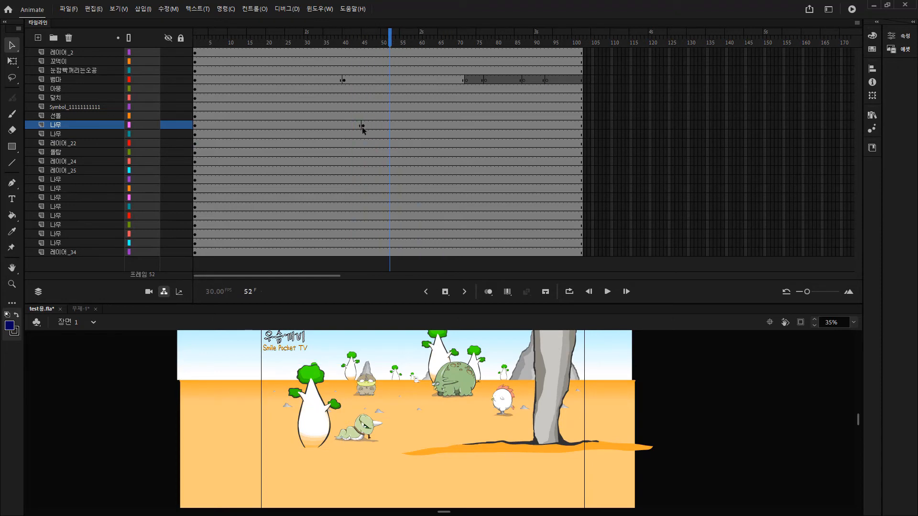
pyautogui.click(406, 252)
pyautogui.moveTo(322, 412); pyautogui.dragTo(382, 401)
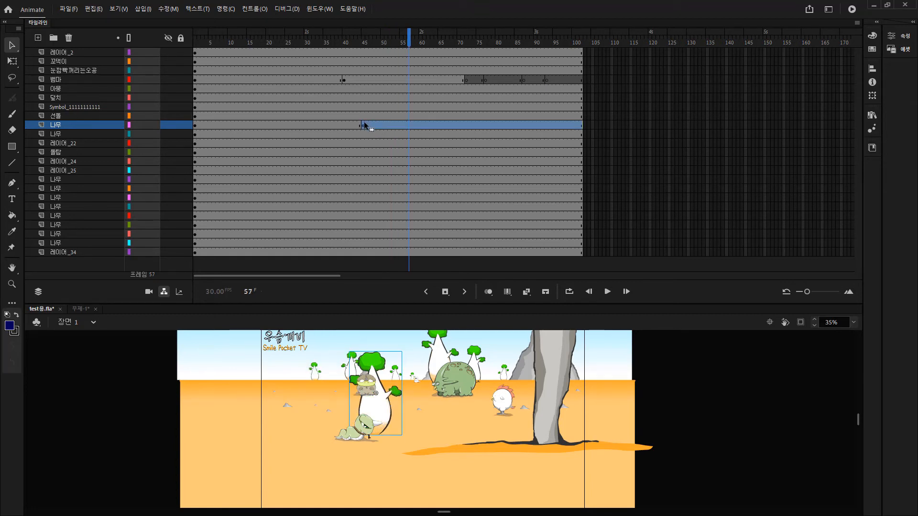
pyautogui.moveTo(389, 412); pyautogui.dragTo(329, 454)
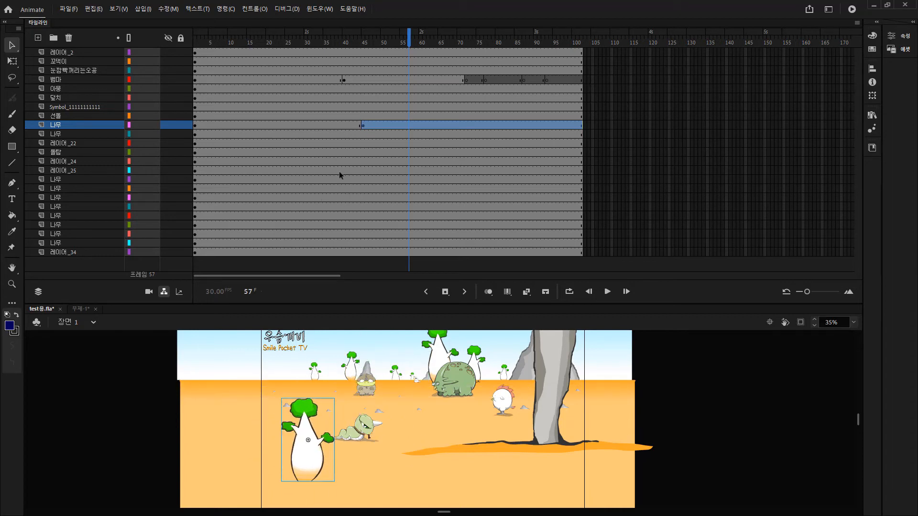
# Insert another keyframe at frame 56 on the same 나무 layer.
pyautogui.click(363, 150)
pyautogui.click(406, 126)
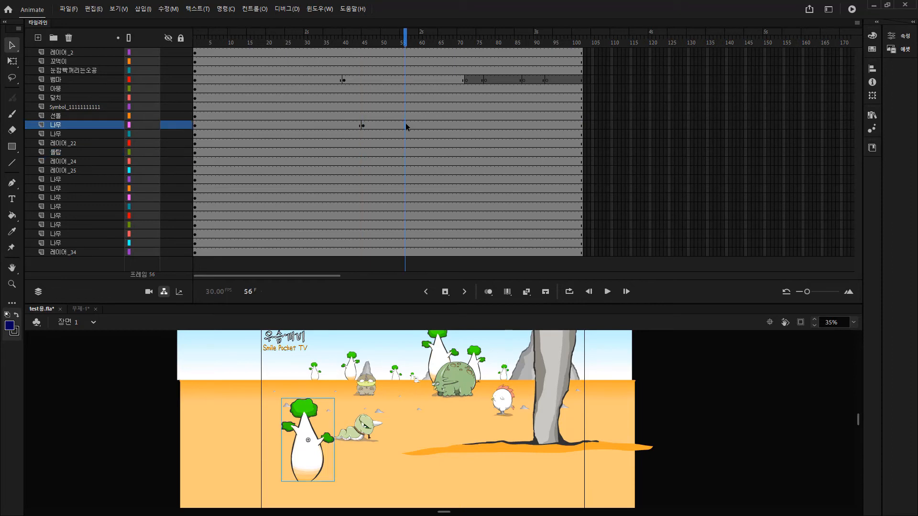
pyautogui.press('F6')
# Move the large tree to the right at frame 50, and right and slightly up at frame 37.
pyautogui.moveTo(406, 40); pyautogui.dragTo(448, 48)
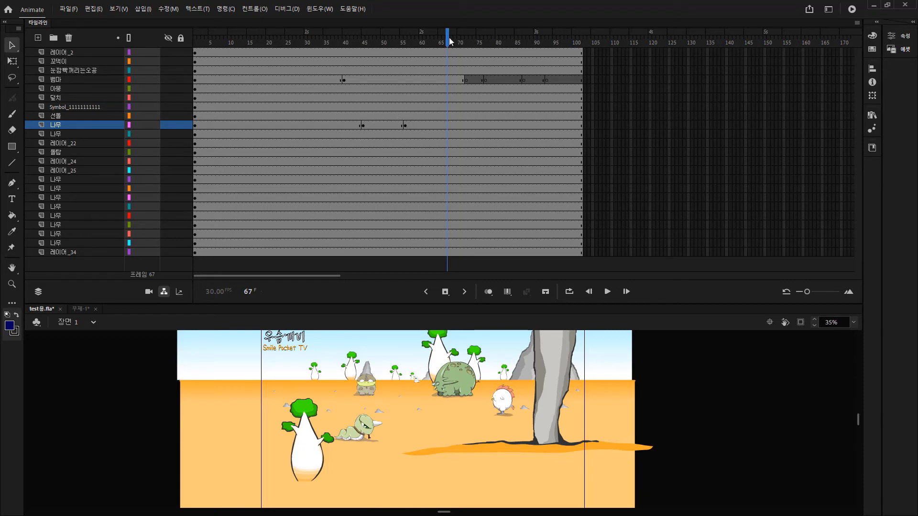
pyautogui.moveTo(449, 41); pyautogui.dragTo(382, 40)
pyautogui.moveTo(313, 457); pyautogui.dragTo(393, 451)
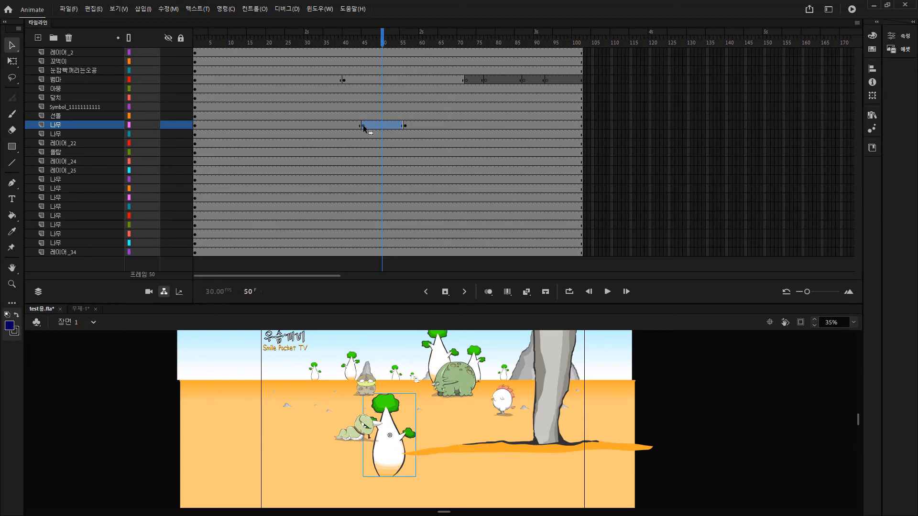
pyautogui.moveTo(384, 44); pyautogui.dragTo(332, 42)
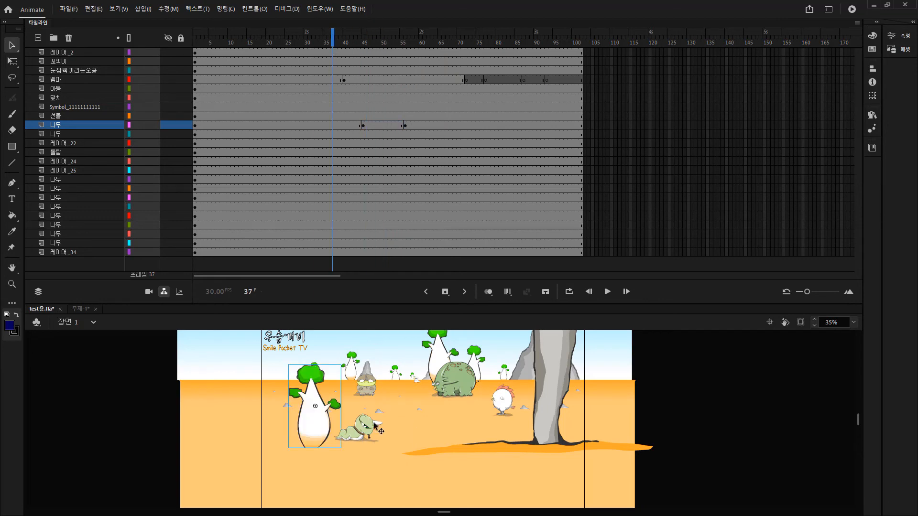
pyautogui.moveTo(331, 428); pyautogui.dragTo(419, 410)
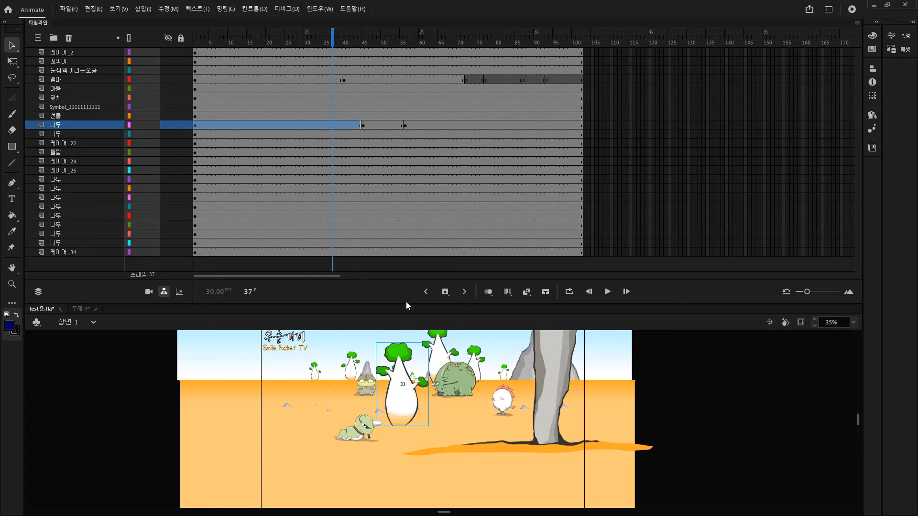
# Turn on the 자동 키프레임 (auto keyframe) option for keyframe insertion and check that it is enabled.
pyautogui.click(446, 293)
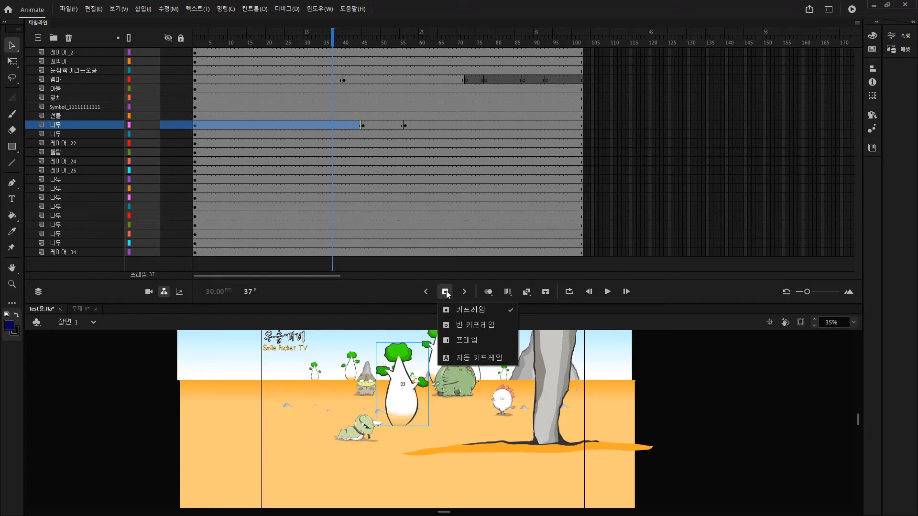
pyautogui.click(506, 362)
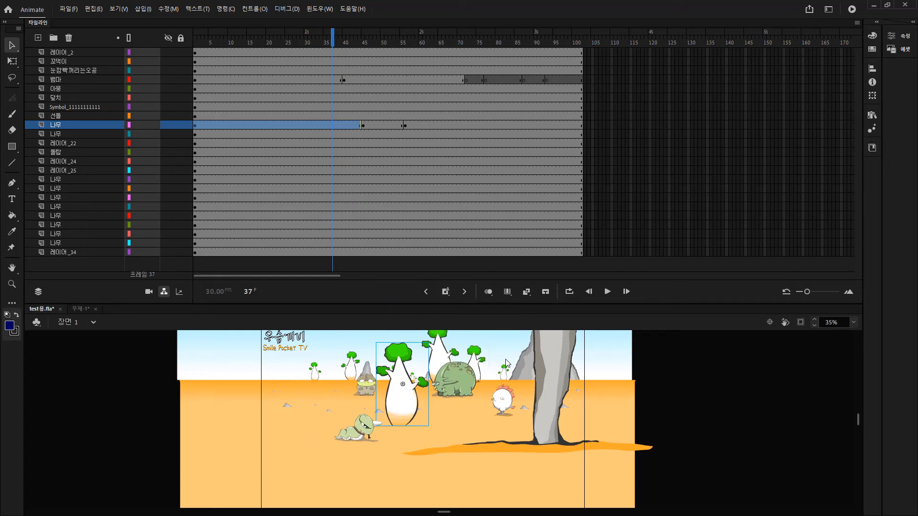
pyautogui.click(445, 292)
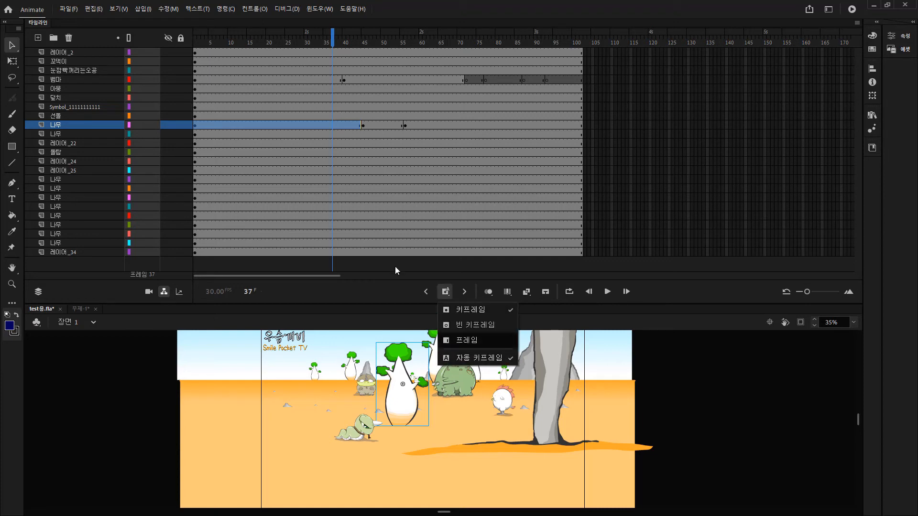
# At frame 29, move the large tree down and to the left beside the green worm using auto keyframe.
pyautogui.click(363, 234)
pyautogui.moveTo(362, 34); pyautogui.dragTo(303, 47)
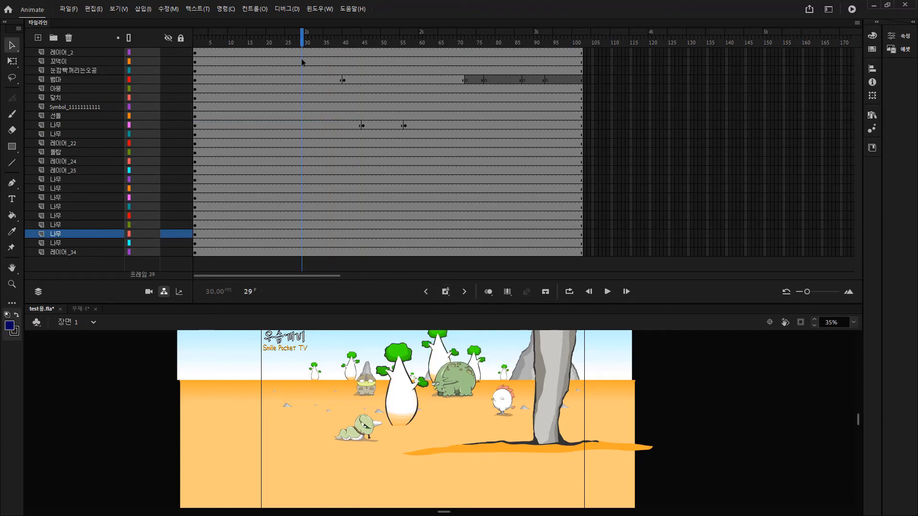
pyautogui.moveTo(412, 412); pyautogui.dragTo(341, 444)
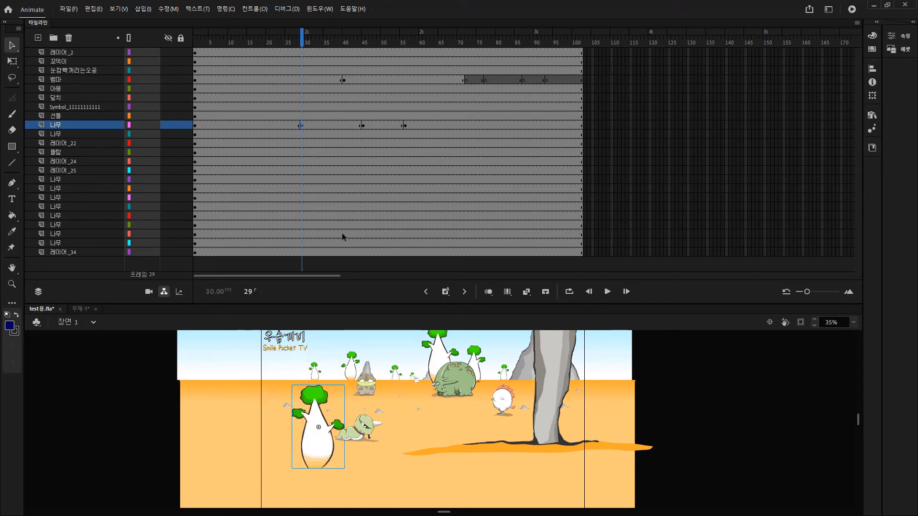
pyautogui.click(446, 292)
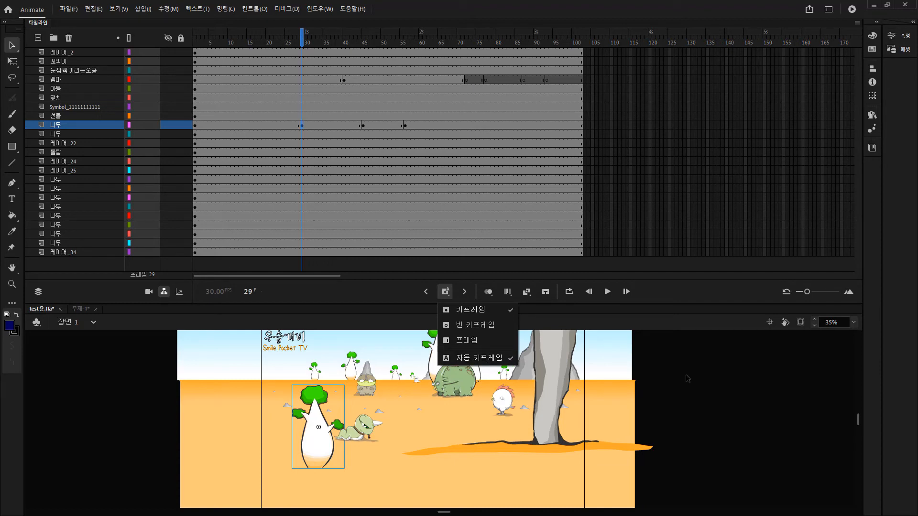
pyautogui.click(710, 416)
# Clear the keyframes at frames 29, 45 and 56 on the 나무 layer directly below 선돌.
pyautogui.click(317, 143)
pyautogui.moveTo(317, 42)
pyautogui.mouseDown()
pyautogui.moveTo(249, 44)
pyautogui.moveTo(321, 49)
pyautogui.mouseUp()
pyautogui.moveTo(289, 125); pyautogui.dragTo(416, 123)
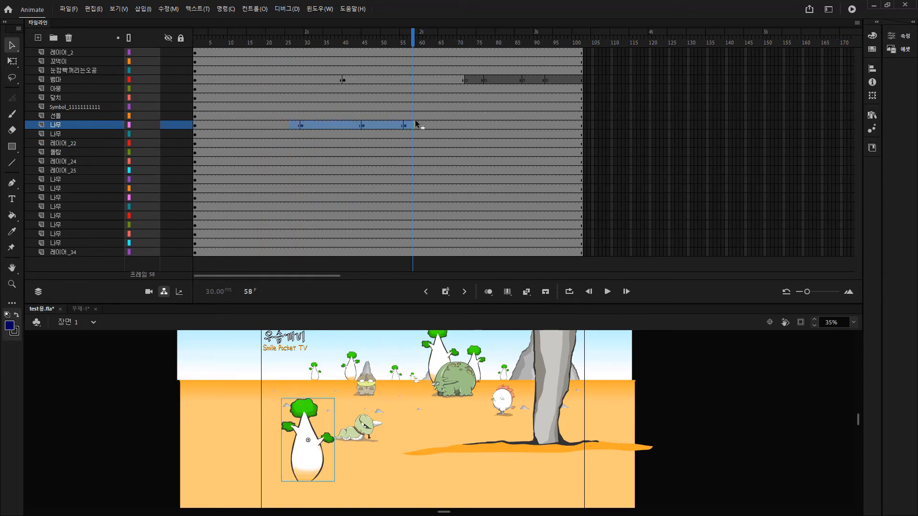
pyautogui.click(371, 170)
pyautogui.moveTo(282, 126); pyautogui.dragTo(419, 117)
pyautogui.hotkey('shift', 'F6')
pyautogui.click(327, 152)
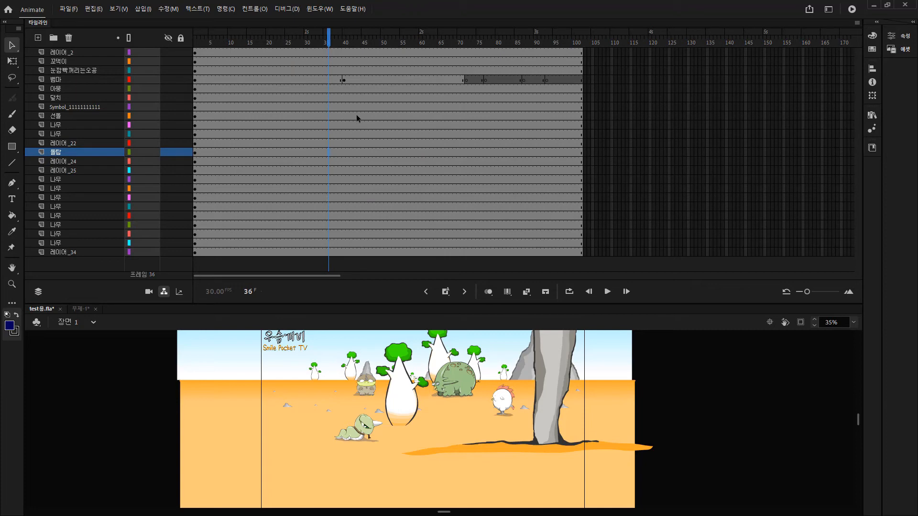
# Clear the keyframes from frame 36 to frame 102 on the 범마 layer and go to frame 65.
pyautogui.moveTo(333, 80); pyautogui.dragTo(580, 76)
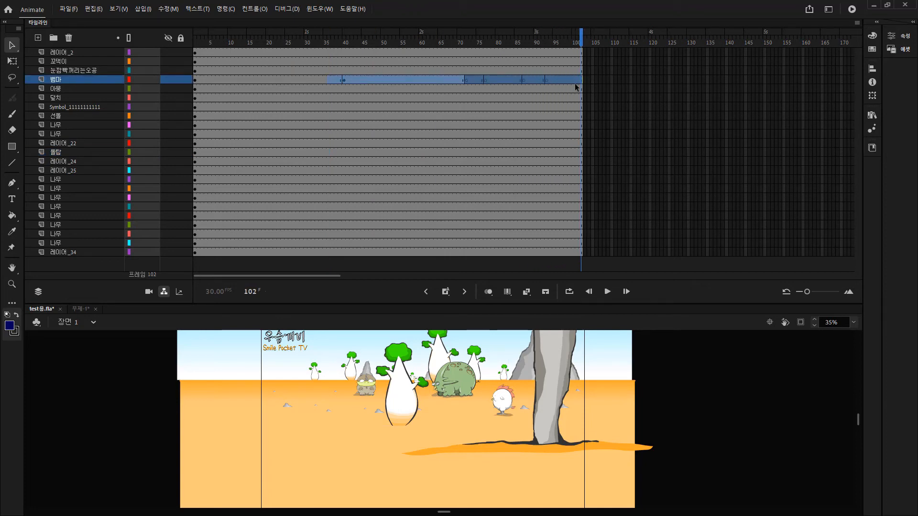
pyautogui.click(484, 139)
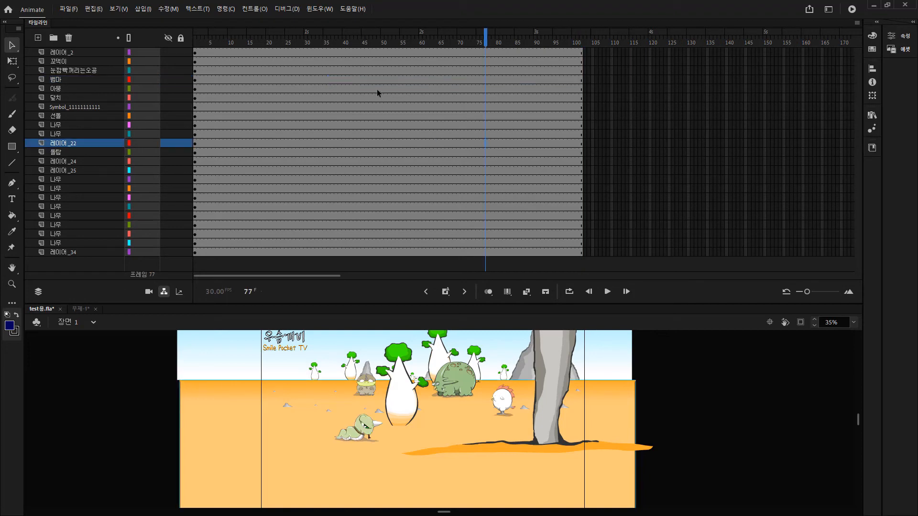
pyautogui.moveTo(381, 45); pyautogui.dragTo(438, 88)
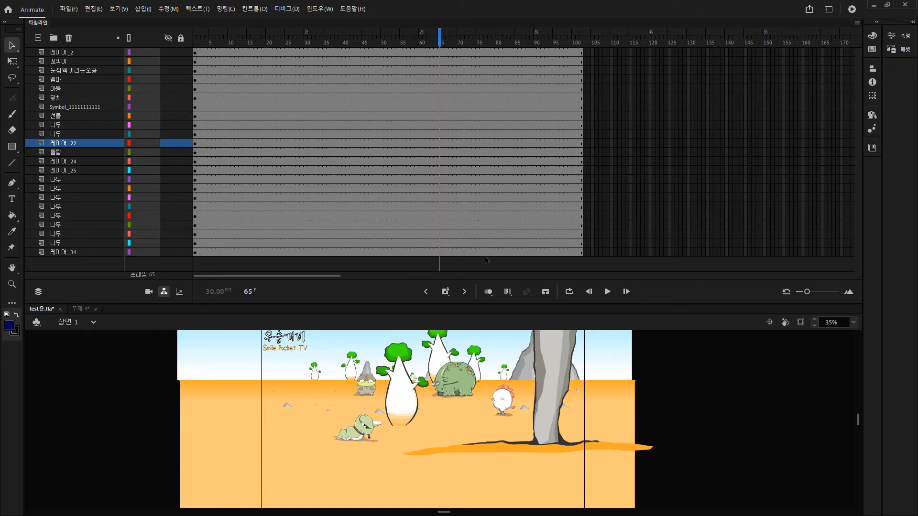
# Enter the chicken symbol 꼬댁이 and its nested body symbol 꼬댁몸, and scrub through to frame 4.
pyautogui.click(488, 292)
pyautogui.moveTo(430, 39)
pyautogui.mouseDown()
pyautogui.moveTo(400, 38)
pyautogui.moveTo(490, 39)
pyautogui.mouseUp()
pyautogui.doubleClick(502, 392)
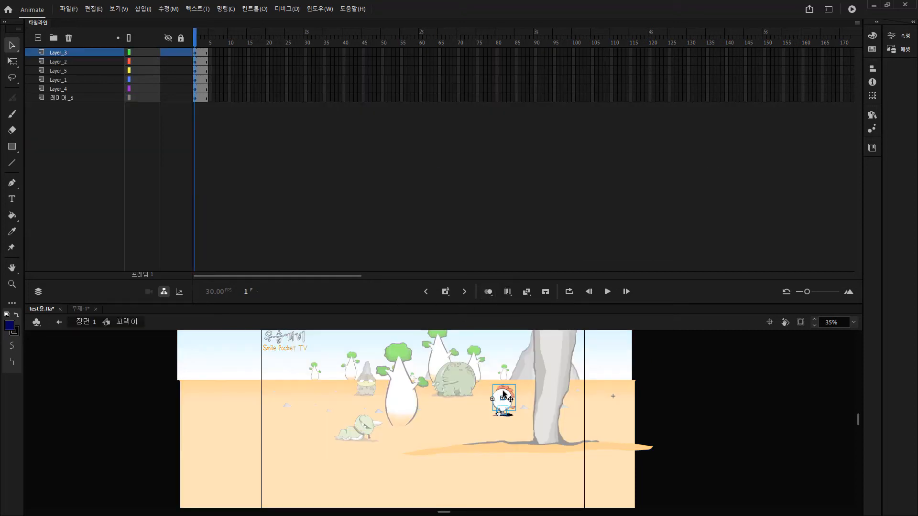
pyautogui.doubleClick(503, 393)
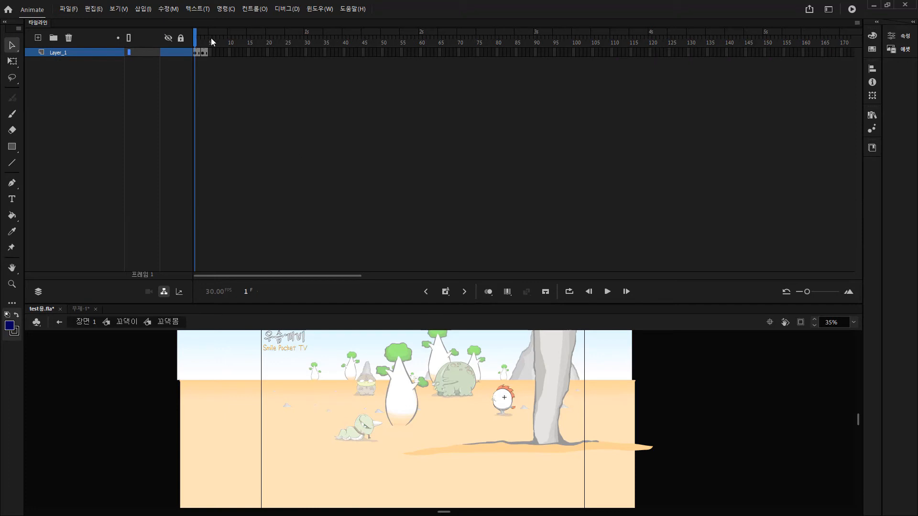
pyautogui.moveTo(187, 44); pyautogui.dragTo(287, 51)
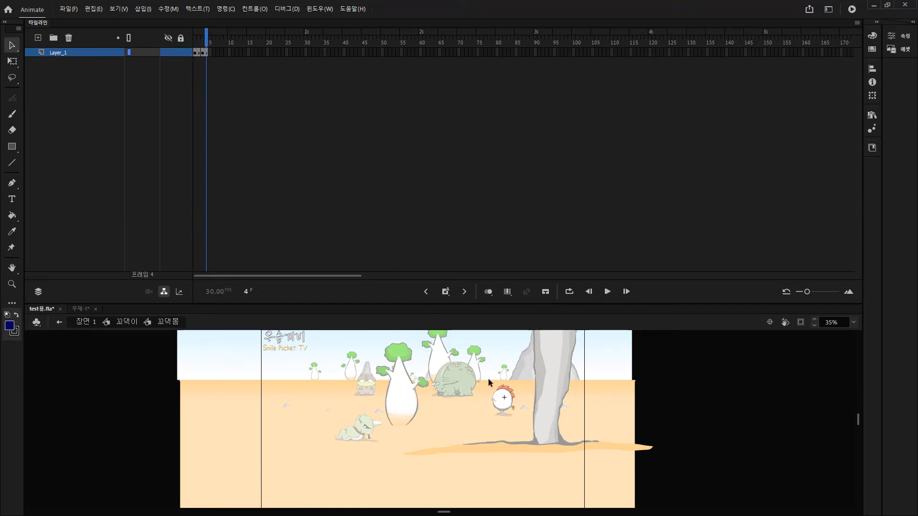
# Inspect the chicken body artwork on frame 4 at 100% by selecting its fill and all its parts.
pyautogui.hotkey('ctrl', '1')
pyautogui.hotkey('ctrl', '2')
pyautogui.hotkey('ctrl', '1')
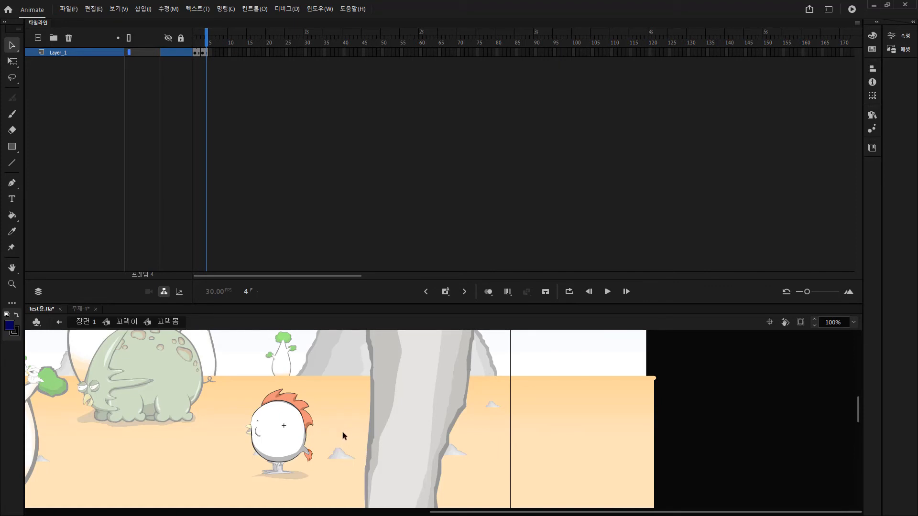
pyautogui.click(281, 433)
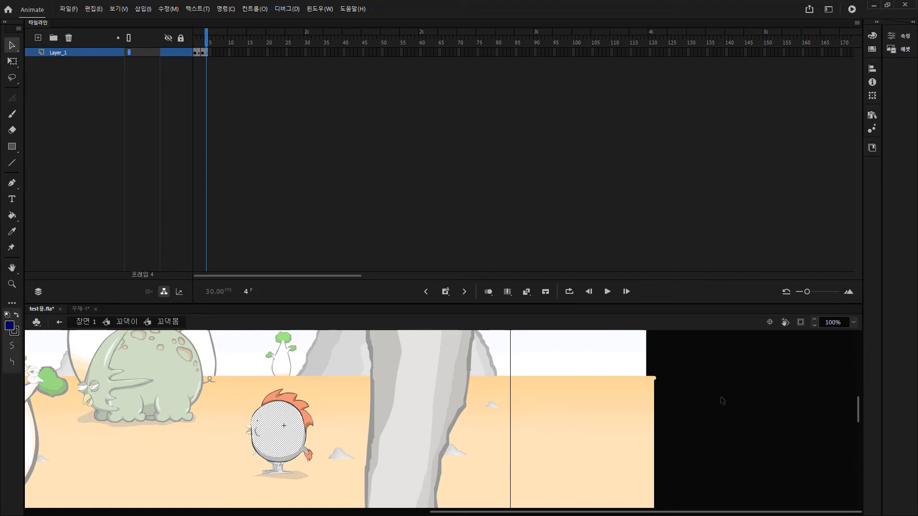
pyautogui.click(330, 407)
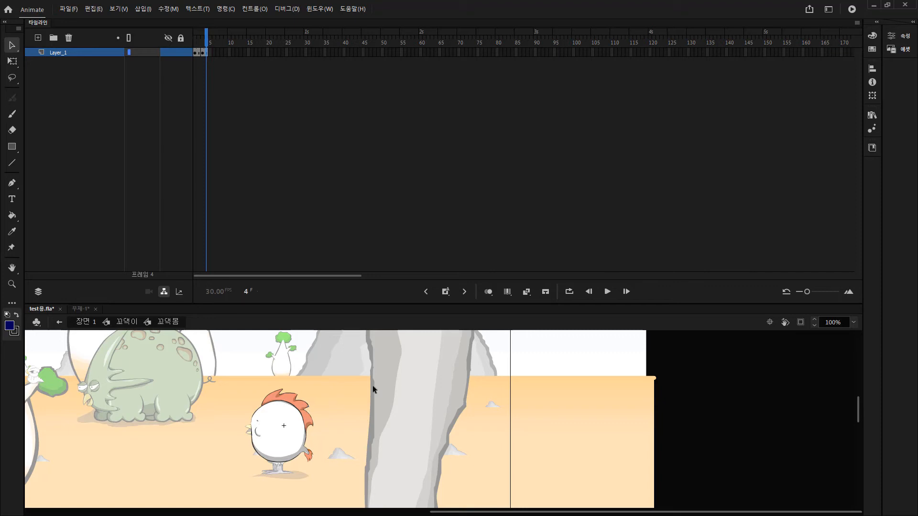
pyautogui.moveTo(219, 367); pyautogui.dragTo(390, 501)
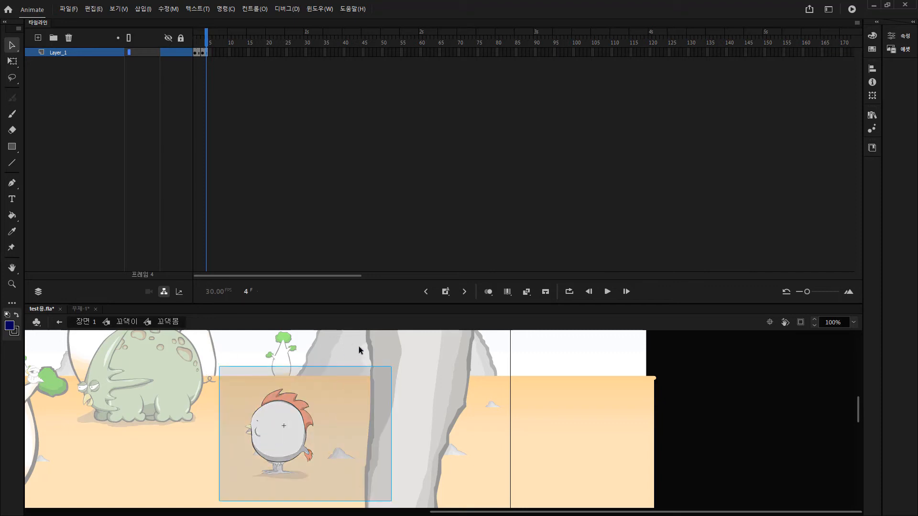
pyautogui.click(351, 458)
pyautogui.moveTo(199, 353); pyautogui.dragTo(368, 478)
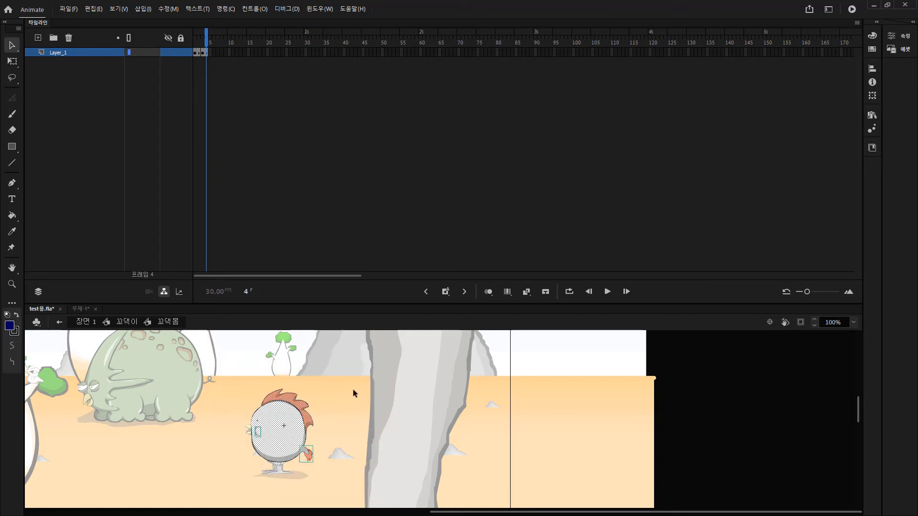
pyautogui.click(363, 378)
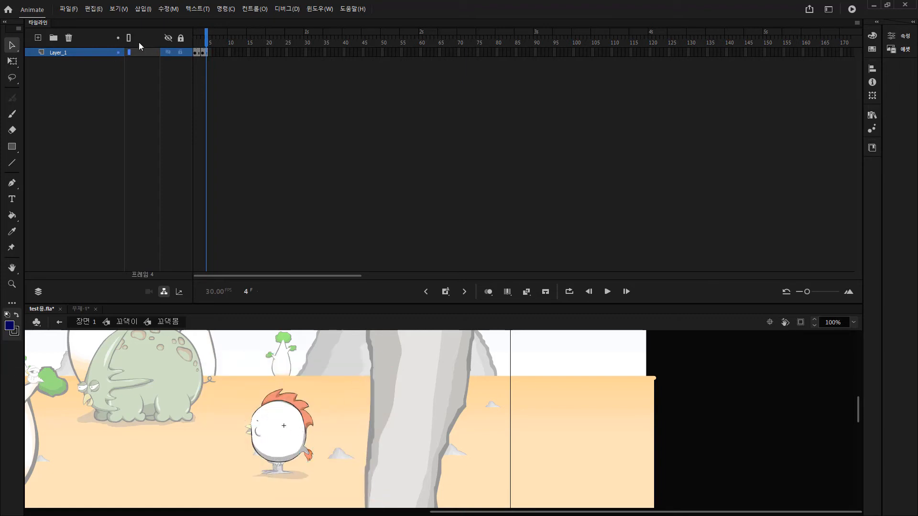
# Turn on onion skinning inside 꼬댁몸 and examine the chicken's tail between frames 3 and 4.
pyautogui.moveTo(211, 37)
pyautogui.mouseDown()
pyautogui.moveTo(181, 35)
pyautogui.moveTo(203, 37)
pyautogui.mouseUp()
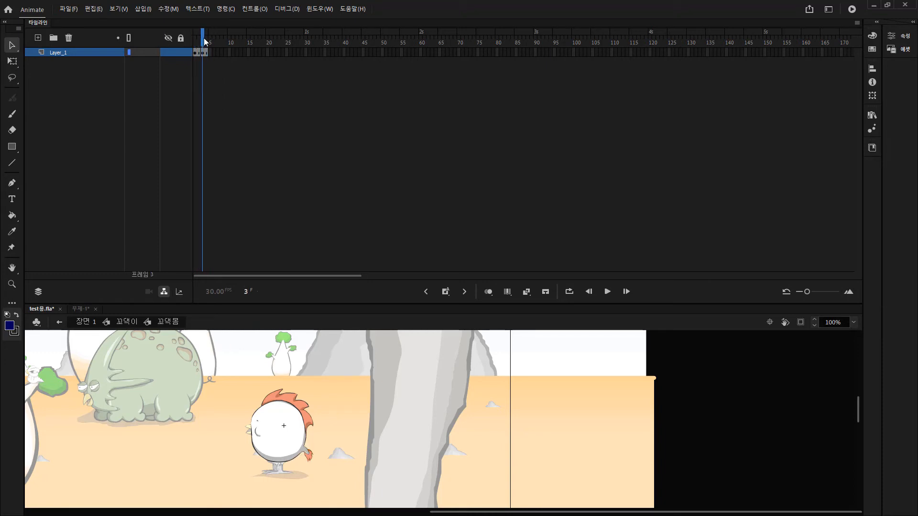
pyautogui.moveTo(202, 41)
pyautogui.mouseDown()
pyautogui.moveTo(176, 35)
pyautogui.moveTo(204, 40)
pyautogui.mouseUp()
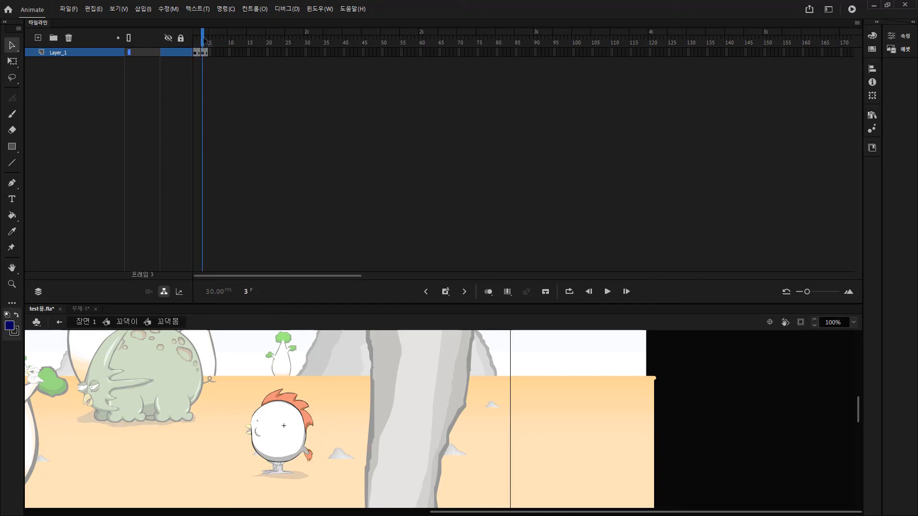
pyautogui.click(488, 293)
pyautogui.moveTo(202, 43)
pyautogui.mouseDown()
pyautogui.moveTo(178, 38)
pyautogui.moveTo(208, 43)
pyautogui.mouseUp()
pyautogui.scroll(5, 309, 433)
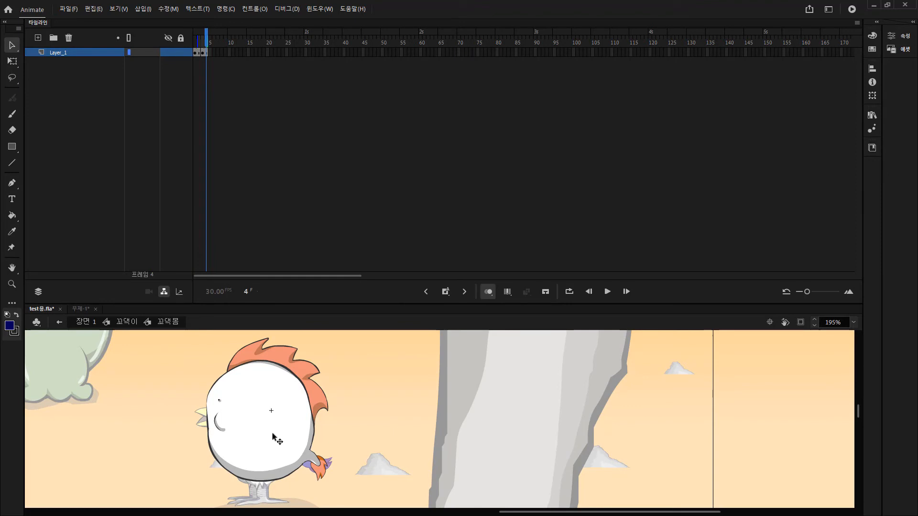
pyautogui.scroll(1, 273, 436)
pyautogui.scroll(-1, 286, 442)
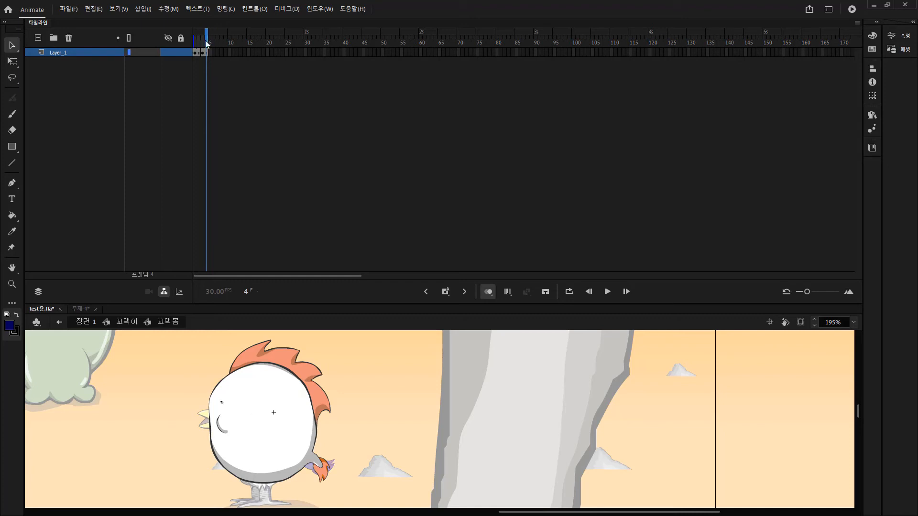
# Scrub back and forth between frames 1 and 4 with onion skinning on to compare the chicken's poses.
pyautogui.moveTo(206, 44); pyautogui.dragTo(200, 43)
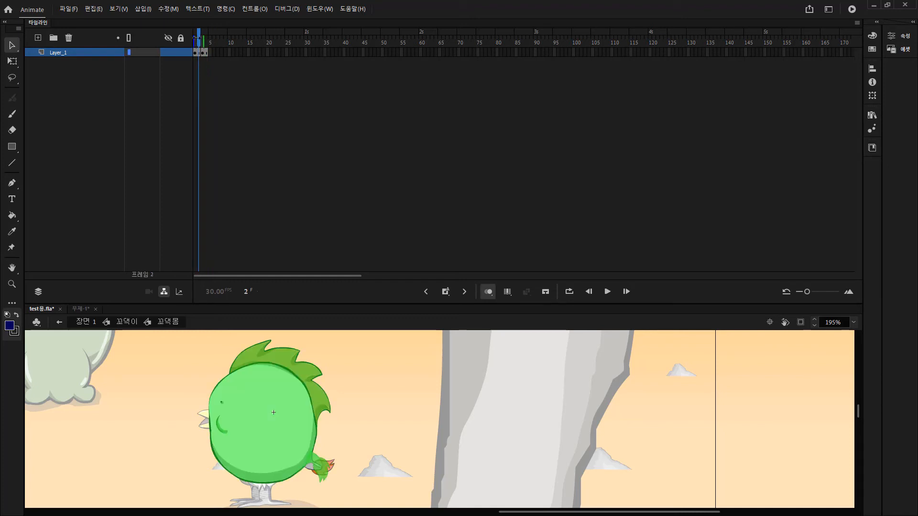
pyautogui.moveTo(201, 40)
pyautogui.mouseDown()
pyautogui.moveTo(195, 47)
pyautogui.moveTo(207, 38)
pyautogui.mouseUp()
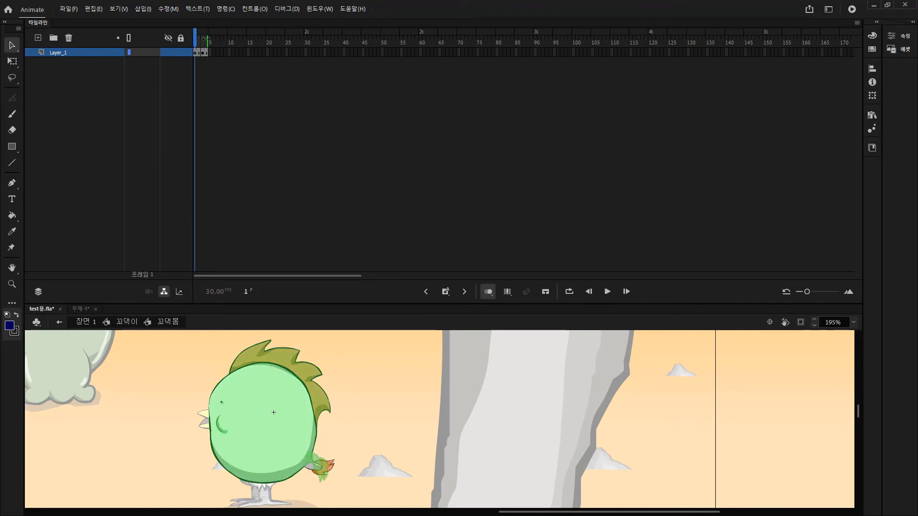
pyautogui.click(199, 42)
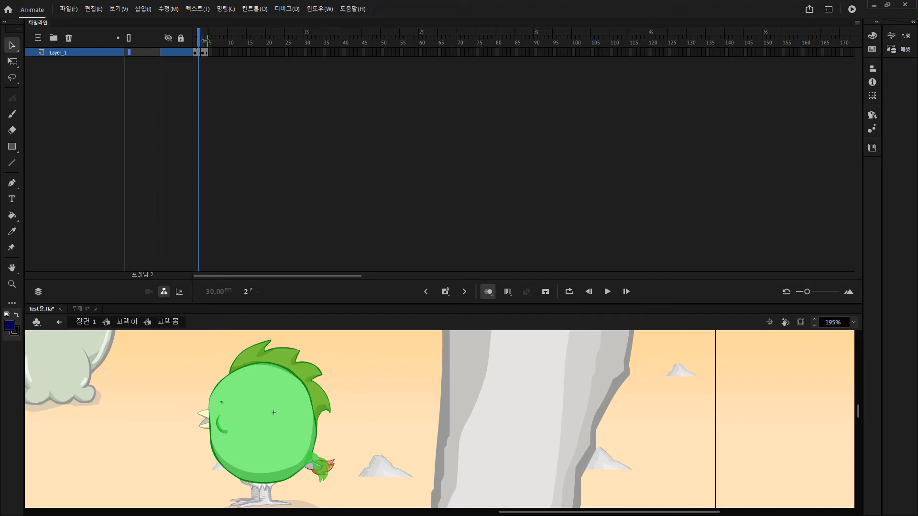
pyautogui.moveTo(205, 43); pyautogui.dragTo(203, 43)
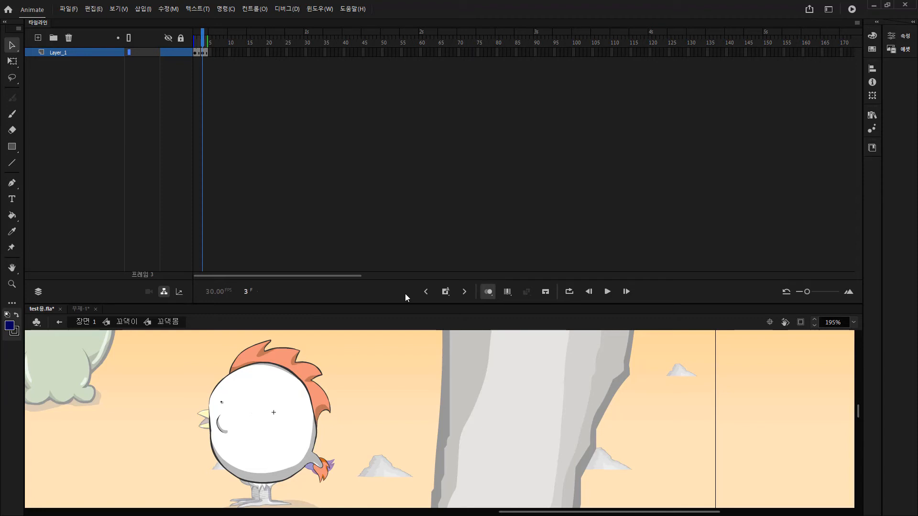
# Turn off onion skinning and return to 장면 1 with the whole scene in view.
pyautogui.click(487, 291)
pyautogui.click(82, 322)
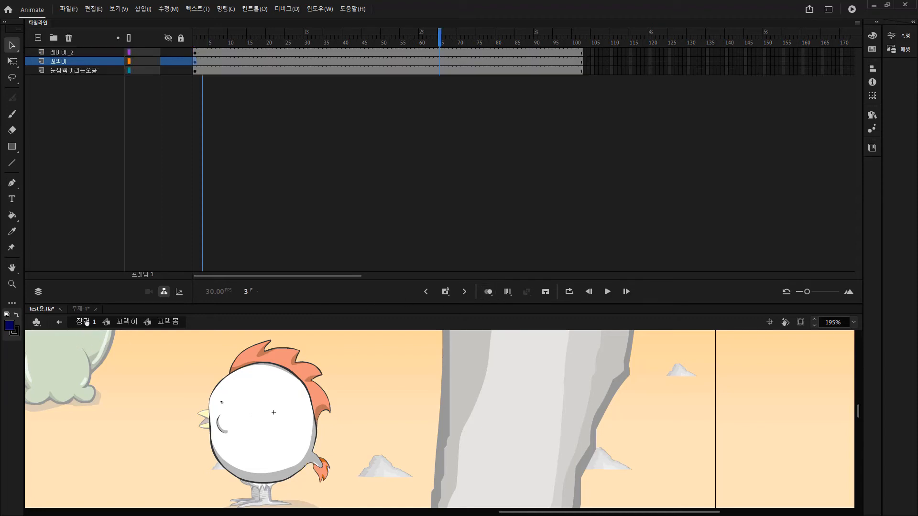
pyautogui.hotkey('ctrl', '2')
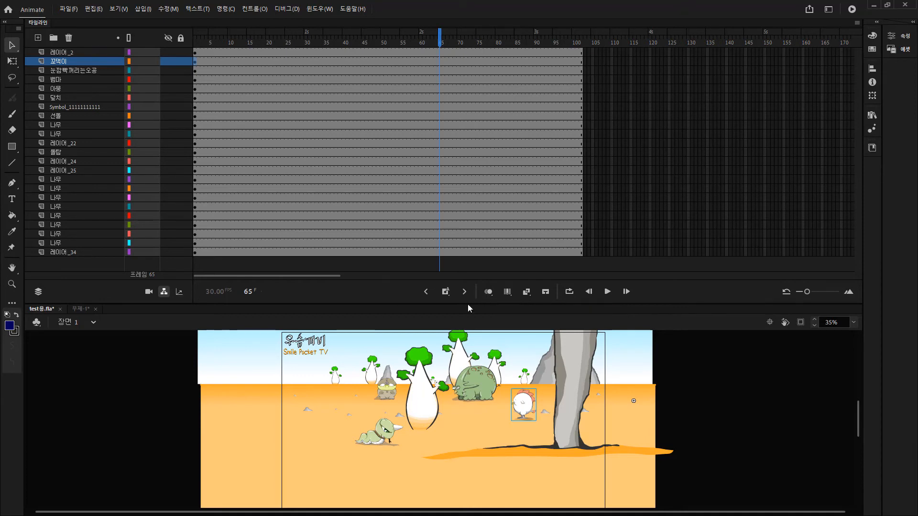
# Open the large green creature's symbol for editing and shrink the timeline area to enlarge the stage.
pyautogui.doubleClick(478, 387)
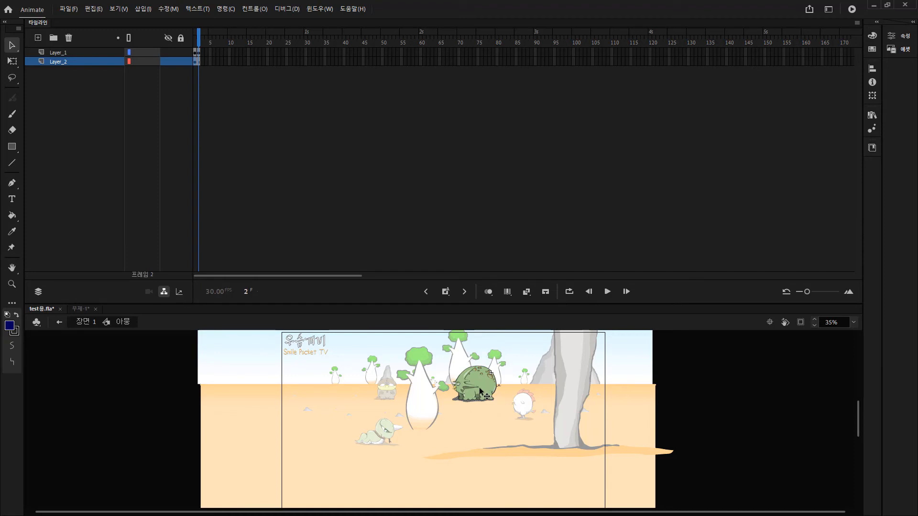
pyautogui.hotkey('ctrl', '1')
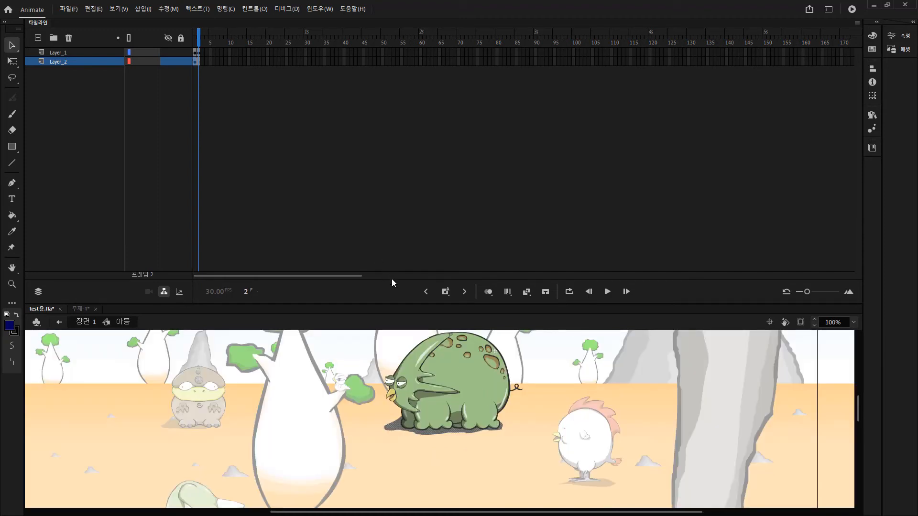
pyautogui.moveTo(399, 304); pyautogui.dragTo(380, 93)
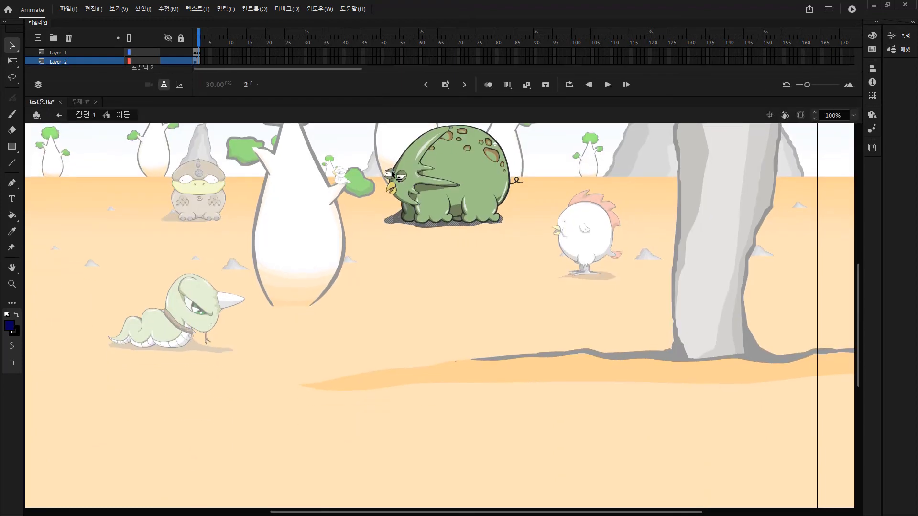
pyautogui.hotkey('ctrl', '2')
pyautogui.hotkey('ctrl', '1')
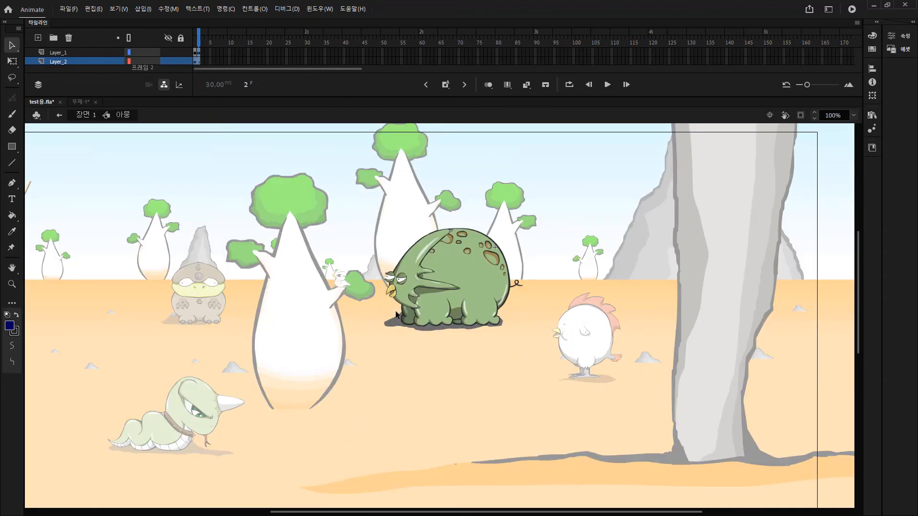
pyautogui.scroll(3, 410, 320)
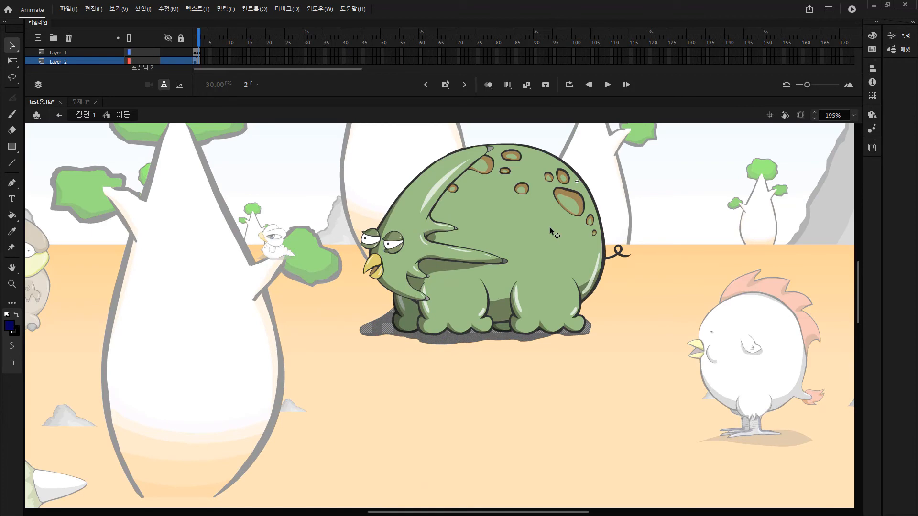
# Compare the green creature's pose between frames 1 and 2 inside its symbol.
pyautogui.moveTo(551, 231); pyautogui.dragTo(406, 293)
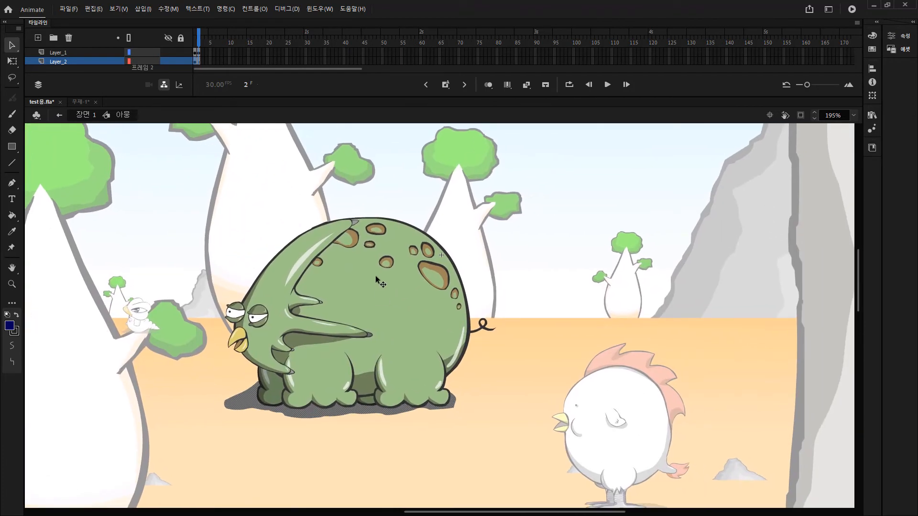
pyautogui.click(195, 41)
pyautogui.moveTo(206, 38)
pyautogui.mouseDown()
pyautogui.moveTo(192, 30)
pyautogui.moveTo(197, 40)
pyautogui.mouseUp()
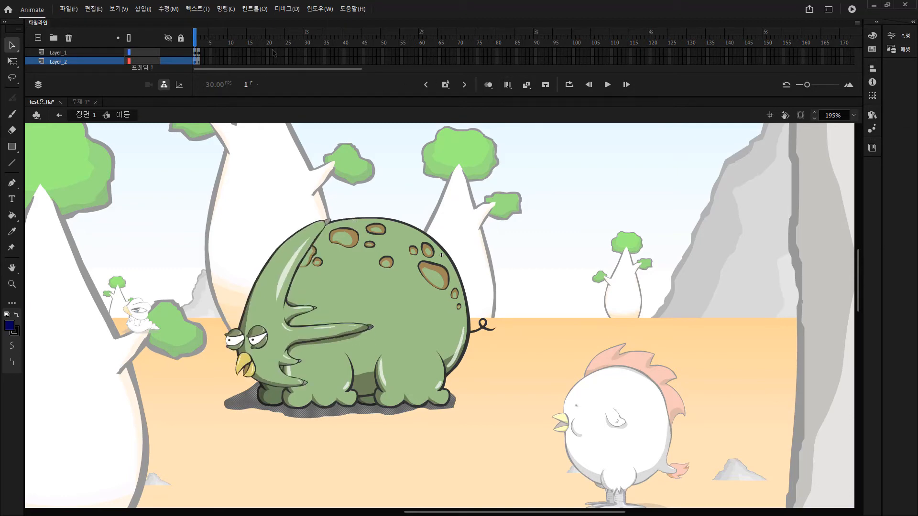
pyautogui.moveTo(206, 42); pyautogui.dragTo(218, 46)
pyautogui.click(194, 42)
pyautogui.click(198, 61)
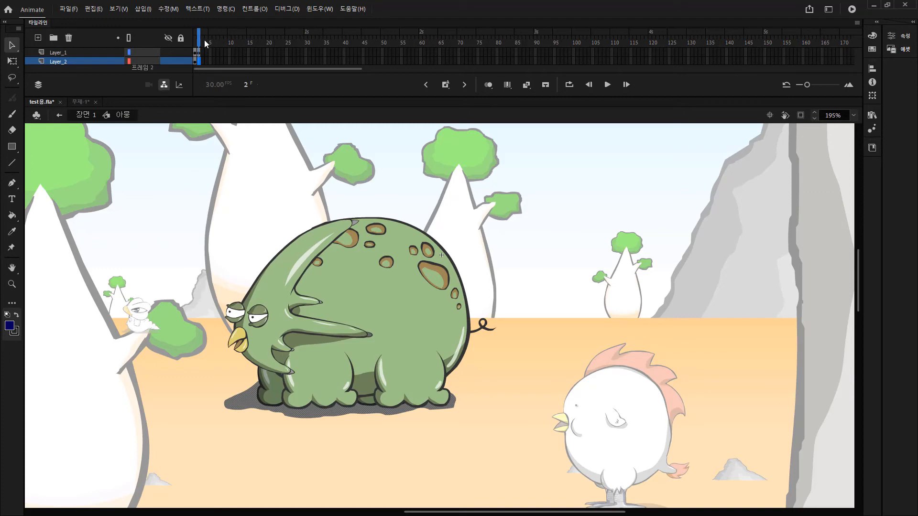
pyautogui.click(194, 40)
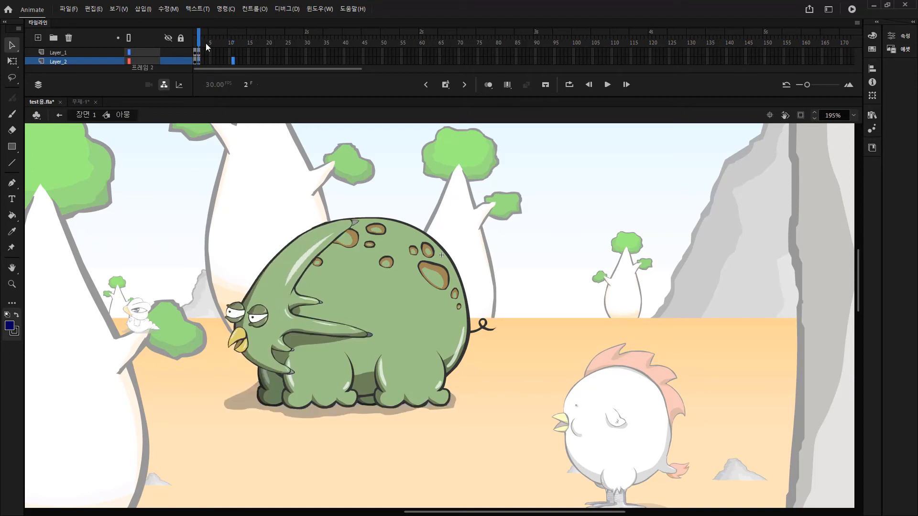
# Try moving the creature's body, head and a leg apart on frame 1, and undo the moves.
pyautogui.moveTo(375, 291); pyautogui.dragTo(535, 232)
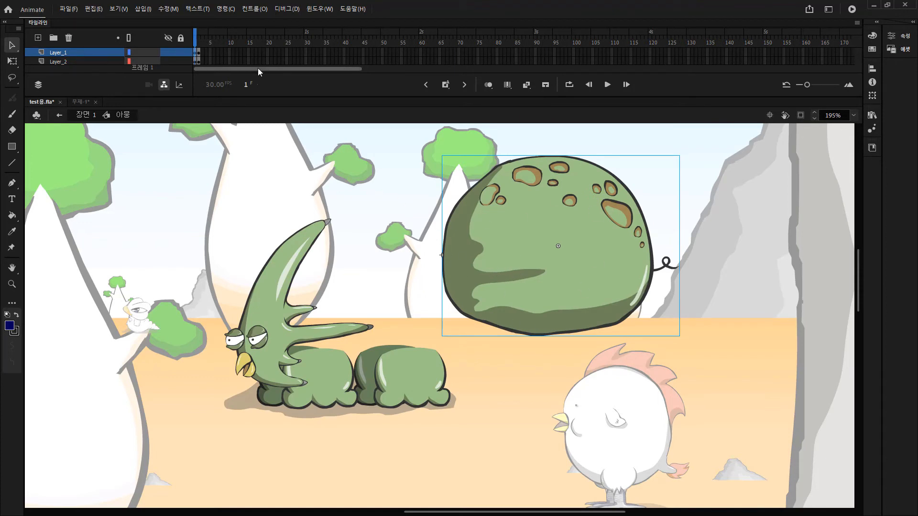
pyautogui.moveTo(289, 256); pyautogui.dragTo(406, 175)
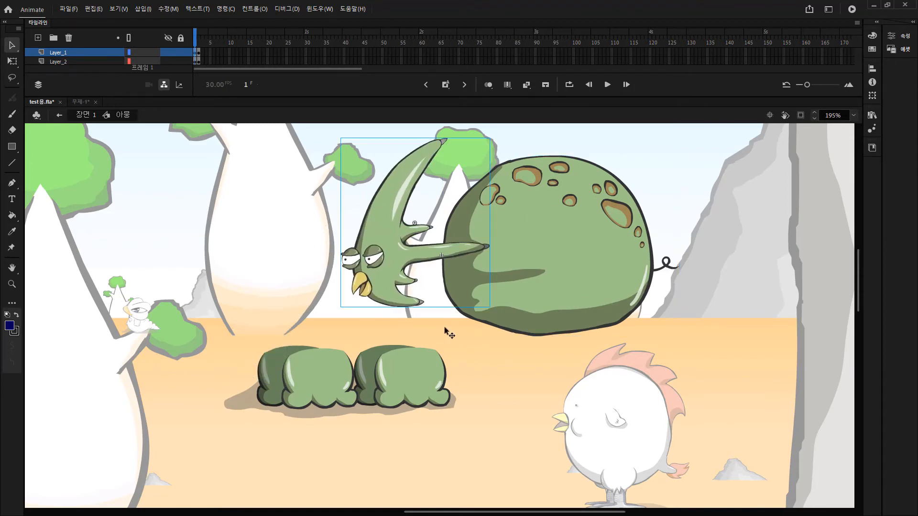
pyautogui.moveTo(426, 399); pyautogui.dragTo(440, 351)
pyautogui.hotkey('ctrl', 'z')
pyautogui.hotkey('ctrl', 'z')
pyautogui.hotkey('ctrl', 'z')
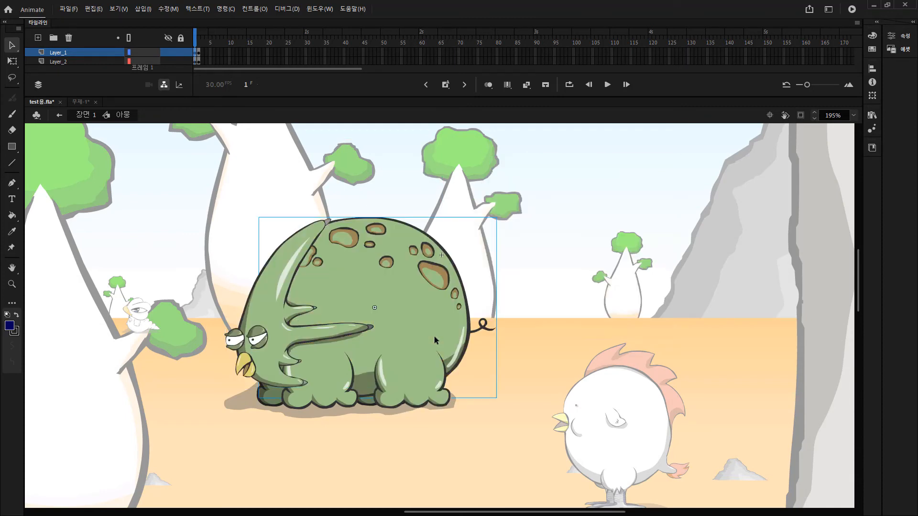
# Select all of the creature's parts on frame 1, try moving them together, and undo the move.
pyautogui.moveTo(163, 163); pyautogui.dragTo(599, 497)
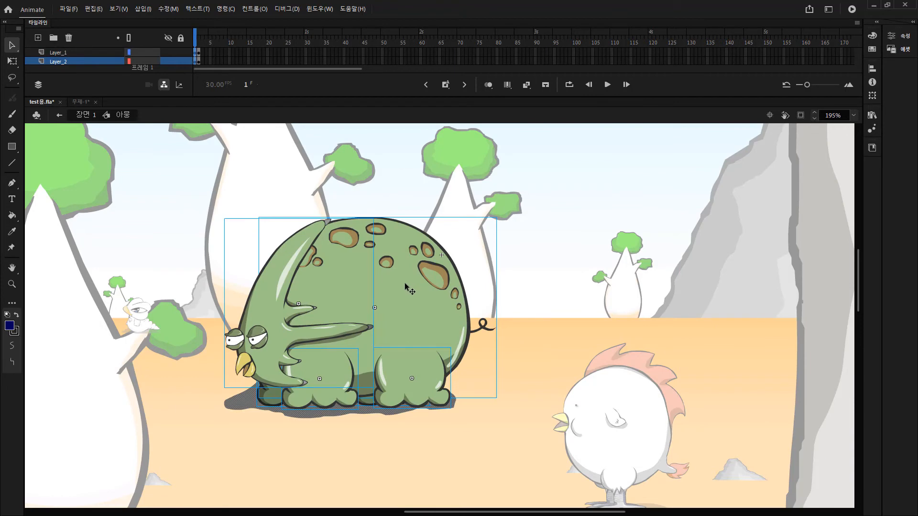
pyautogui.moveTo(335, 321); pyautogui.dragTo(587, 277)
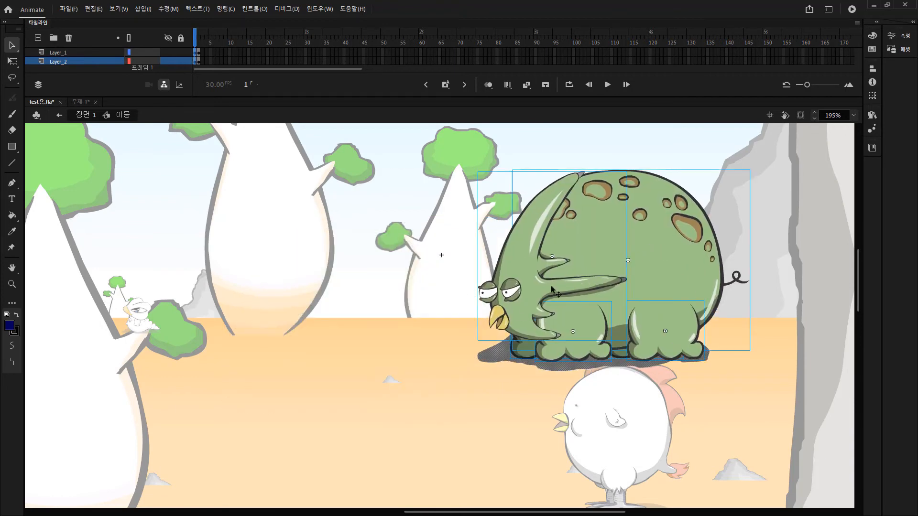
pyautogui.hotkey('ctrl', 'z')
pyautogui.click(490, 449)
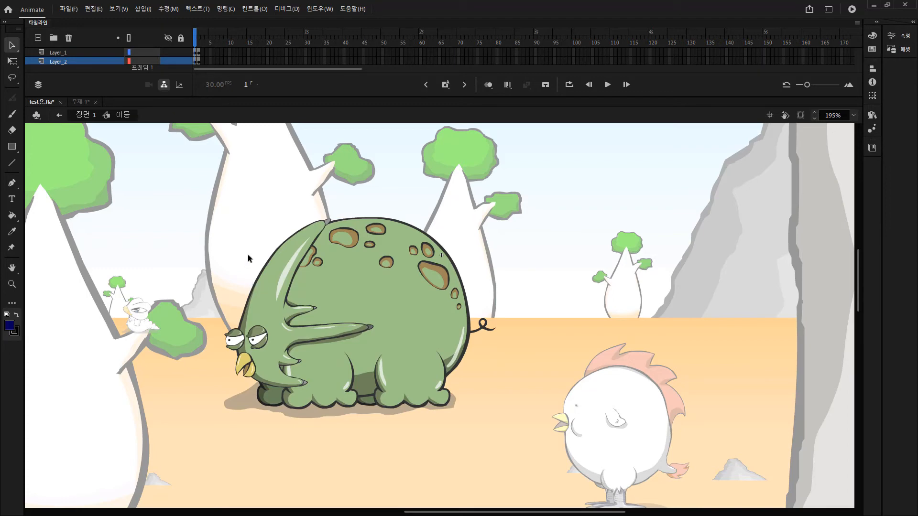
# Try enlarging all of the creature's parts together on frame 1 with Free Transform.
pyautogui.moveTo(186, 175); pyautogui.dragTo(234, 251)
pyautogui.moveTo(491, 462); pyautogui.dragTo(660, 507)
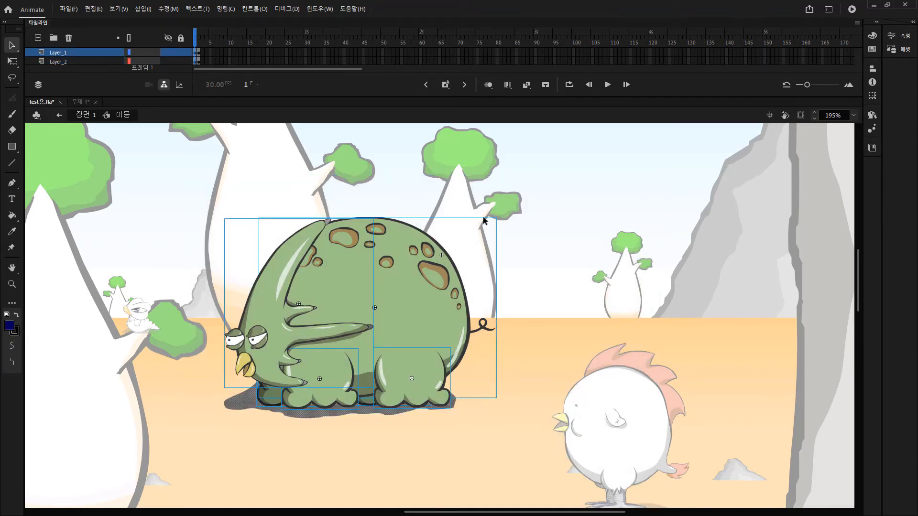
pyautogui.press('q')
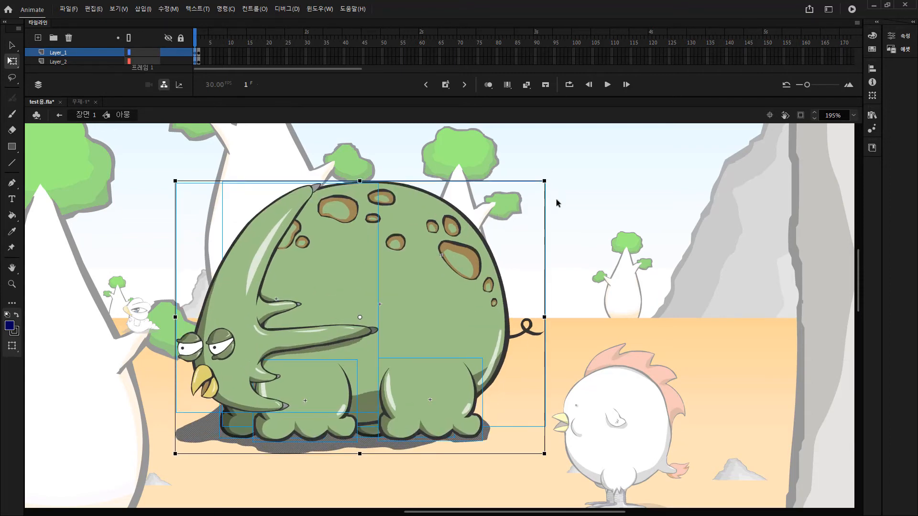
pyautogui.click(206, 205)
pyautogui.moveTo(172, 184); pyautogui.dragTo(606, 451)
pyautogui.click(546, 221)
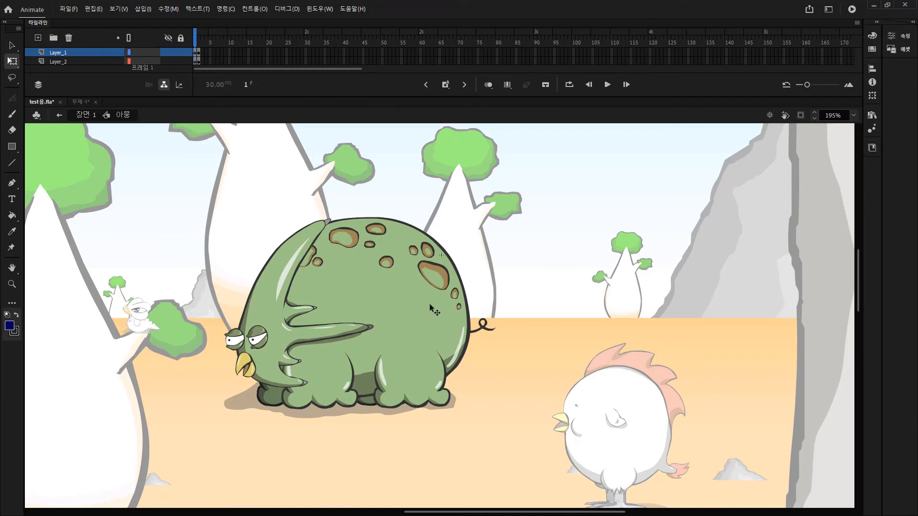
# Enlarge the timeline area and extend Layer_1 and Layer_2 to frame 23 by inserting frames.
pyautogui.click(202, 51)
pyautogui.moveTo(204, 50); pyautogui.dragTo(285, 144)
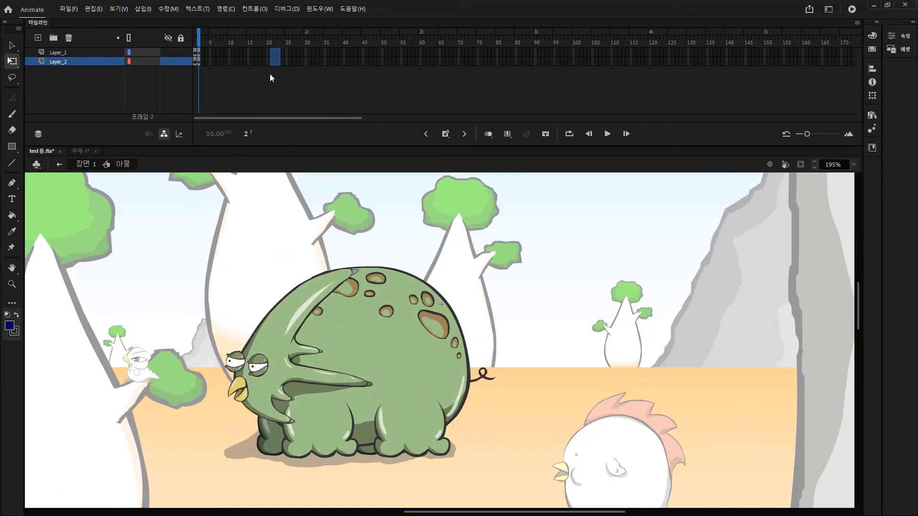
pyautogui.press('F5')
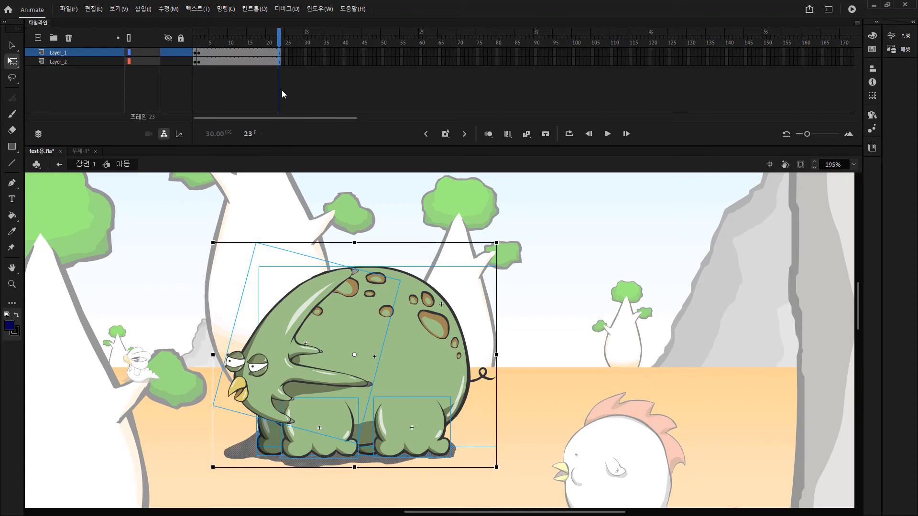
pyautogui.click(322, 91)
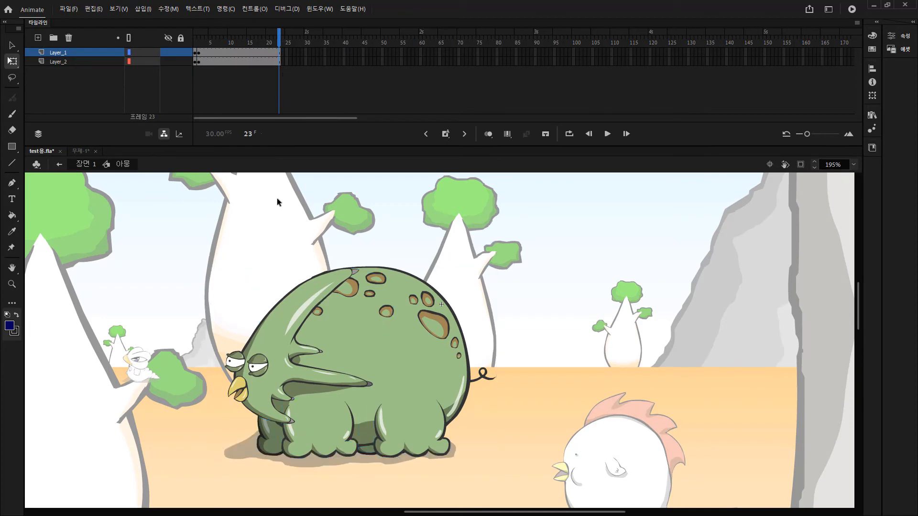
# Add a new layer above Layer_1 and cut the creature's head from Layer_1 at frame 23.
pyautogui.click(321, 296)
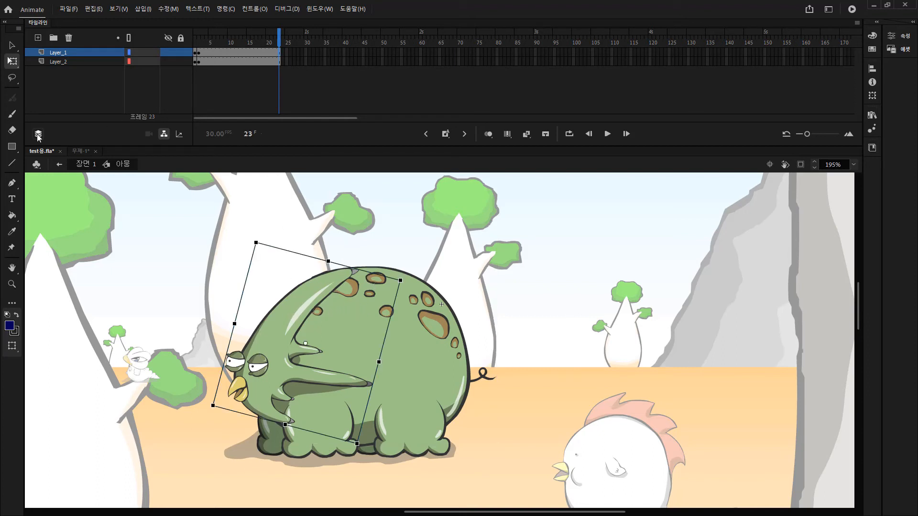
pyautogui.click(38, 38)
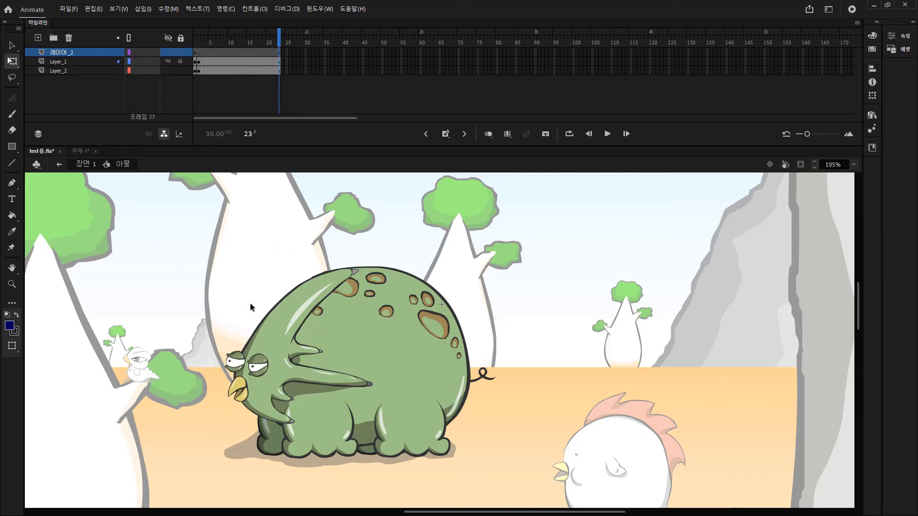
pyautogui.click(275, 314)
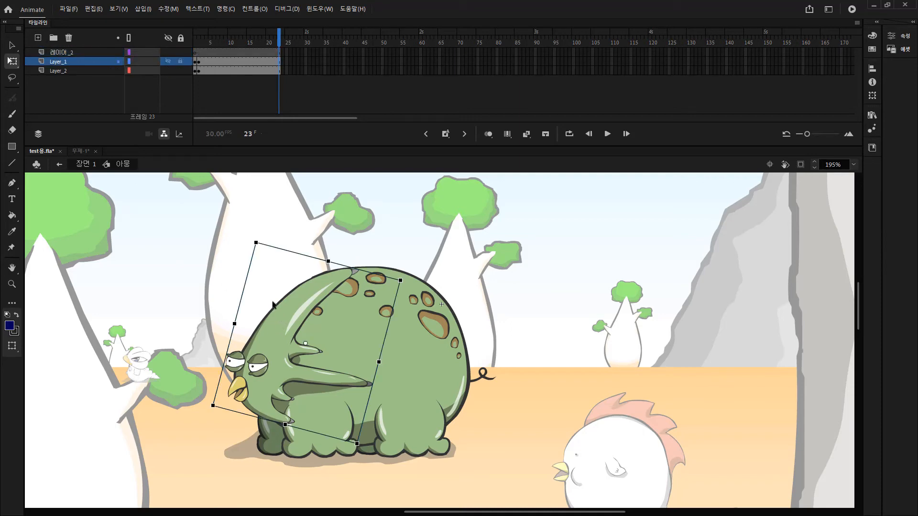
pyautogui.hotkey('ctrl', 'x')
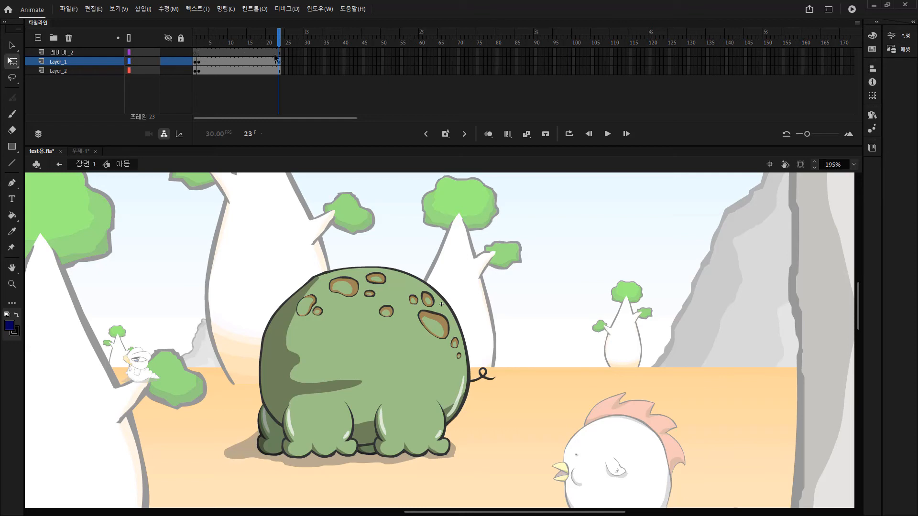
# Try pasting the cut head into frame 1 of the new layer, both centred and in place.
pyautogui.click(196, 52)
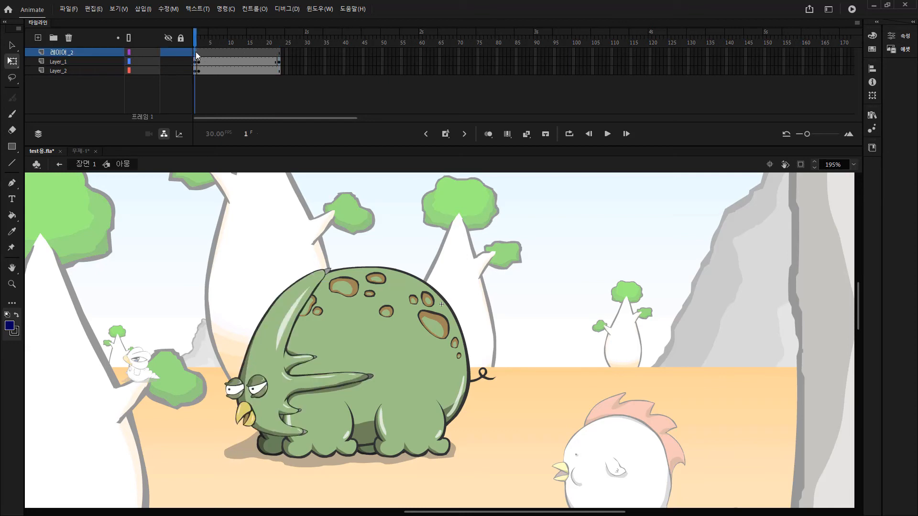
pyautogui.hotkey('ctrl', 'v')
pyautogui.hotkey('ctrl', 'z')
pyautogui.click(219, 61)
pyautogui.click(196, 52)
pyautogui.hotkey('ctrl', 'shift', 'v')
# Undo the head's cut and paste, and delete the new layer above Layer_1.
pyautogui.hotkey('ctrl', 'z')
pyautogui.hotkey('ctrl', 'z')
pyautogui.hotkey('ctrl', 'z')
pyautogui.hotkey('ctrl', 'z')
pyautogui.hotkey('ctrl', 'z')
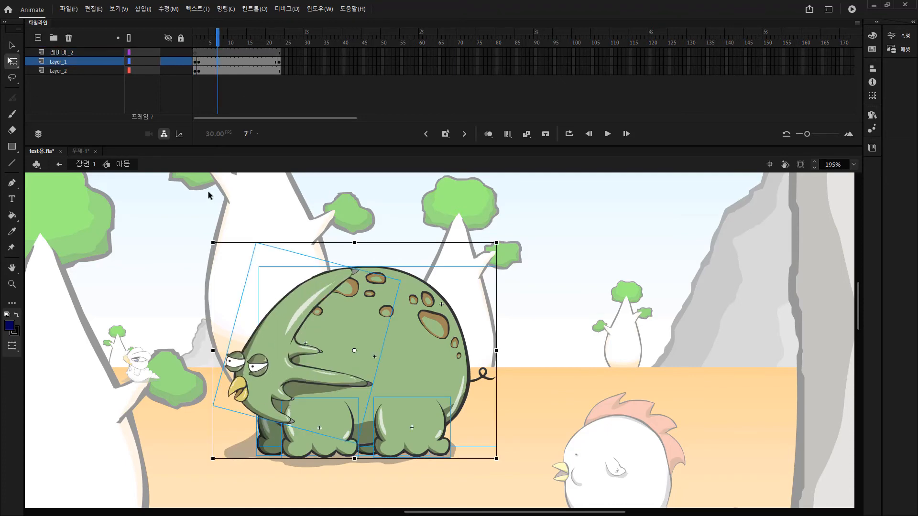
pyautogui.hotkey('ctrl', 'shift', 'v')
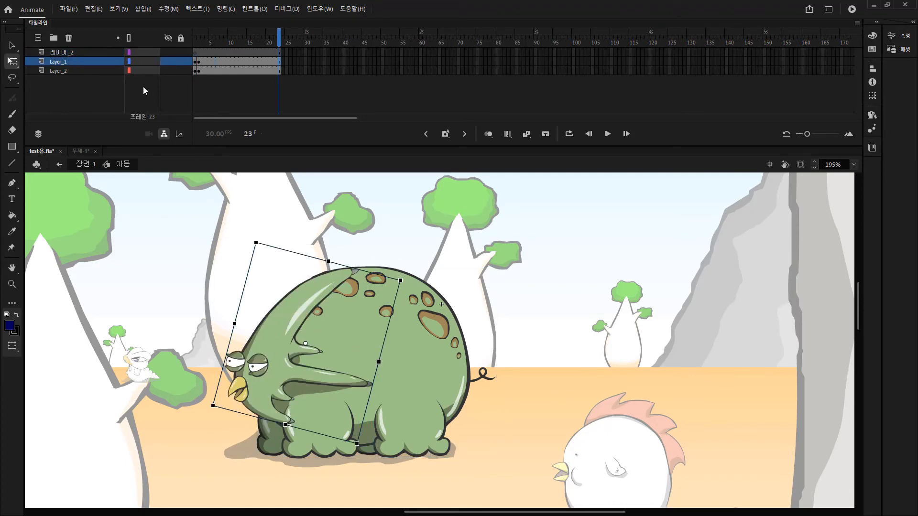
pyautogui.click(69, 54)
pyautogui.click(69, 38)
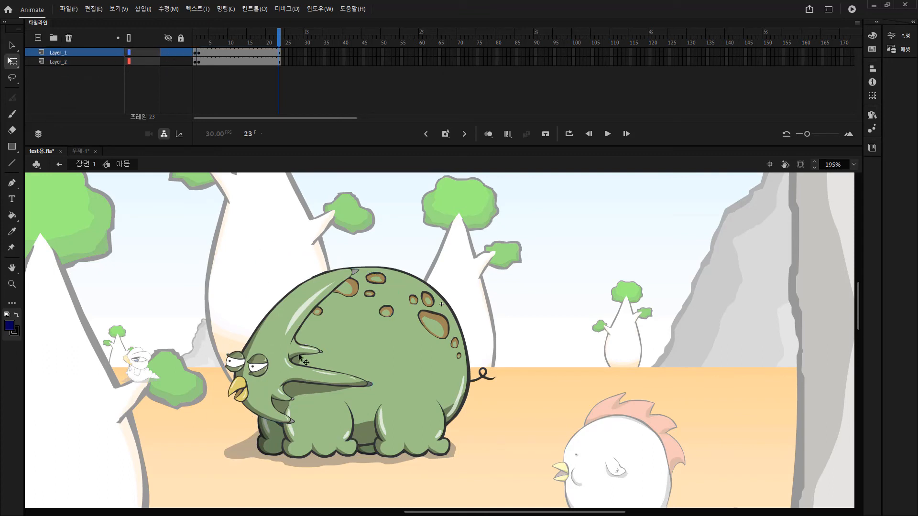
# Return to 장면 1, copy the green creature and create a new Full HD 1920 x 1080 document at 30 fps.
pyautogui.click(221, 40)
pyautogui.click(195, 41)
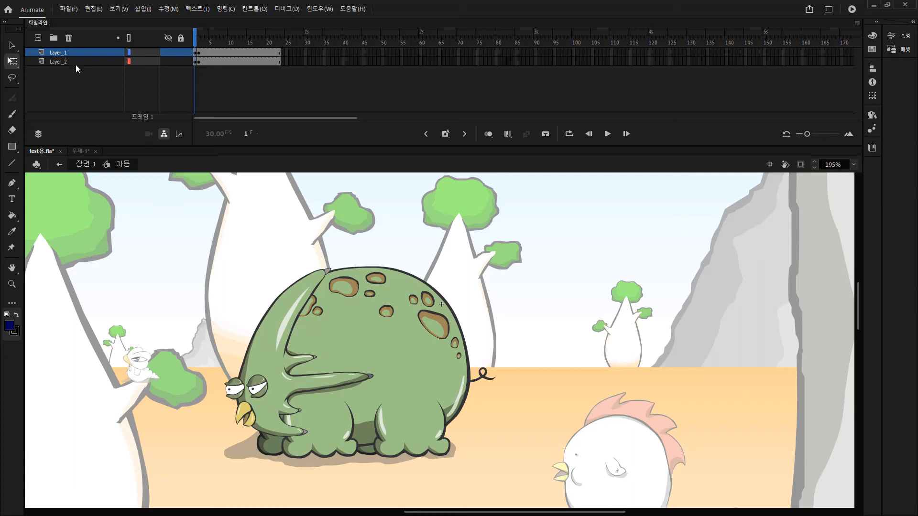
pyautogui.click(81, 165)
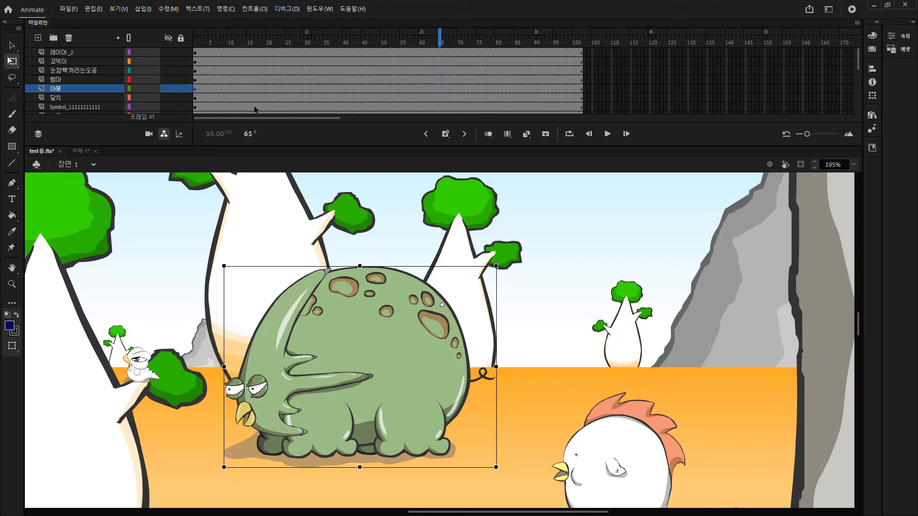
pyautogui.click(75, 10)
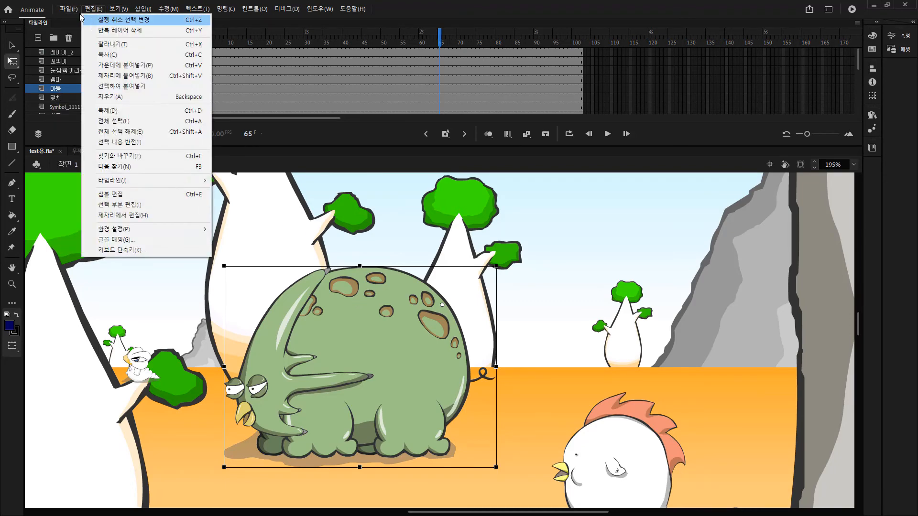
pyautogui.click(81, 21)
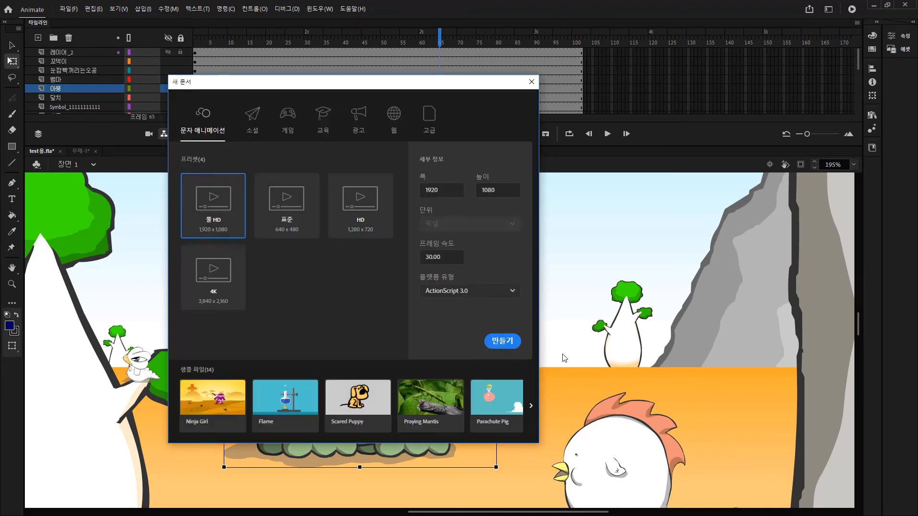
pyautogui.click(502, 341)
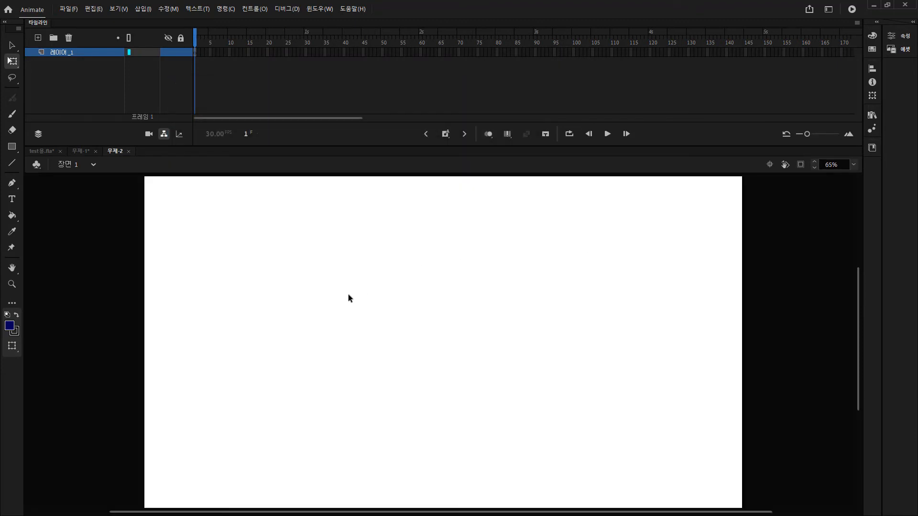
# Paste the green creature into the new document and place it slightly left of the stage's centre.
pyautogui.hotkey('ctrl', 'v')
pyautogui.moveTo(482, 370); pyautogui.dragTo(436, 332)
pyautogui.click(345, 267)
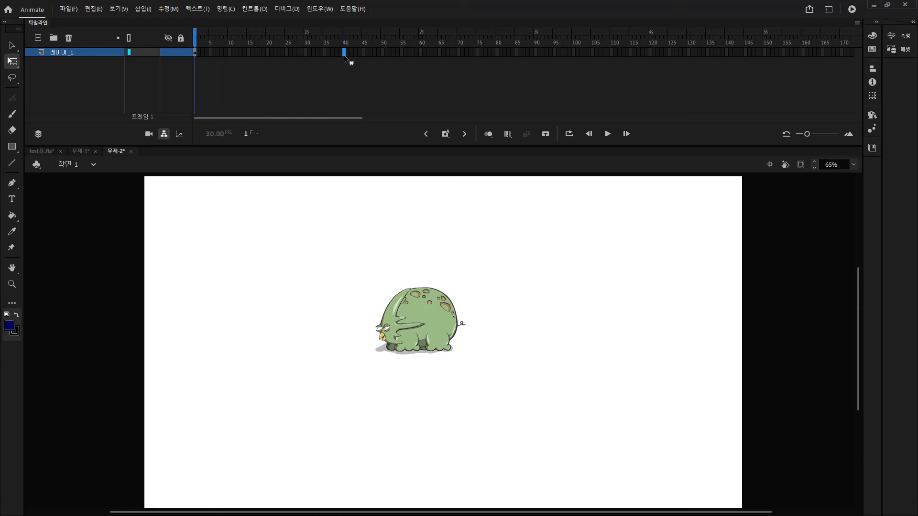
# Insert a keyframe at frame 40 on 레이어_1 and create a classic tween from frame 1.
pyautogui.press('F6')
pyautogui.rightClick(300, 48)
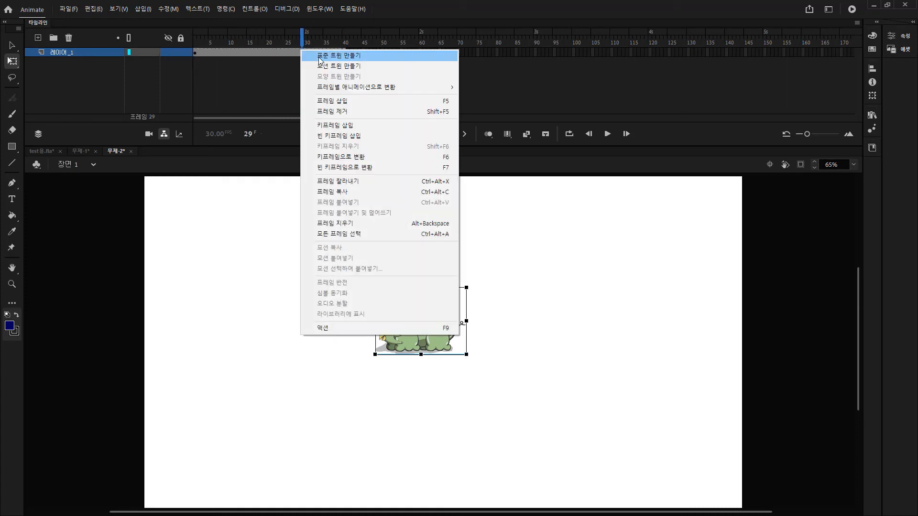
pyautogui.click(320, 57)
# On frame 40, move the creature to the stage's lower-left area and enlarge it to more than twice its size.
pyautogui.click(344, 39)
pyautogui.moveTo(445, 319); pyautogui.dragTo(345, 386)
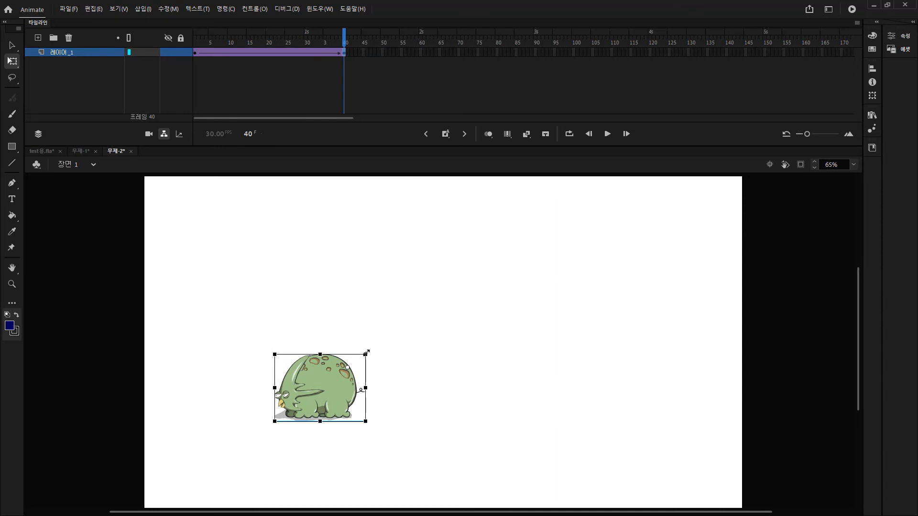
pyautogui.moveTo(366, 353); pyautogui.dragTo(406, 335)
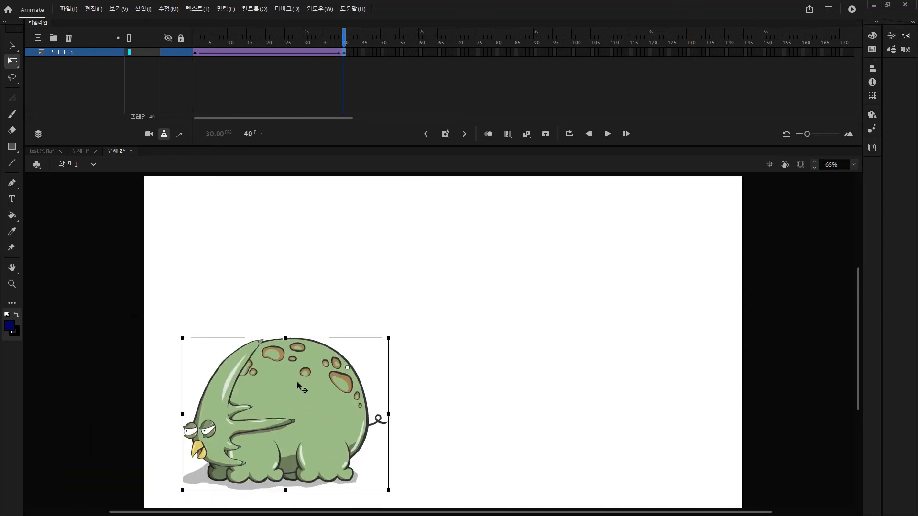
# Scrub through the classic tween to preview it and raise the enlarged creature on the stage.
pyautogui.moveTo(233, 44); pyautogui.dragTo(33, 53)
pyautogui.click(268, 224)
pyautogui.click(419, 312)
# Go to frame 40 and mirror the creature horizontally so that it faces right.
pyautogui.moveTo(239, 45); pyautogui.dragTo(344, 45)
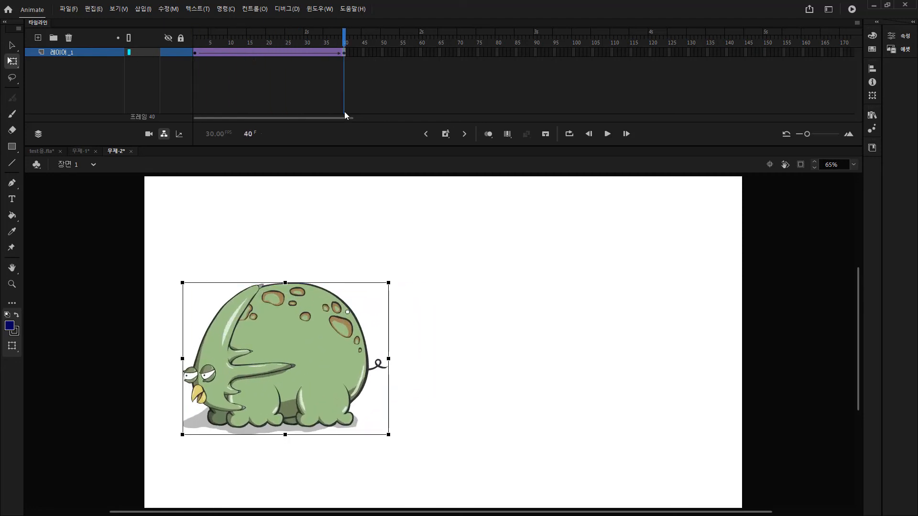
pyautogui.moveTo(181, 357); pyautogui.dragTo(509, 363)
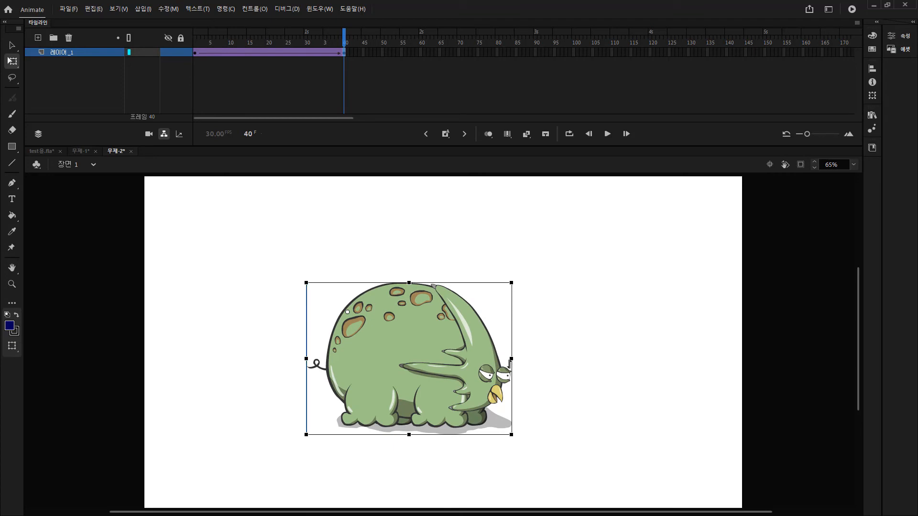
# Mirror the creature horizontally on frame 1 so that it faces right, and play back the classic tween.
pyautogui.moveTo(245, 45); pyautogui.dragTo(193, 56)
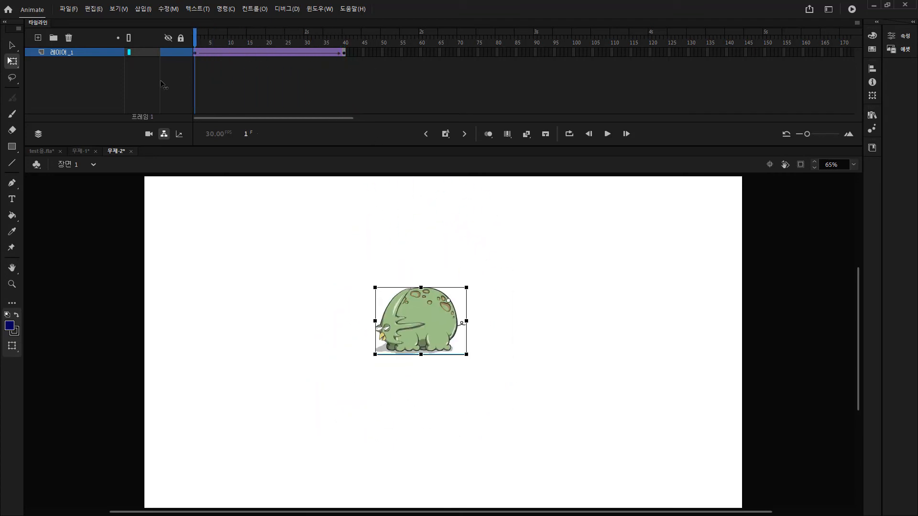
pyautogui.moveTo(238, 42); pyautogui.dragTo(496, 90)
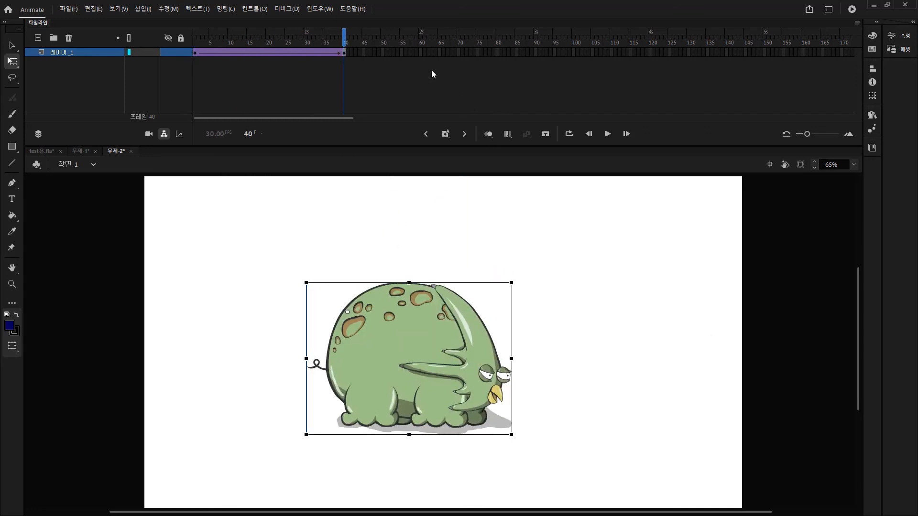
pyautogui.click(195, 42)
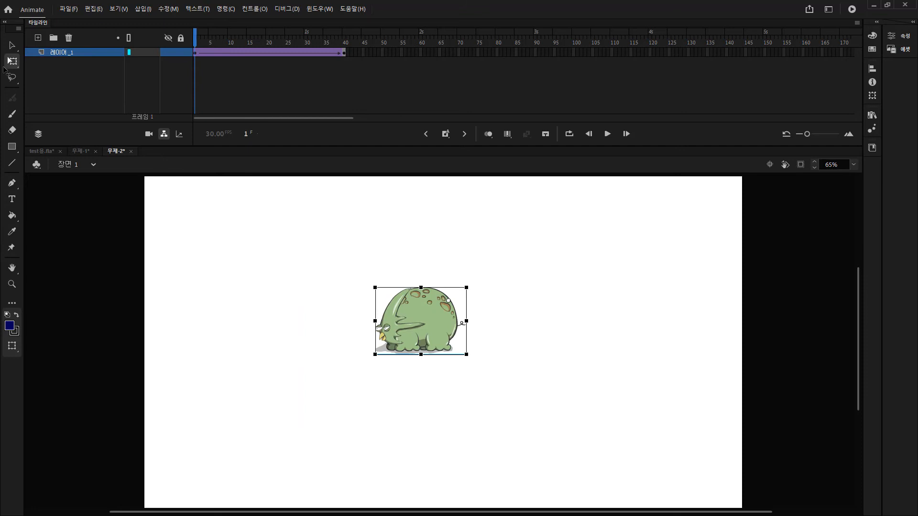
pyautogui.moveTo(371, 322); pyautogui.dragTo(518, 321)
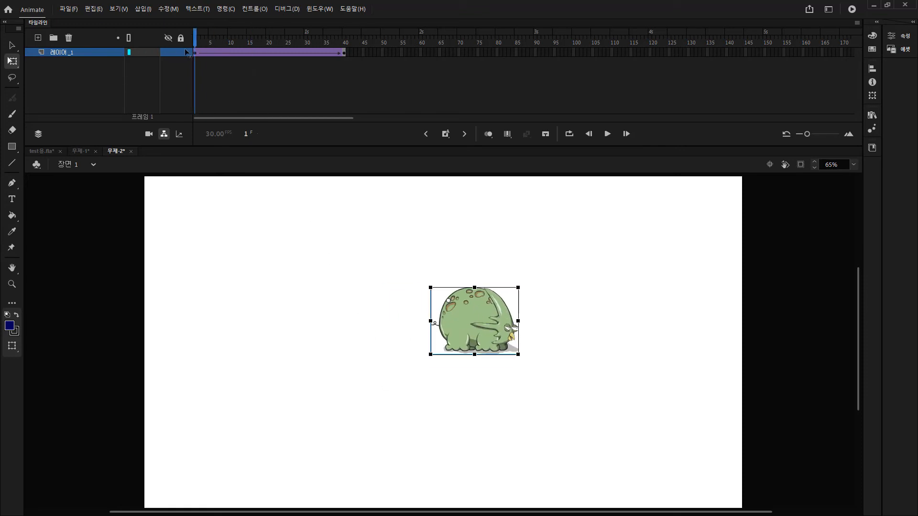
pyautogui.press('Return')
pyautogui.moveTo(330, 51); pyautogui.dragTo(183, 59)
pyautogui.press('Return')
# Undo the mirroring of the creature on frames 1 and 40, and replay the tween.
pyautogui.hotkey('ctrl', 'z')
pyautogui.press('Return')
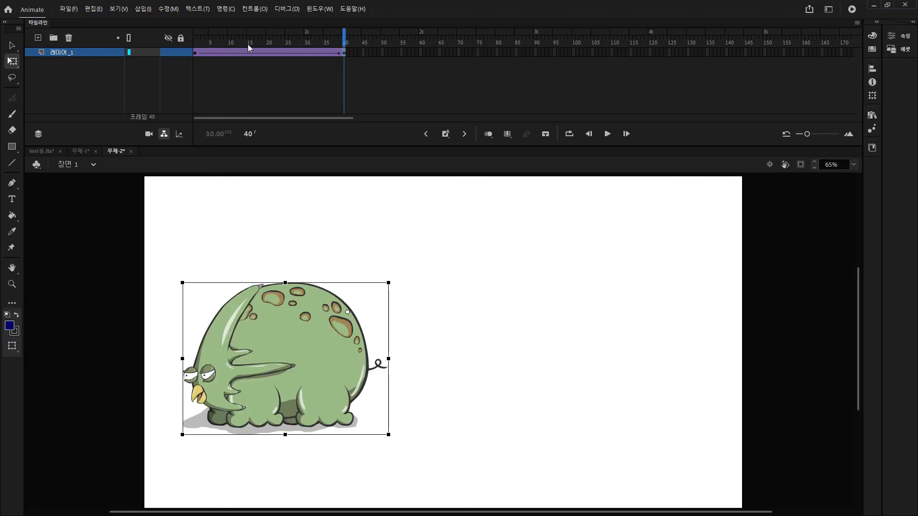
pyautogui.press('Return')
pyautogui.moveTo(221, 43); pyautogui.dragTo(448, 48)
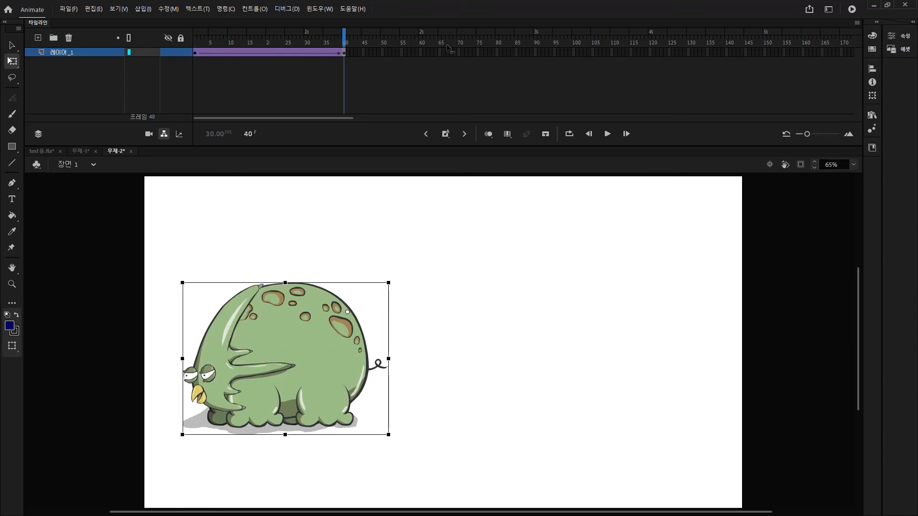
# Try mirroring the creature horizontally on frame 40 and frame 1 separately, play the tween, and undo both changes.
pyautogui.click(345, 52)
pyautogui.moveTo(180, 360); pyautogui.dragTo(447, 360)
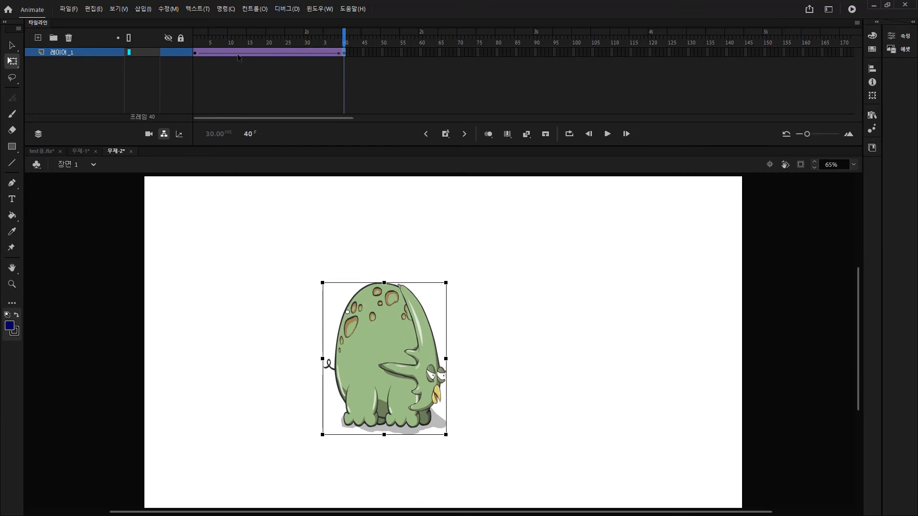
pyautogui.click(195, 52)
pyautogui.moveTo(211, 38)
pyautogui.mouseDown()
pyautogui.moveTo(344, 43)
pyautogui.moveTo(193, 44)
pyautogui.mouseUp()
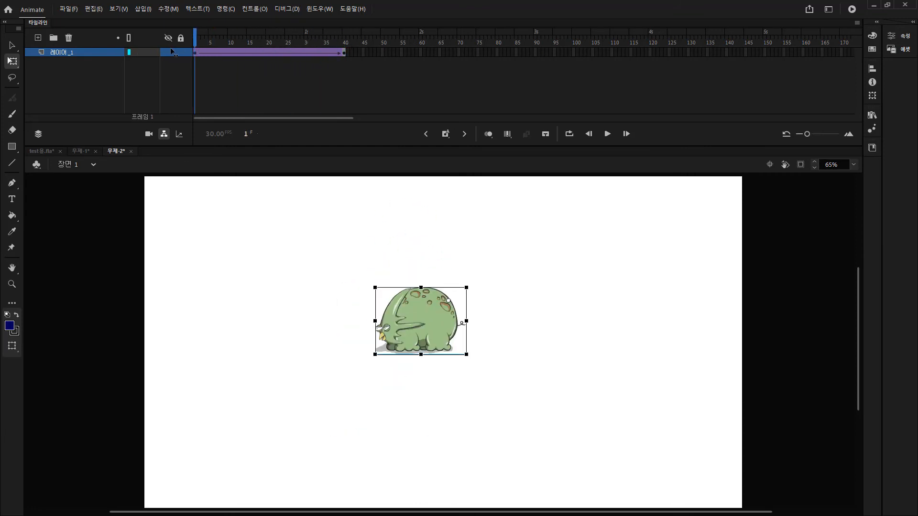
pyautogui.moveTo(375, 321); pyautogui.dragTo(502, 320)
pyautogui.press('Return')
pyautogui.hotkey('ctrl', 'z')
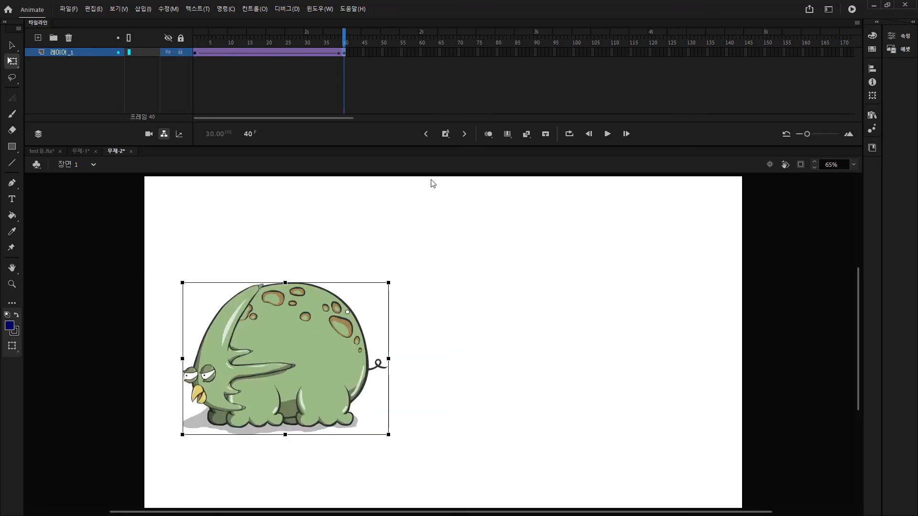
pyautogui.press('Return')
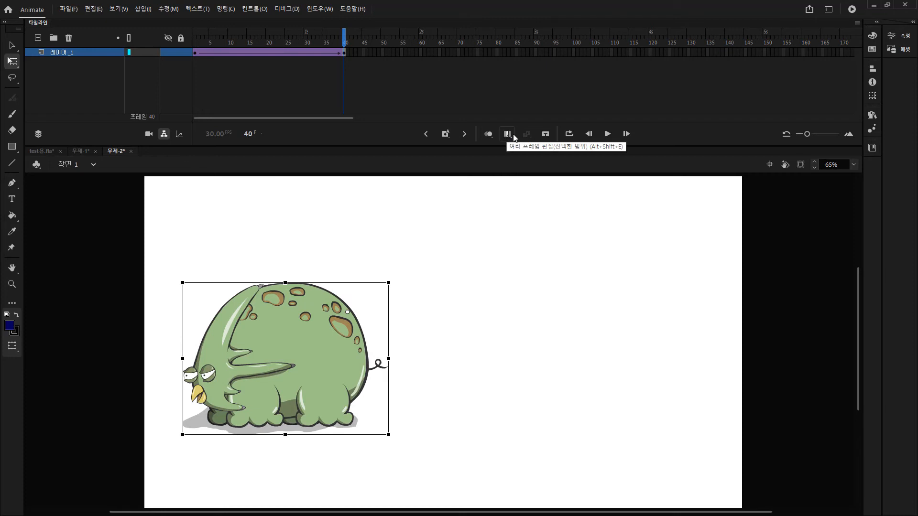
# Enable editing of multiple frames and set its range from frame 1 to frame 40.
pyautogui.click(509, 135)
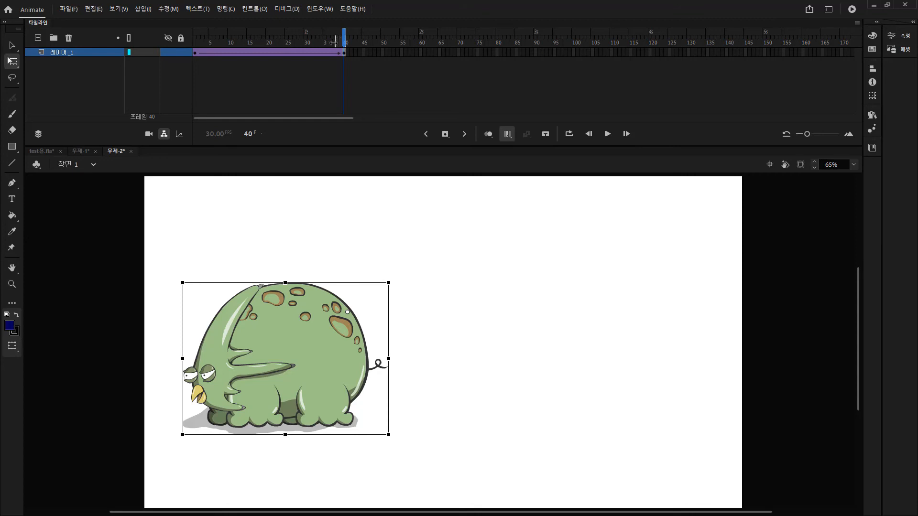
pyautogui.moveTo(331, 44); pyautogui.dragTo(194, 42)
pyautogui.moveTo(341, 41)
pyautogui.mouseDown()
pyautogui.moveTo(302, 42)
pyautogui.moveTo(345, 42)
pyautogui.mouseUp()
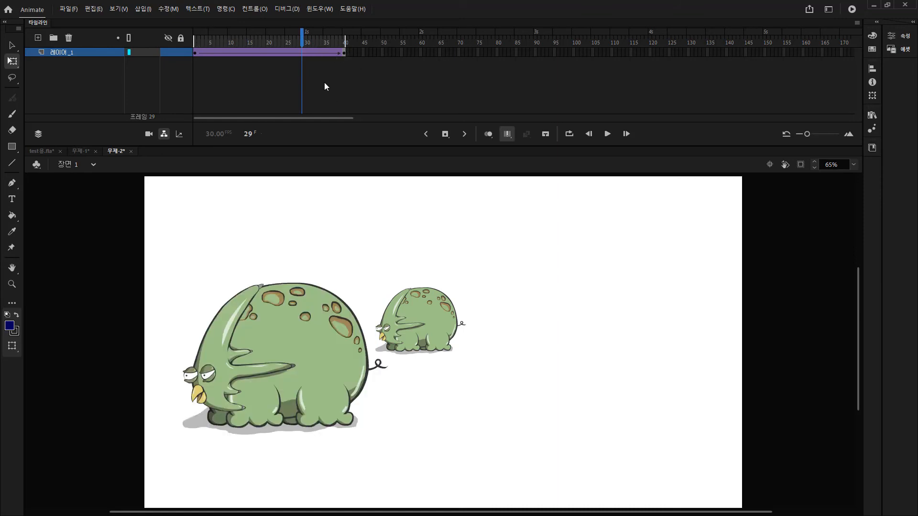
# Select the creature on both keyframes, mirror it horizontally to face right, and rotate it slightly counterclockwise.
pyautogui.hotkey('ctrl', 'a')
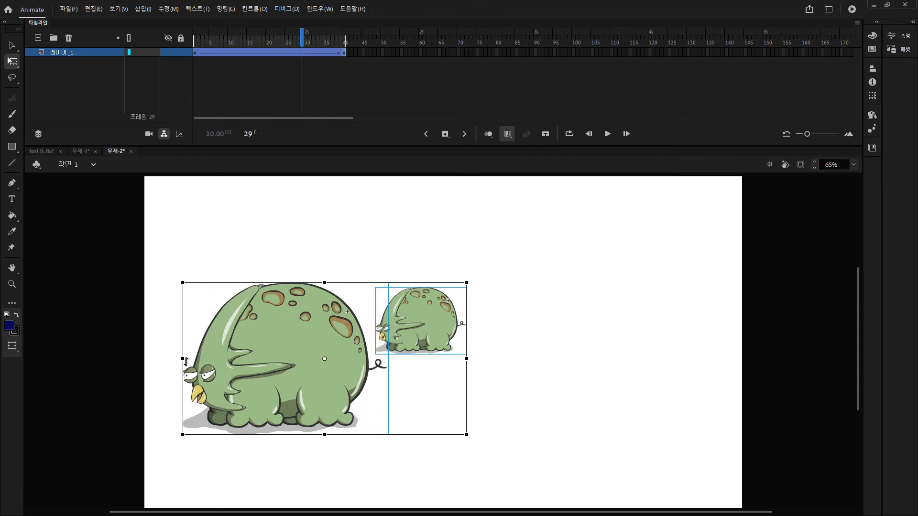
pyautogui.moveTo(226, 358); pyautogui.dragTo(445, 358)
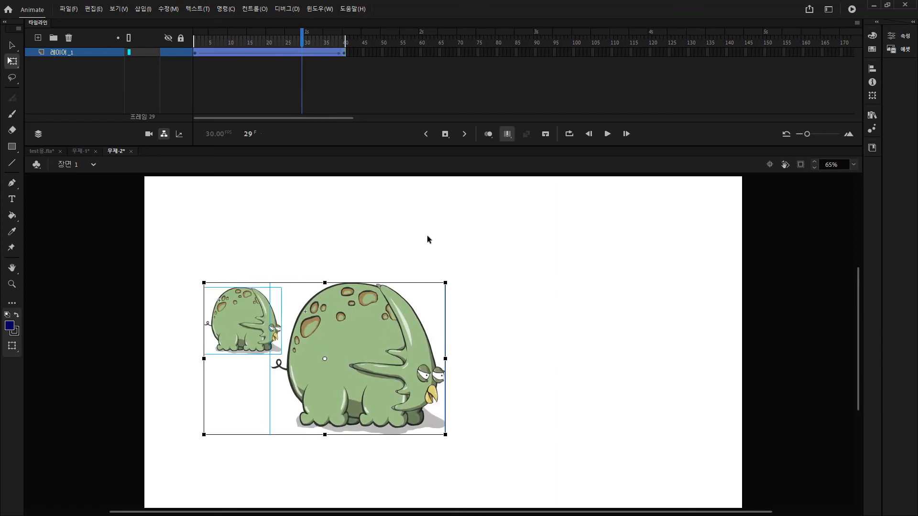
pyautogui.moveTo(447, 283); pyautogui.dragTo(409, 241)
pyautogui.click(391, 224)
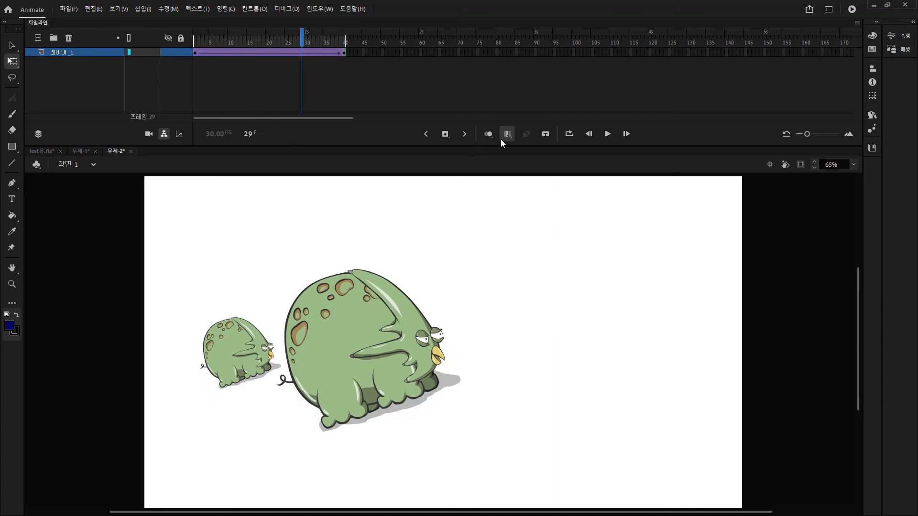
# Turn off multiple-frame editing and play and scrub through the tween to check the creature's new orientation.
pyautogui.click(486, 137)
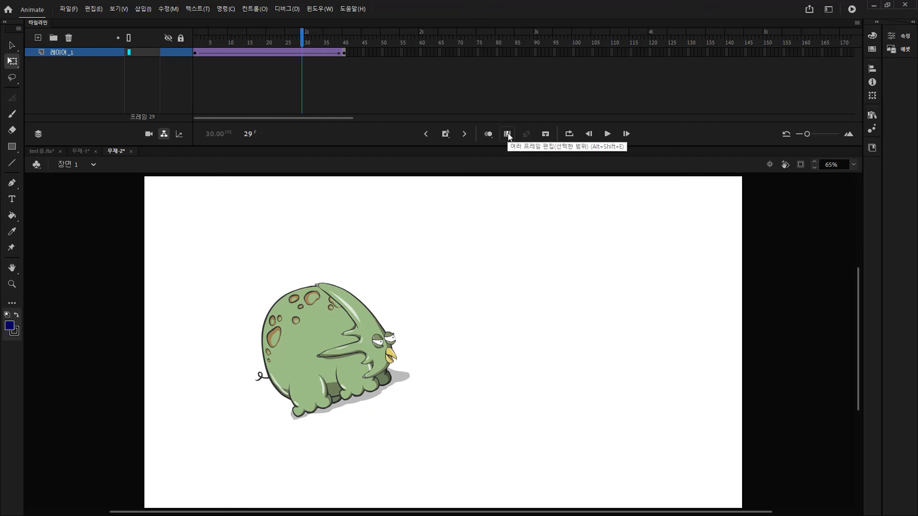
pyautogui.moveTo(305, 40); pyautogui.dragTo(361, 55)
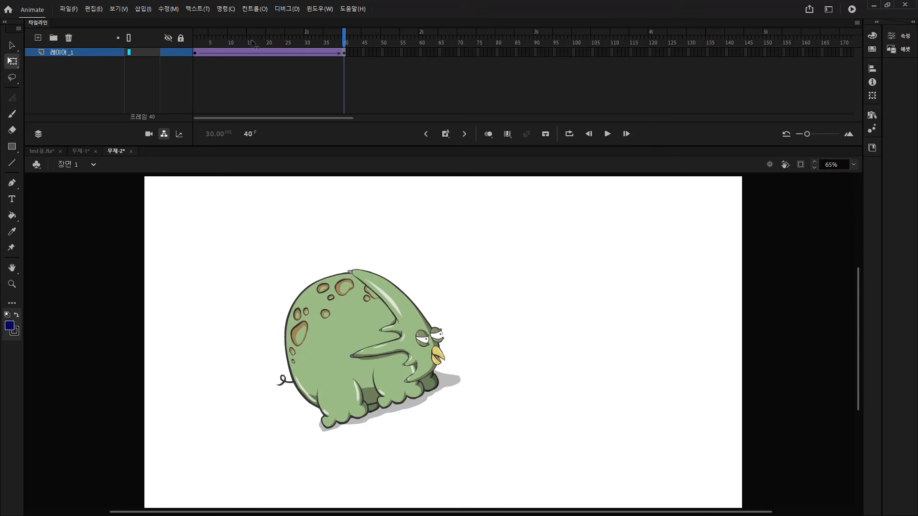
pyautogui.click(195, 42)
pyautogui.press('Return')
pyautogui.moveTo(224, 42); pyautogui.dragTo(402, 32)
# Switch to the test용.fla document, fit the whole stage in view, and look through frames on the character layers.
pyautogui.click(40, 151)
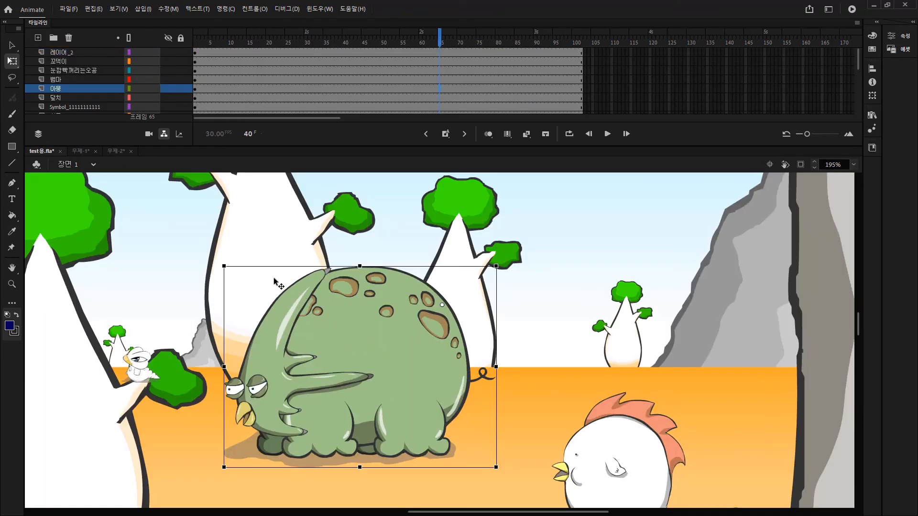
pyautogui.hotkey('ctrl', '2')
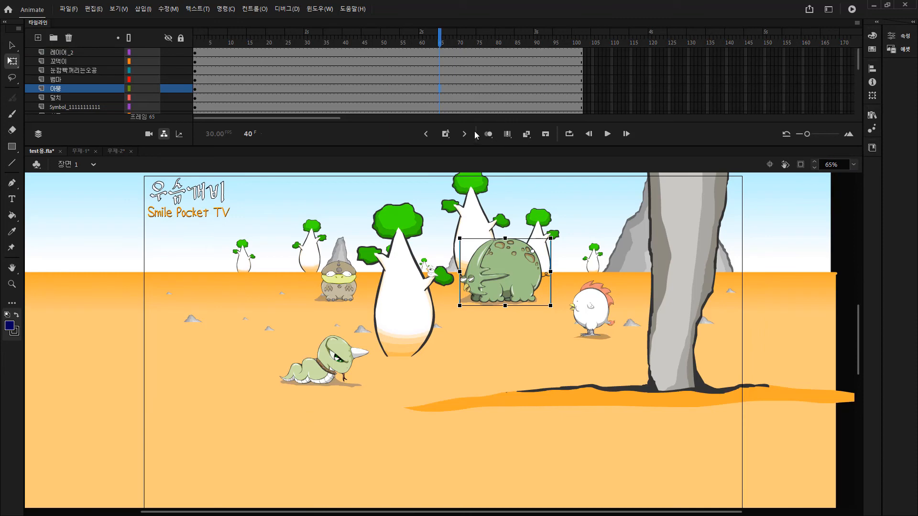
pyautogui.click(518, 83)
pyautogui.click(469, 71)
pyautogui.click(427, 89)
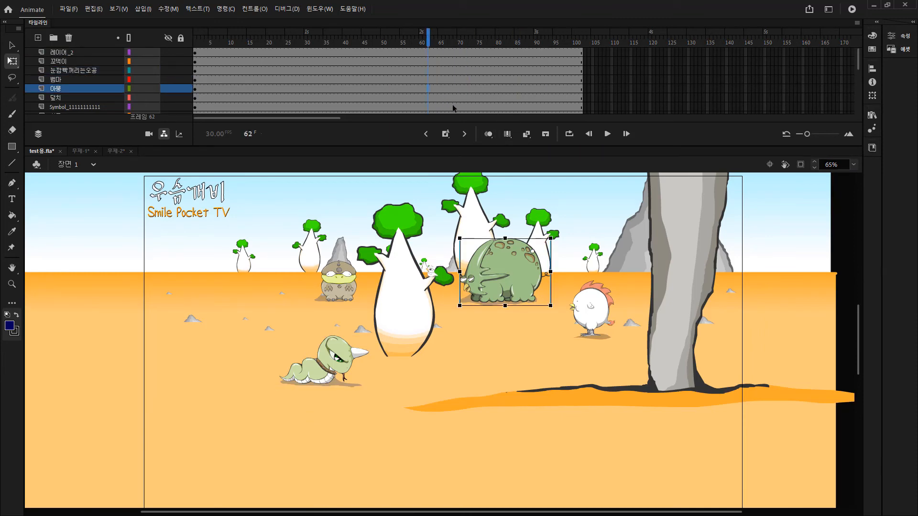
pyautogui.click(504, 79)
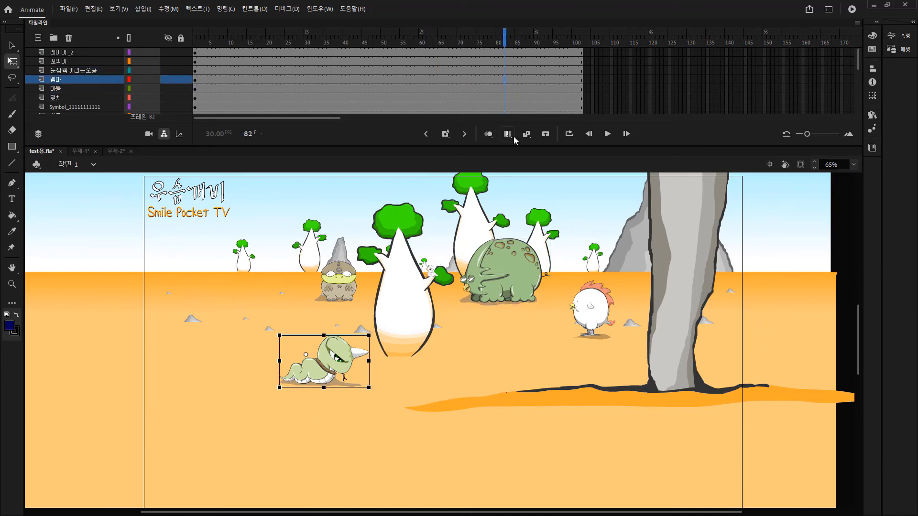
pyautogui.click(405, 89)
pyautogui.click(324, 93)
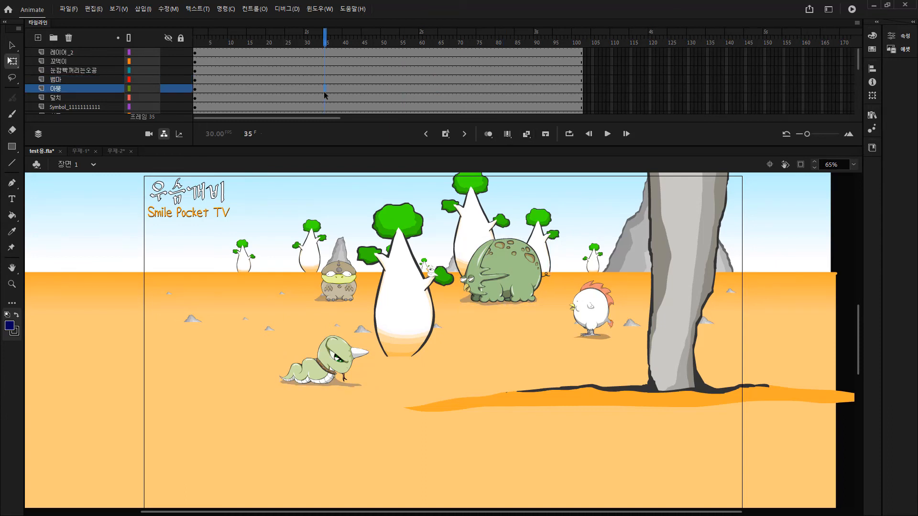
# Insert a keyframe at frame 55 on the green creature's layer and enlarge the creature there.
pyautogui.click(195, 93)
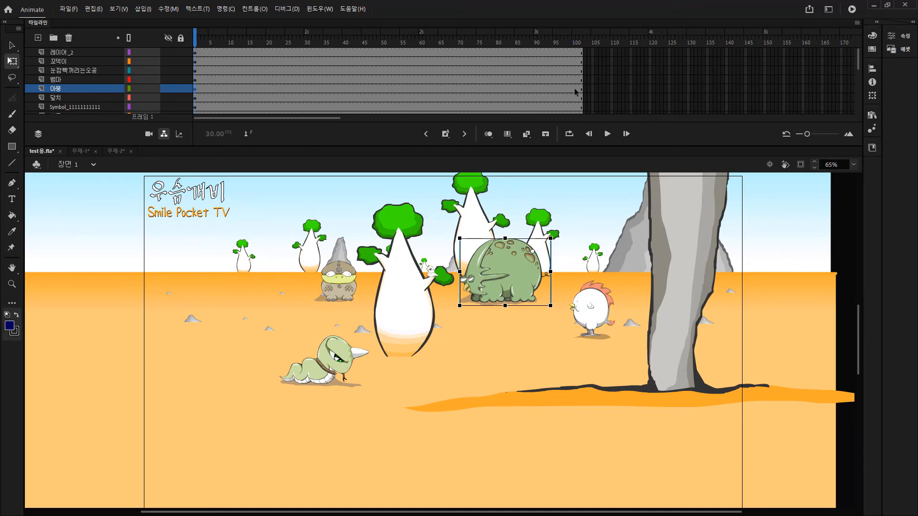
pyautogui.click(234, 81)
pyautogui.click(196, 91)
pyautogui.click(401, 89)
pyautogui.moveTo(550, 237); pyautogui.dragTo(565, 227)
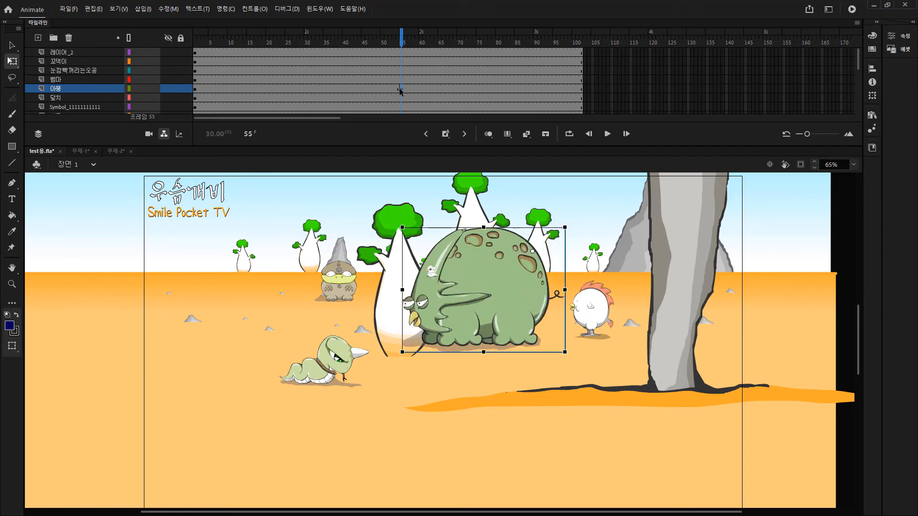
# Create a classic tween between frames 1 and 55 on the green creature's layer, preview it, and undo it.
pyautogui.rightClick(351, 88)
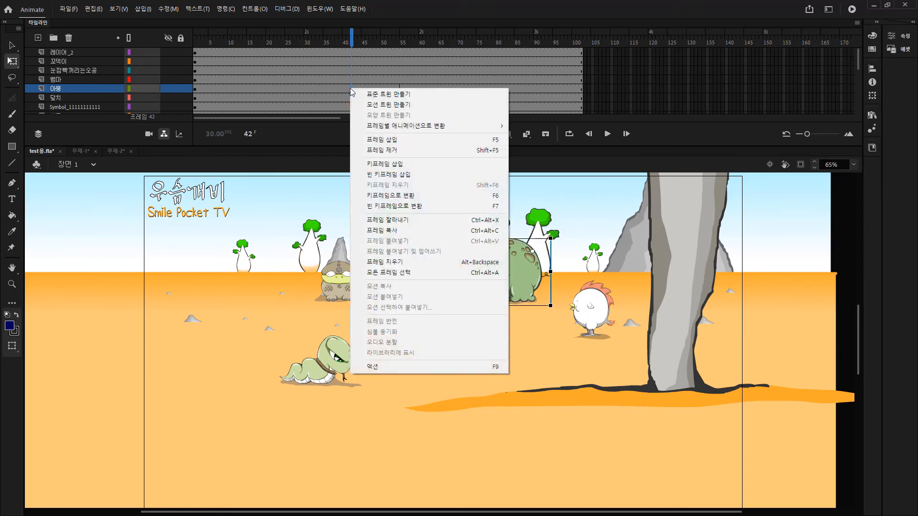
pyautogui.click(326, 88)
pyautogui.rightClick(325, 88)
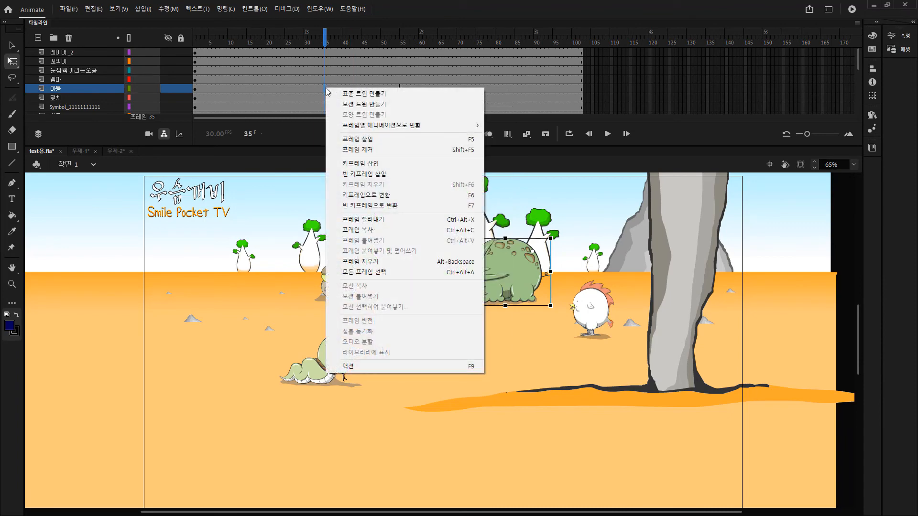
pyautogui.click(363, 93)
pyautogui.press('Return')
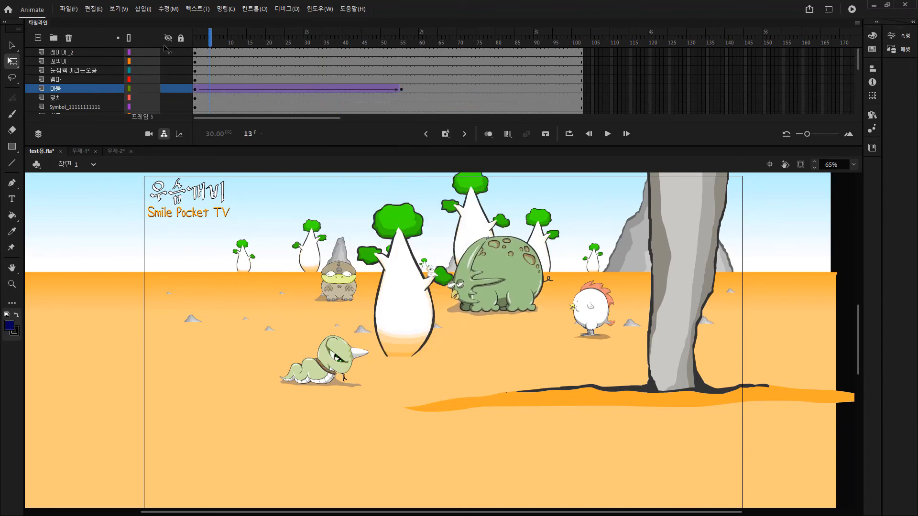
pyautogui.moveTo(290, 51); pyautogui.dragTo(359, 51)
pyautogui.hotkey('ctrl', 'z')
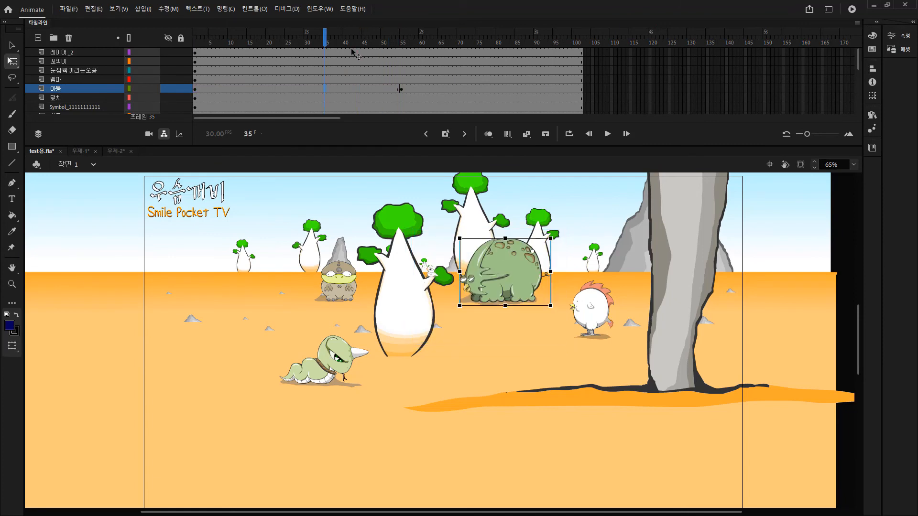
# At frame 34 of the green creature's layer, apply the classic tween type to the span and undo it.
pyautogui.click(340, 89)
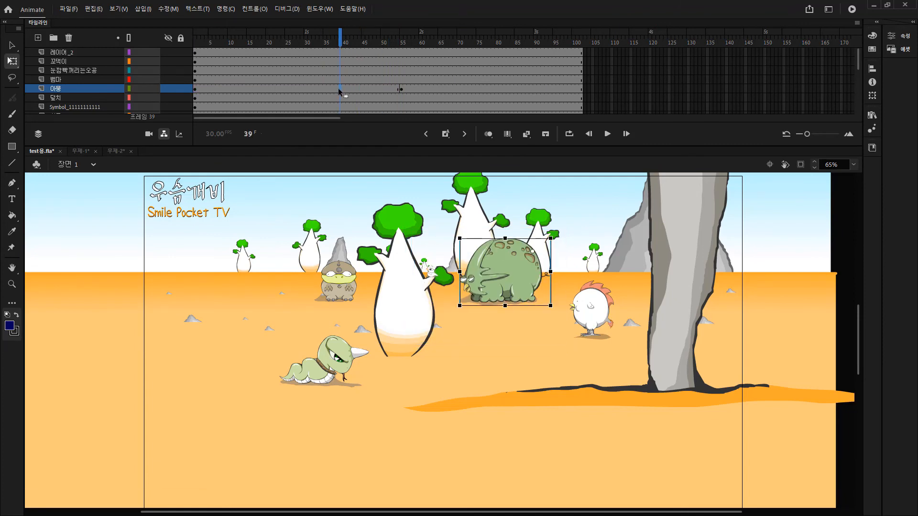
pyautogui.click(320, 89)
pyautogui.click(531, 137)
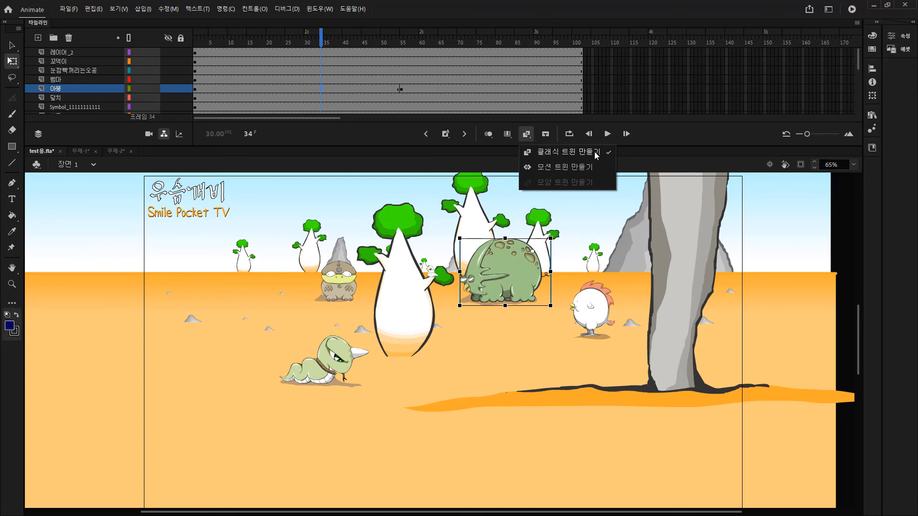
pyautogui.click(558, 151)
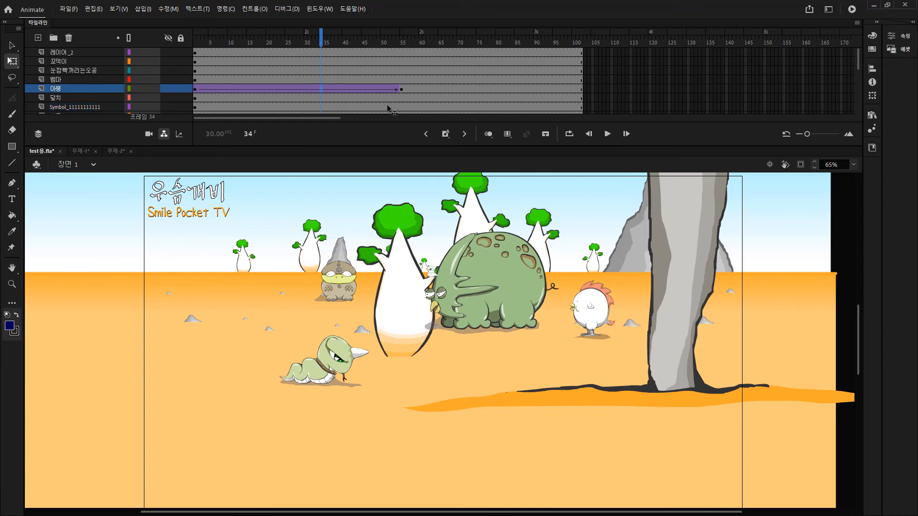
pyautogui.hotkey('ctrl', 'z')
# Reapply the current classic tween type at frame 35 of the green creature's layer and undo it.
pyautogui.click(531, 136)
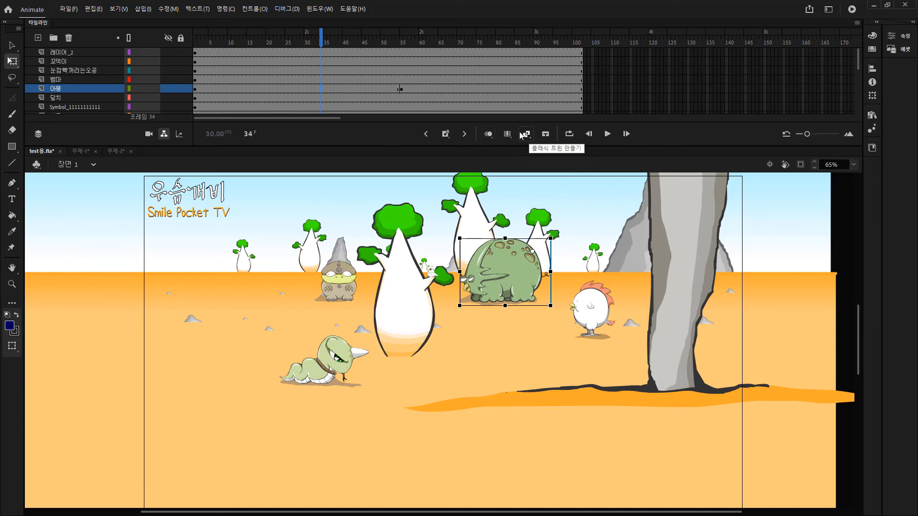
pyautogui.click(325, 88)
pyautogui.click(526, 134)
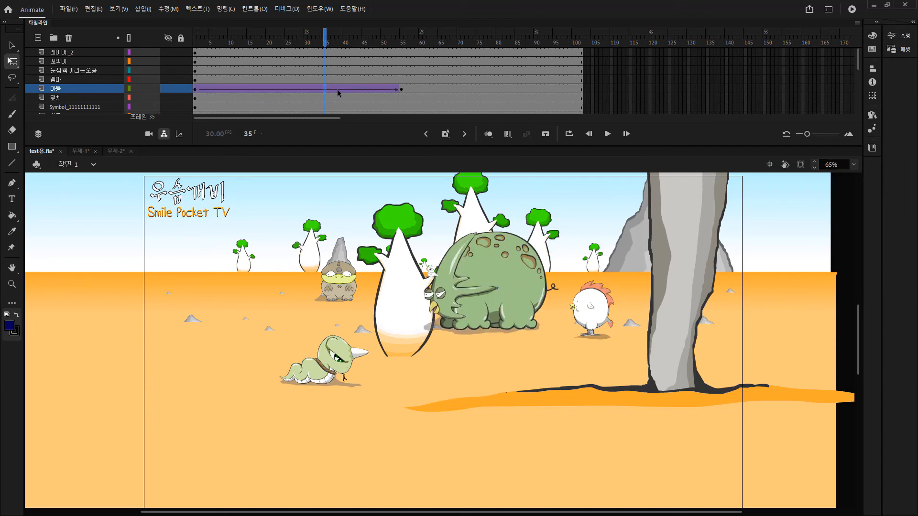
pyautogui.hotkey('ctrl', 'z')
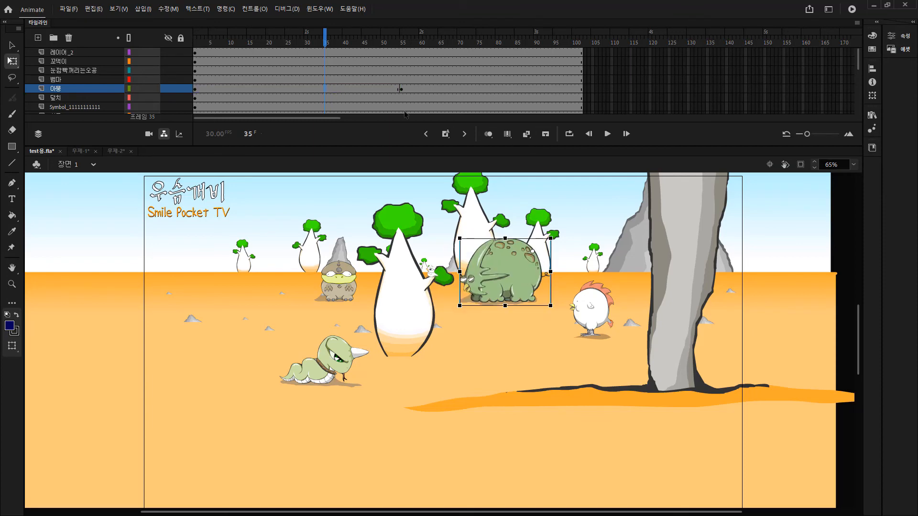
pyautogui.click(528, 138)
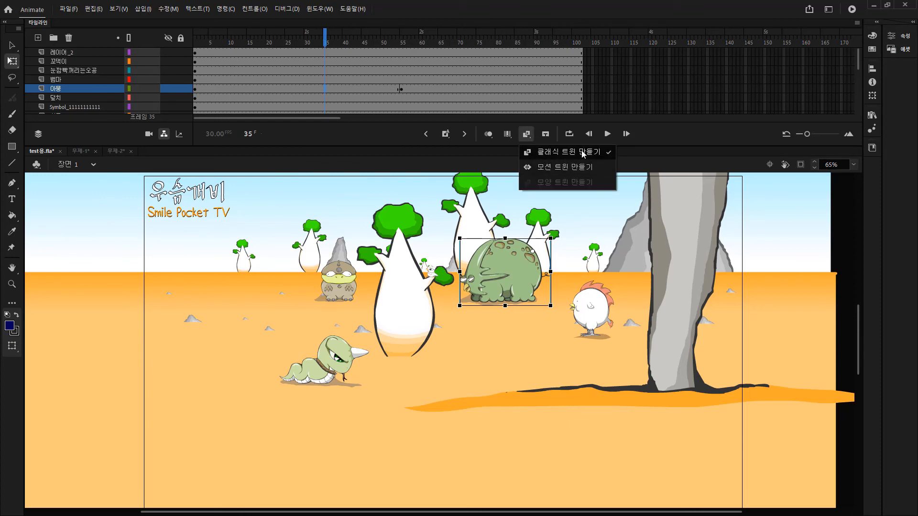
pyautogui.click(363, 99)
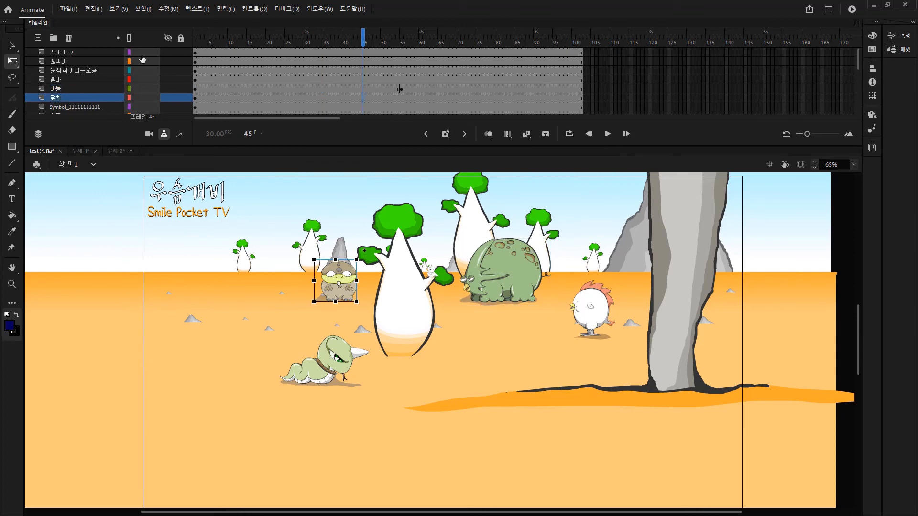
# In the 무제-2 document, delete the layer holding the tweened creature and draw a dark blue rectangle on frame 1.
pyautogui.click(116, 153)
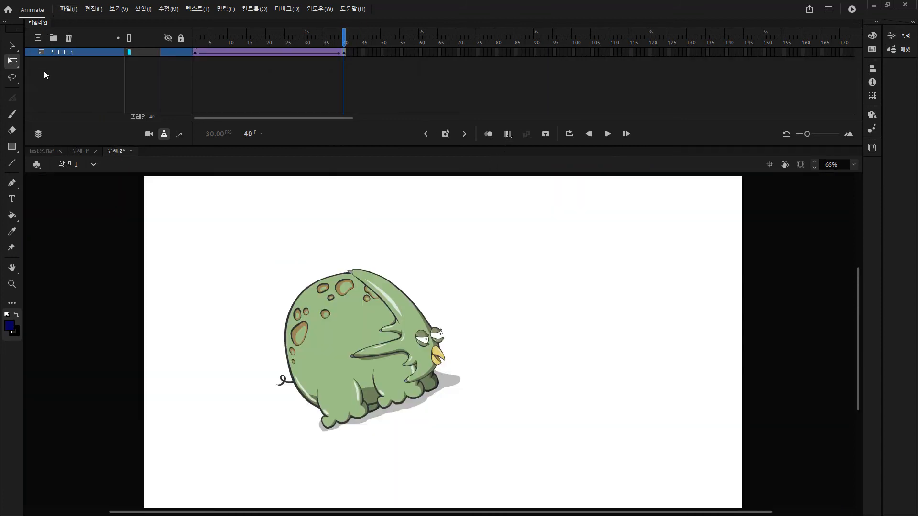
pyautogui.click(64, 53)
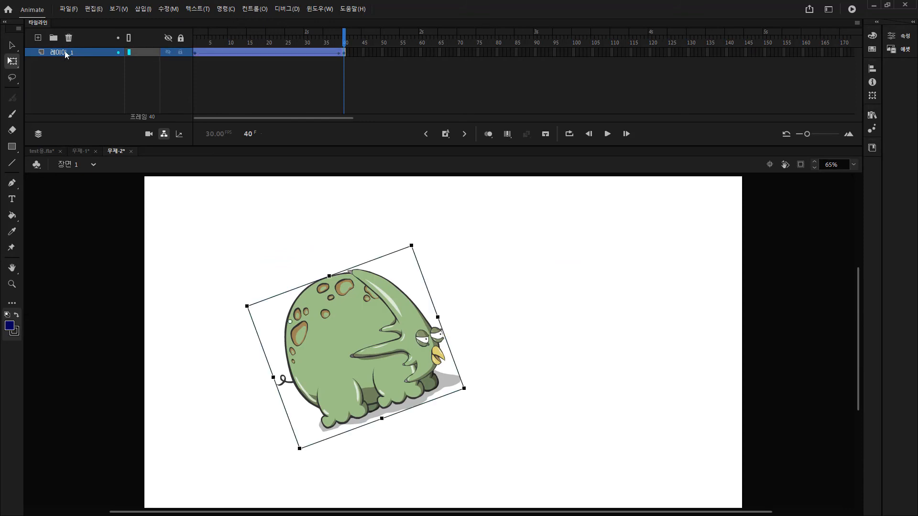
pyautogui.click(68, 38)
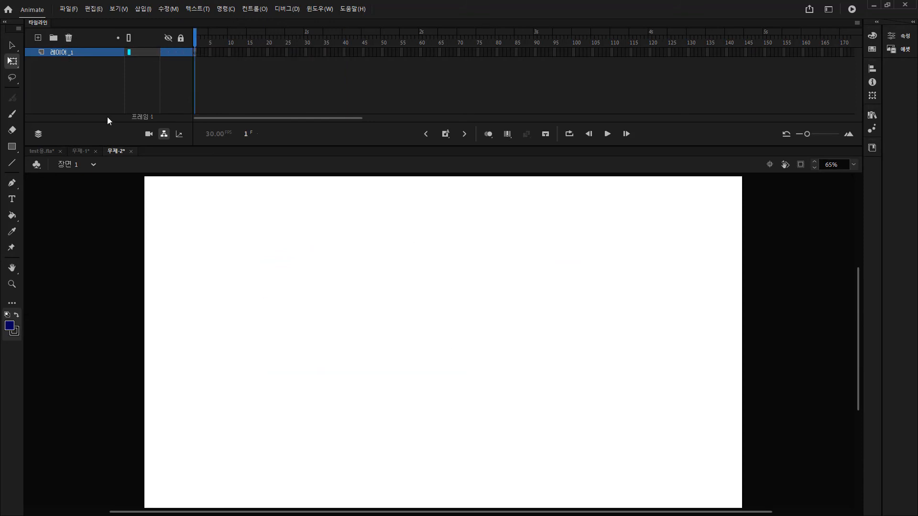
pyautogui.click(12, 146)
pyautogui.moveTo(270, 221); pyautogui.dragTo(384, 309)
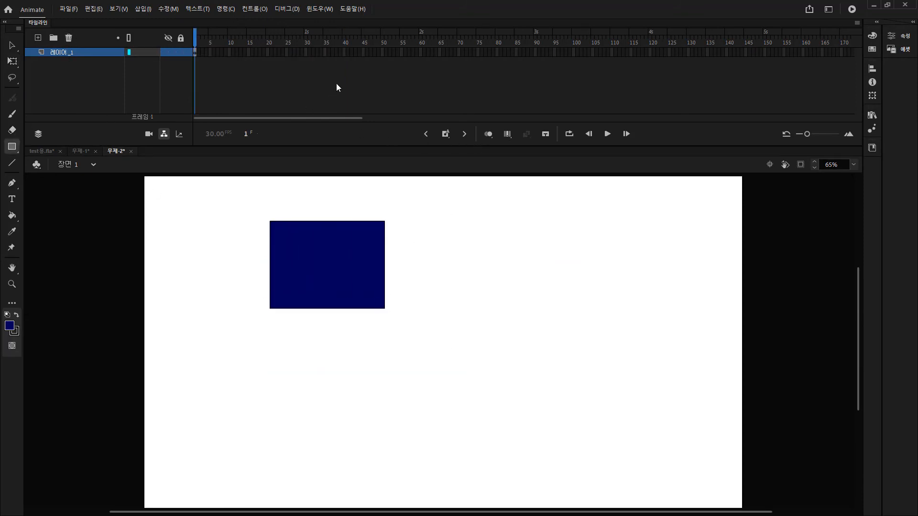
# Insert a blank keyframe at frame 51 and draw a dark blue oval in the lower-right area of the canvas.
pyautogui.click(381, 53)
pyautogui.press('F7')
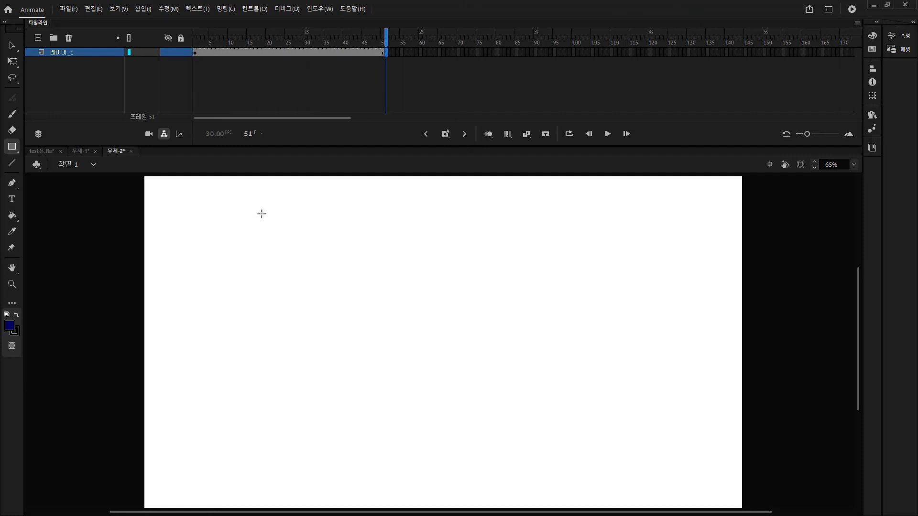
pyautogui.click(12, 146)
pyautogui.click(63, 178)
pyautogui.moveTo(533, 314)
pyautogui.mouseDown()
pyautogui.moveTo(584, 393)
pyautogui.moveTo(613, 407)
pyautogui.mouseUp()
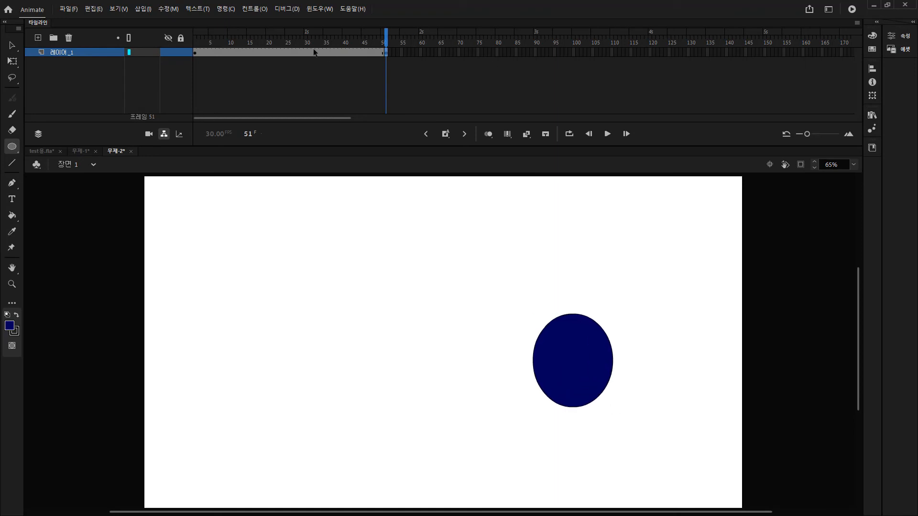
# Create a shape tween at frame 18 between the rectangle and the oval, preview the morph, and undo it.
pyautogui.click(309, 49)
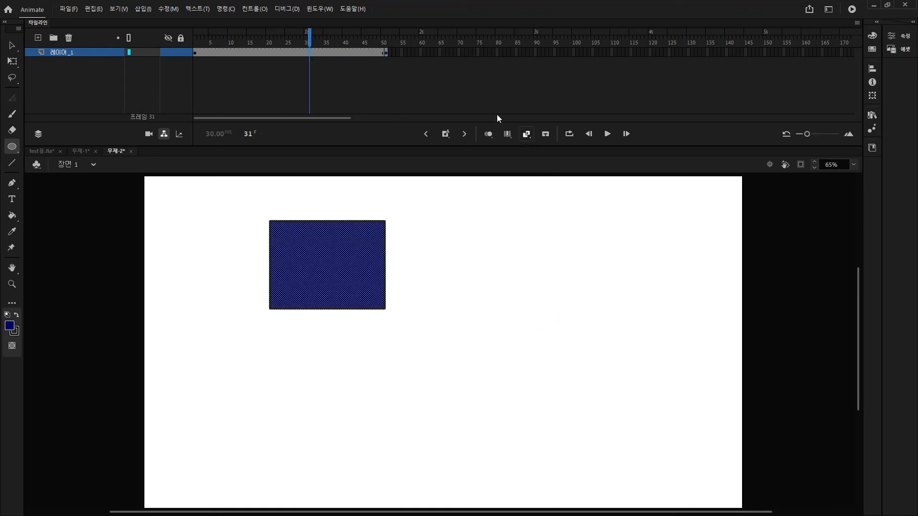
pyautogui.rightClick(260, 56)
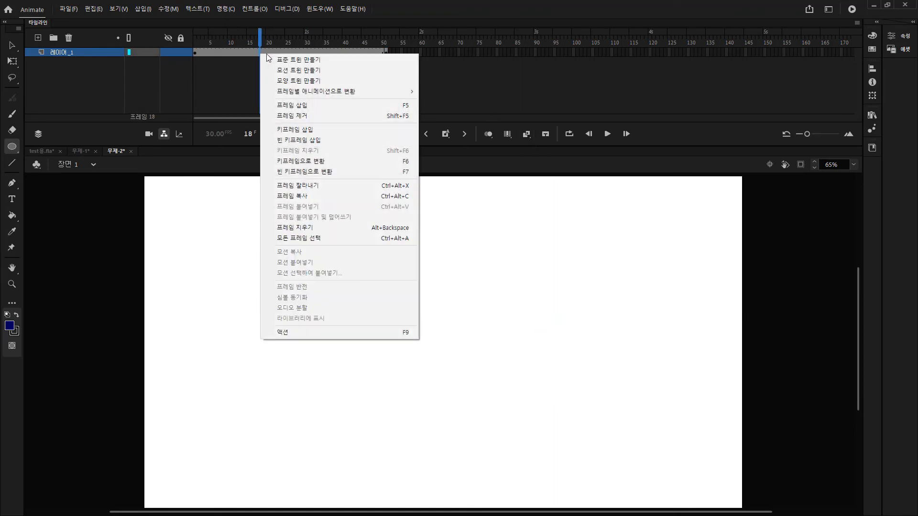
pyautogui.click(287, 78)
pyautogui.moveTo(274, 42); pyautogui.dragTo(298, 68)
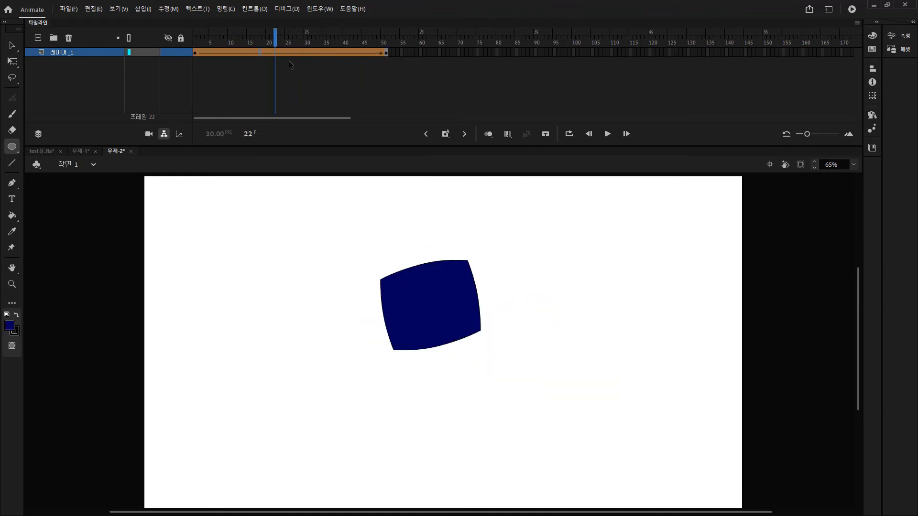
pyautogui.hotkey('ctrl', 'z')
# At frame 30, choose the shape tween type for the rectangle-to-oval span, preview it, and undo it.
pyautogui.click(307, 52)
pyautogui.click(530, 136)
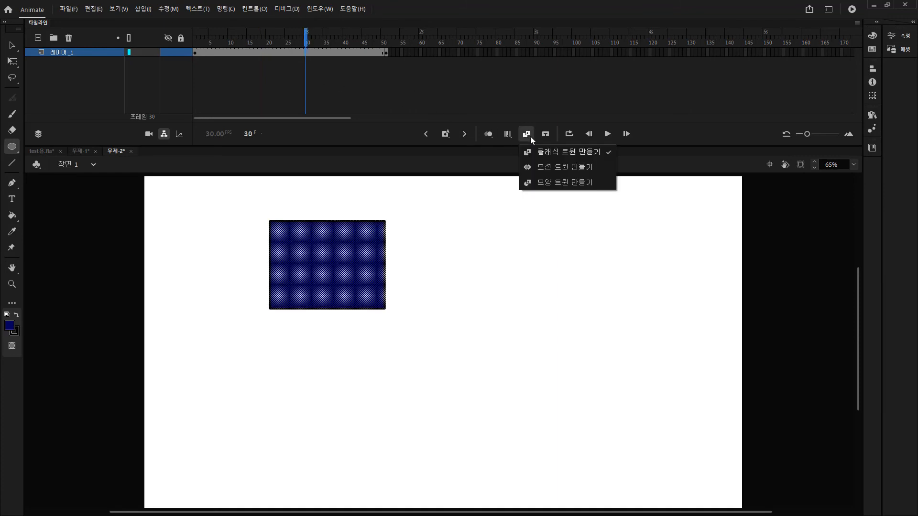
pyautogui.click(546, 181)
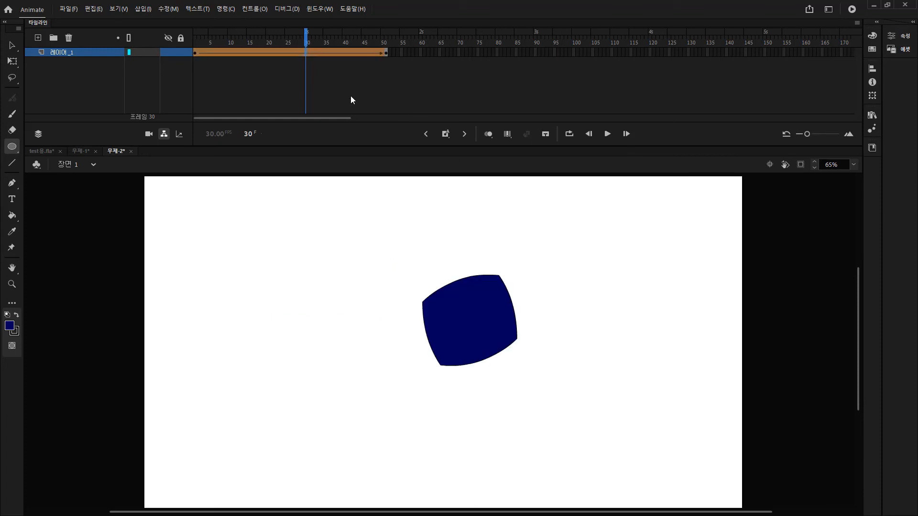
pyautogui.moveTo(306, 54); pyautogui.dragTo(406, 97)
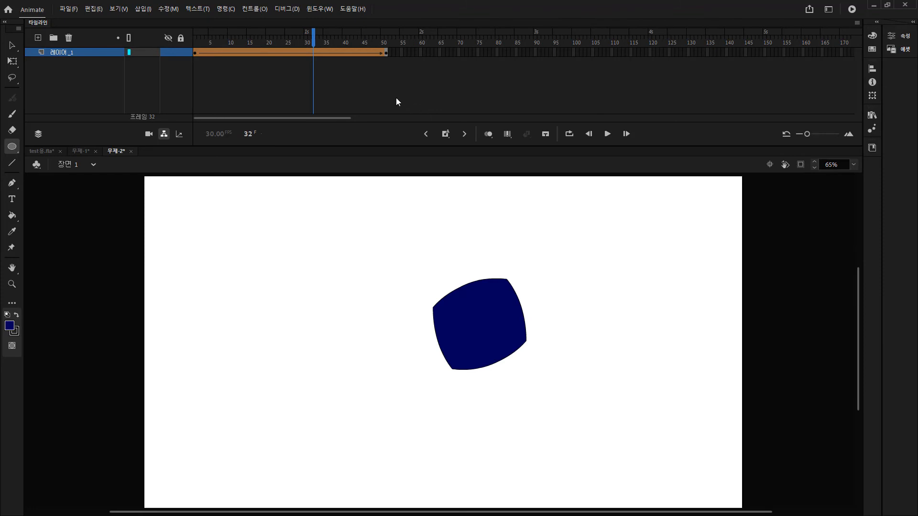
pyautogui.press(',')
pyautogui.press(',')
pyautogui.hotkey('ctrl', 'z')
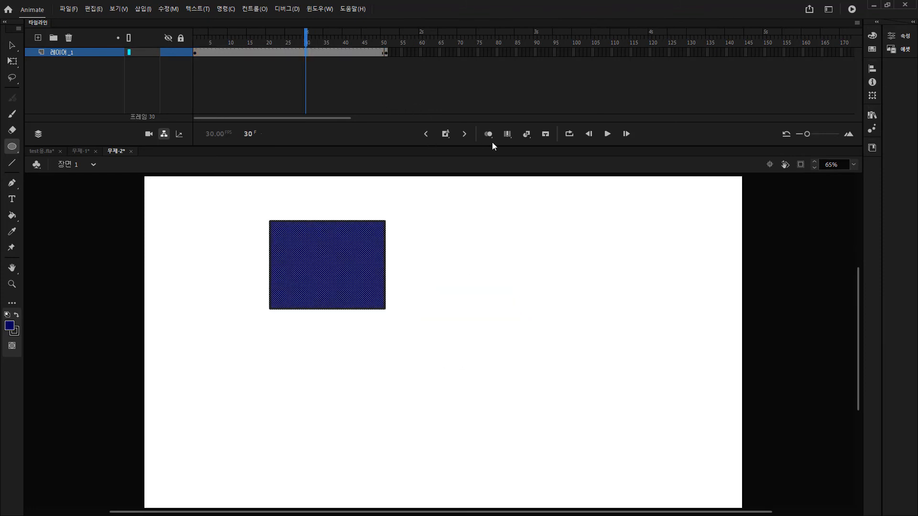
# Check the selected tween type, apply that shape tween at frame 19, scrub to frame 51, and undo it.
pyautogui.click(528, 135)
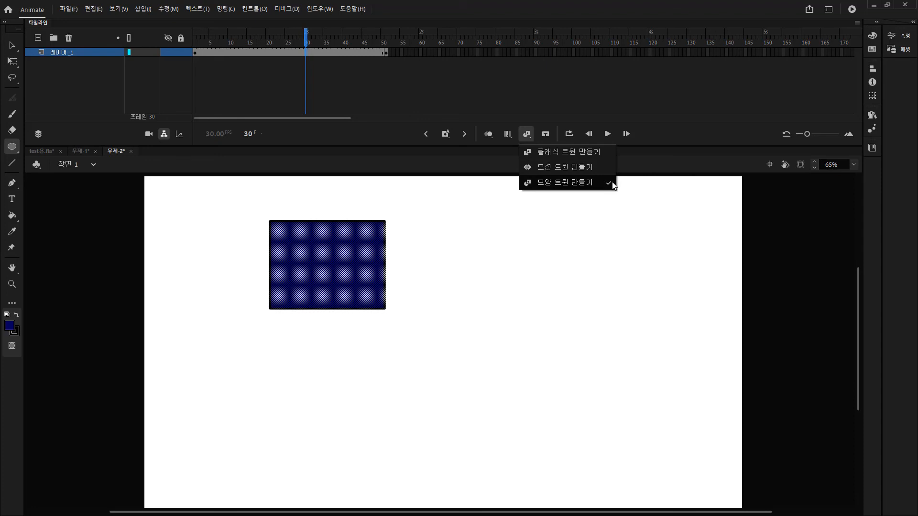
pyautogui.click(359, 136)
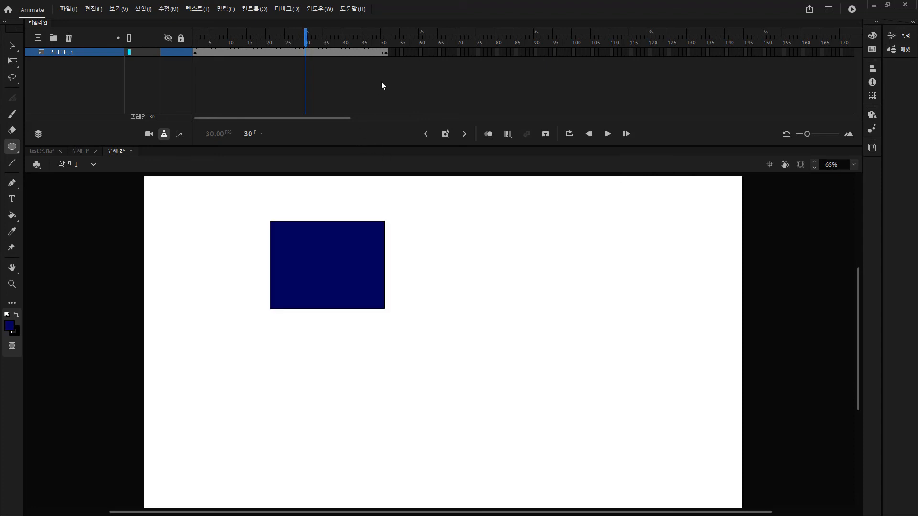
pyautogui.click(328, 56)
pyautogui.click(263, 54)
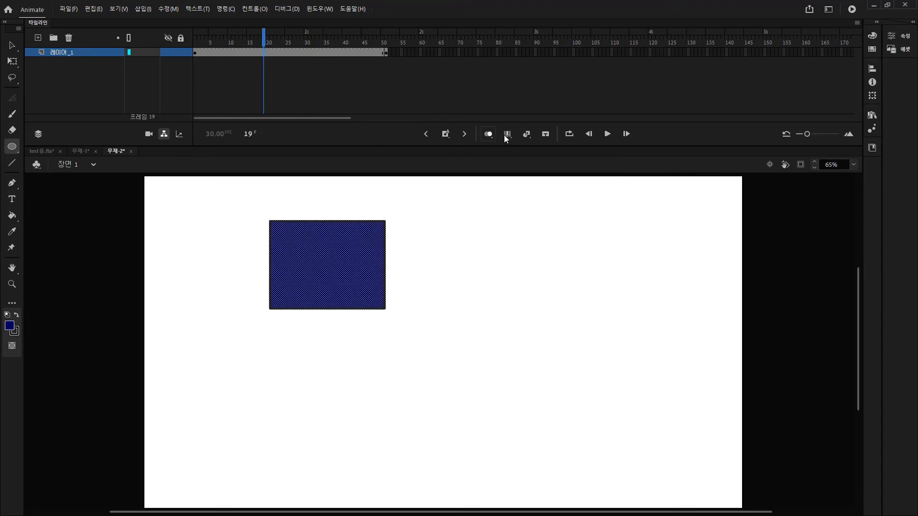
pyautogui.click(526, 135)
pyautogui.moveTo(248, 56); pyautogui.dragTo(388, 54)
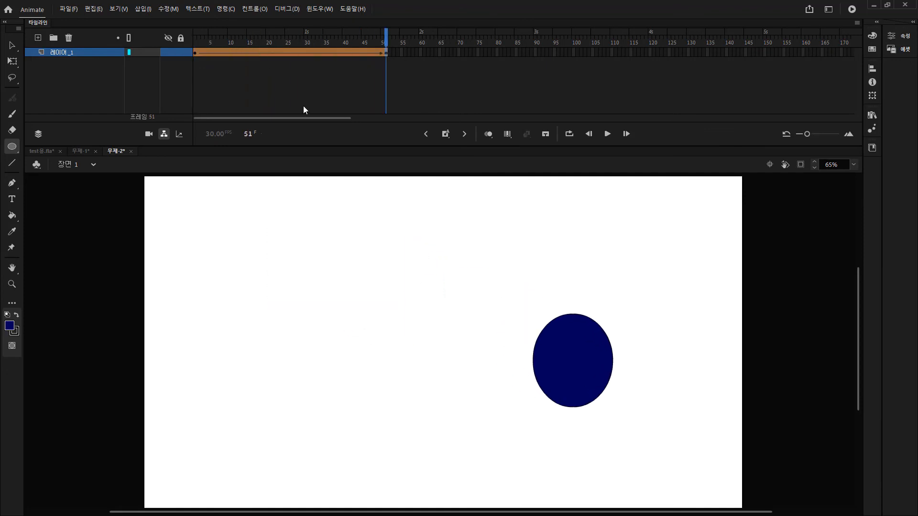
pyautogui.hotkey('ctrl', 'z')
pyautogui.hotkey('ctrl', 'z')
# Create a shape tween at frame 21 of the rectangle-to-oval span and scrub through to frame 51.
pyautogui.rightClick(297, 50)
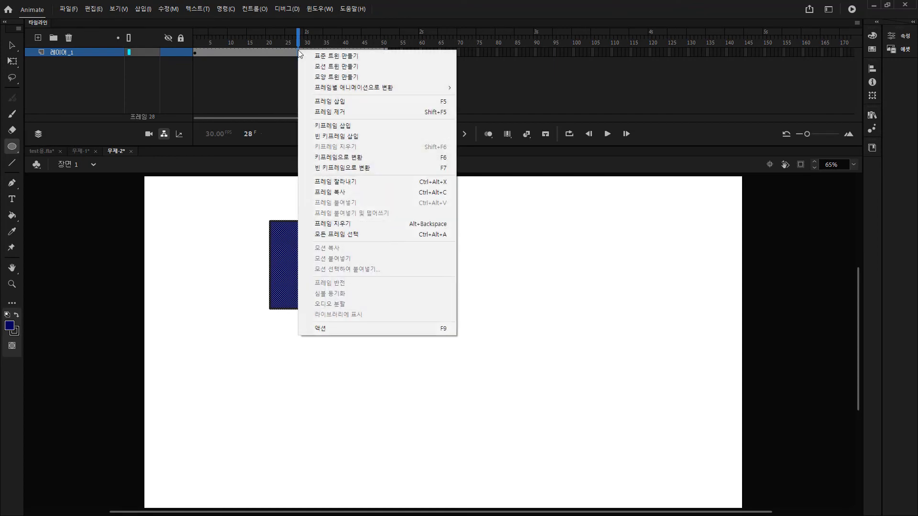
pyautogui.rightClick(271, 54)
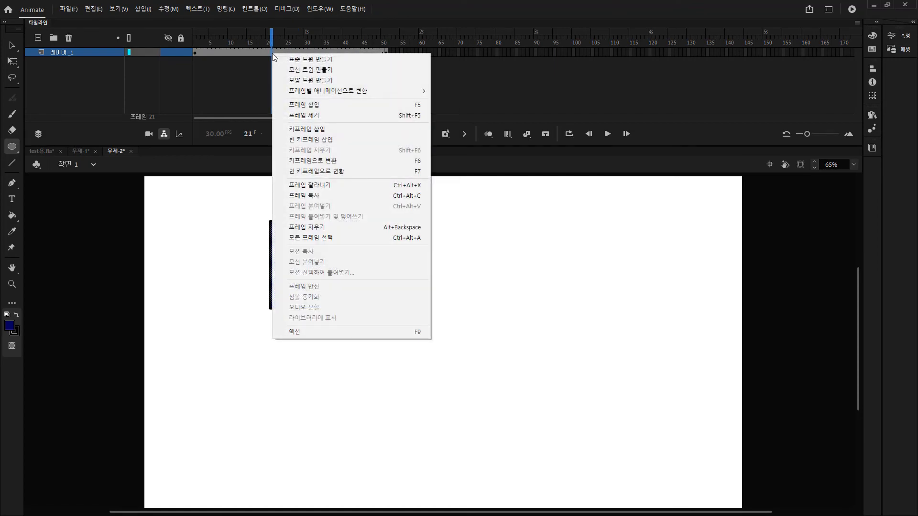
pyautogui.click(313, 81)
pyautogui.moveTo(293, 41); pyautogui.dragTo(386, 60)
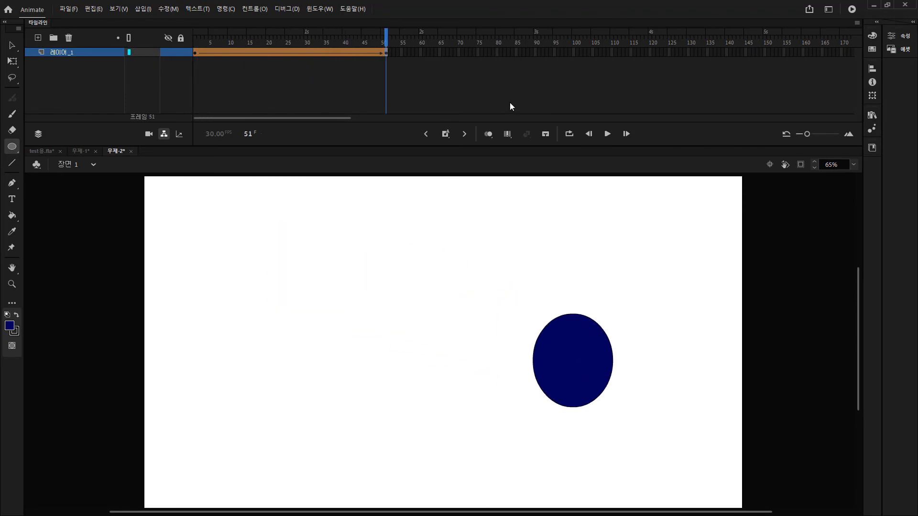
# Return to the test용.fla document, apply a classic tween at frame 82 of the green creature's layer, and undo it.
pyautogui.click(38, 153)
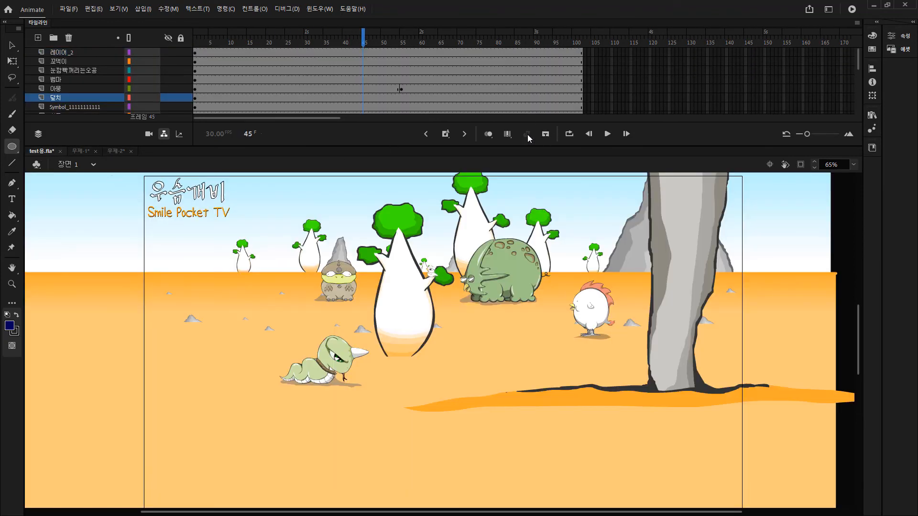
pyautogui.click(505, 90)
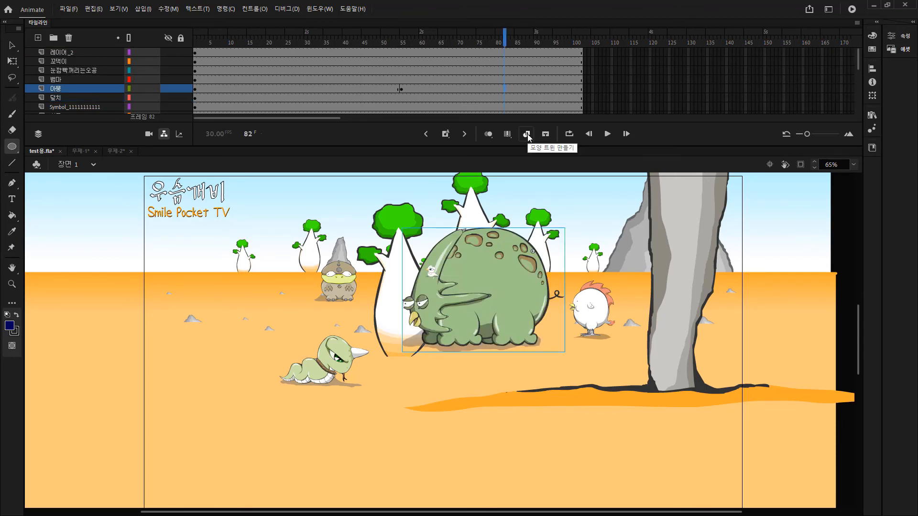
pyautogui.click(527, 135)
pyautogui.click(548, 153)
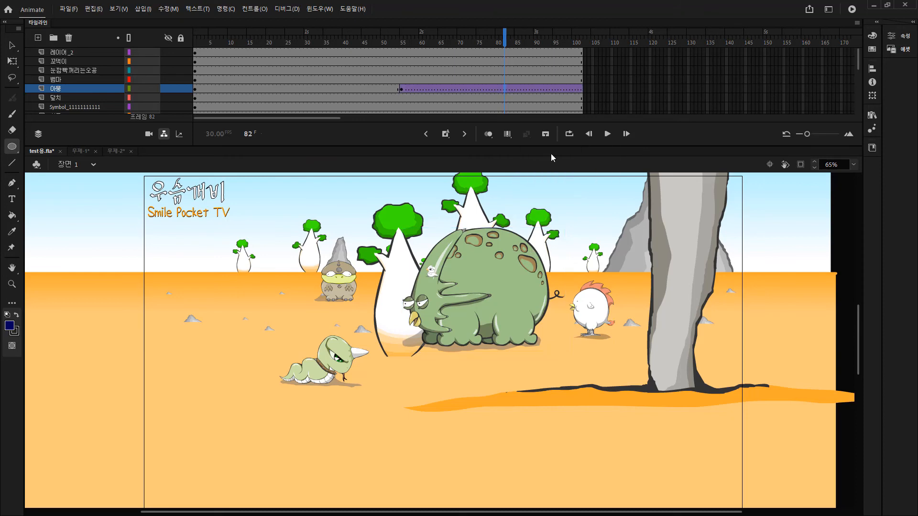
pyautogui.hotkey('ctrl', 'z')
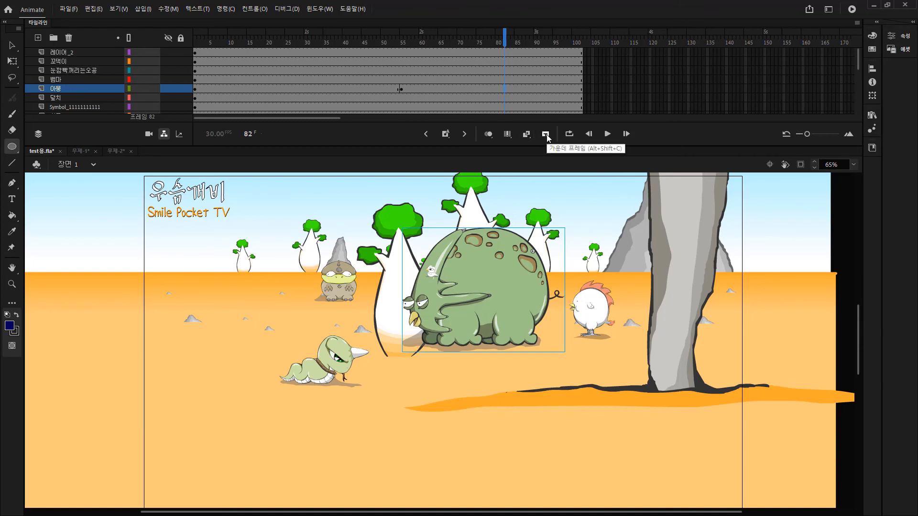
# At frame 66, select the brown creature and the horned snake on the stage in turn to locate their timeline layers.
pyautogui.click(443, 70)
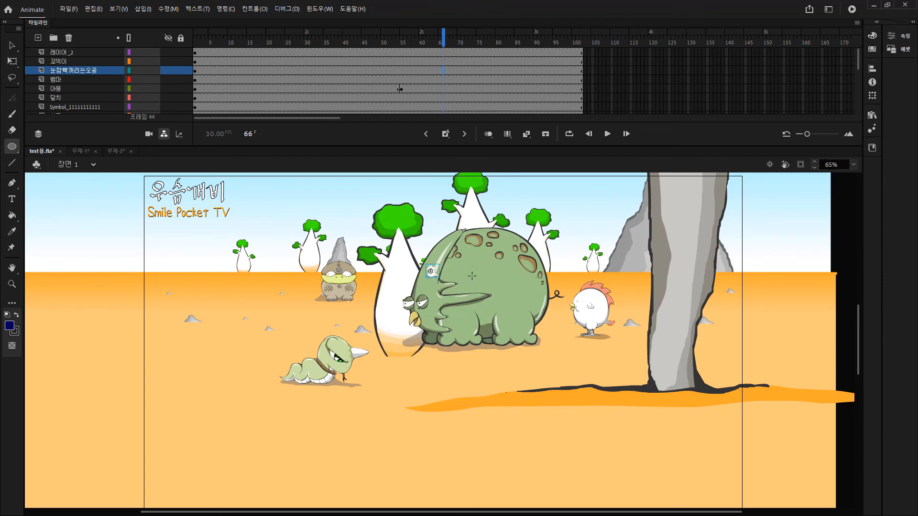
pyautogui.click(12, 45)
pyautogui.click(348, 287)
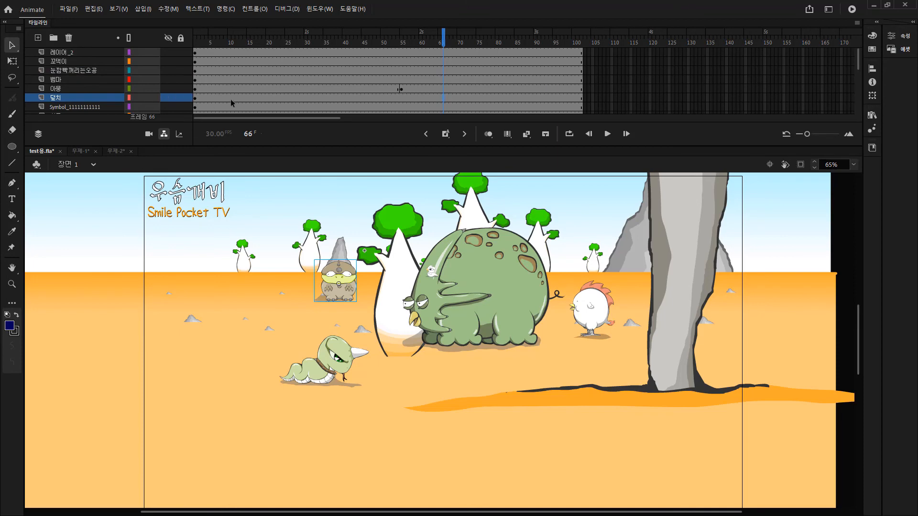
pyautogui.scroll(-2, 320, 113)
pyautogui.scroll(-5, 319, 114)
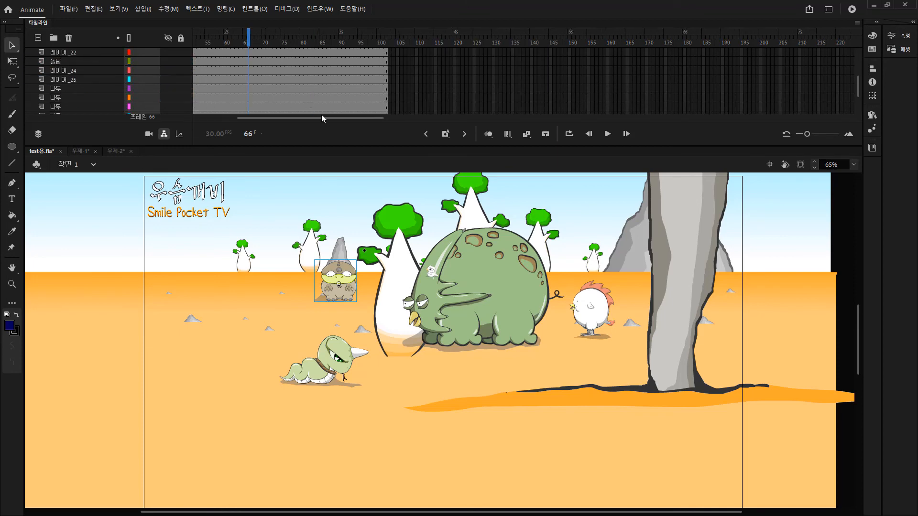
pyautogui.click(343, 369)
pyautogui.click(341, 280)
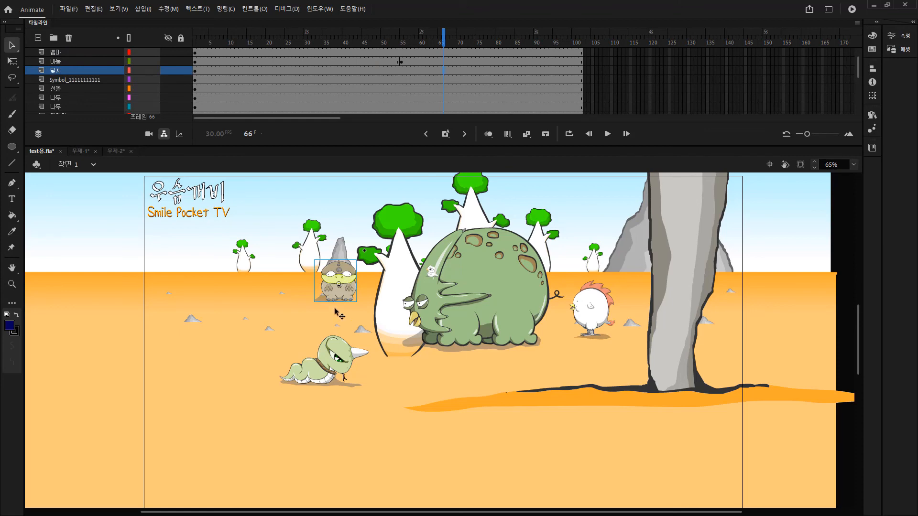
pyautogui.click(340, 359)
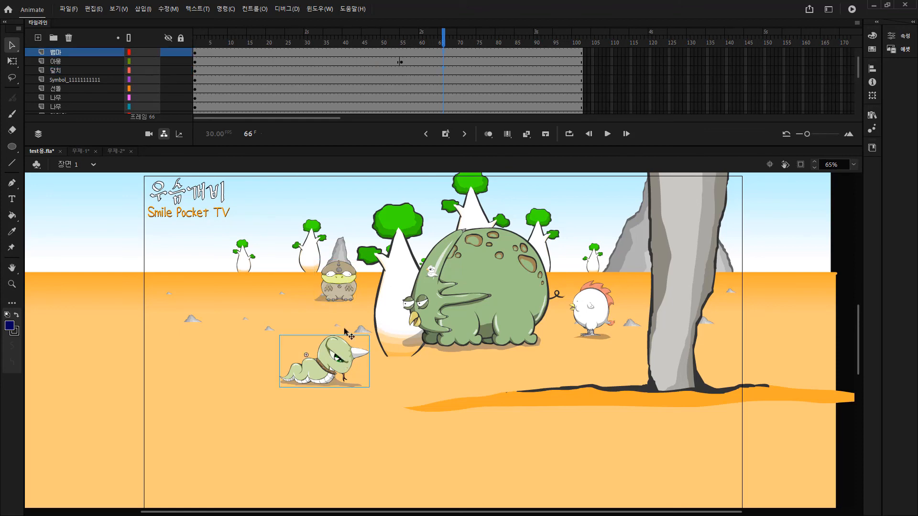
pyautogui.click(342, 290)
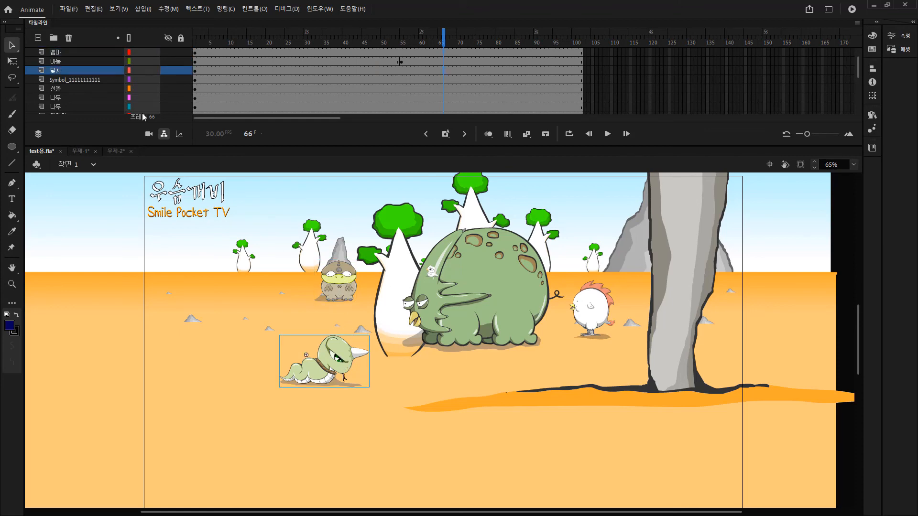
pyautogui.click(332, 364)
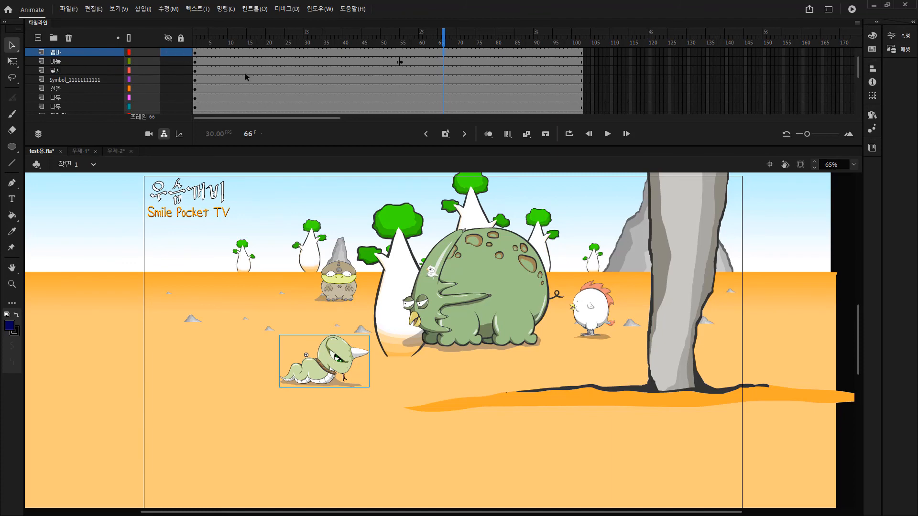
pyautogui.scroll(1, 334, 86)
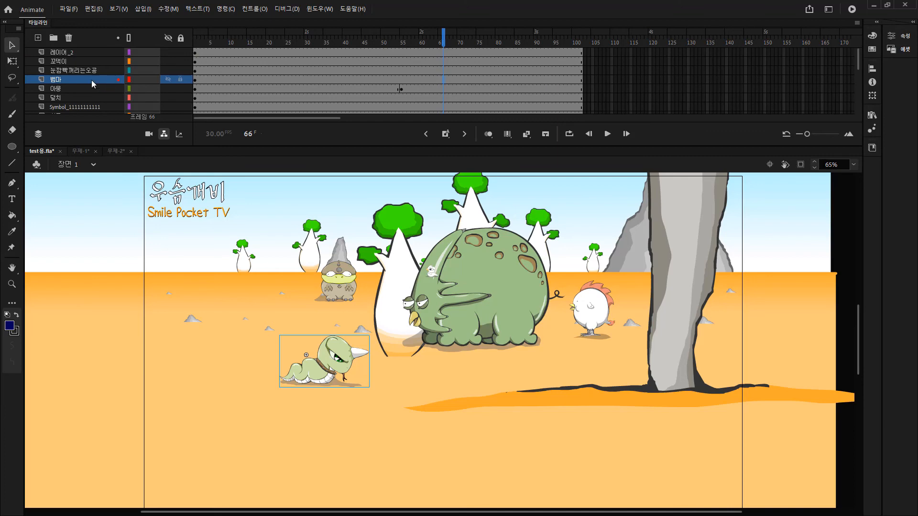
# Turn on loop playback for the timeline.
pyautogui.click(569, 134)
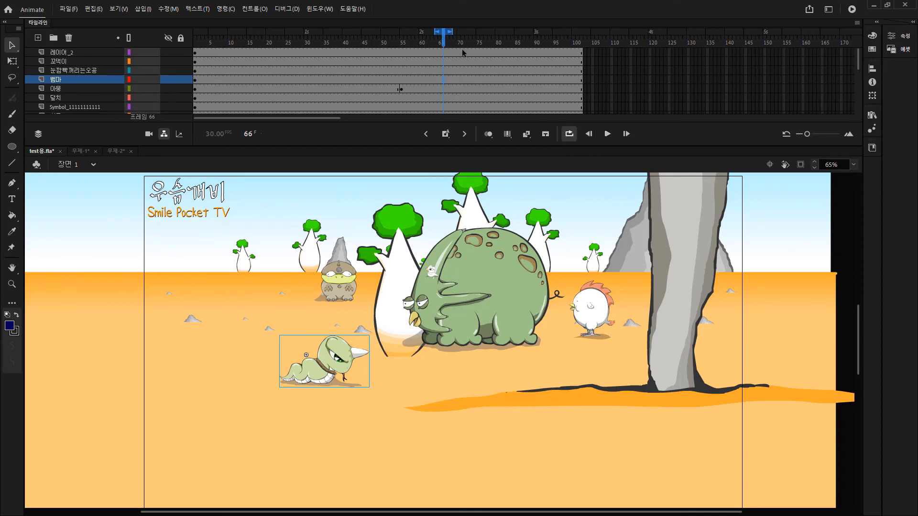
# Widen the timeline loop range to about frames 50 to 79, play it in a loop, stop, and turn loop playback off.
pyautogui.moveTo(436, 32)
pyautogui.mouseDown()
pyautogui.moveTo(369, 36)
pyautogui.moveTo(405, 35)
pyautogui.moveTo(381, 35)
pyautogui.mouseUp()
pyautogui.moveTo(452, 32); pyautogui.dragTo(493, 32)
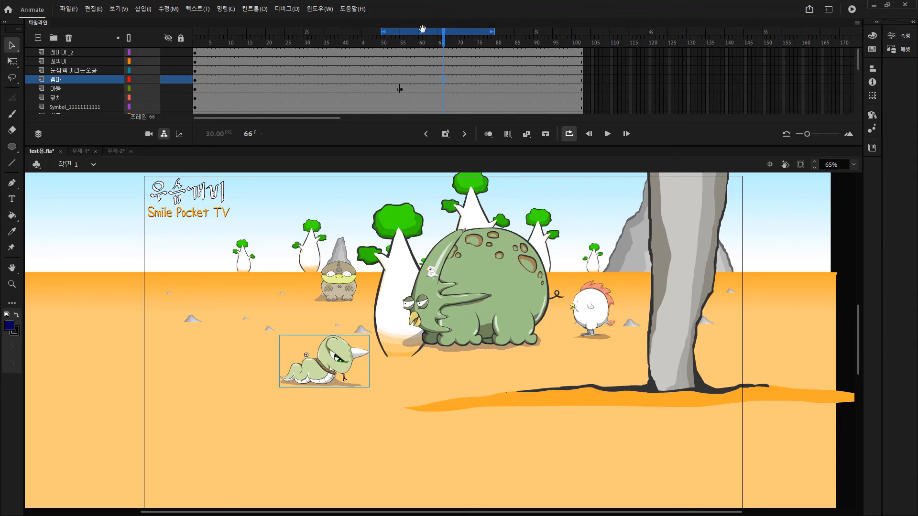
pyautogui.press('Return')
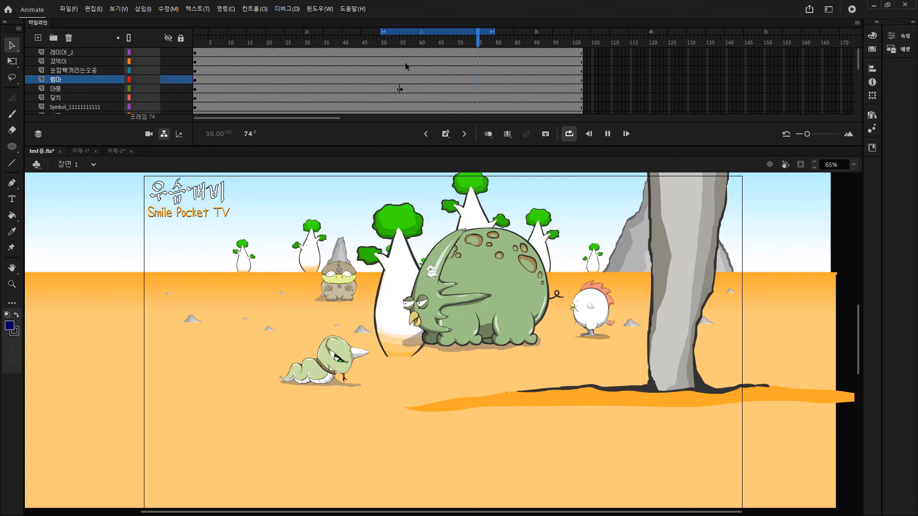
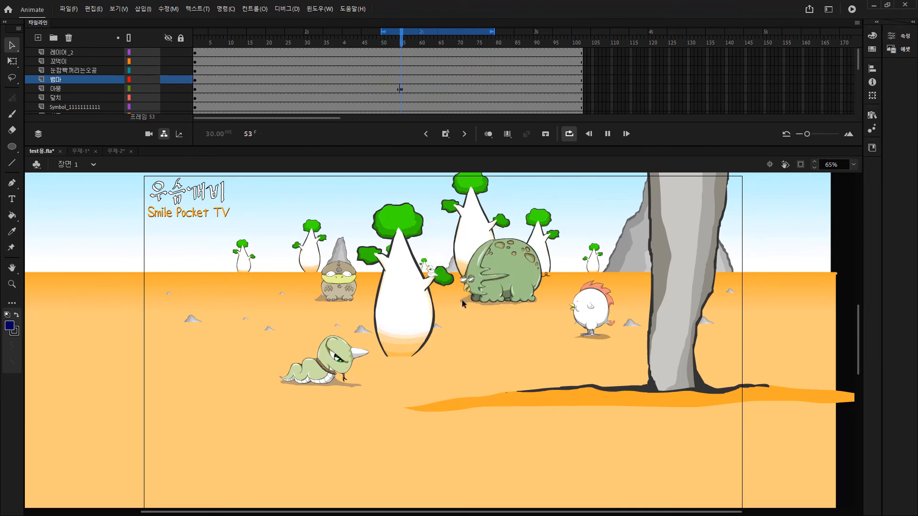
pyautogui.press('Return')
pyautogui.click(569, 133)
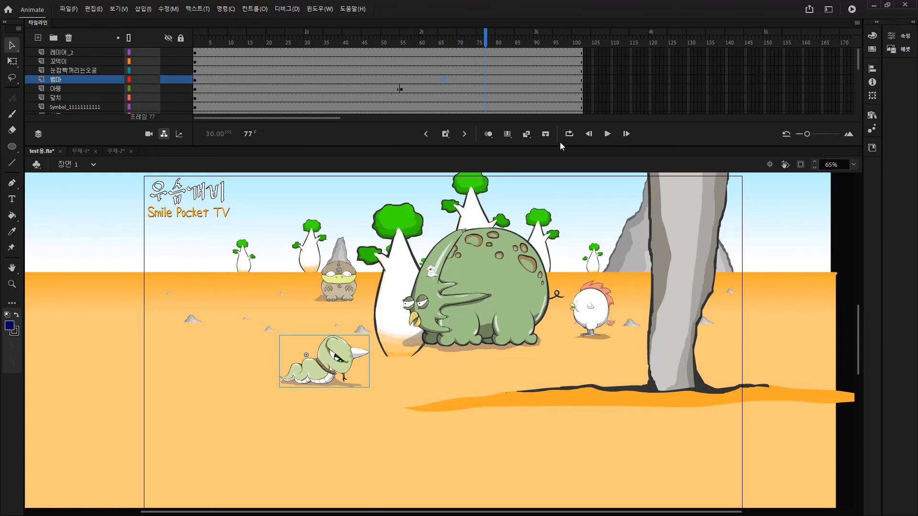
# Move the playhead backward one frame at a time from frame 77.
pyautogui.click(589, 134)
pyautogui.click(588, 134)
pyautogui.click(588, 133)
pyautogui.click(589, 134)
pyautogui.click(591, 136)
pyautogui.click(590, 136)
pyautogui.click(590, 136)
pyautogui.click(591, 136)
# Move the playhead forward one frame at a time, and play the timeline until stopping at frame 95.
pyautogui.click(623, 135)
pyautogui.click(622, 136)
pyautogui.click(622, 136)
pyautogui.click(623, 136)
pyautogui.click(623, 136)
pyautogui.click(623, 136)
pyautogui.click(608, 135)
pyautogui.click(608, 136)
# Enlarge and shrink the timeline's frame display, and reset it to the default zoom.
pyautogui.click(786, 135)
pyautogui.moveTo(806, 134)
pyautogui.mouseDown()
pyautogui.moveTo(829, 136)
pyautogui.moveTo(804, 136)
pyautogui.mouseUp()
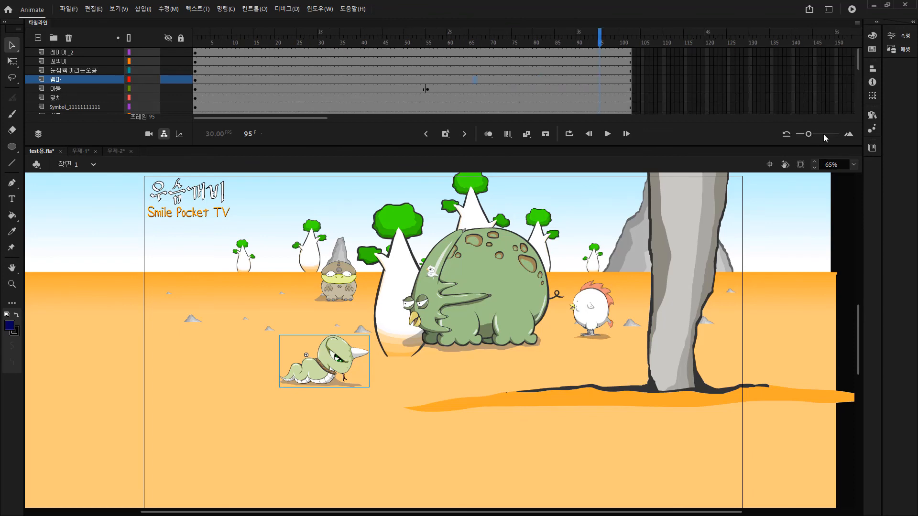
pyautogui.click(848, 134)
pyautogui.click(848, 136)
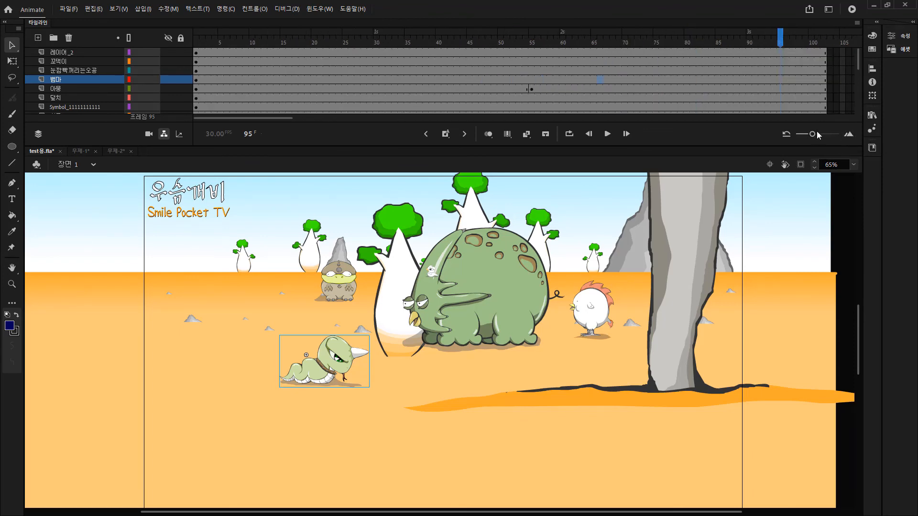
pyautogui.moveTo(812, 135); pyautogui.dragTo(808, 136)
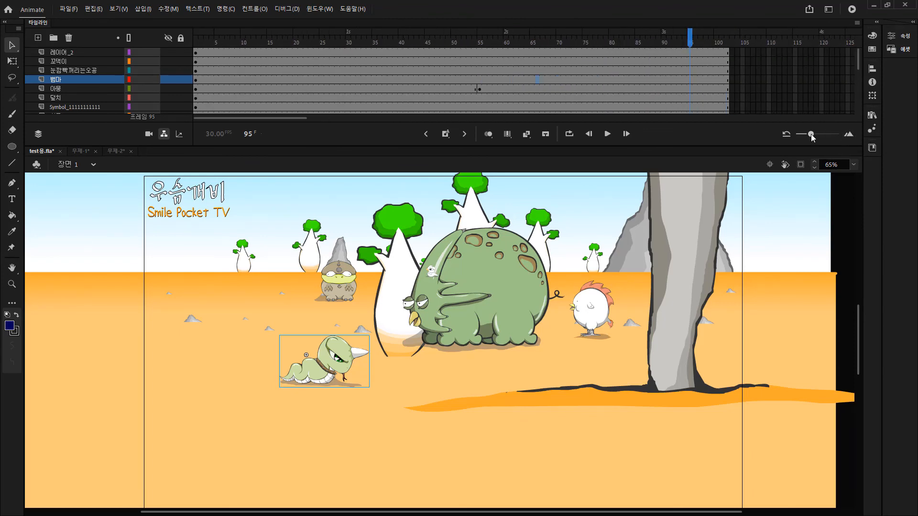
pyautogui.click(786, 135)
# Enter the large green creature's symbol and its nested head symbol for editing, and return to 장면 1.
pyautogui.click(748, 80)
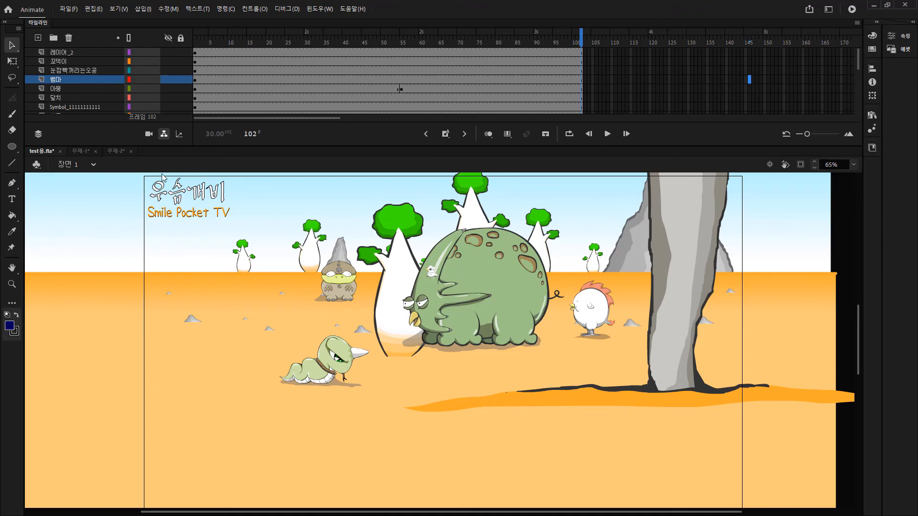
pyautogui.click(696, 89)
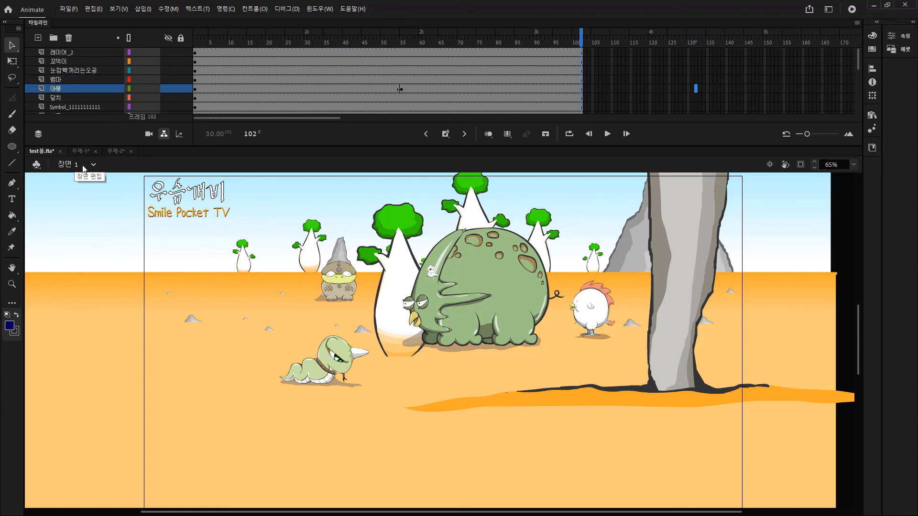
pyautogui.doubleClick(517, 276)
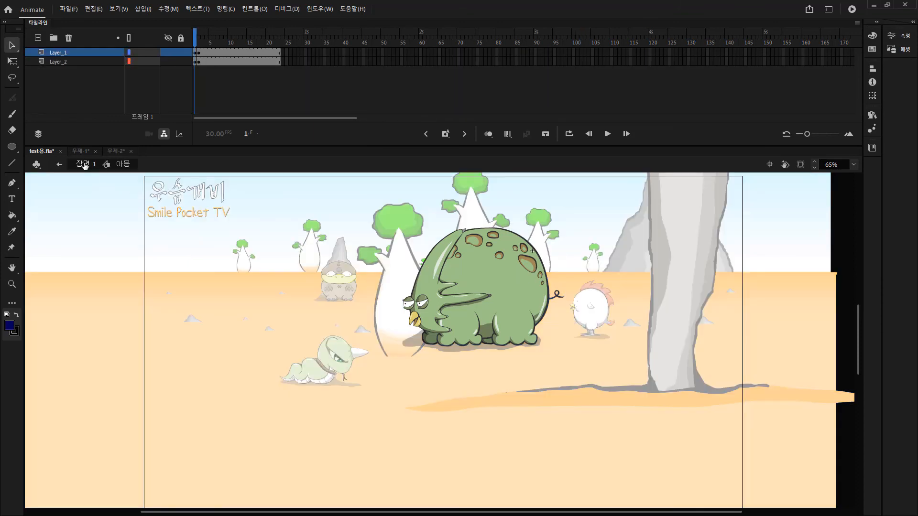
pyautogui.doubleClick(427, 287)
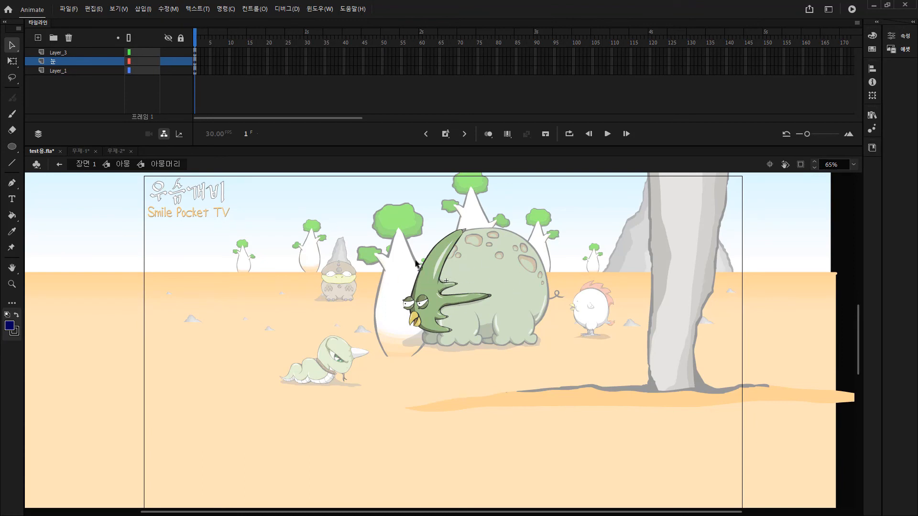
pyautogui.click(85, 166)
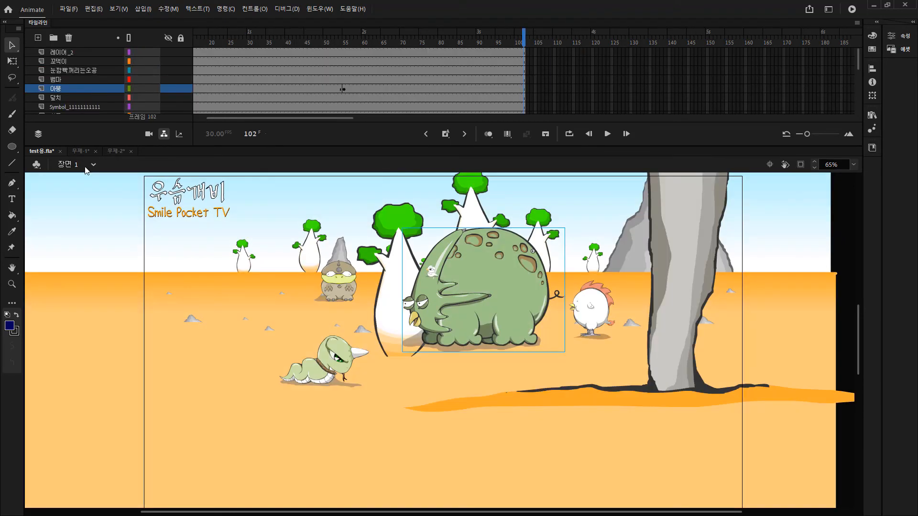
# Open the white chicken symbol 꼬덕2 and the speech bubble symbol 말풍.. from the document's symbol list, and return to the main scene.
pyautogui.click(36, 165)
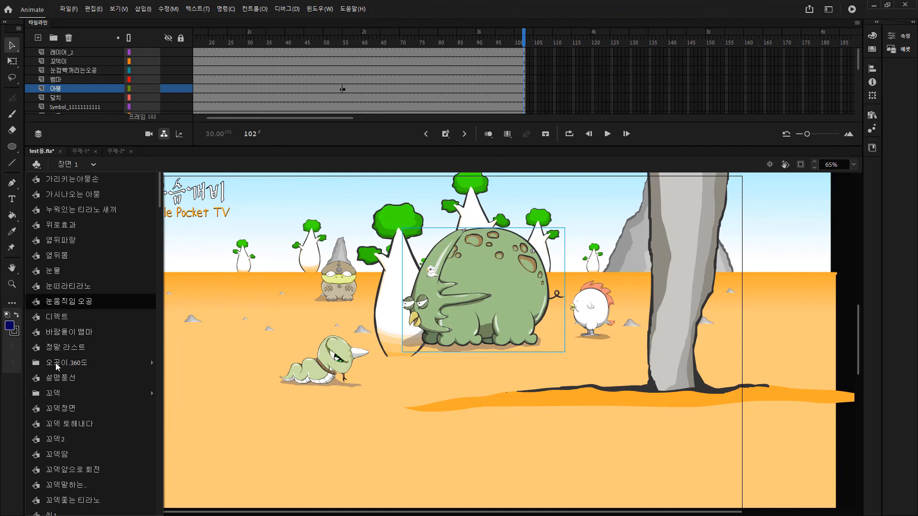
pyautogui.click(65, 436)
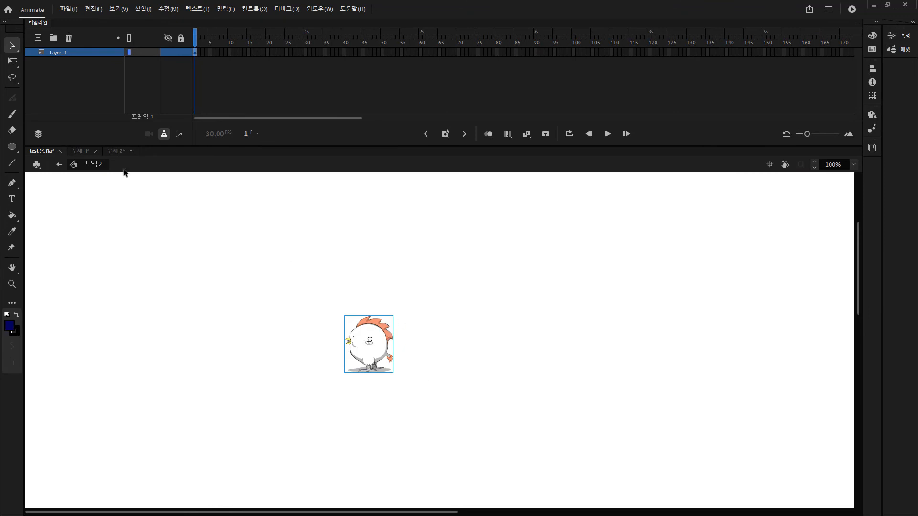
pyautogui.click(37, 164)
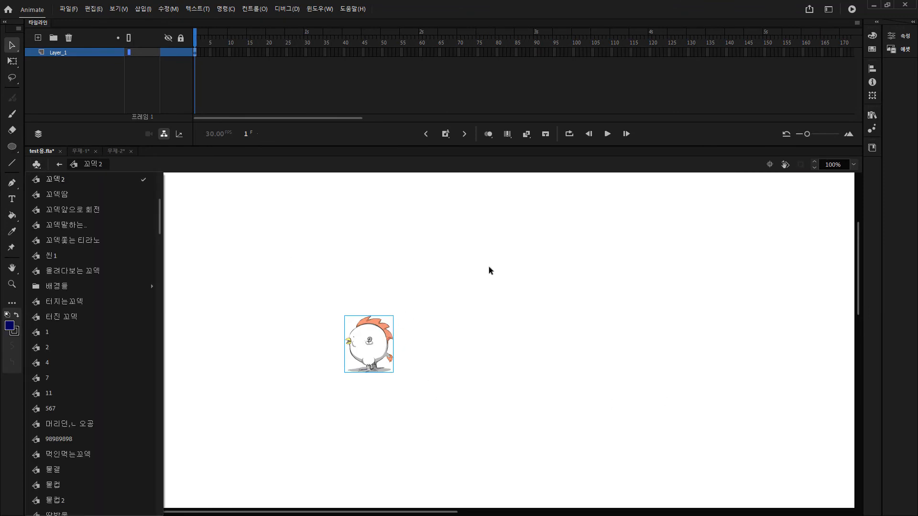
pyautogui.scroll(-20, 88, 426)
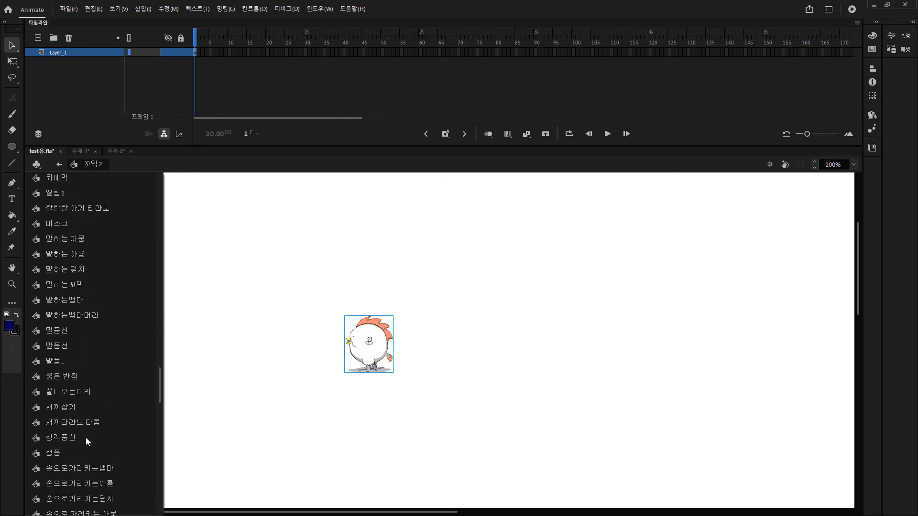
pyautogui.click(54, 361)
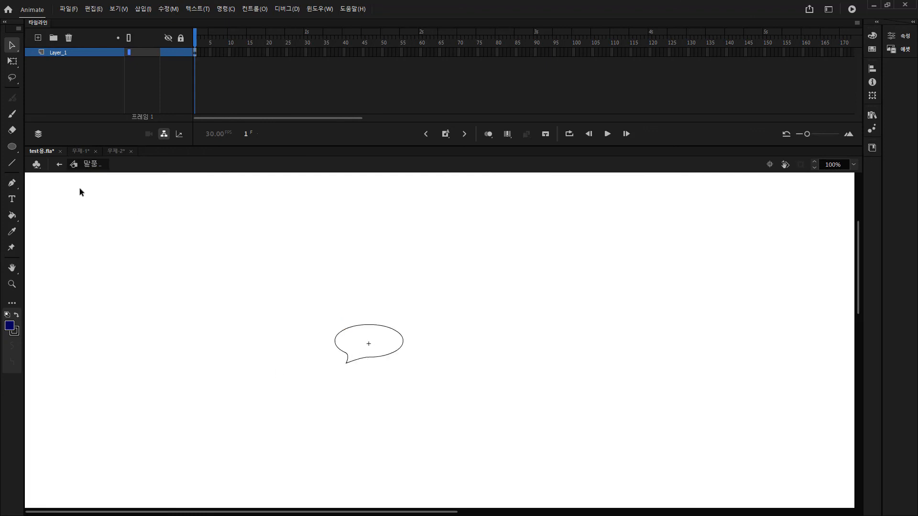
pyautogui.click(59, 164)
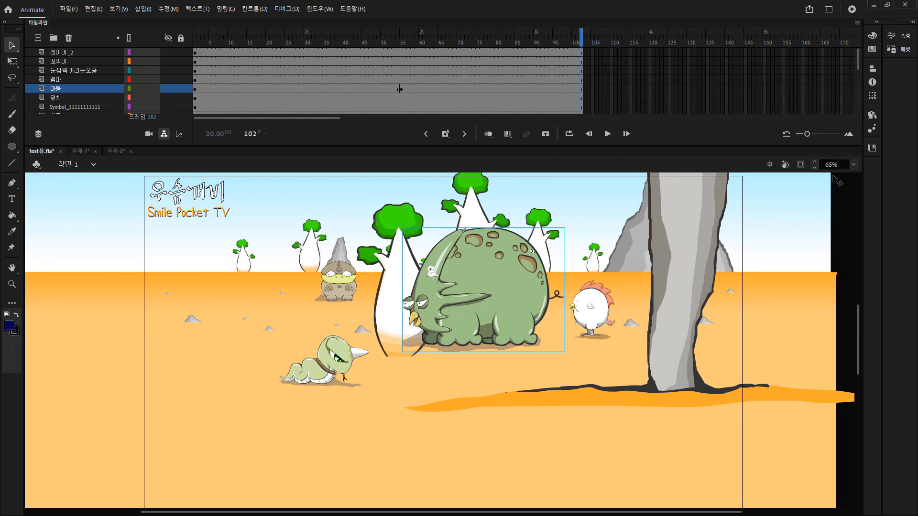
# Scroll the view away from the stage, zoom out to 20%, and center the stage in the view.
pyautogui.click(769, 165)
pyautogui.scroll(5, 849, 220)
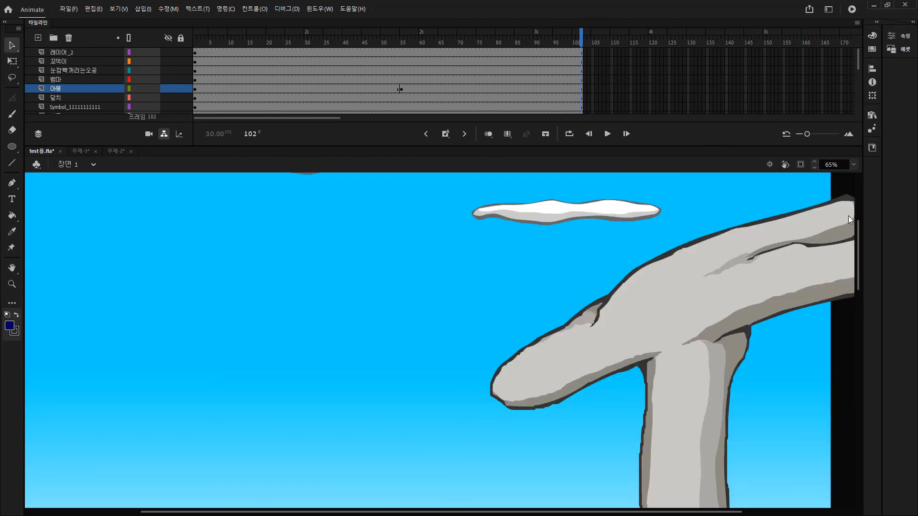
pyautogui.scroll(-5, 352, 311)
pyautogui.scroll(-5, 51, 445)
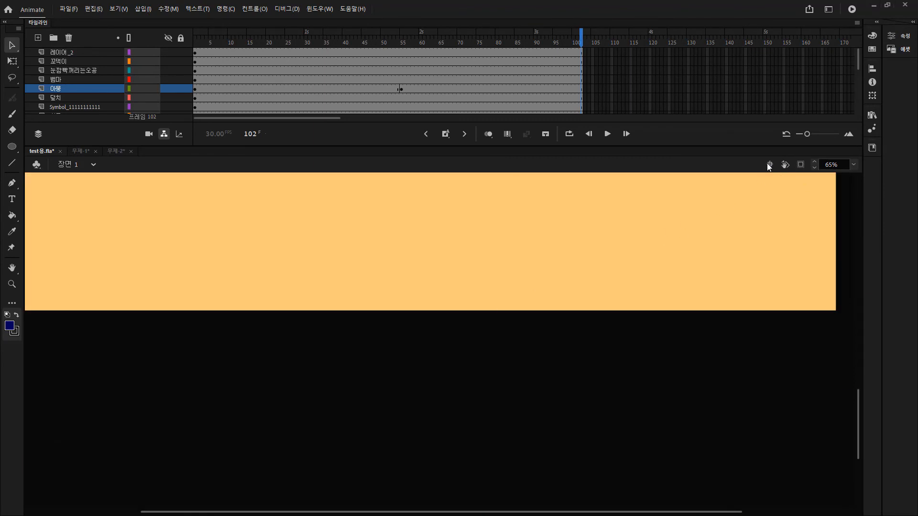
pyautogui.scroll(8, 684, 345)
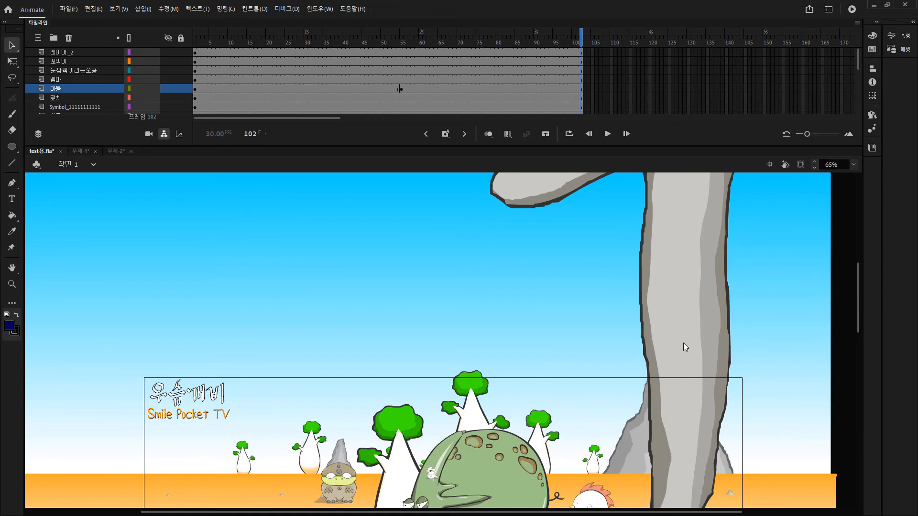
pyautogui.keyDown('ctrl'); pyautogui.scroll(-4, 681, 333); pyautogui.keyUp('ctrl')
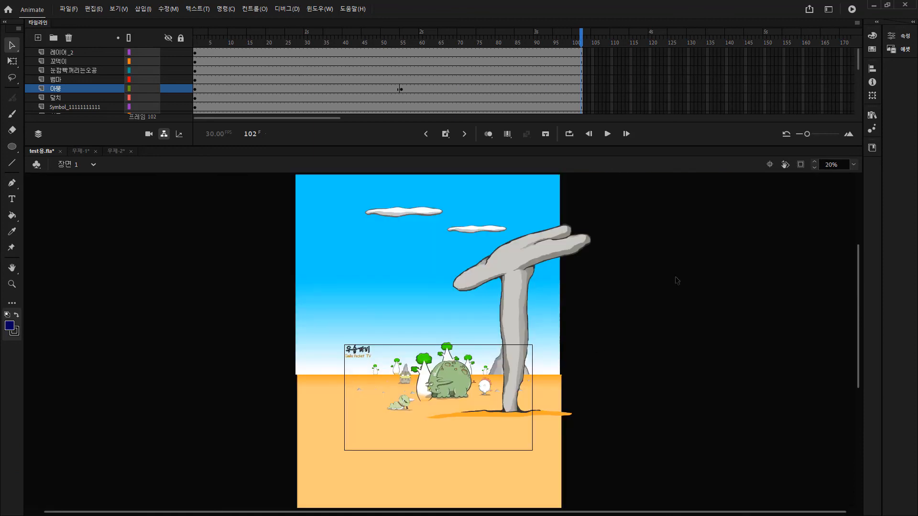
pyautogui.click(771, 165)
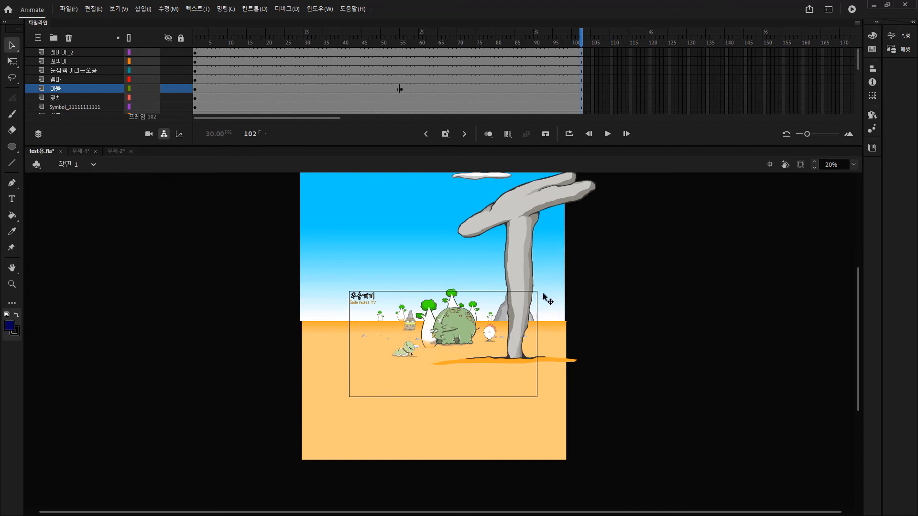
# Zoom the stage to 100%, pan away from its middle, and center the stage again.
pyautogui.hotkey('ctrl', '1')
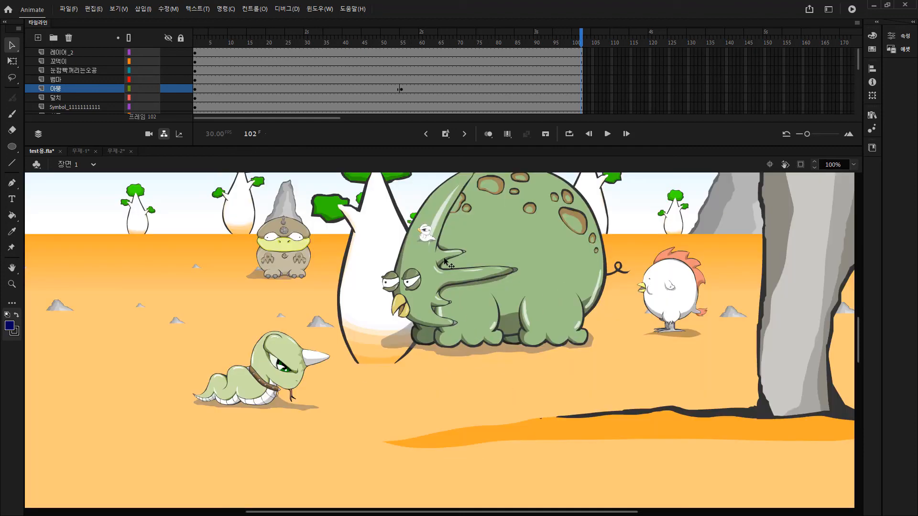
pyautogui.moveTo(425, 254); pyautogui.dragTo(749, 368)
pyautogui.scroll(3, 749, 368)
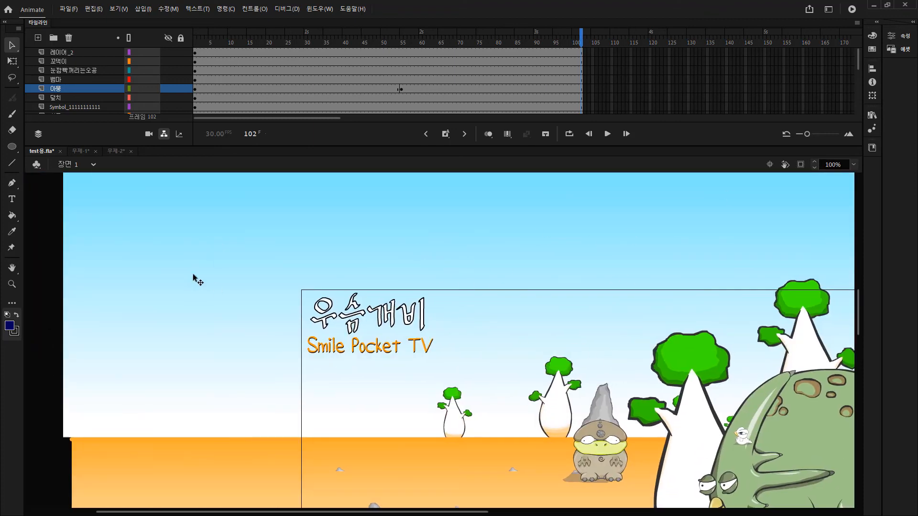
pyautogui.moveTo(478, 367); pyautogui.dragTo(487, 266)
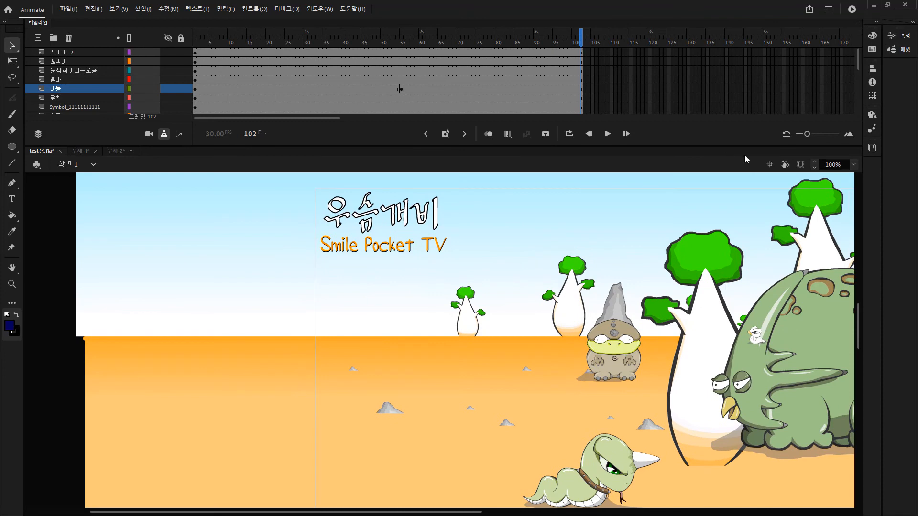
pyautogui.click(769, 165)
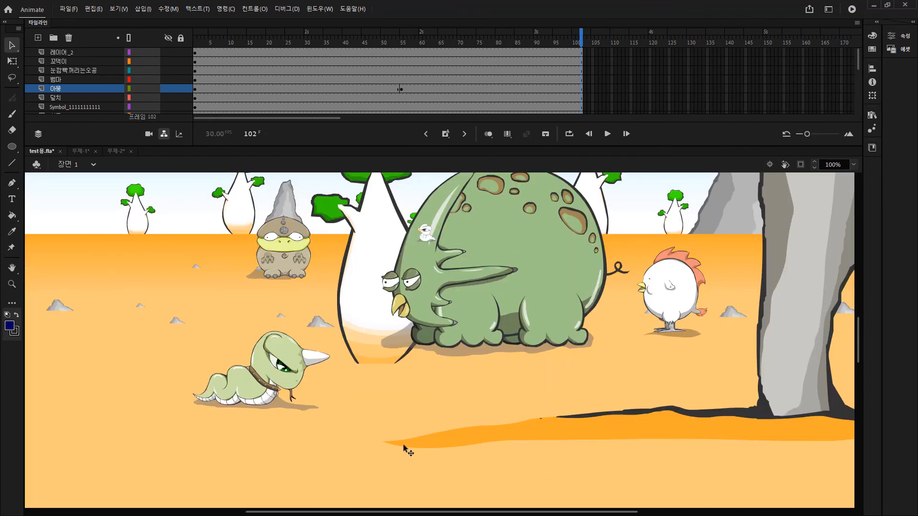
# Tilt the stage view counterclockwise with the Rotation tool and scrub the timeline to frame 44.
pyautogui.click(785, 164)
pyautogui.moveTo(473, 310); pyautogui.dragTo(446, 270)
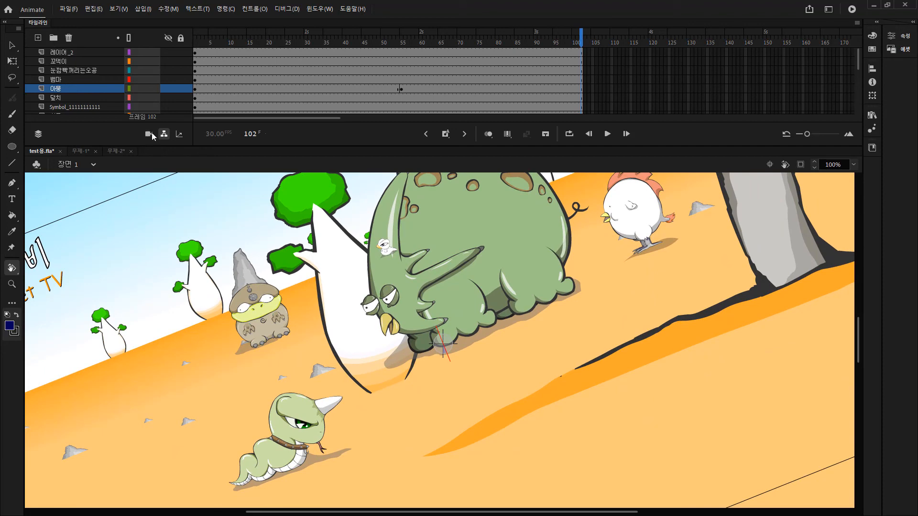
pyautogui.moveTo(505, 256); pyautogui.dragTo(547, 303)
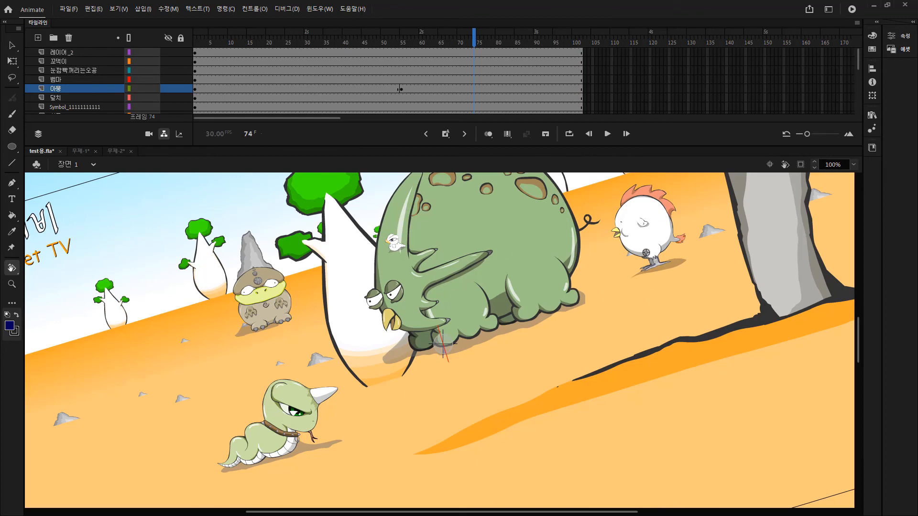
pyautogui.moveTo(450, 43); pyautogui.dragTo(360, 46)
pyautogui.moveTo(594, 262); pyautogui.dragTo(584, 235)
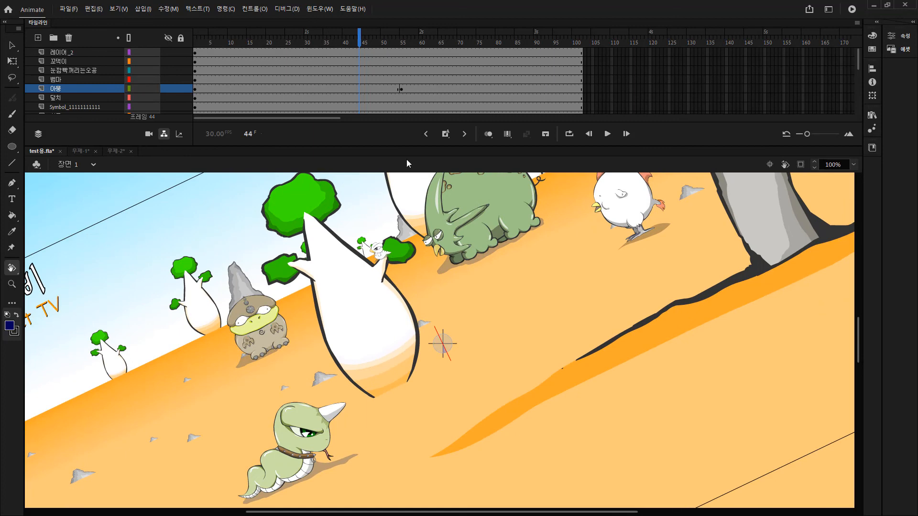
# Rotate the stage view clockwise, scrub the animation from the start to frame 43, and adjust the tilt slightly.
pyautogui.moveTo(349, 46); pyautogui.dragTo(195, 39)
pyautogui.moveTo(534, 307); pyautogui.dragTo(526, 396)
pyautogui.click(414, 50)
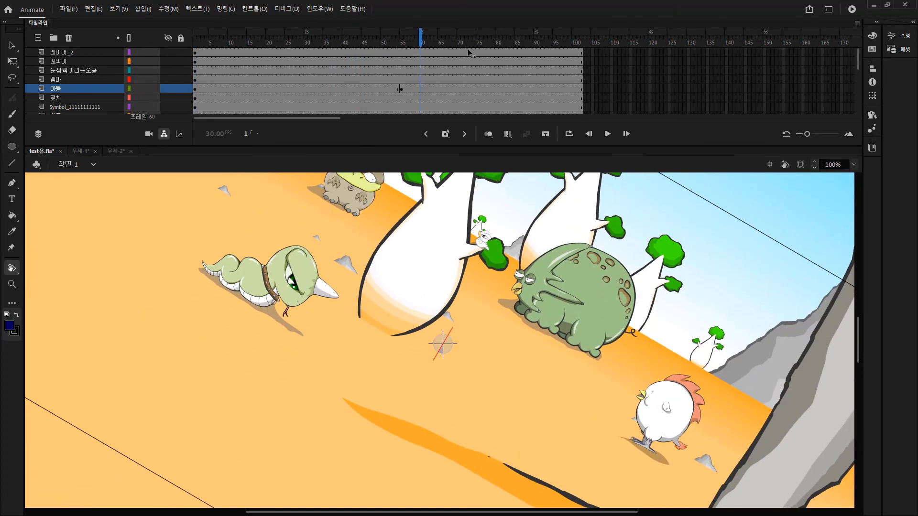
pyautogui.click(223, 62)
pyautogui.moveTo(210, 42); pyautogui.dragTo(355, 42)
pyautogui.moveTo(671, 288); pyautogui.dragTo(658, 266)
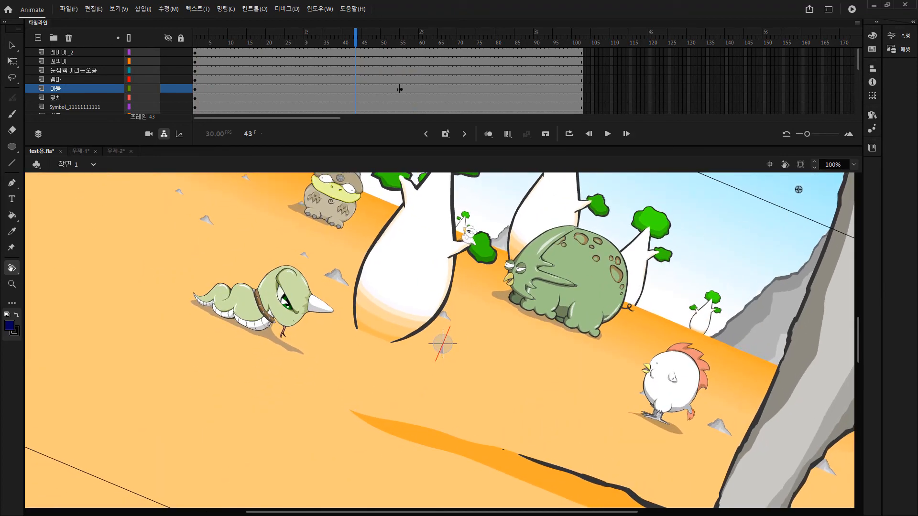
# Bring the stage view back to no rotation and fit the whole stage in the window.
pyautogui.moveTo(531, 319); pyautogui.dragTo(537, 283)
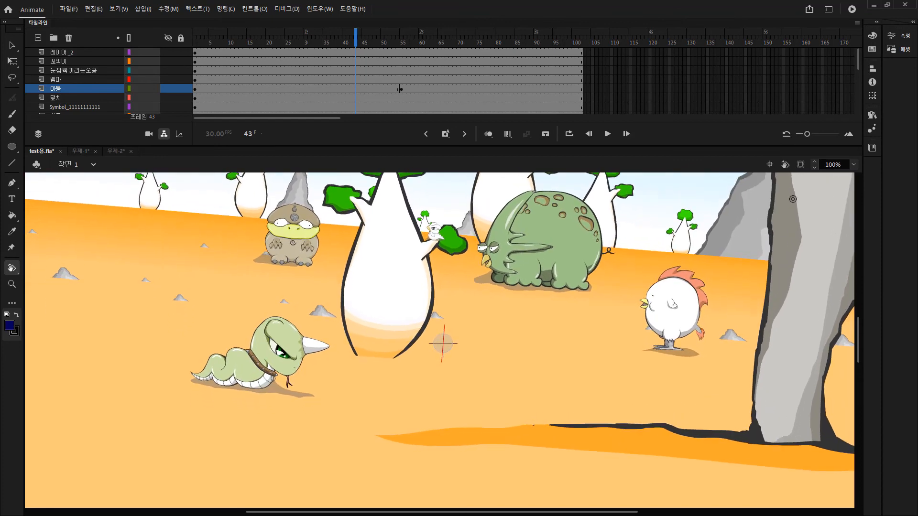
pyautogui.click(784, 164)
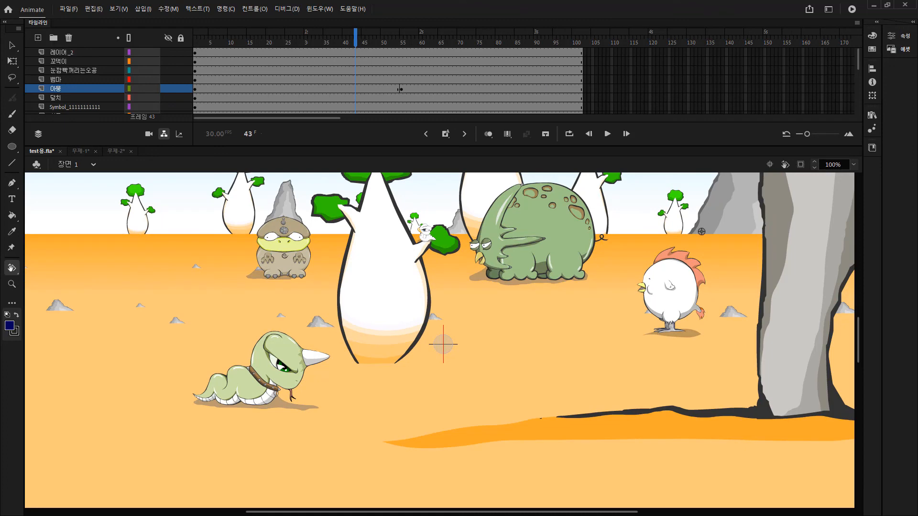
pyautogui.hotkey('ctrl', '2')
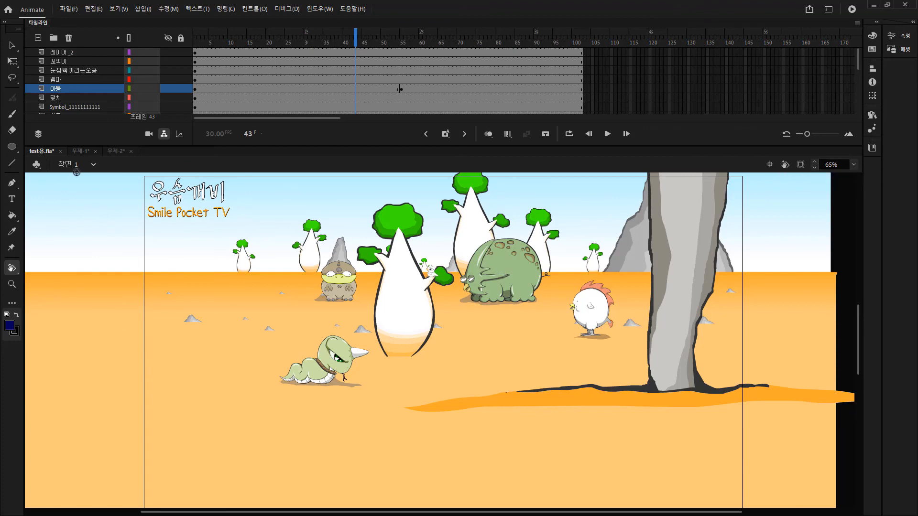
# Clip the content outside the stage and show it again, twice in a row.
pyautogui.click(799, 165)
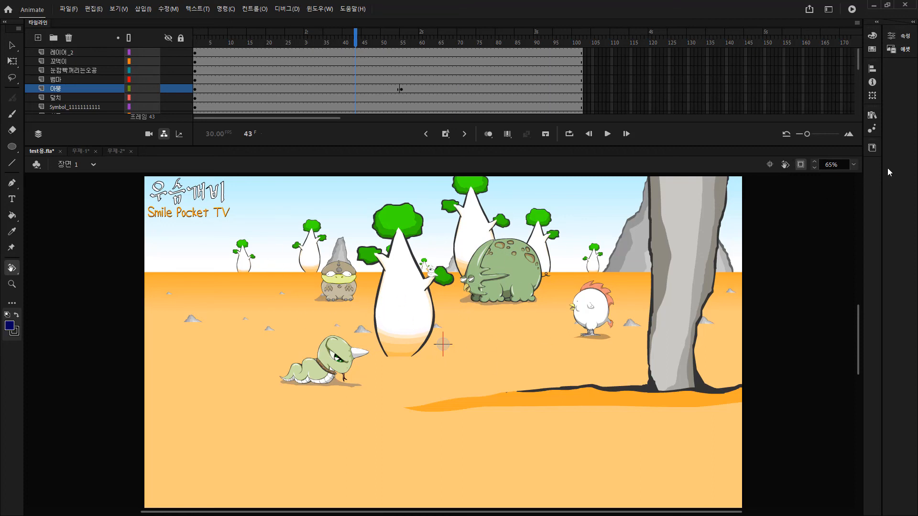
pyautogui.click(801, 165)
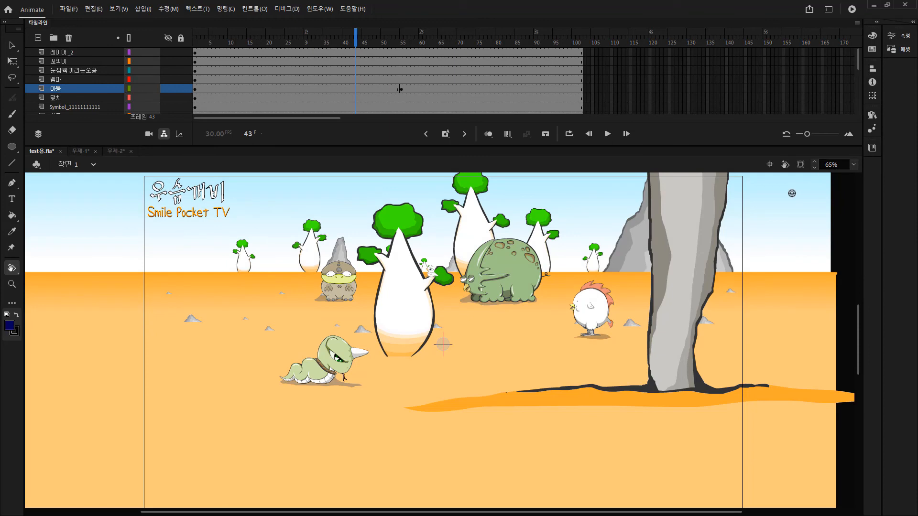
pyautogui.click(801, 165)
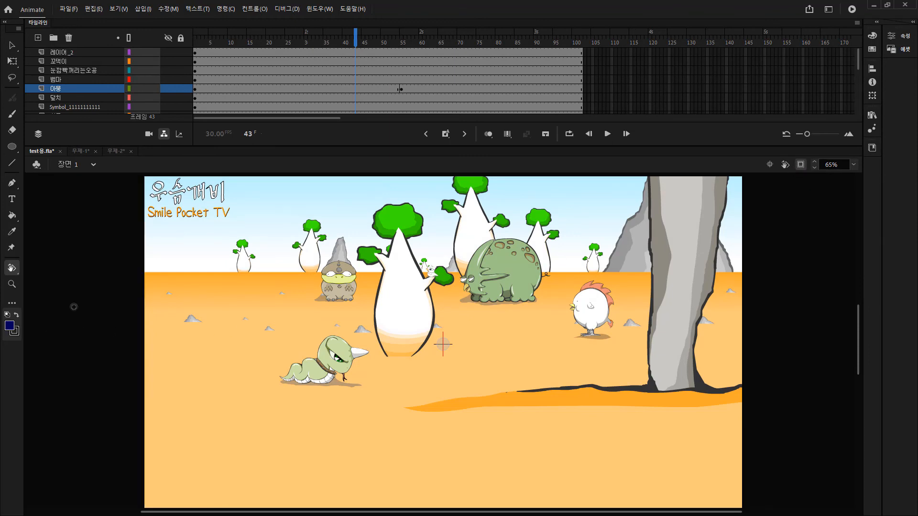
pyautogui.click(801, 165)
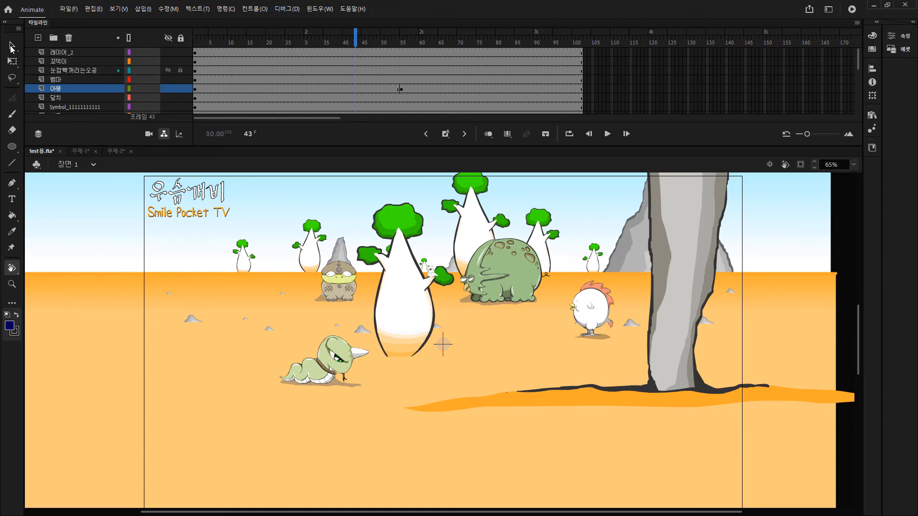
# Move the green snake off the left side of the stage at frame 43 and clip the content outside the stage.
pyautogui.click(10, 48)
pyautogui.moveTo(332, 362); pyautogui.dragTo(92, 363)
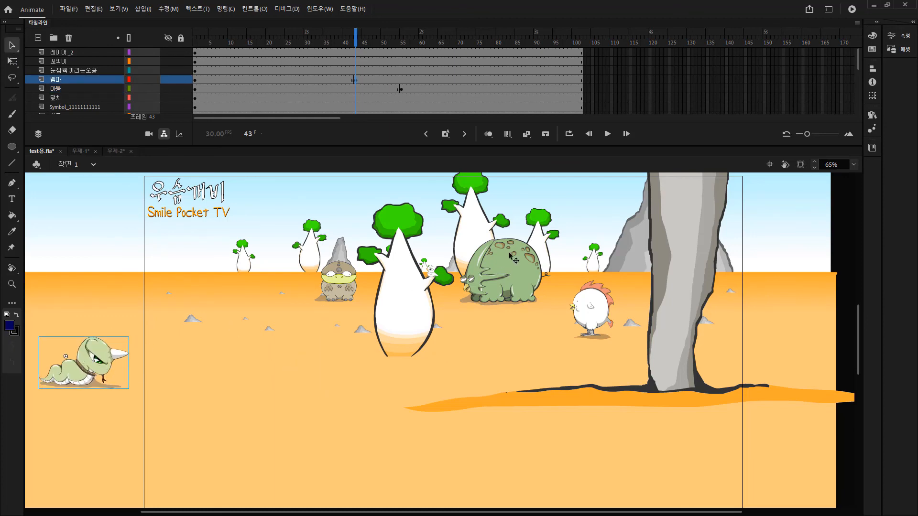
pyautogui.click(800, 164)
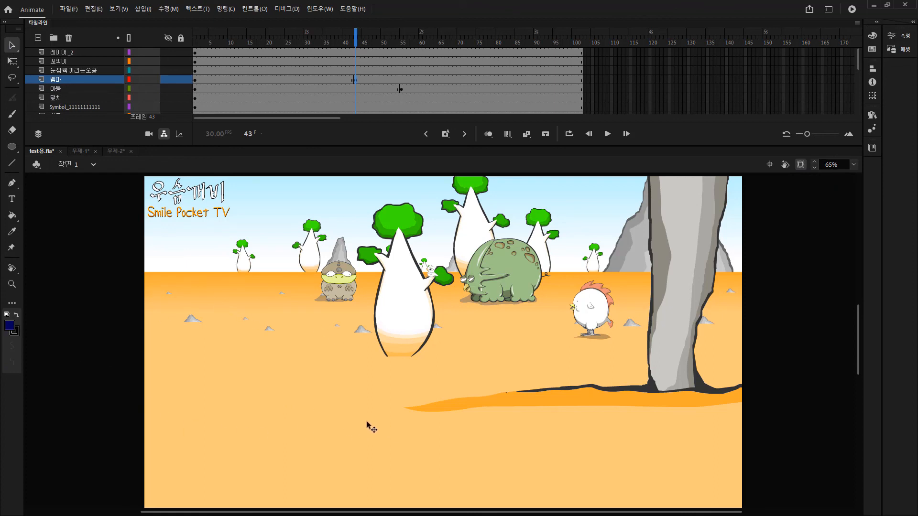
pyautogui.click(116, 356)
pyautogui.hotkey('ctrl', 'z')
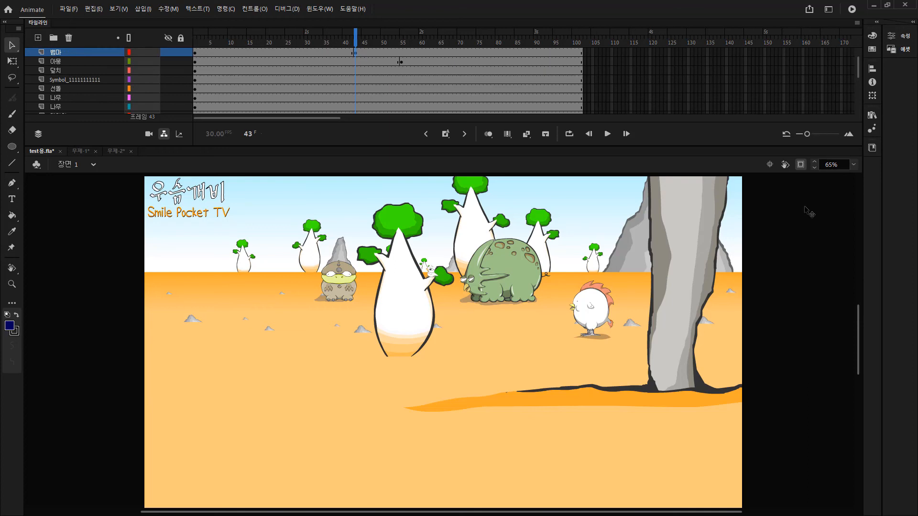
# Move the snake back onto the sand below the large white tree and leave the content outside the stage clipped.
pyautogui.click(801, 165)
pyautogui.moveTo(100, 356); pyautogui.dragTo(341, 408)
pyautogui.click(801, 165)
pyautogui.click(801, 166)
pyautogui.click(801, 165)
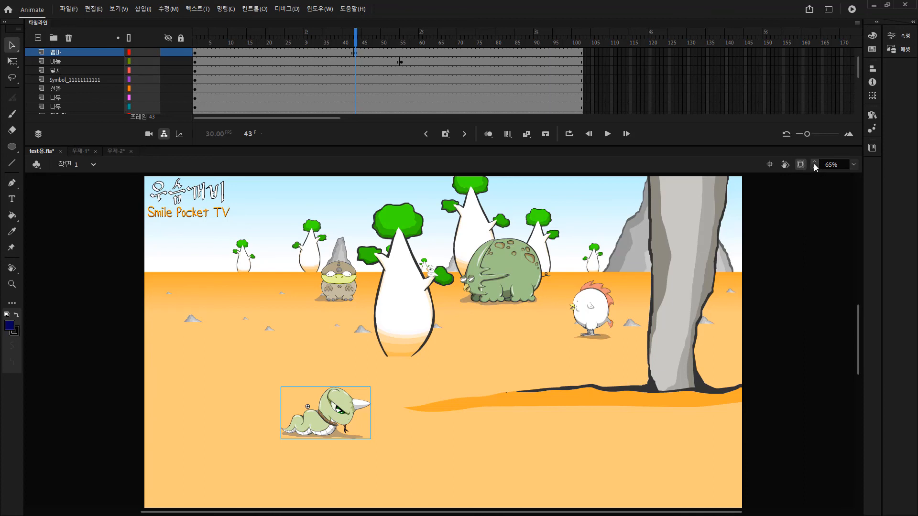
# Zoom the stage in to 70% in small increments and step the magnification back down.
pyautogui.click(814, 163)
pyautogui.click(814, 167)
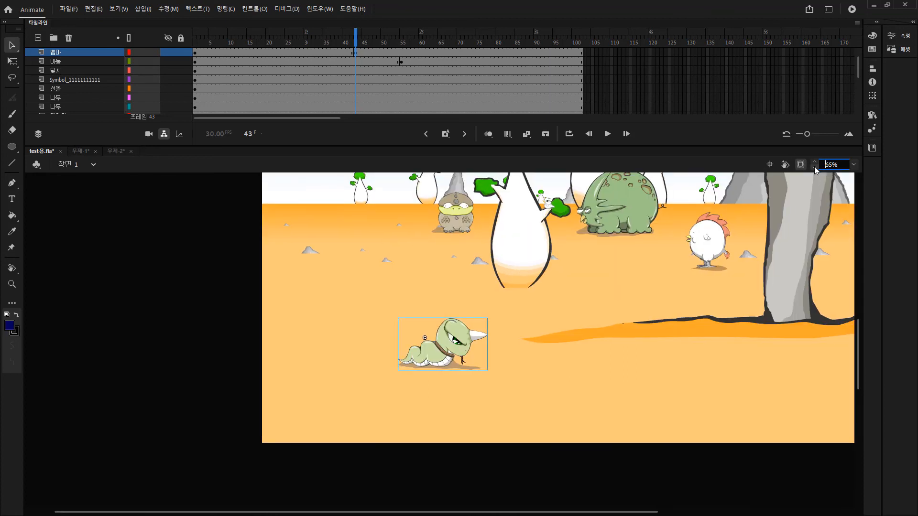
pyautogui.click(814, 167)
pyautogui.click(814, 162)
pyautogui.click(814, 161)
pyautogui.click(814, 161)
pyautogui.click(814, 162)
pyautogui.click(814, 161)
pyautogui.click(814, 162)
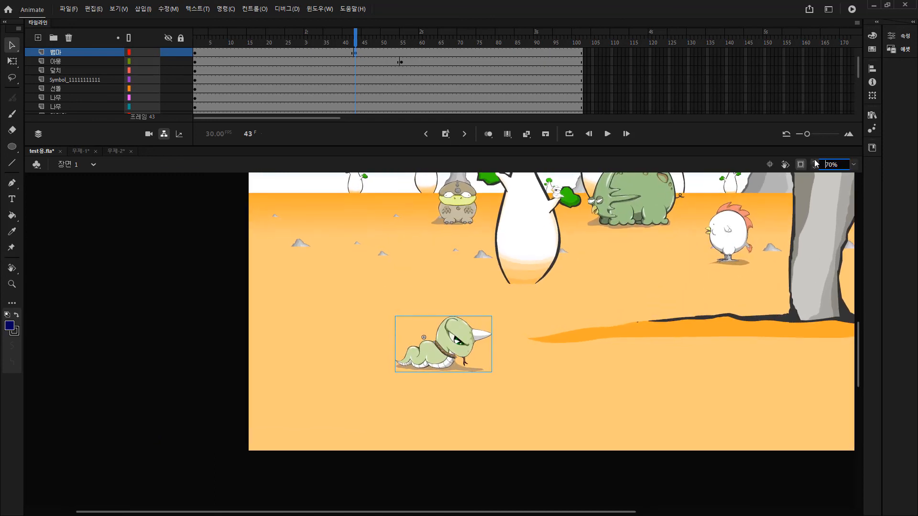
pyautogui.click(815, 166)
pyautogui.click(814, 166)
pyautogui.click(815, 166)
pyautogui.click(815, 166)
pyautogui.click(814, 166)
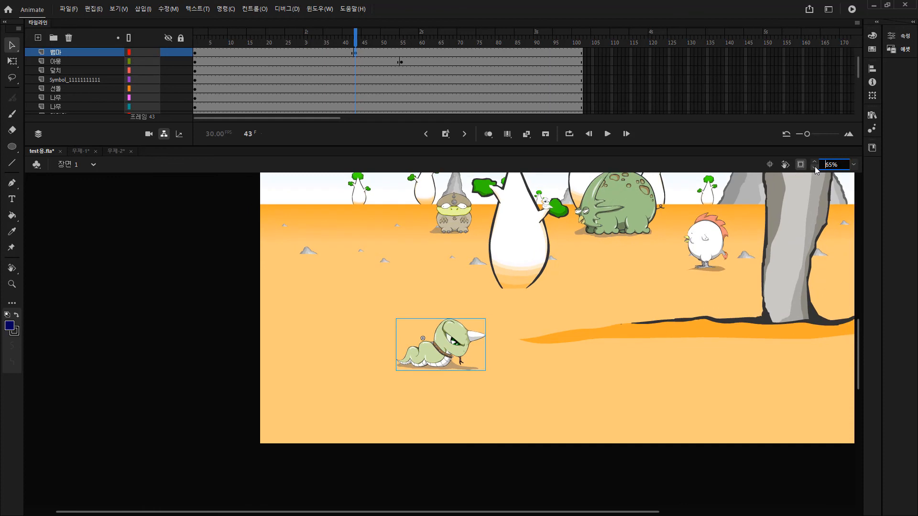
pyautogui.click(815, 168)
pyautogui.click(814, 168)
# Zoom the stage to 100%, fit it in the window, and set the magnification to 20%.
pyautogui.hotkey('ctrl', '1')
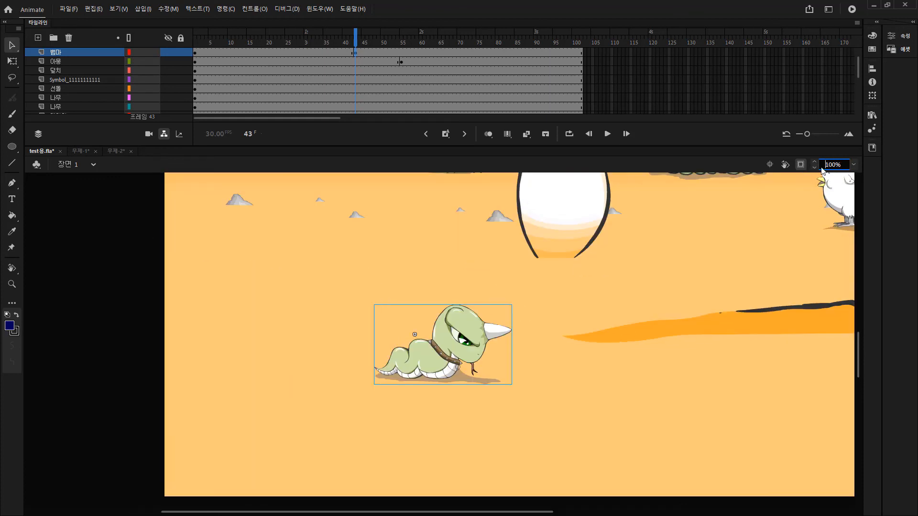
pyautogui.hotkey('ctrl', '2')
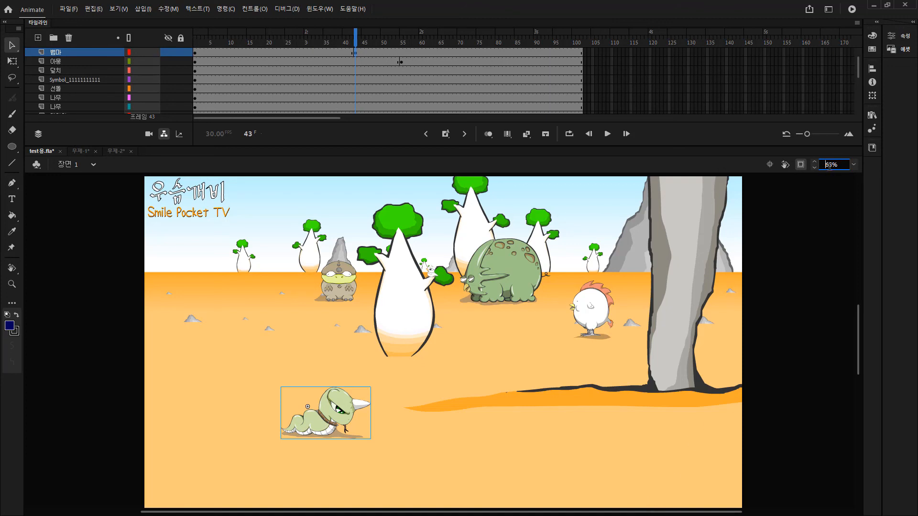
pyautogui.write('20')
pyautogui.press('Return')
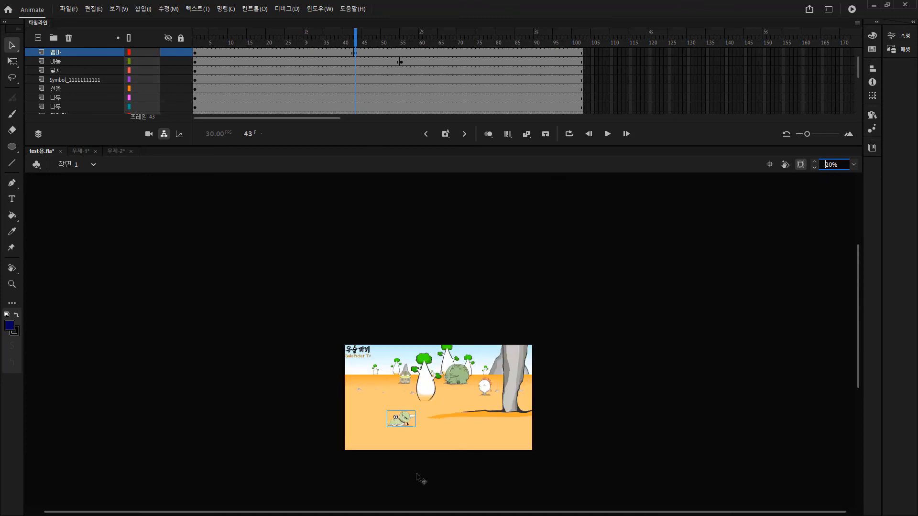
# Show the content outside the stage, return the zoom to 100%, and review the preset magnifications without choosing one.
pyautogui.click(801, 165)
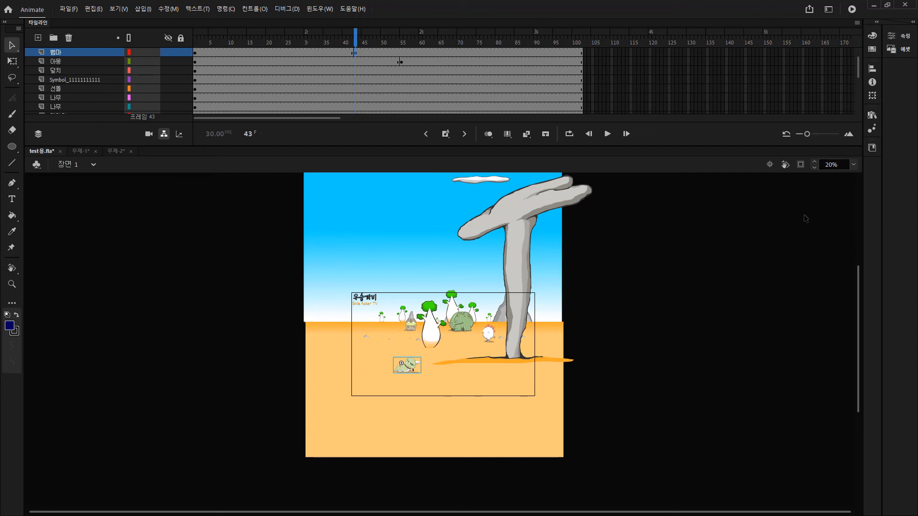
pyautogui.hotkey('ctrl', '1')
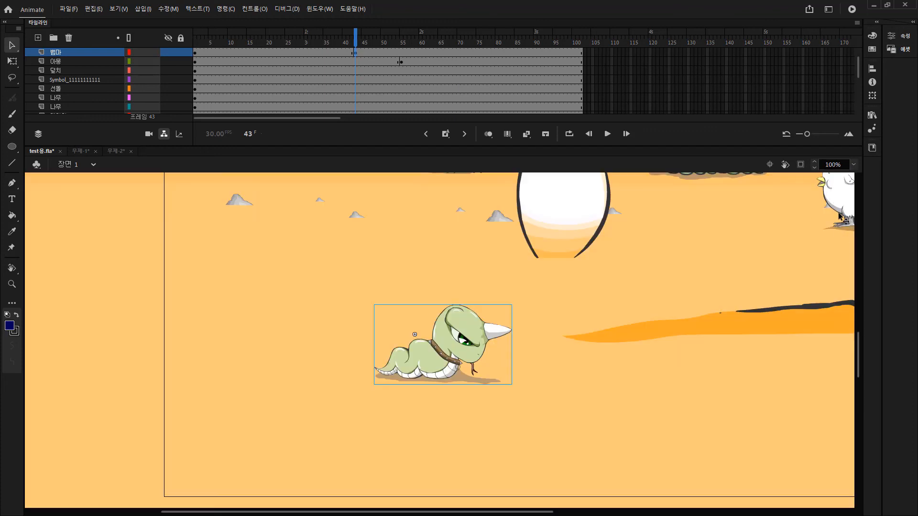
pyautogui.click(854, 165)
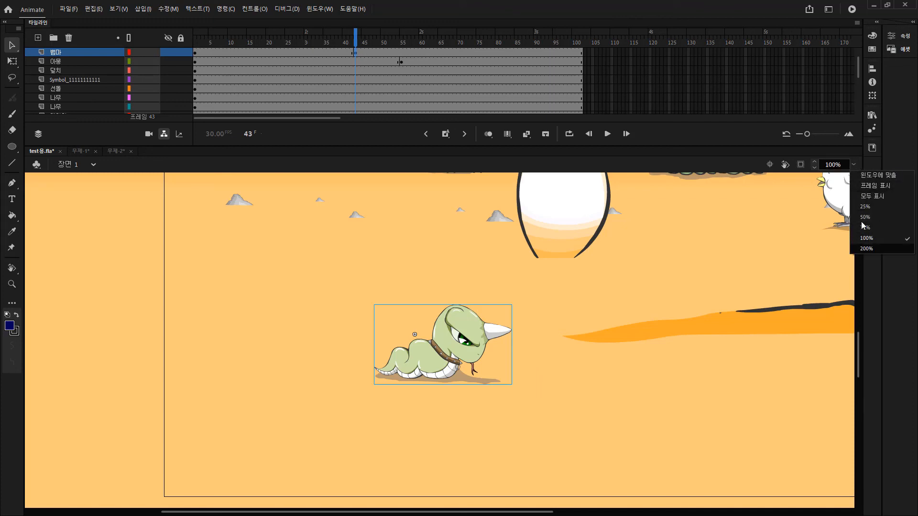
pyautogui.click(697, 161)
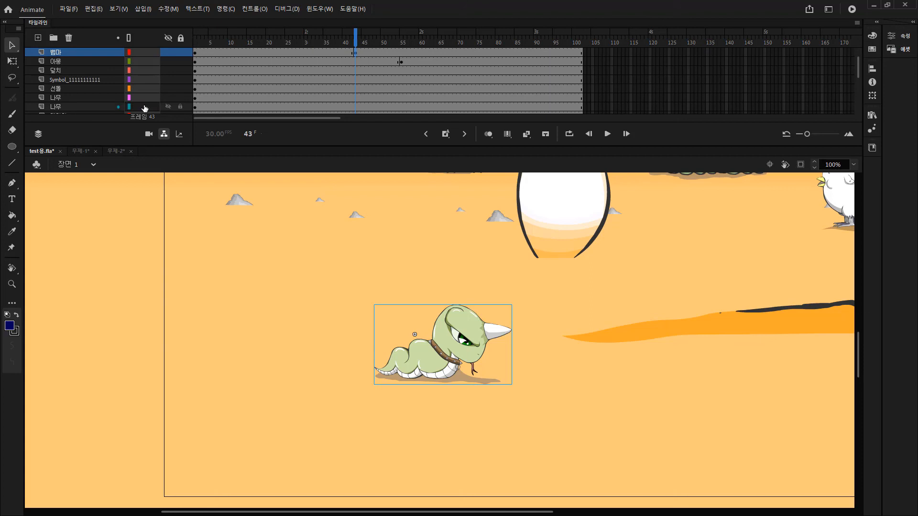
# Select empty frames past the end of the animation and open the keyframe insertion options.
pyautogui.click(593, 89)
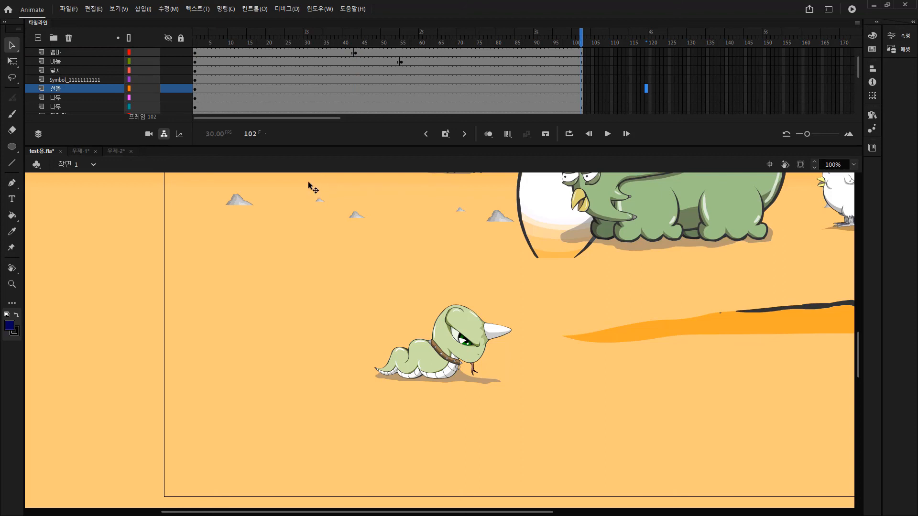
pyautogui.click(676, 79)
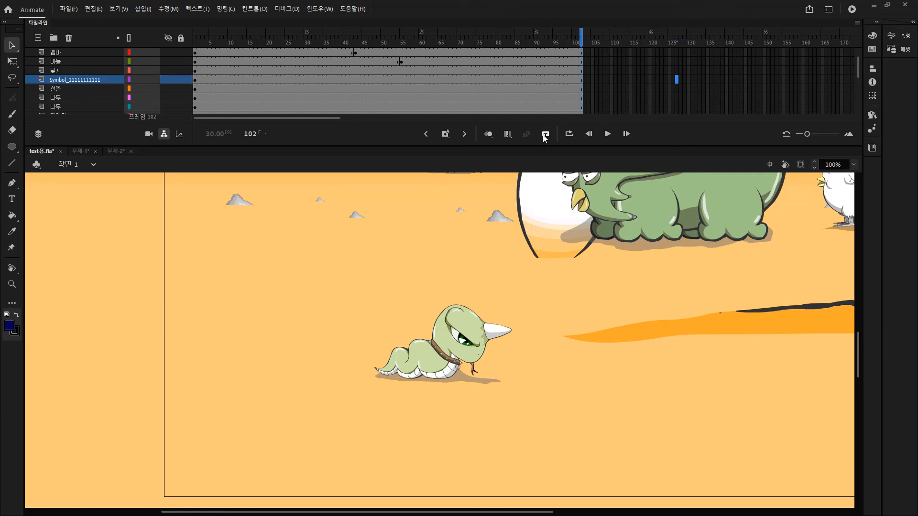
pyautogui.click(449, 139)
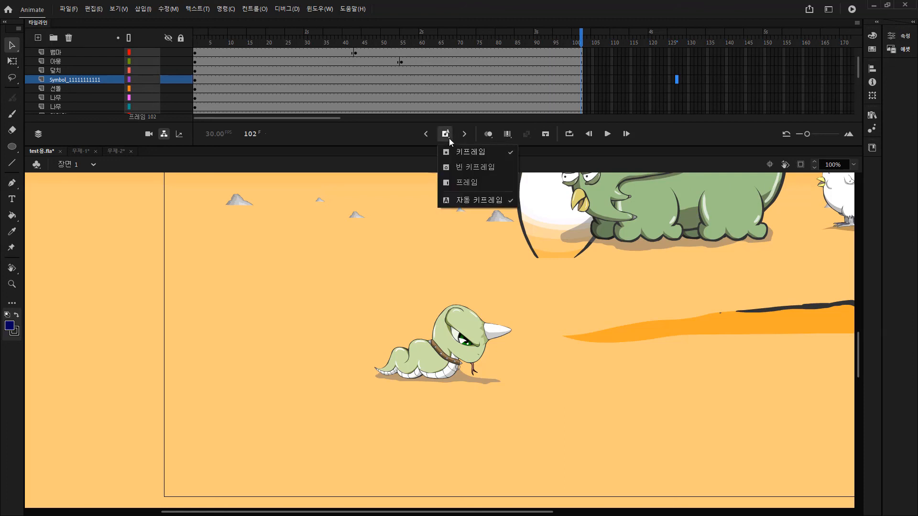
pyautogui.click(531, 89)
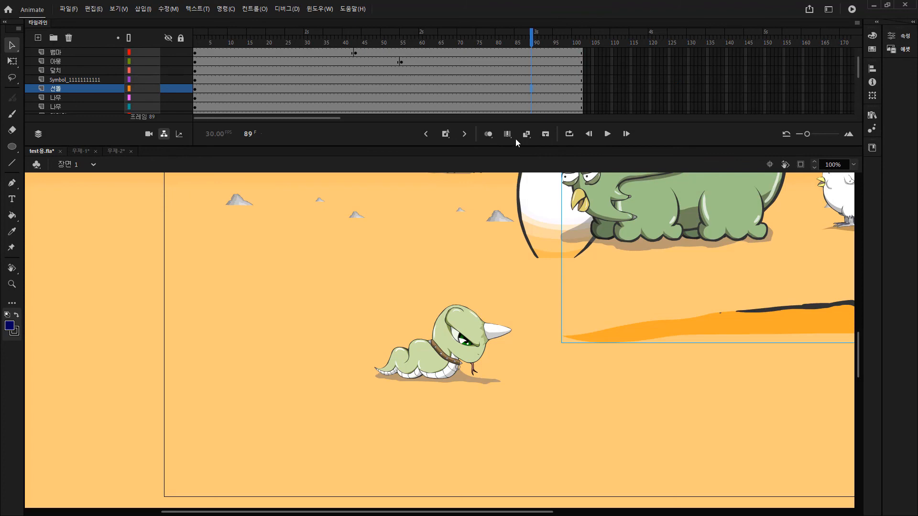
pyautogui.click(531, 134)
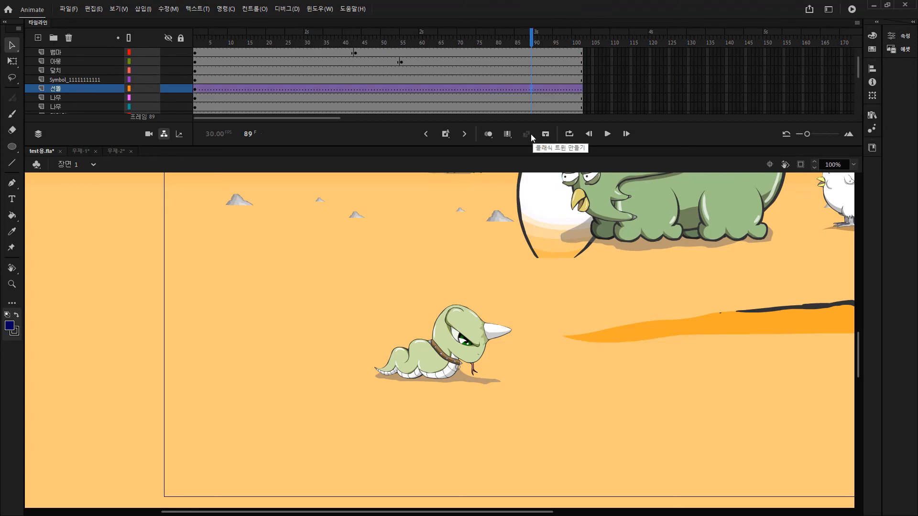
pyautogui.click(508, 98)
pyautogui.hotkey('ctrl', 'z')
pyautogui.hotkey('ctrl', 'z')
pyautogui.rightClick(453, 89)
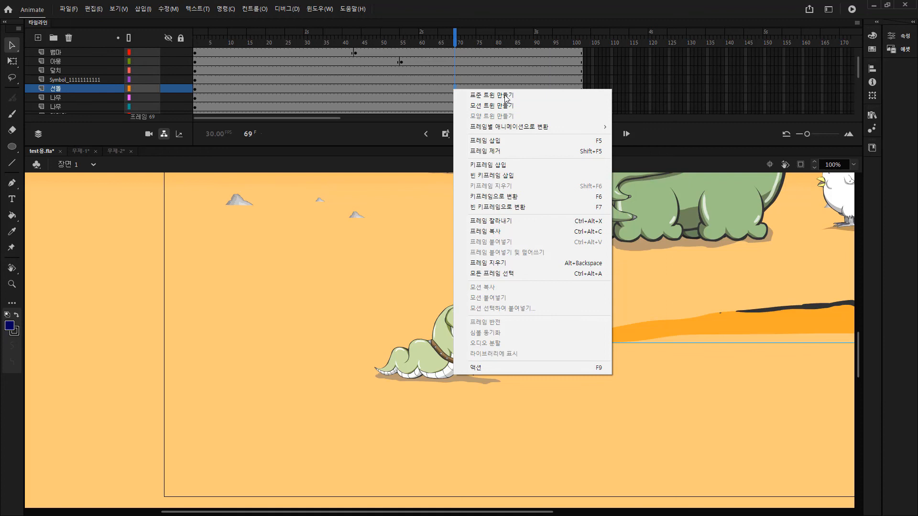
pyautogui.click(317, 81)
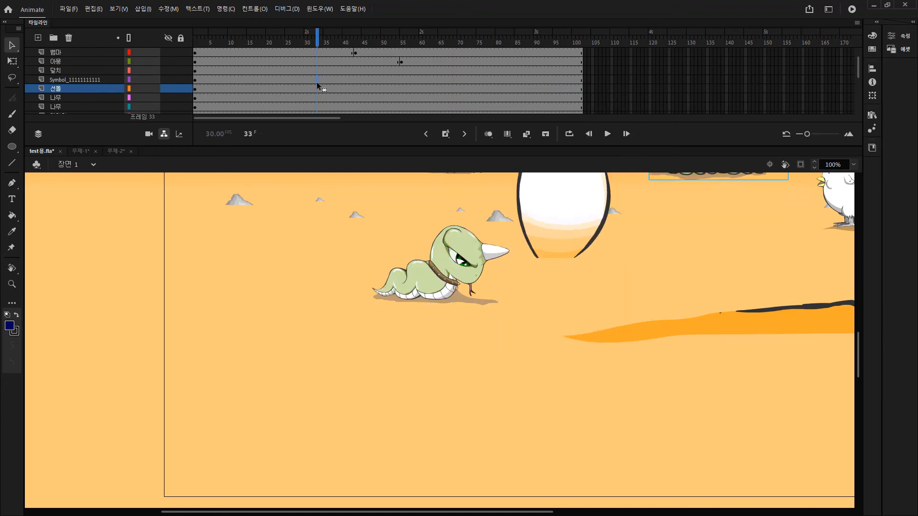